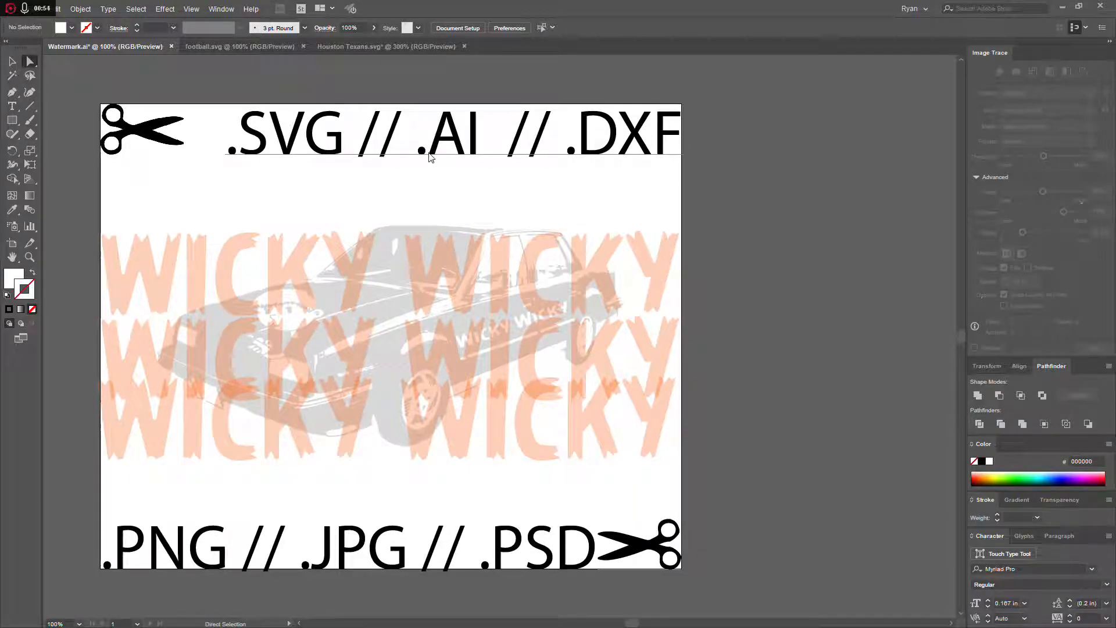
# Create a new 11.5 x 5 in RGB document and show the transparency grid.
pyautogui.hotkey('ctrl', 'n')
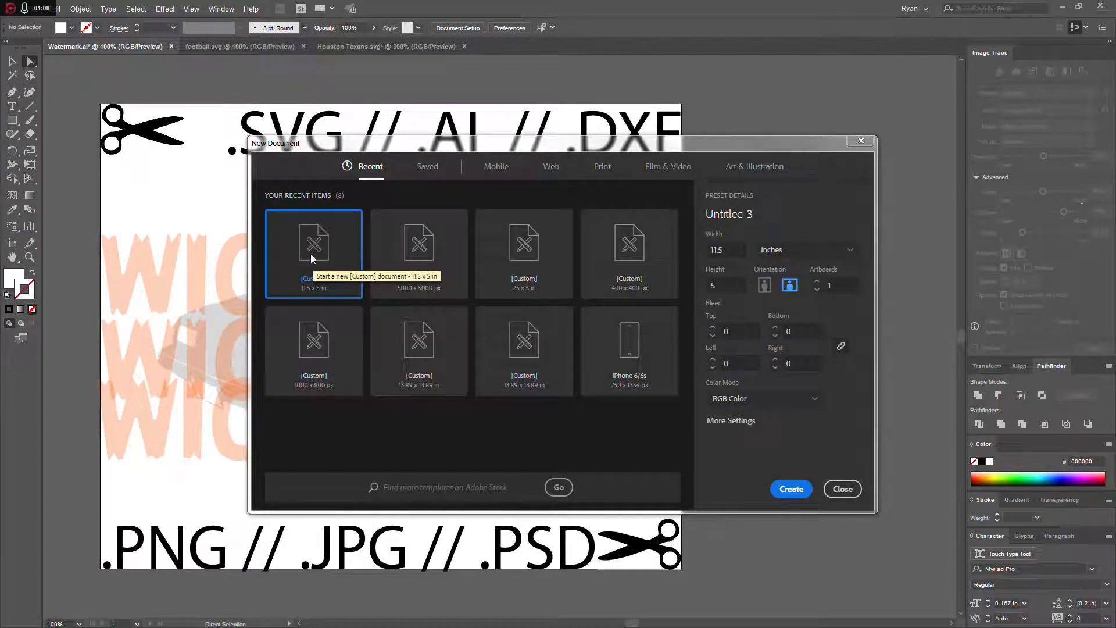
pyautogui.click(792, 489)
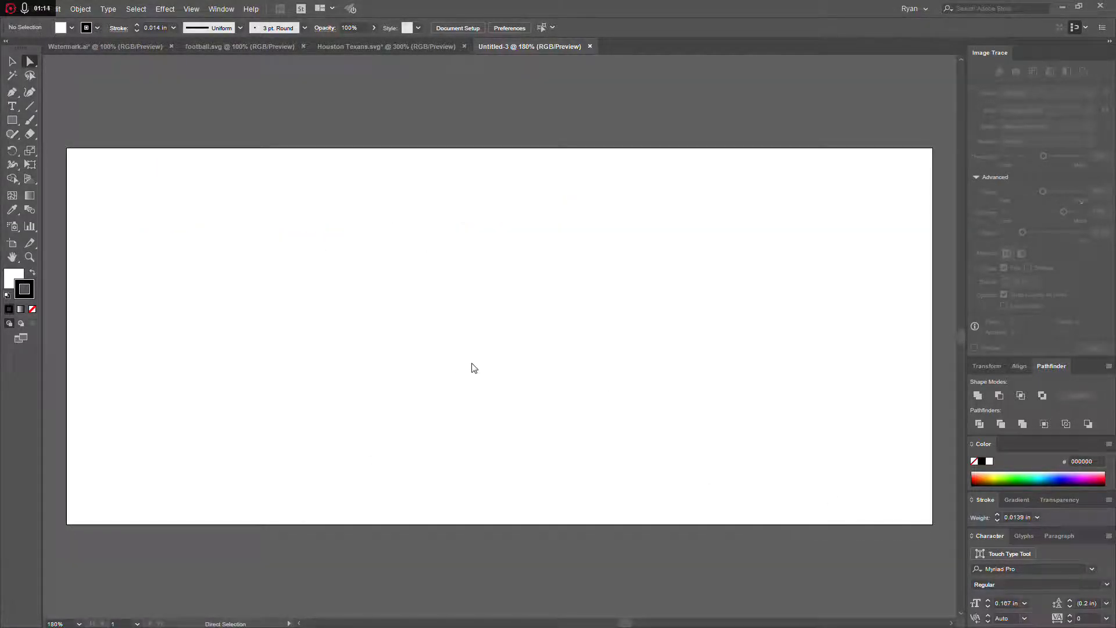
pyautogui.click(191, 8)
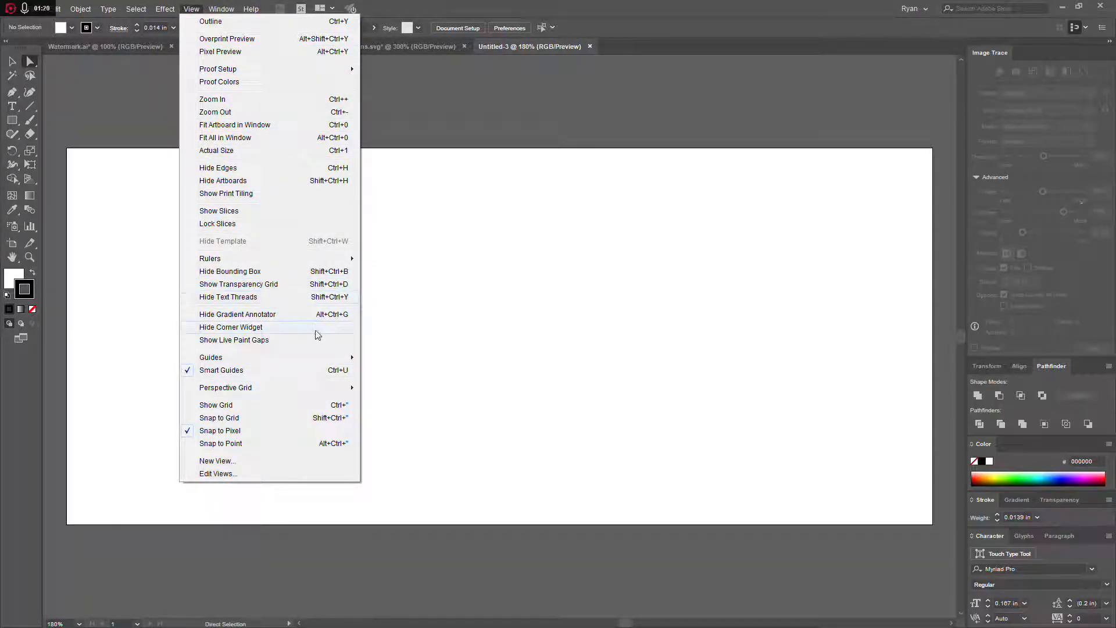
pyautogui.click(252, 285)
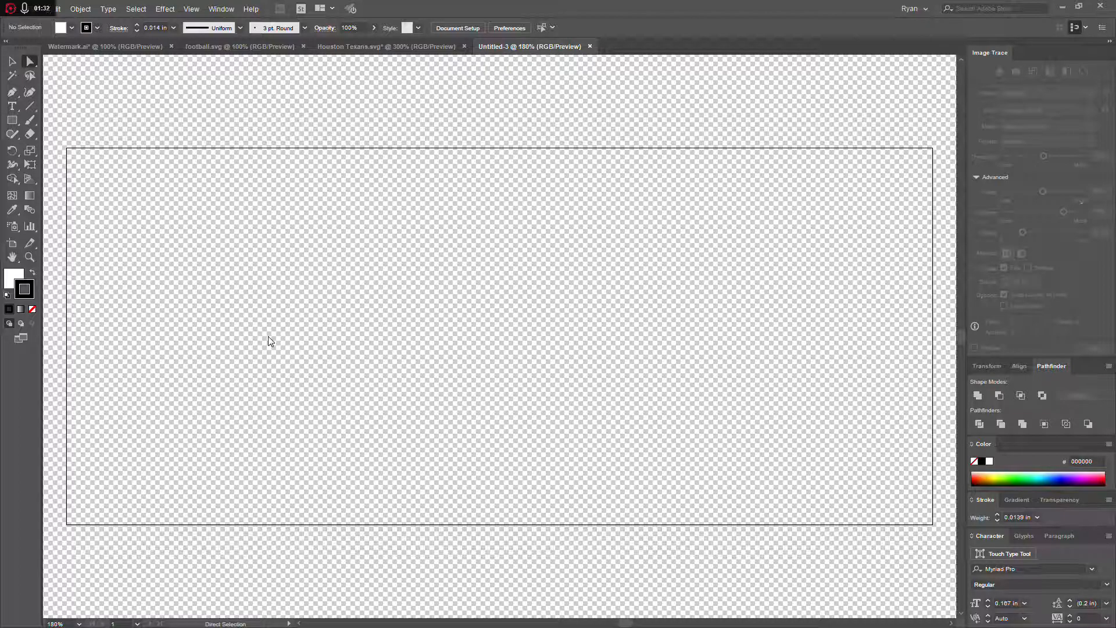
# Start a point text object on the artboard's left half and set its font to Impact.
pyautogui.click(11, 110)
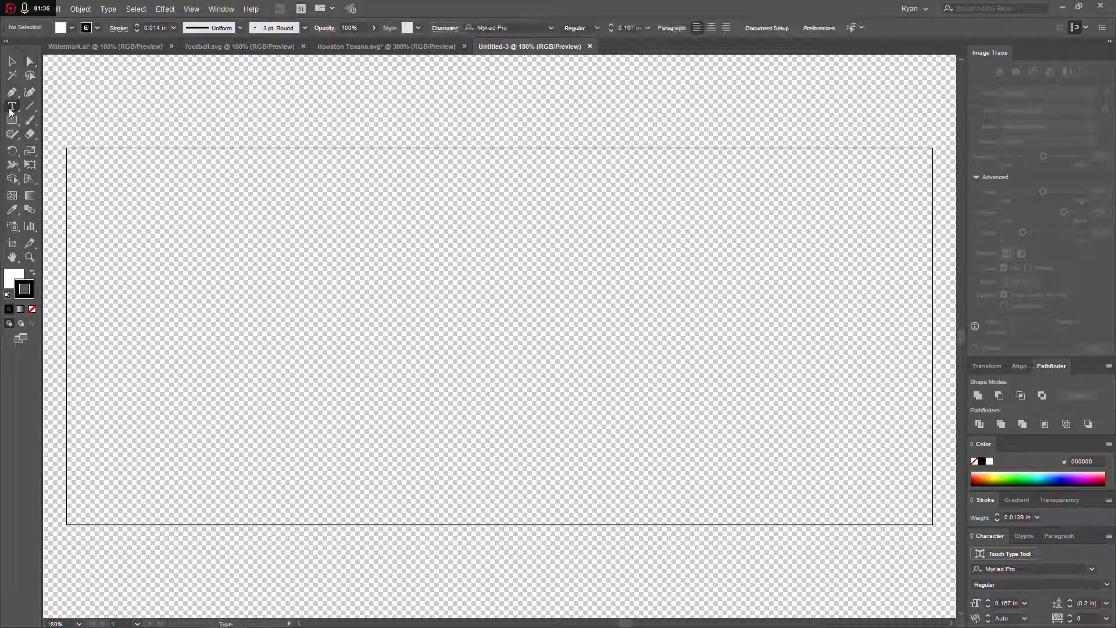
pyautogui.click(214, 318)
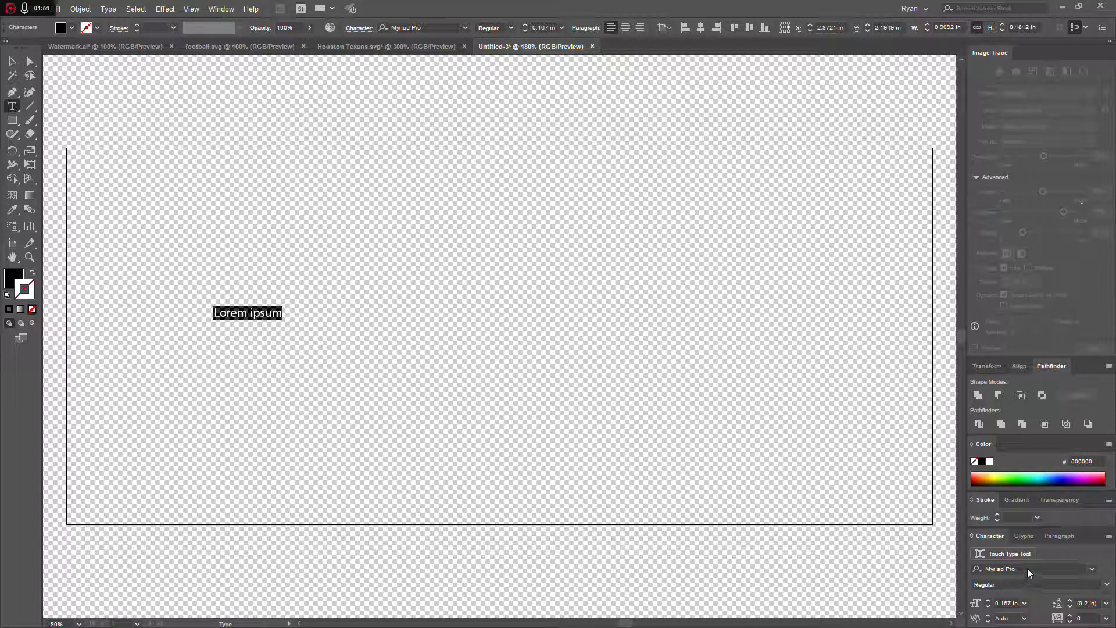
pyautogui.click(1009, 571)
pyautogui.moveTo(1009, 571); pyautogui.dragTo(965, 578)
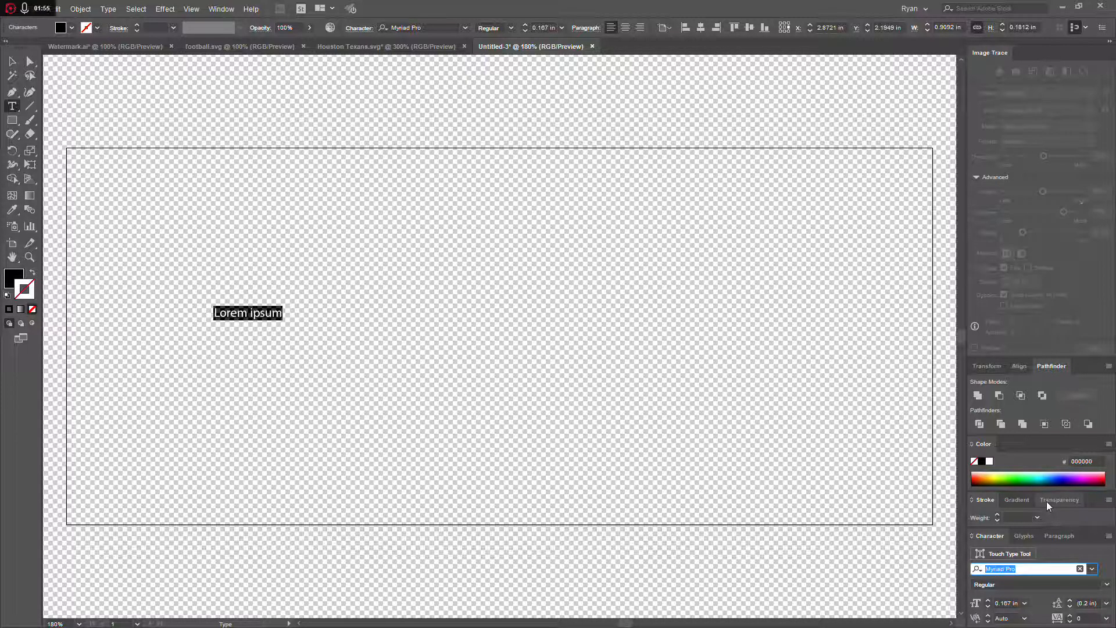
pyautogui.write('impc')
pyautogui.press('BackSpace')
pyautogui.write('act')
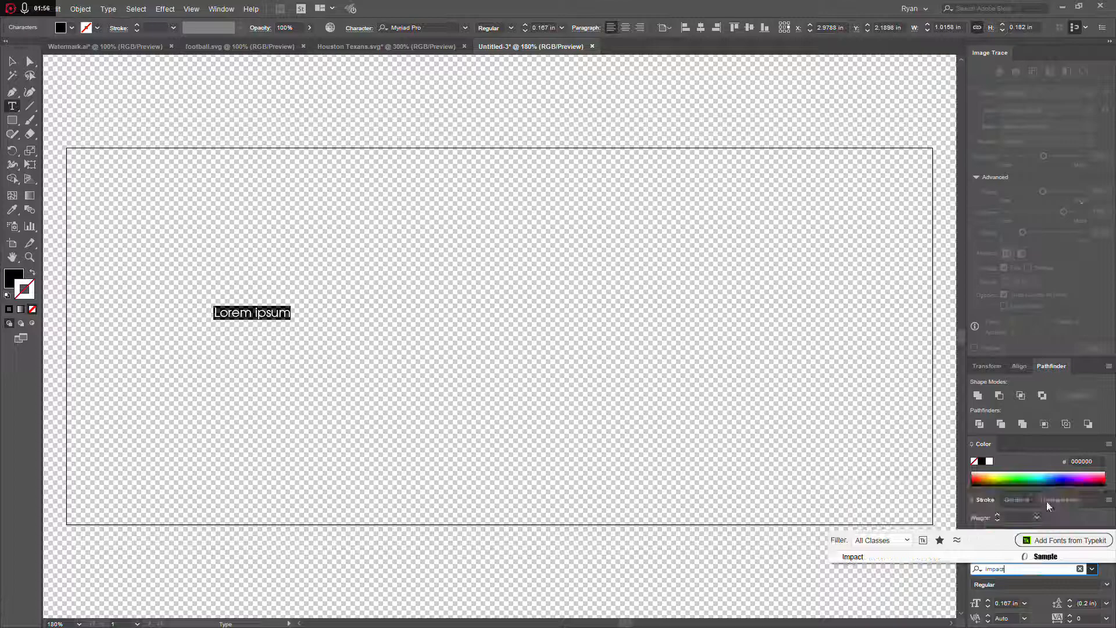
pyautogui.press('Return')
# Set the font size of the selected placeholder text to 3 in.
pyautogui.press('Tab')
pyautogui.press('Tab')
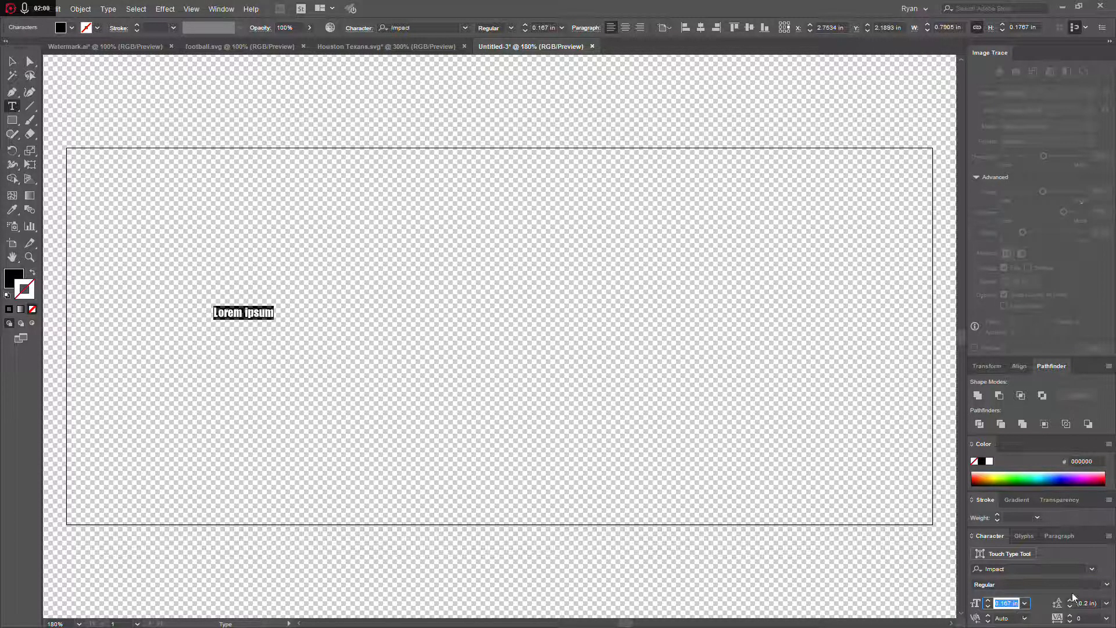
pyautogui.write('3')
pyautogui.press('Tab')
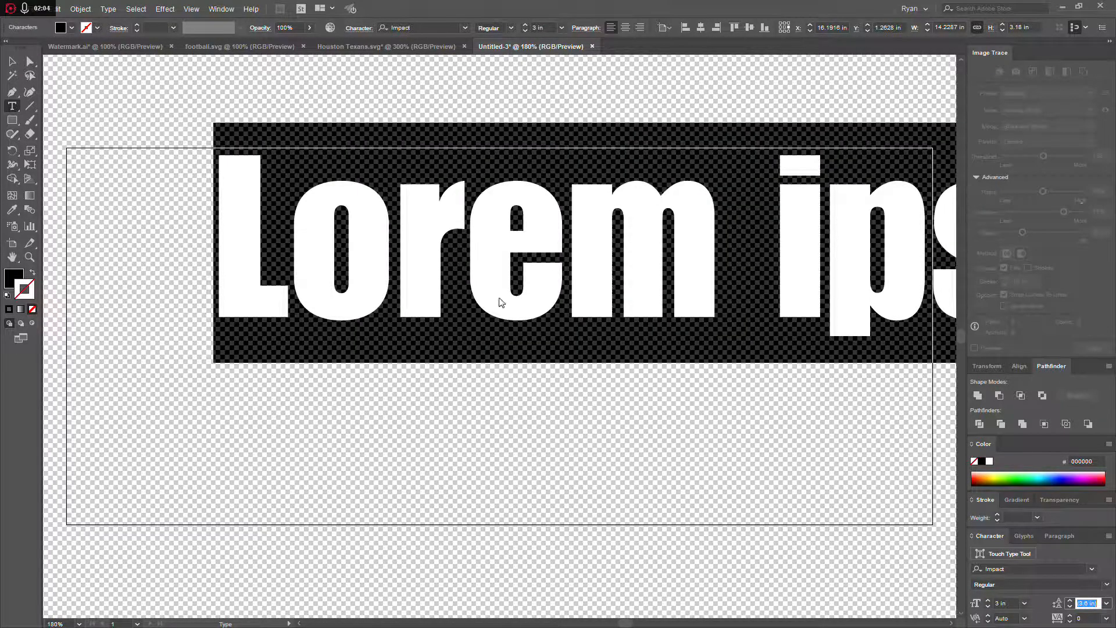
pyautogui.scroll(-3, 571, 432)
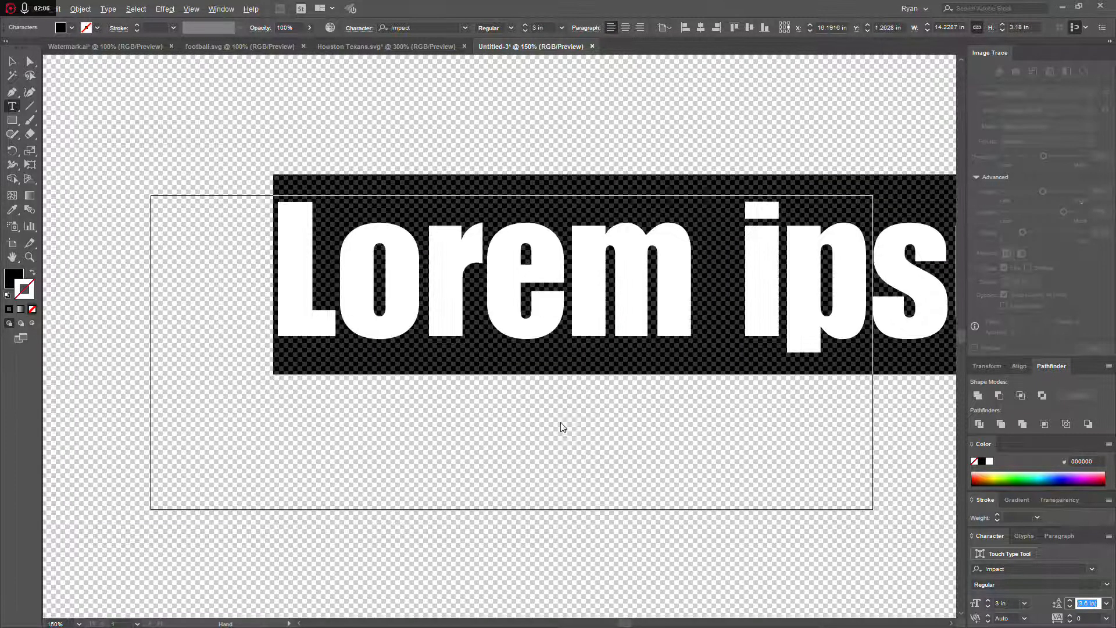
pyautogui.hscroll(1, 545, 394)
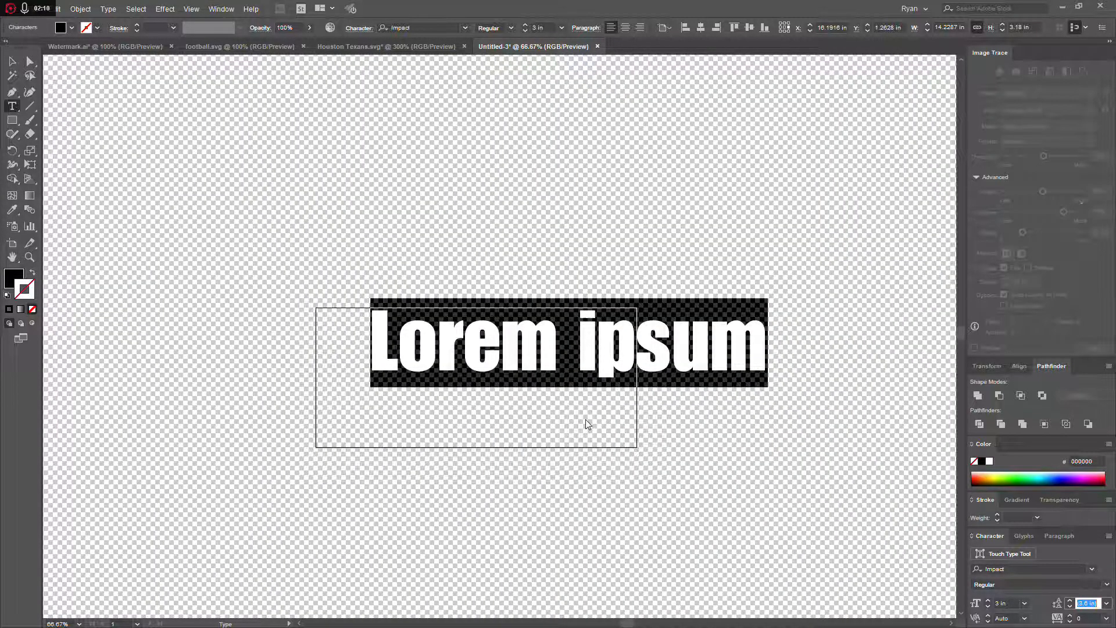
pyautogui.write('1')
pyautogui.press('Return')
pyautogui.hotkey('ctrl', 'z')
pyautogui.hotkey('ctrl', 'z')
# Replace the placeholder text with TEXANS and finish text editing, leaving the text object selected.
pyautogui.write('TEXAN')
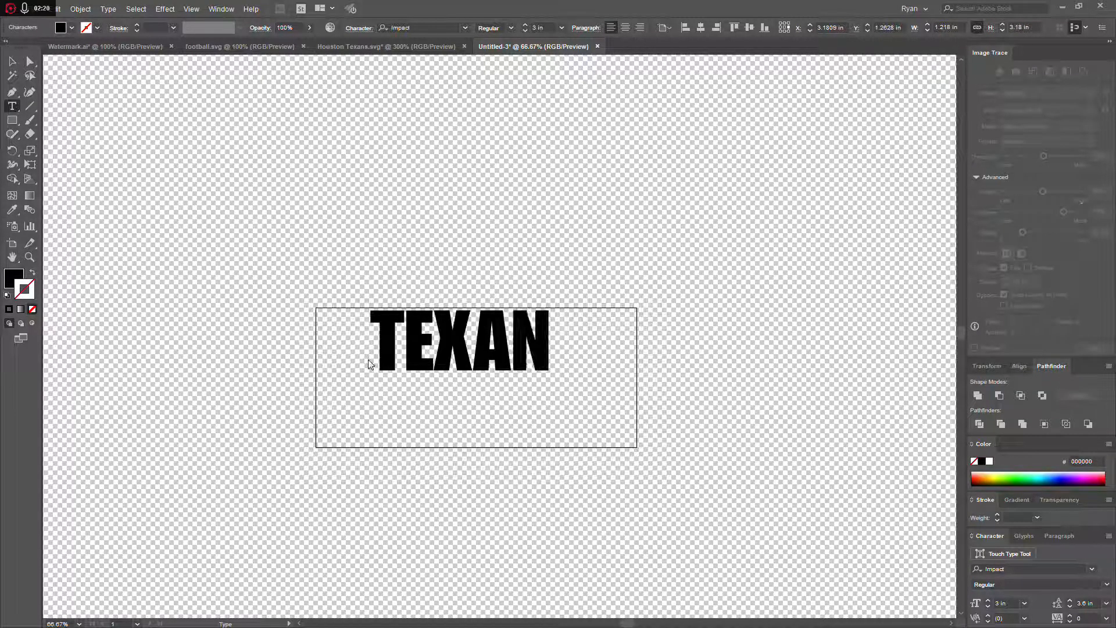
pyautogui.write('S')
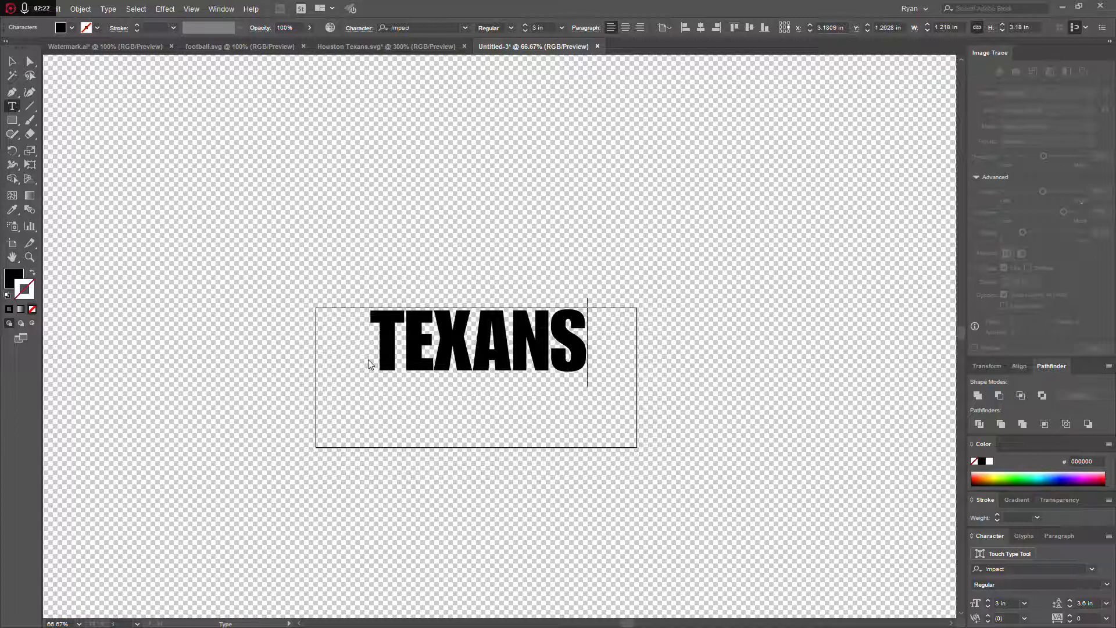
pyautogui.scroll(1, 560, 391)
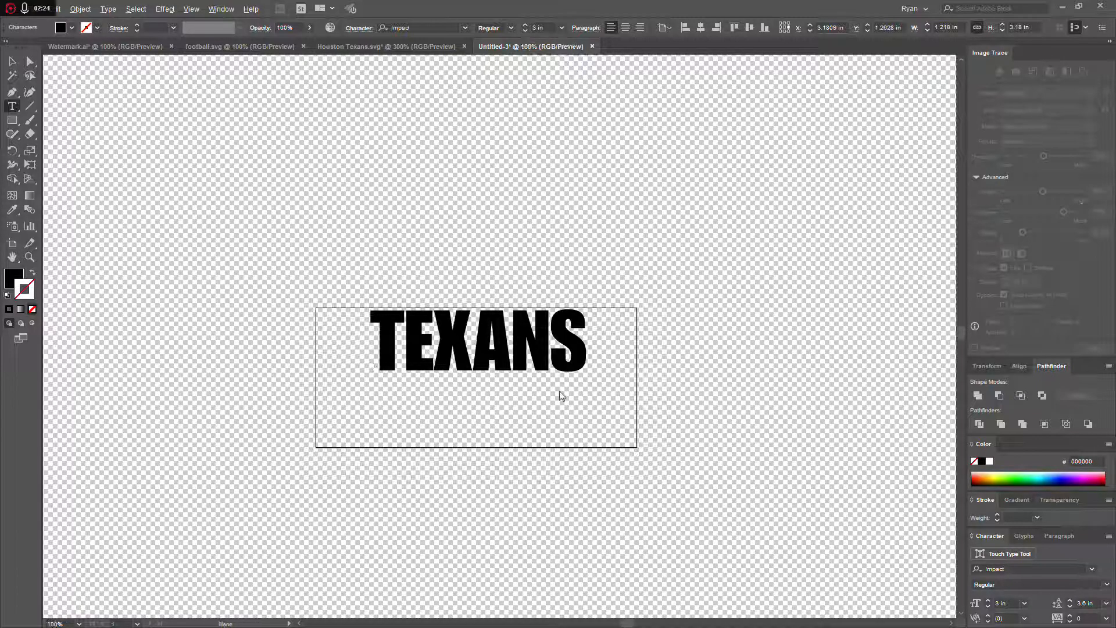
pyautogui.scroll(3, 562, 395)
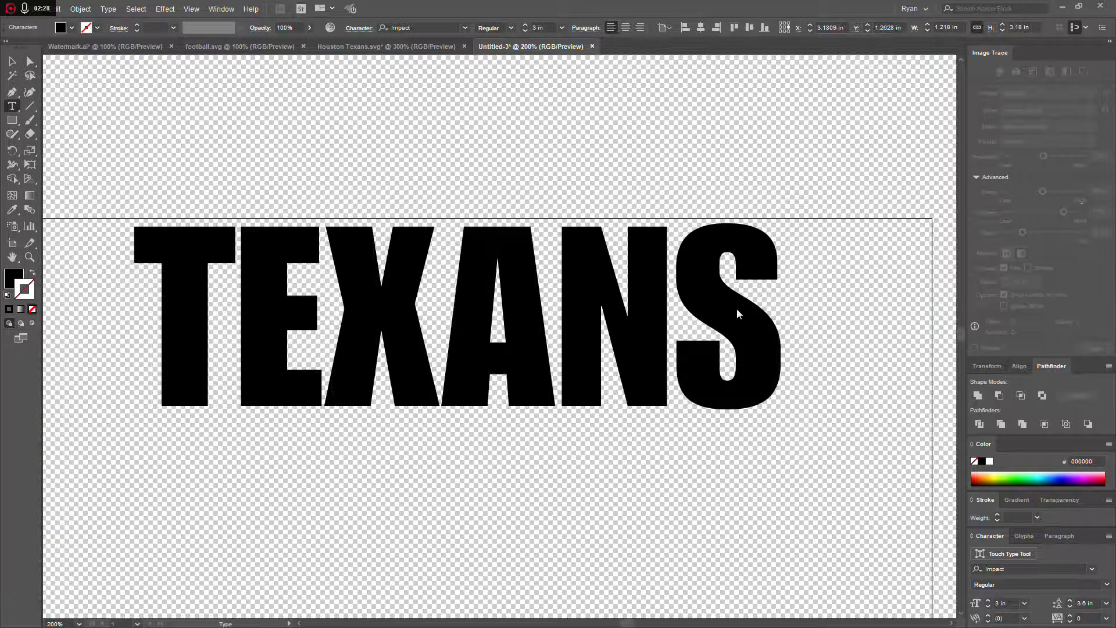
pyautogui.moveTo(738, 341); pyautogui.dragTo(97, 332)
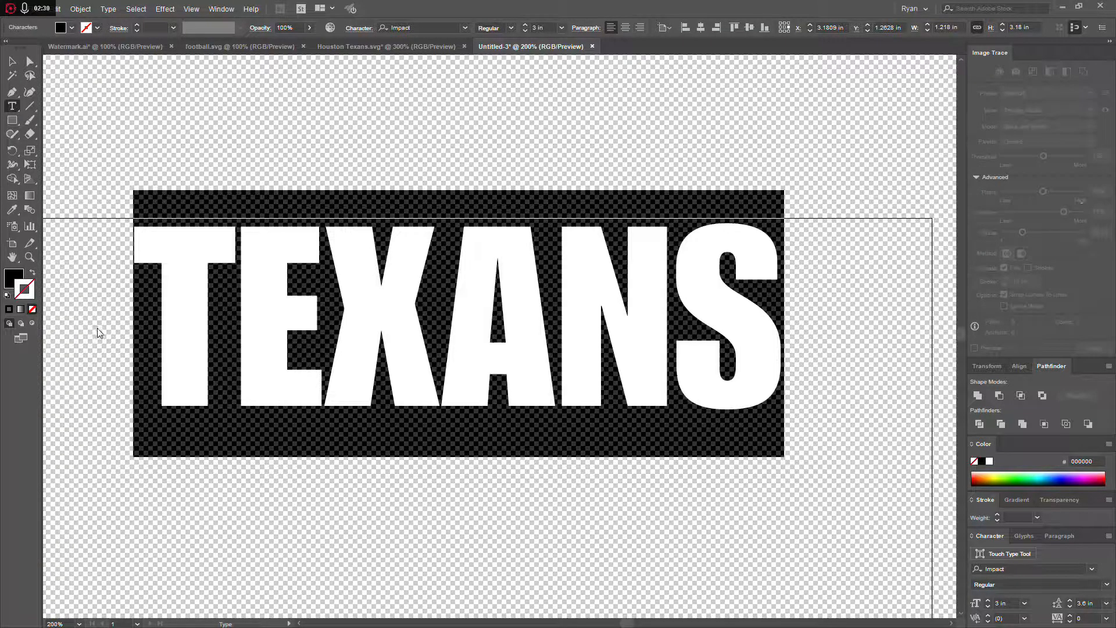
pyautogui.click(670, 488)
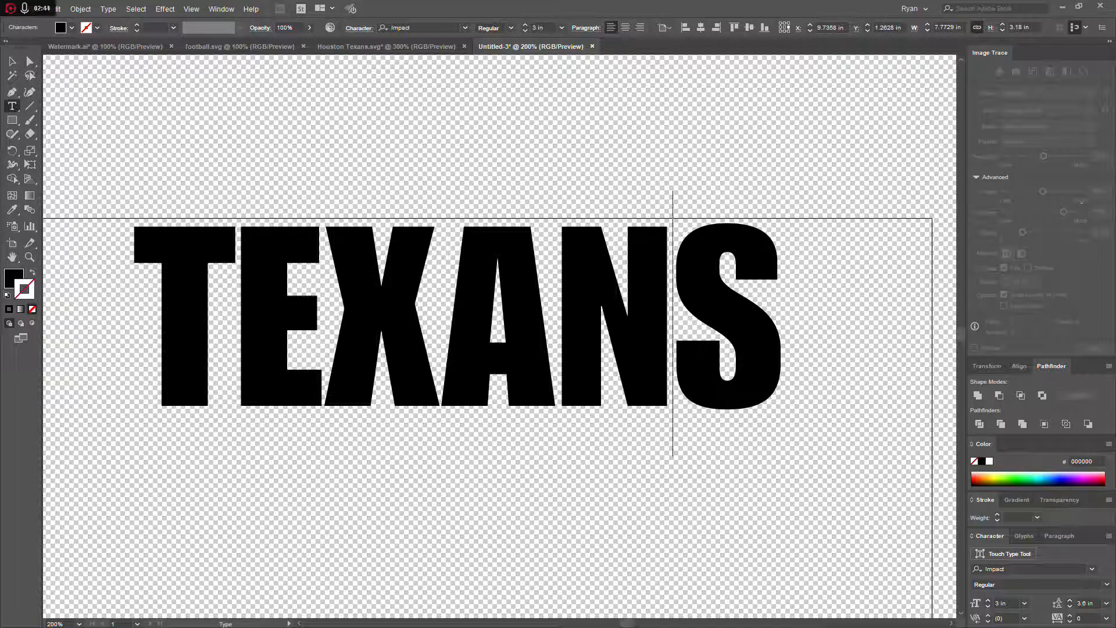
pyautogui.click(30, 62)
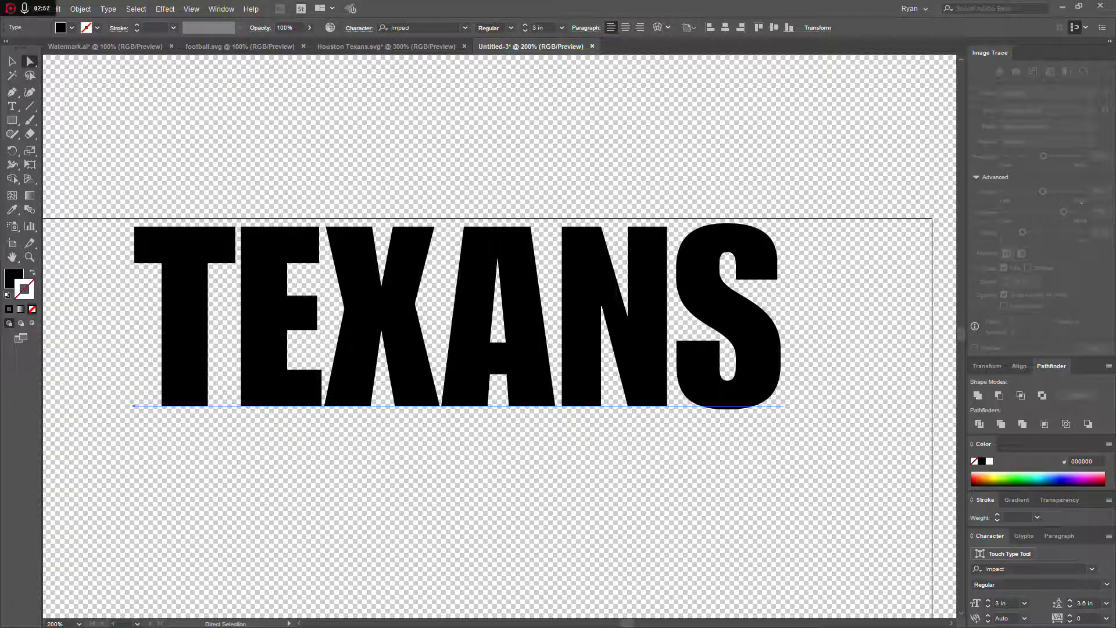
# Rasterize the TEXANS text in RGB at 300 ppi with a transparent background and Type Optimized (Hinted) anti-aliasing.
pyautogui.moveTo(1115, 160)
pyautogui.mouseDown()
pyautogui.moveTo(1099, 152)
pyautogui.moveTo(1084, 219)
pyautogui.moveTo(1092, 183)
pyautogui.moveTo(169, 190)
pyautogui.moveTo(975, 235)
pyautogui.moveTo(1024, 221)
pyautogui.moveTo(1022, 192)
pyautogui.mouseUp()
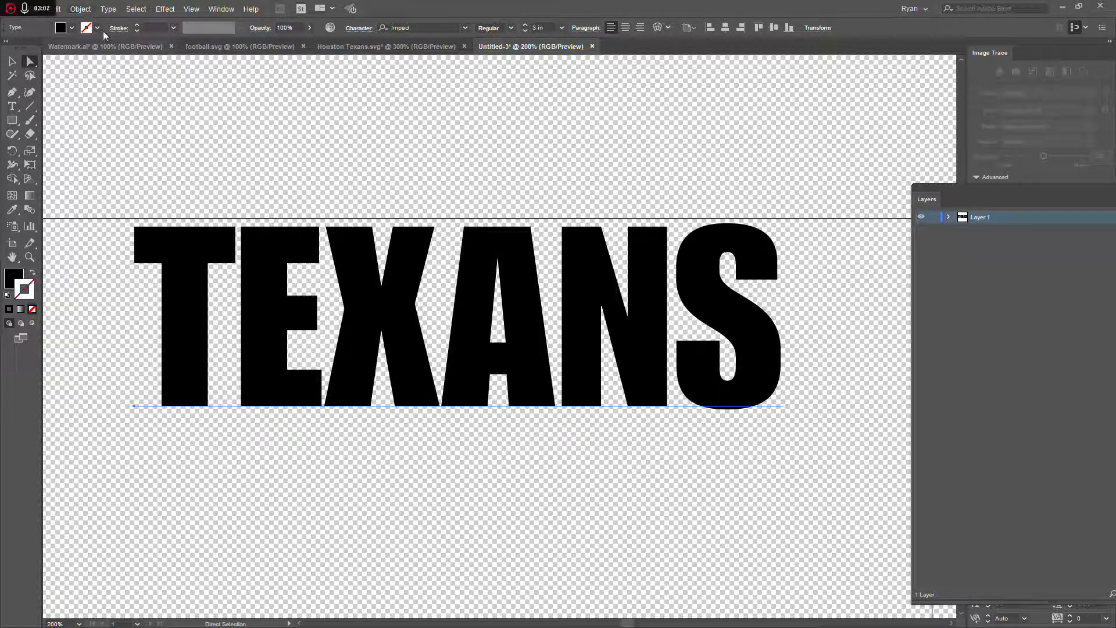
pyautogui.click(83, 10)
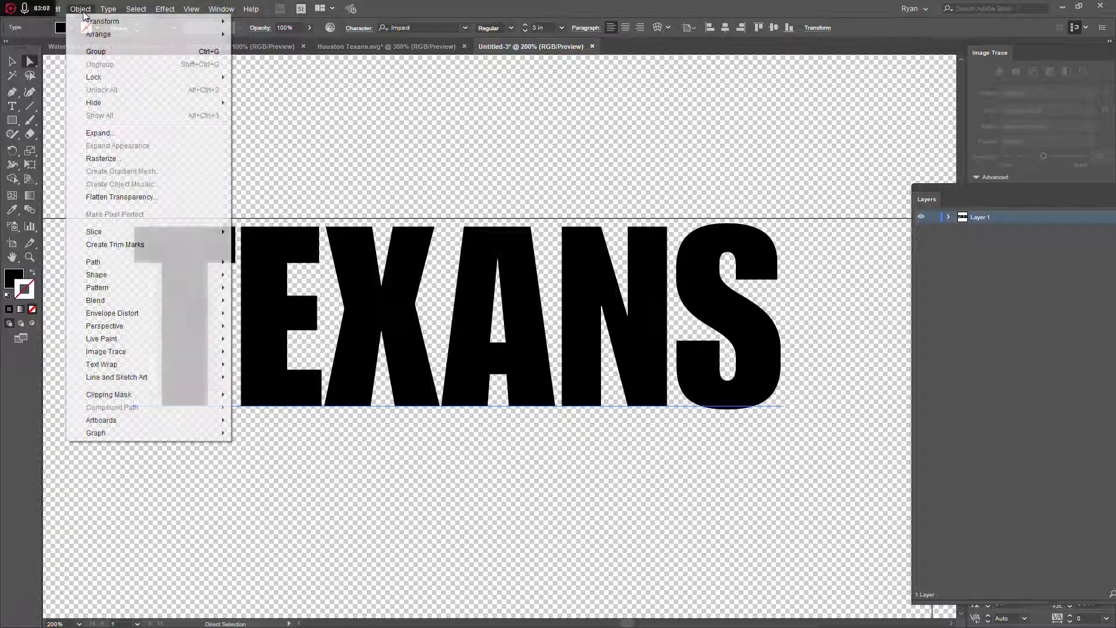
pyautogui.click(100, 159)
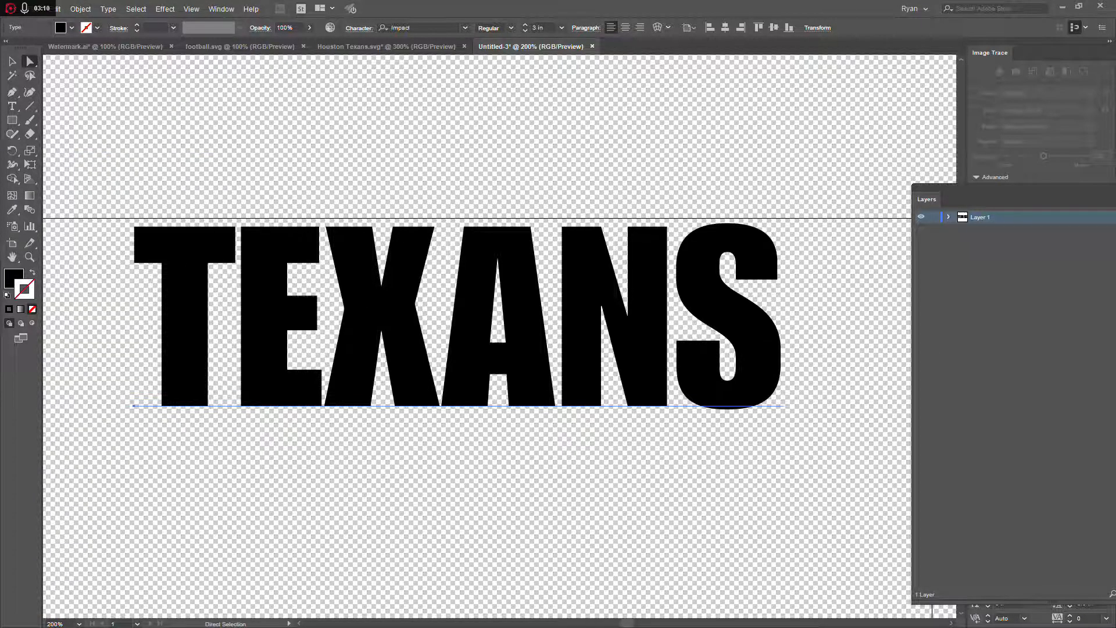
pyautogui.moveTo(966, 154); pyautogui.dragTo(899, 72)
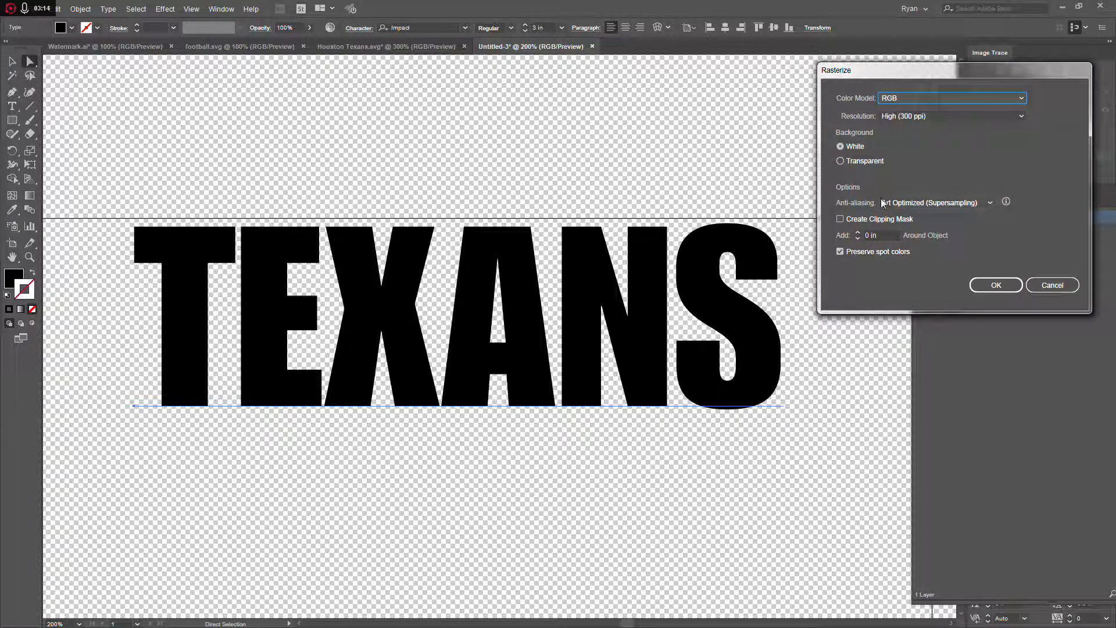
pyautogui.click(924, 203)
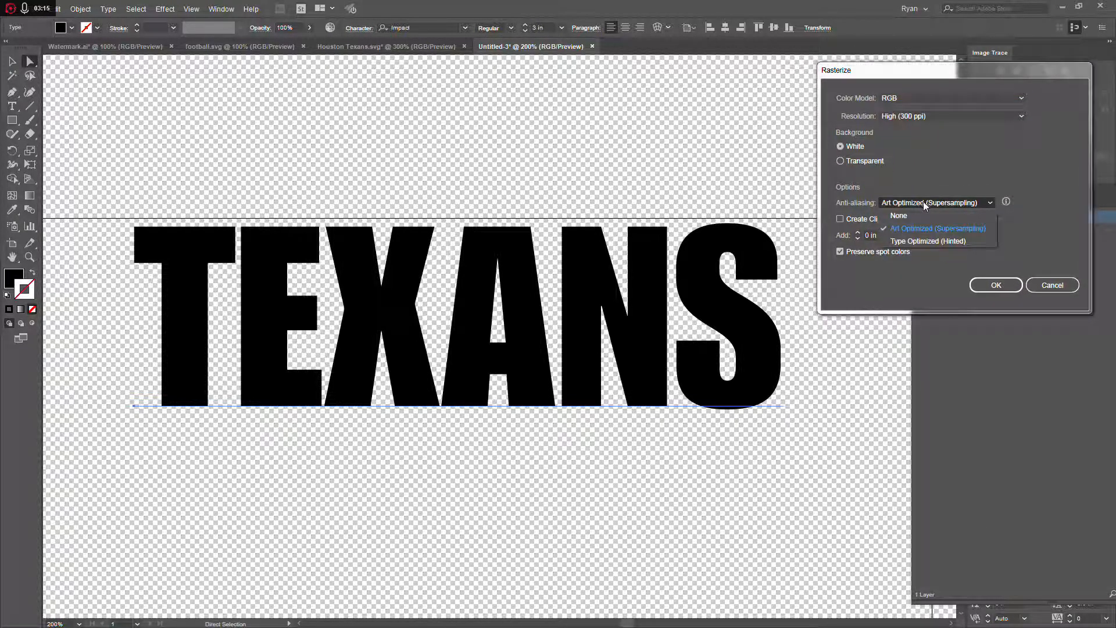
pyautogui.click(922, 241)
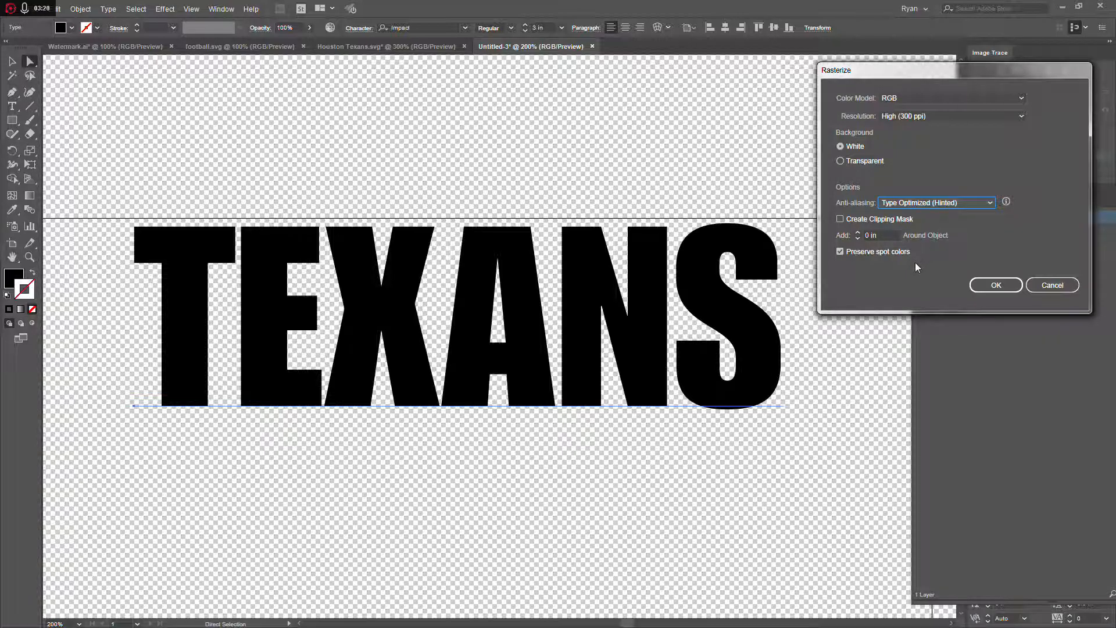
pyautogui.click(851, 164)
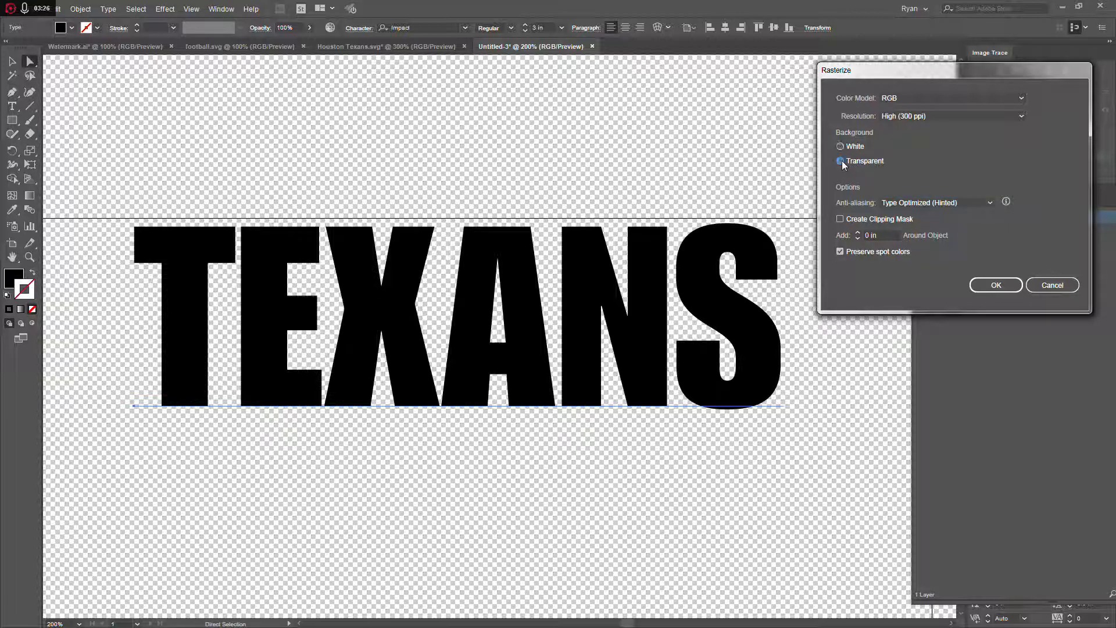
pyautogui.click(992, 287)
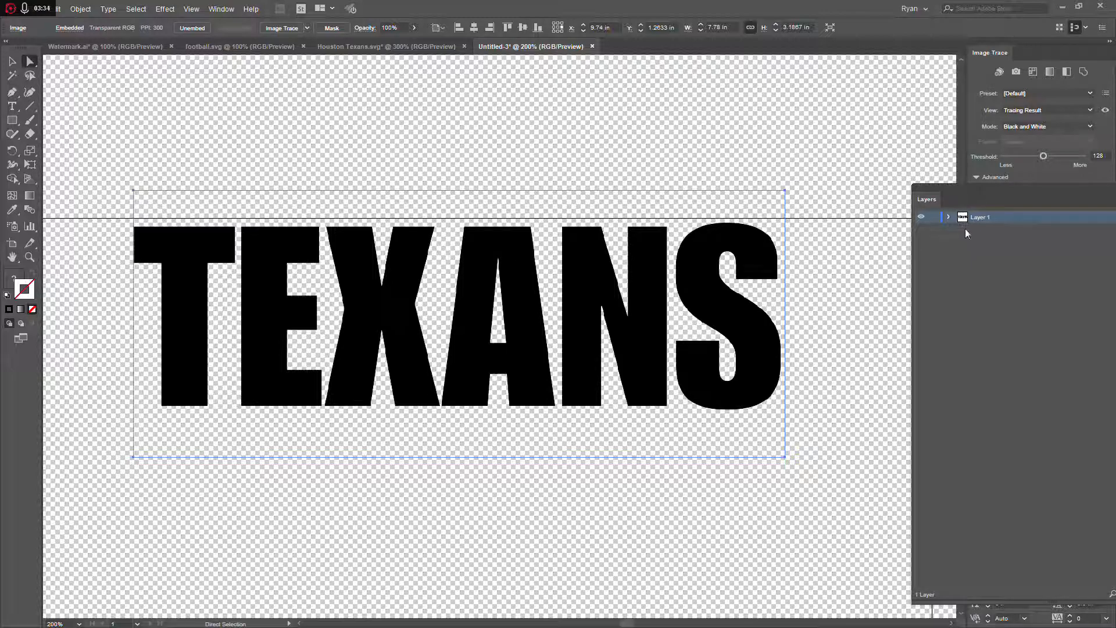
# Move the floating Layers panel clear of the Image Trace settings and trace the rasterized TEXANS image with the Default preset in Black and White mode.
pyautogui.moveTo(944, 196); pyautogui.dragTo(983, 235)
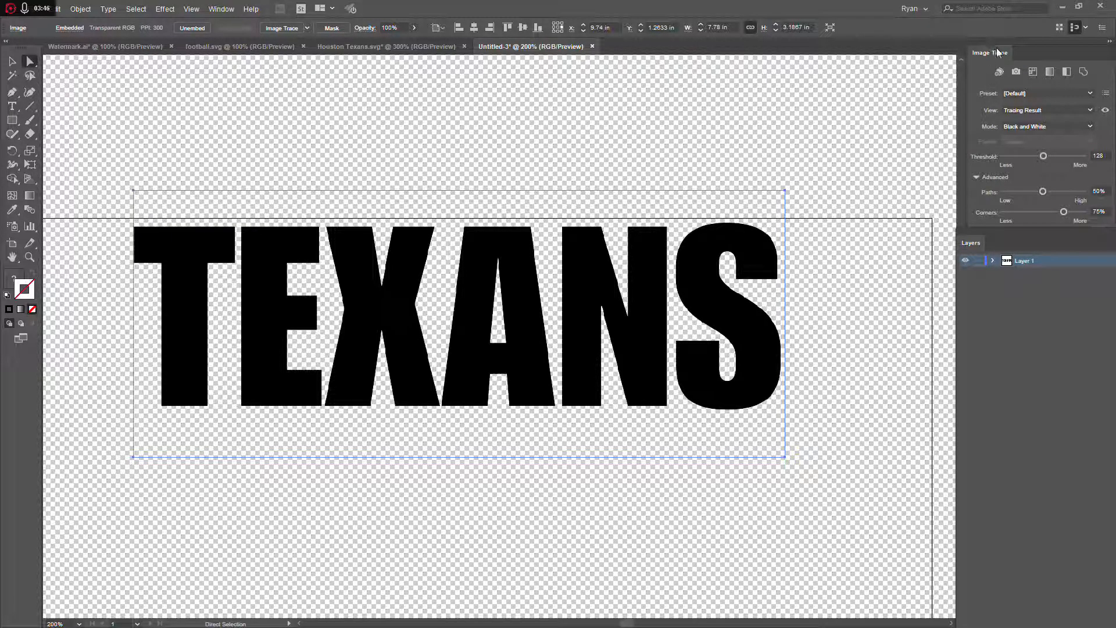
pyautogui.moveTo(1013, 236)
pyautogui.mouseDown()
pyautogui.moveTo(997, 378)
pyautogui.moveTo(996, 361)
pyautogui.mouseUp()
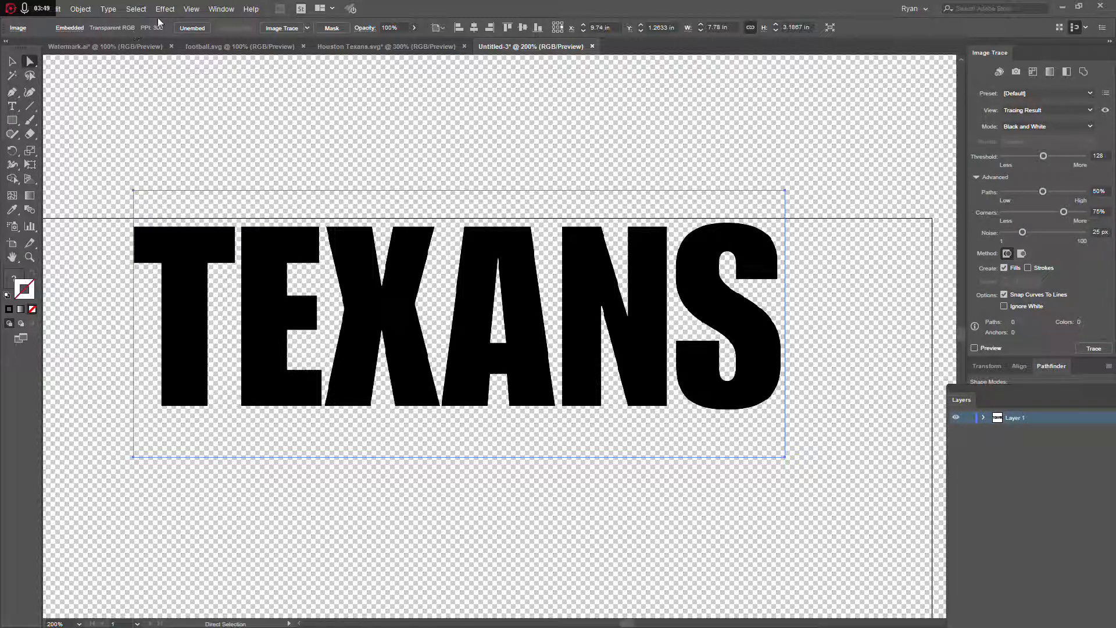
pyautogui.click(226, 9)
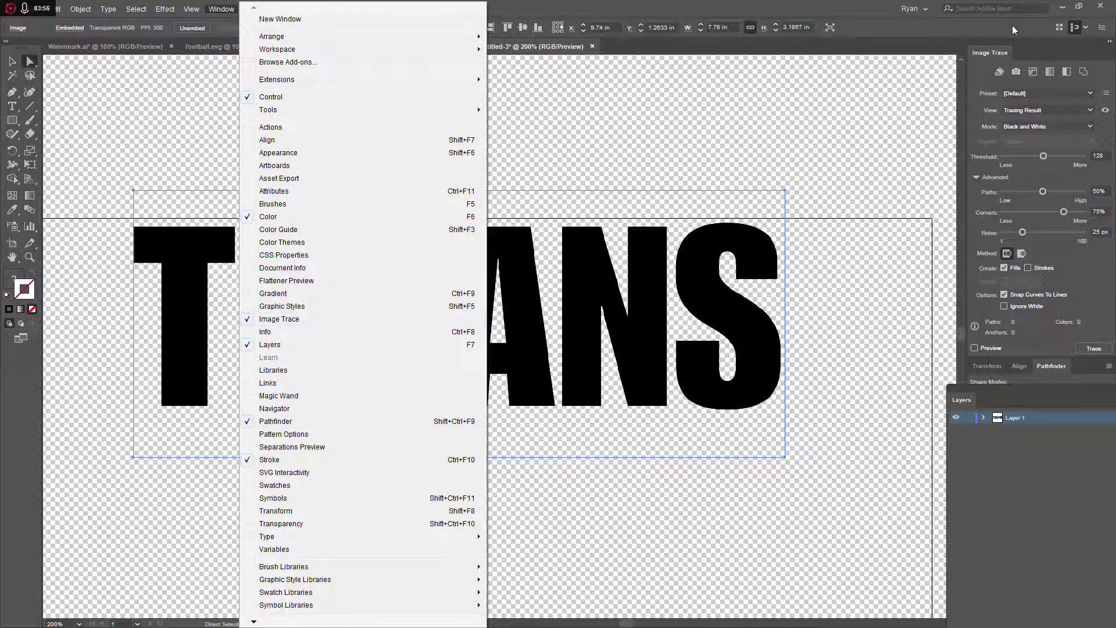
pyautogui.click(1024, 57)
pyautogui.click(1057, 107)
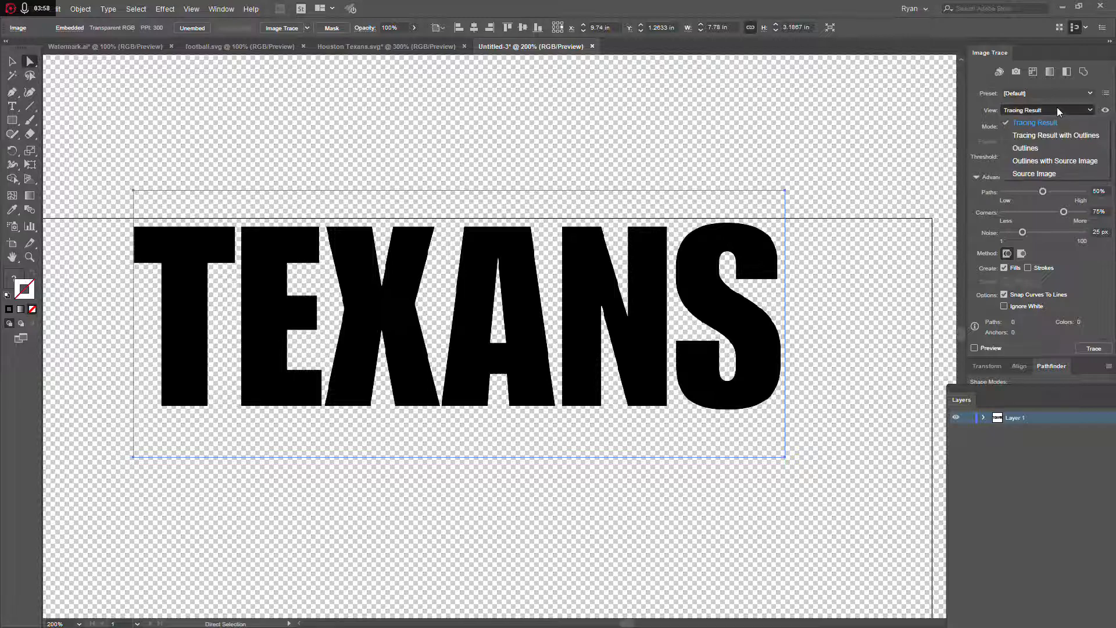
pyautogui.click(1043, 96)
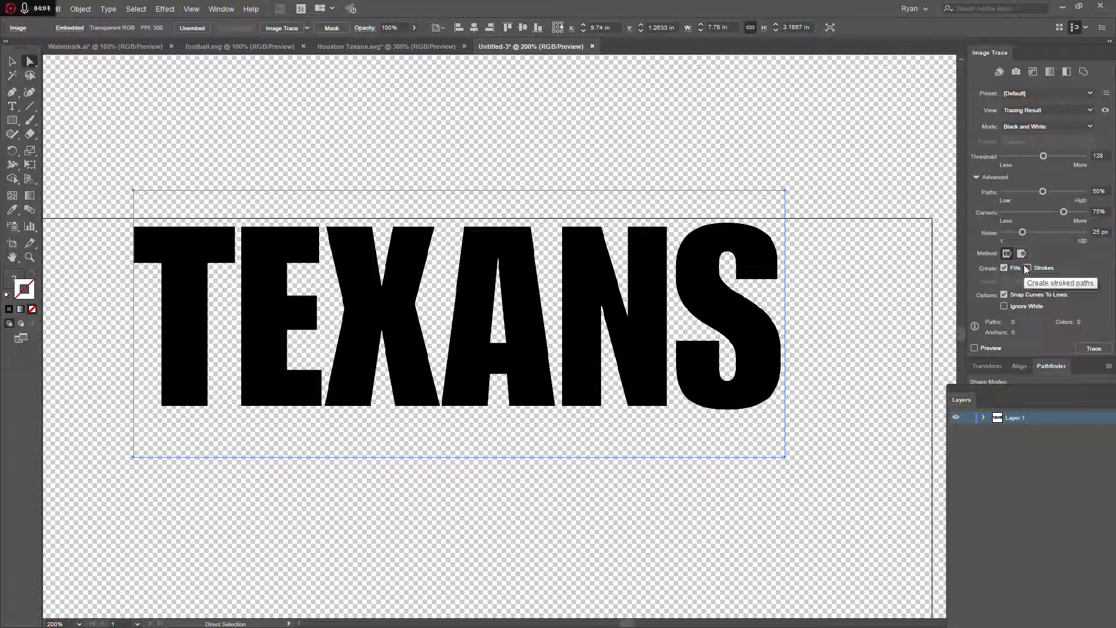
pyautogui.click(1093, 348)
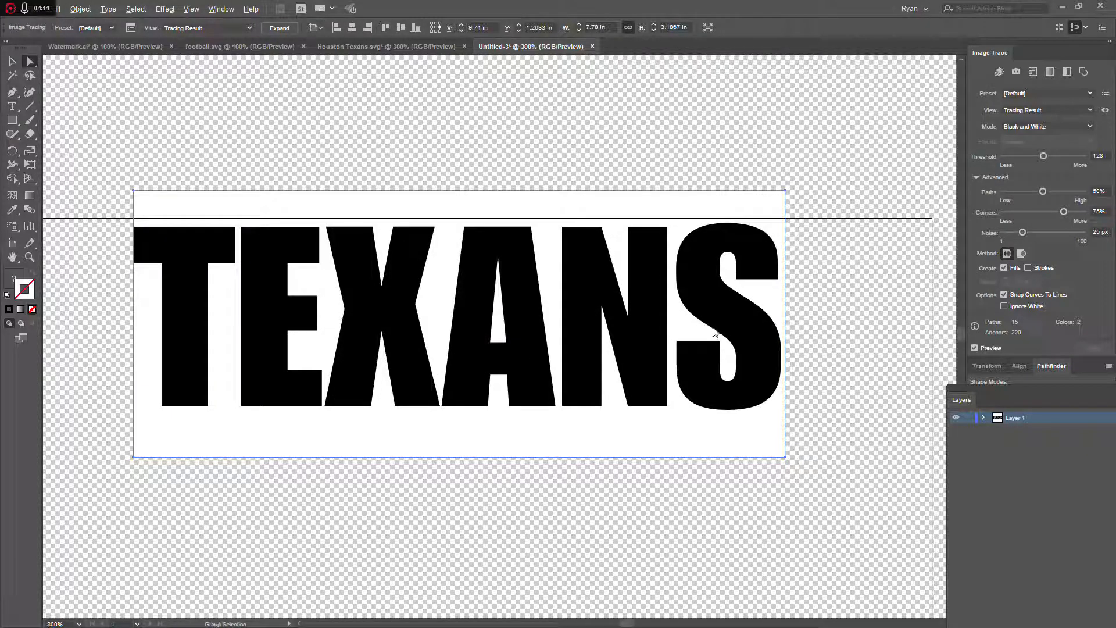
pyautogui.scroll(2, 715, 331)
pyautogui.scroll(2, 837, 358)
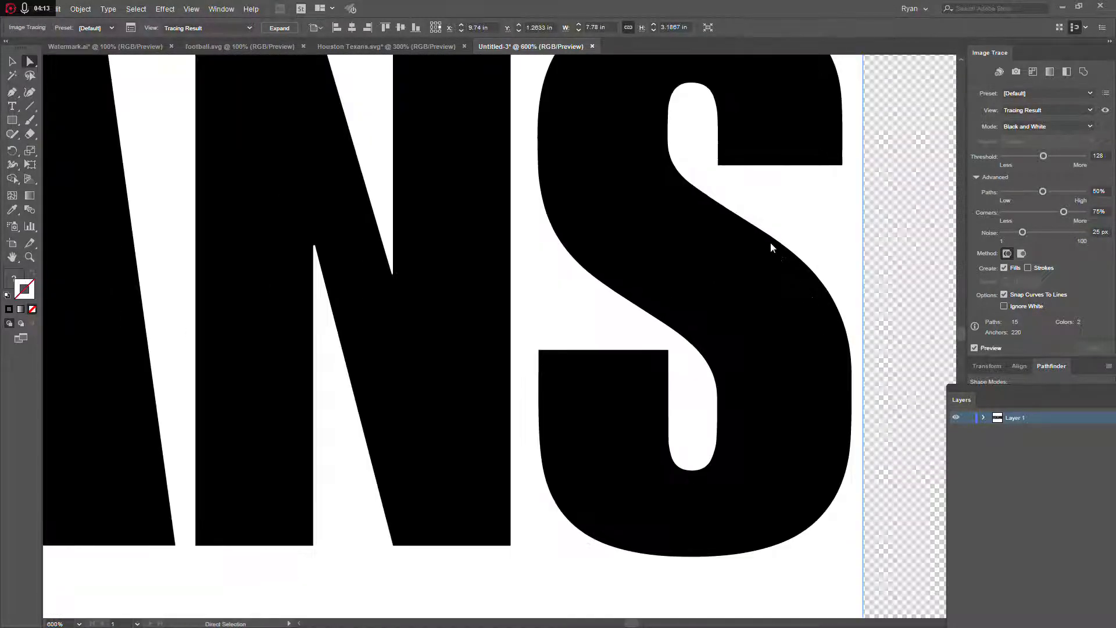
pyautogui.scroll(-2, 403, 349)
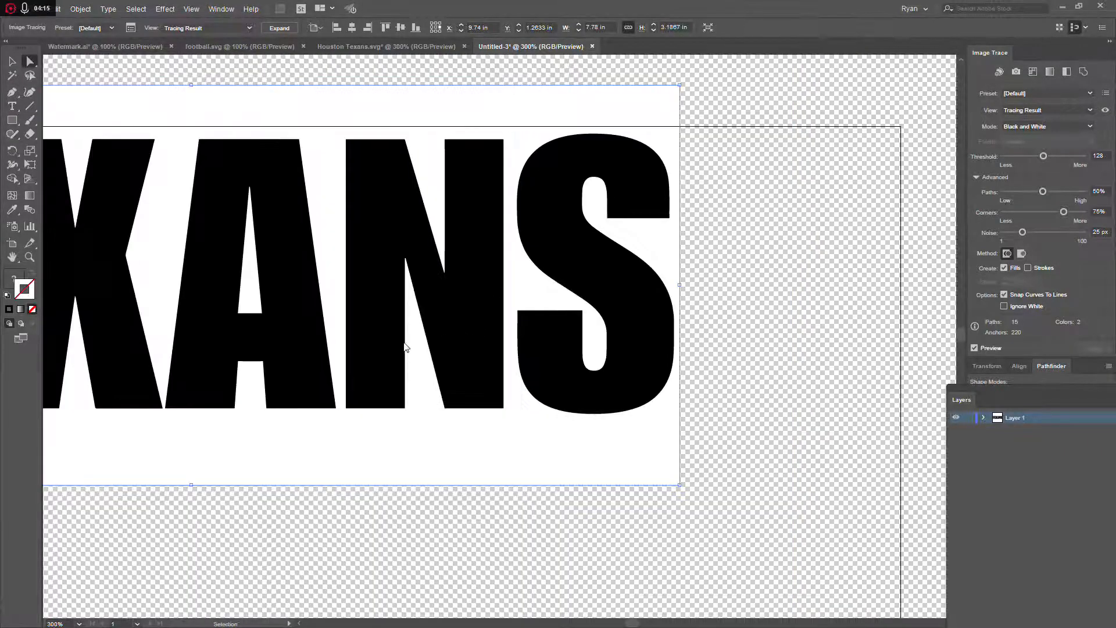
# Examine the traced TEXANS lettering along its whole width and close up for the quality of the letter edges.
pyautogui.hscroll(-4, 402, 354)
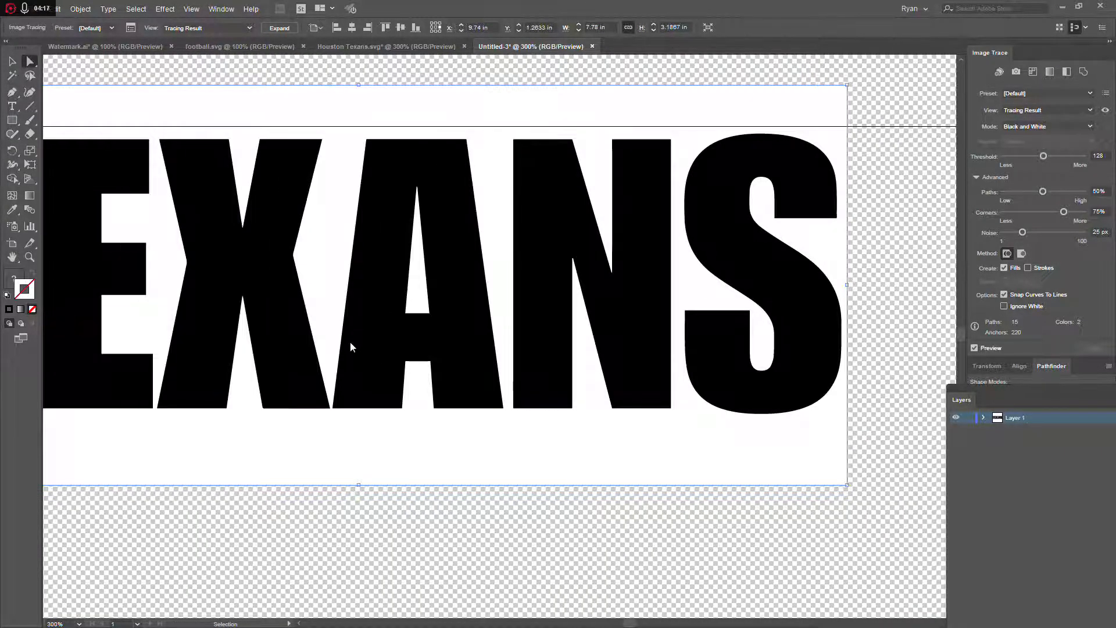
pyautogui.hscroll(-2, 350, 343)
pyautogui.hscroll(-3, 336, 355)
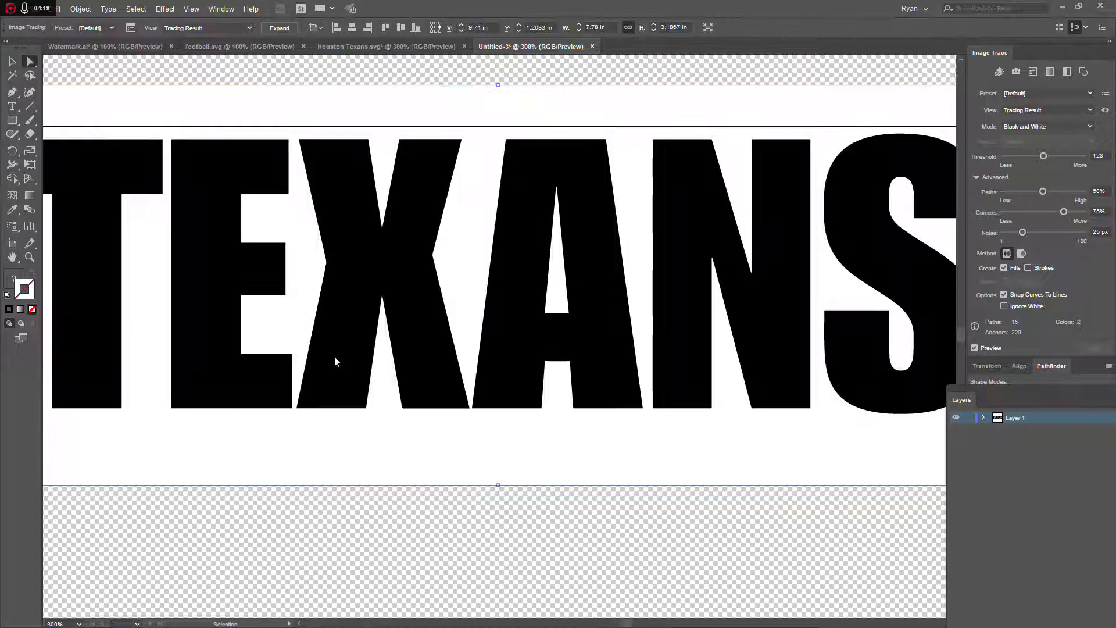
pyautogui.hscroll(-1, 182, 224)
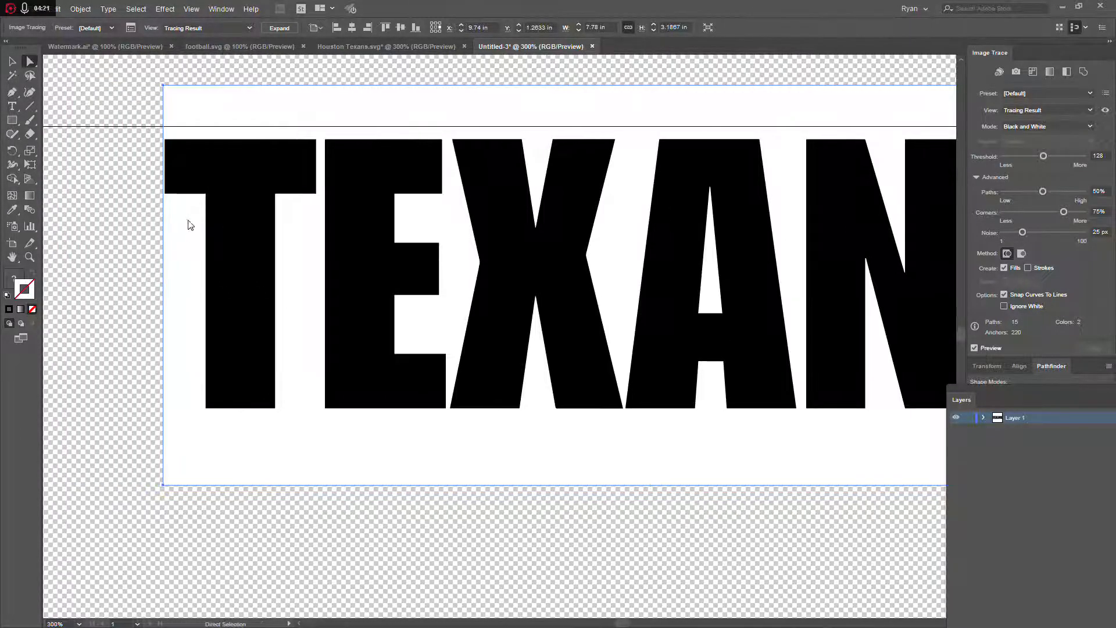
pyautogui.scroll(3, 217, 203)
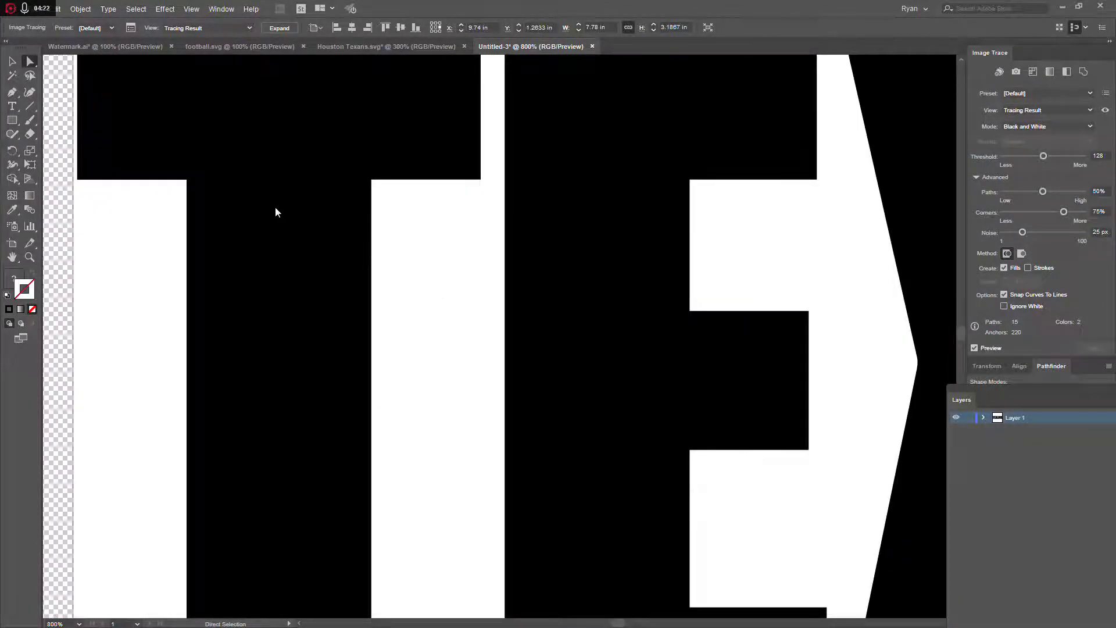
pyautogui.scroll(-4, 308, 303)
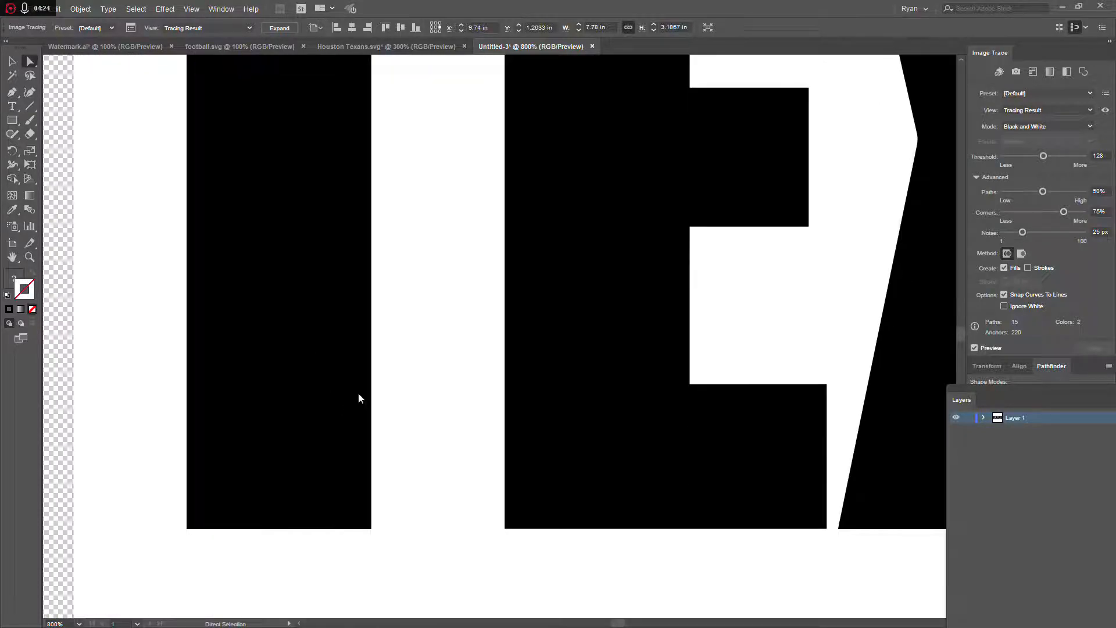
pyautogui.scroll(2, 373, 372)
pyautogui.scroll(-4, 414, 299)
pyautogui.hscroll(3, 500, 284)
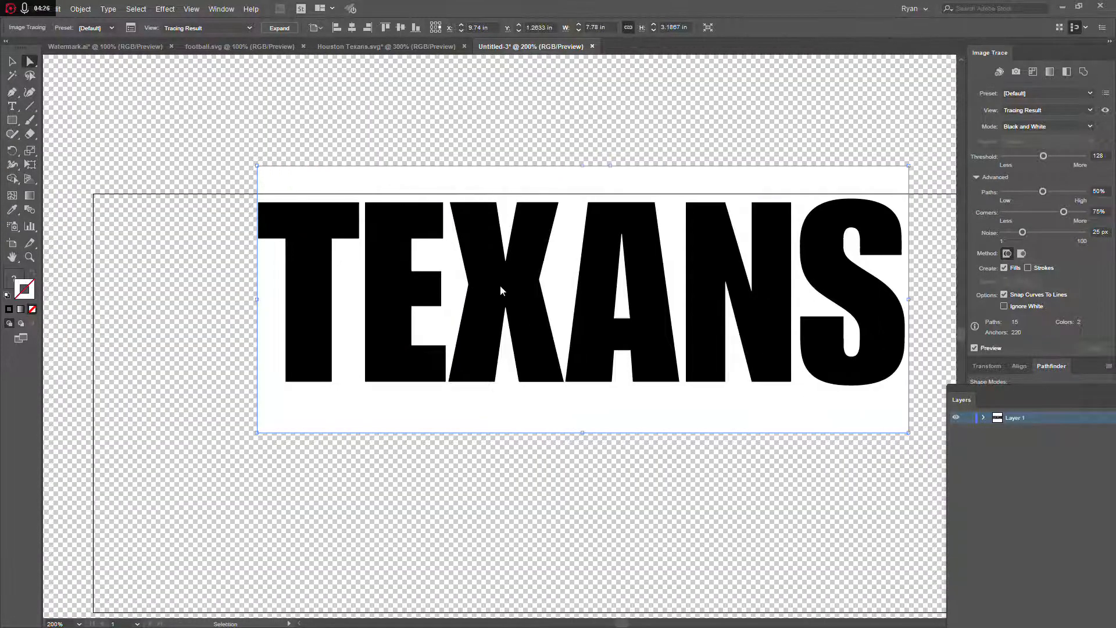
pyautogui.scroll(3, 559, 299)
pyautogui.scroll(-2, 559, 299)
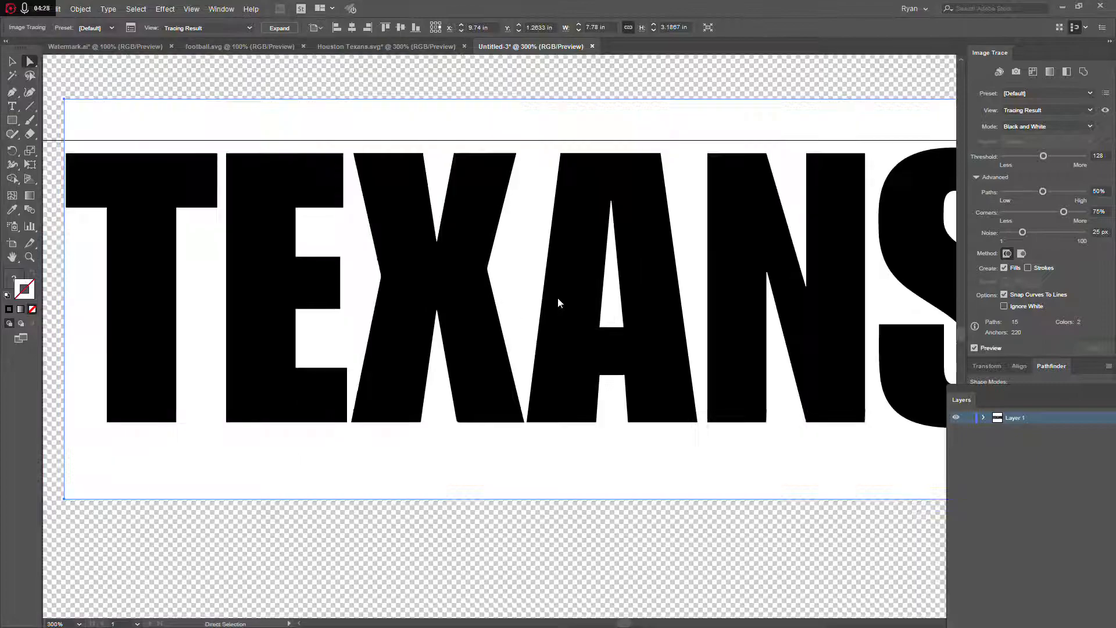
pyautogui.scroll(-2, 557, 297)
pyautogui.scroll(3, 557, 298)
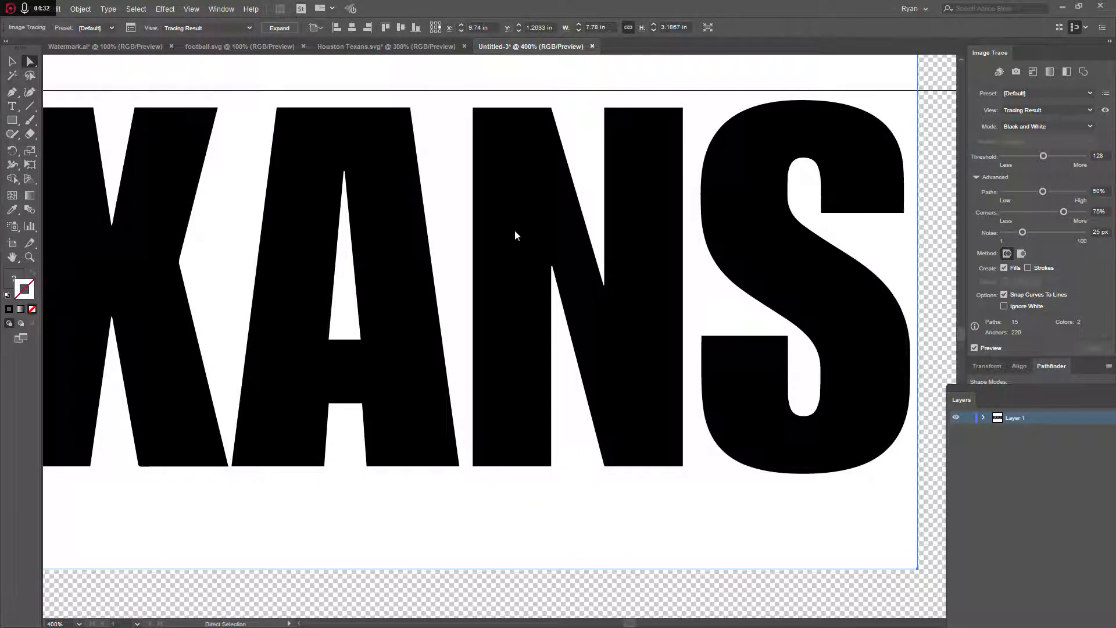
pyautogui.scroll(-2, 513, 239)
pyautogui.hscroll(-2, 516, 302)
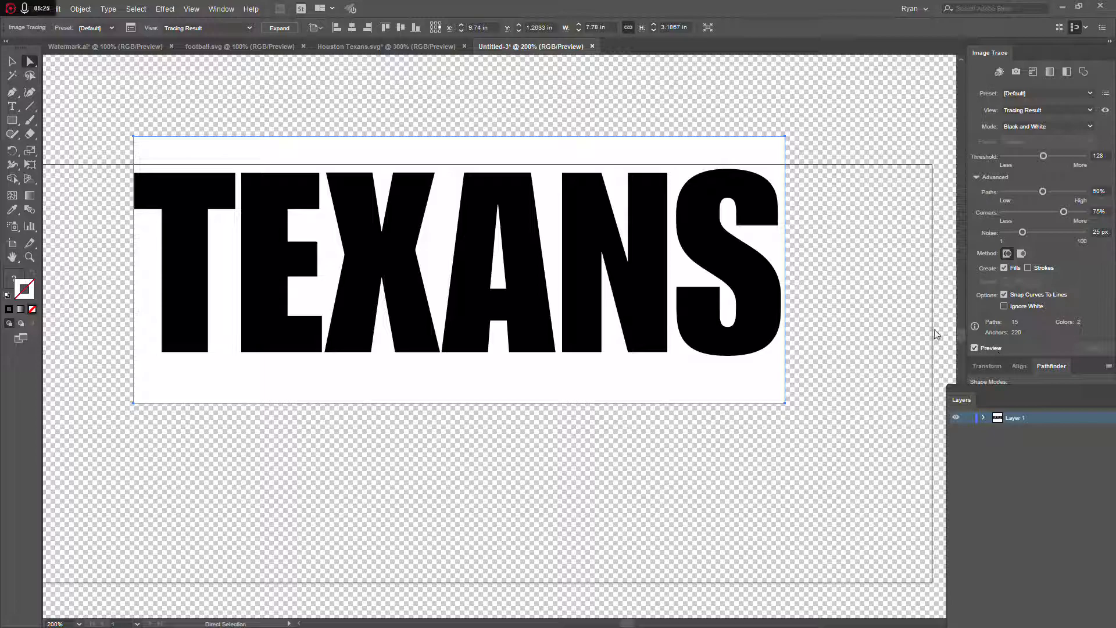
# Expand the TEXANS tracing into editable paths and reveal the group's individual paths in a fully visible Layers panel.
pyautogui.click(274, 27)
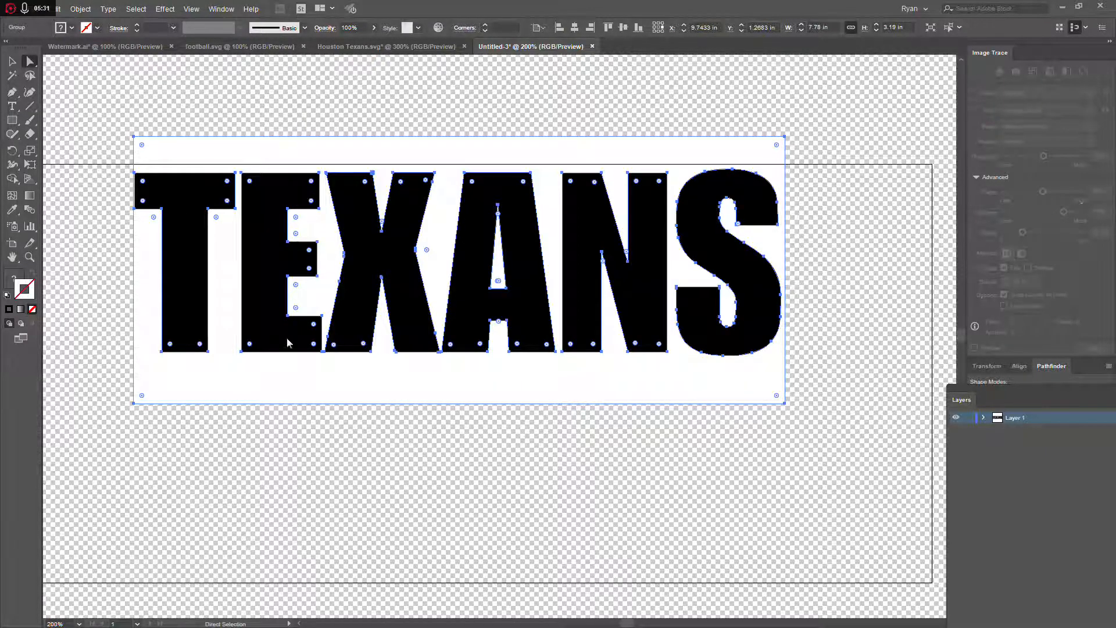
pyautogui.click(983, 417)
pyautogui.click(997, 430)
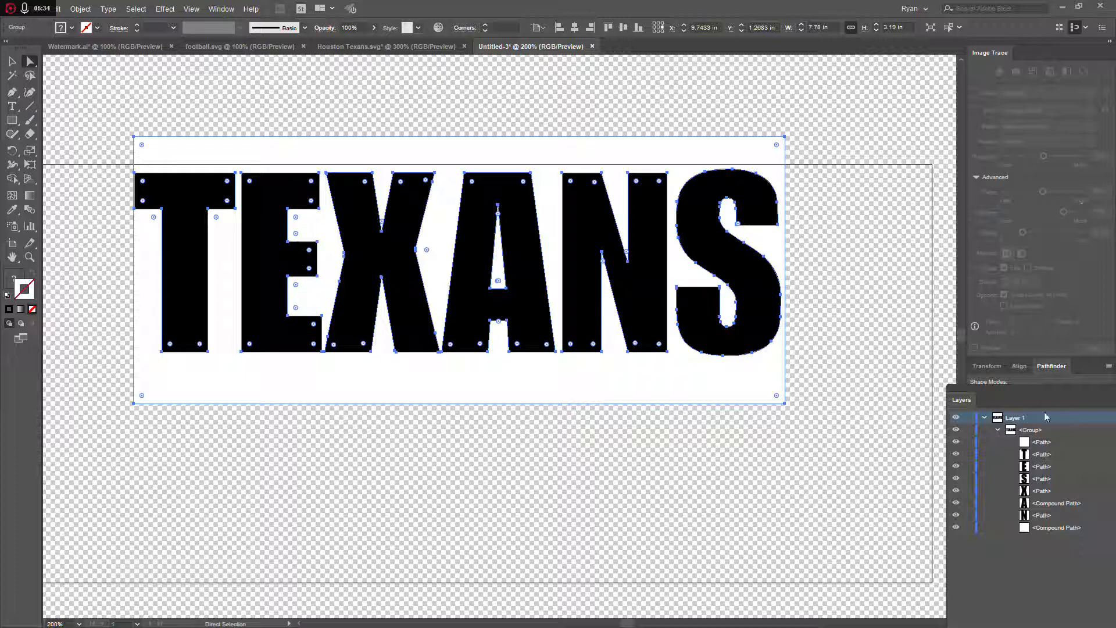
pyautogui.moveTo(1013, 384); pyautogui.dragTo(744, 108)
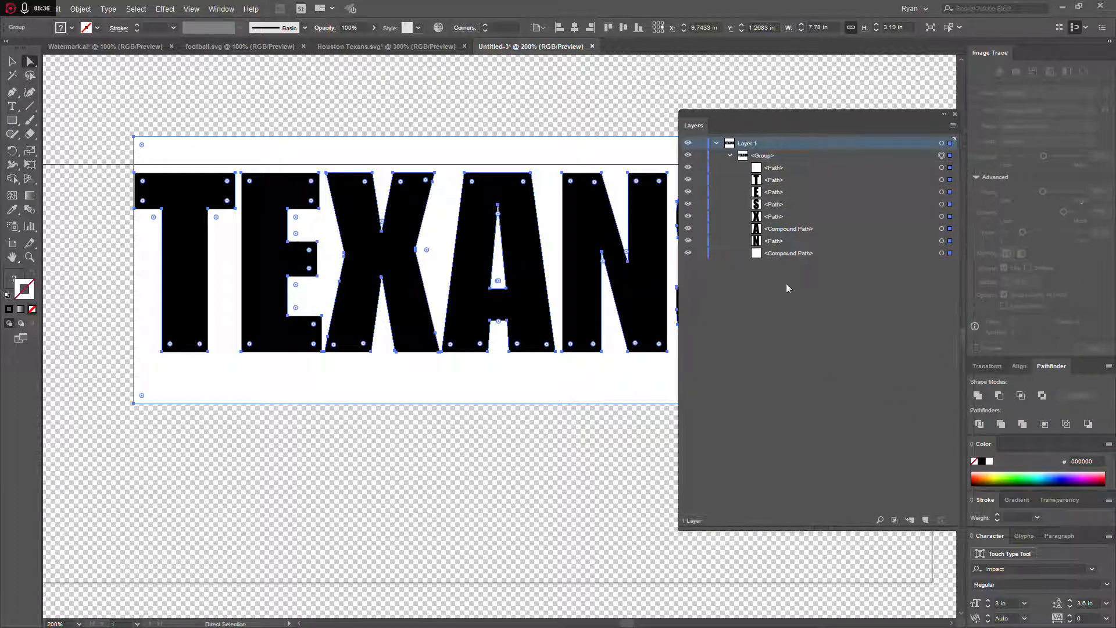
# Delete the white background path and the white compound path from the expanded group.
pyautogui.click(799, 320)
pyautogui.click(789, 169)
pyautogui.keyDown('ctrl'); pyautogui.click(798, 256); pyautogui.keyUp('ctrl')
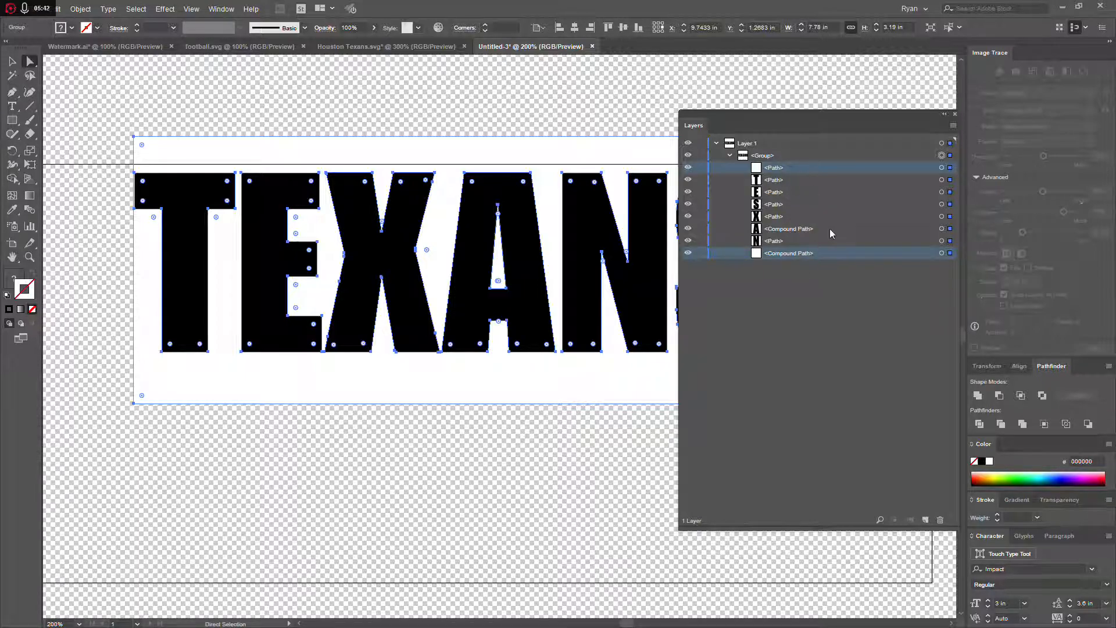
pyautogui.click(940, 523)
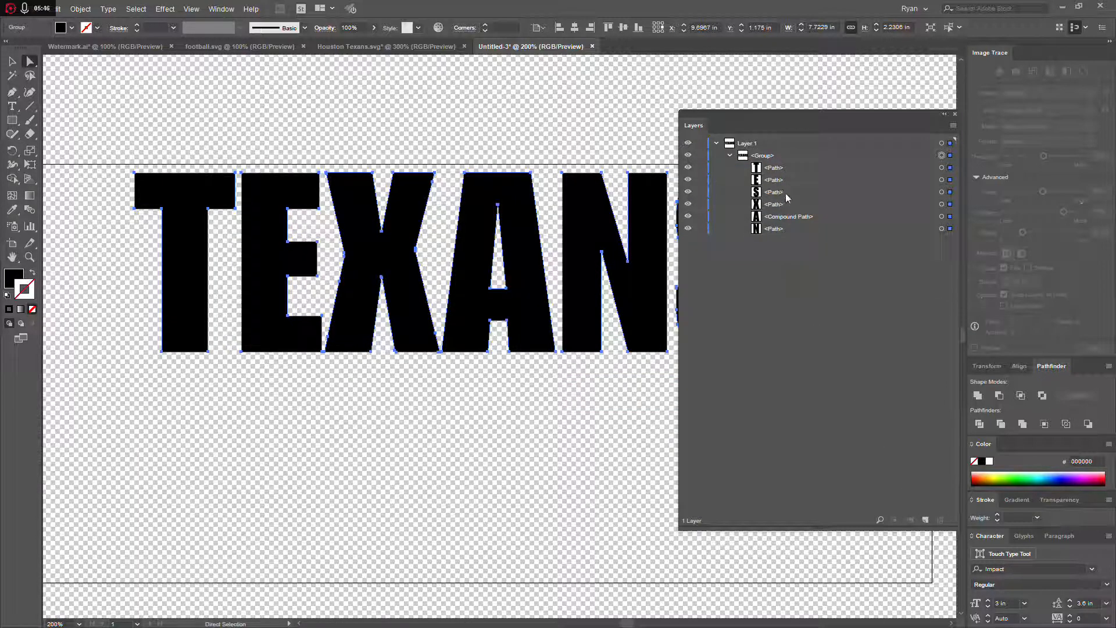
# Rename the path of the first letter as T and the path of the second letter as E.
pyautogui.doubleClick(776, 172)
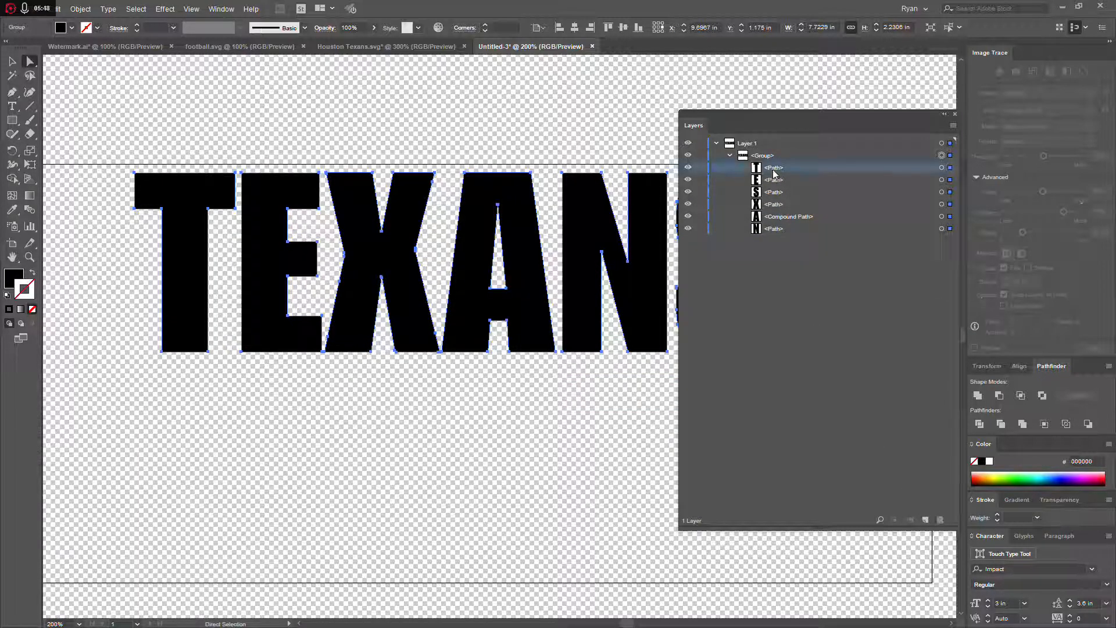
pyautogui.write('t')
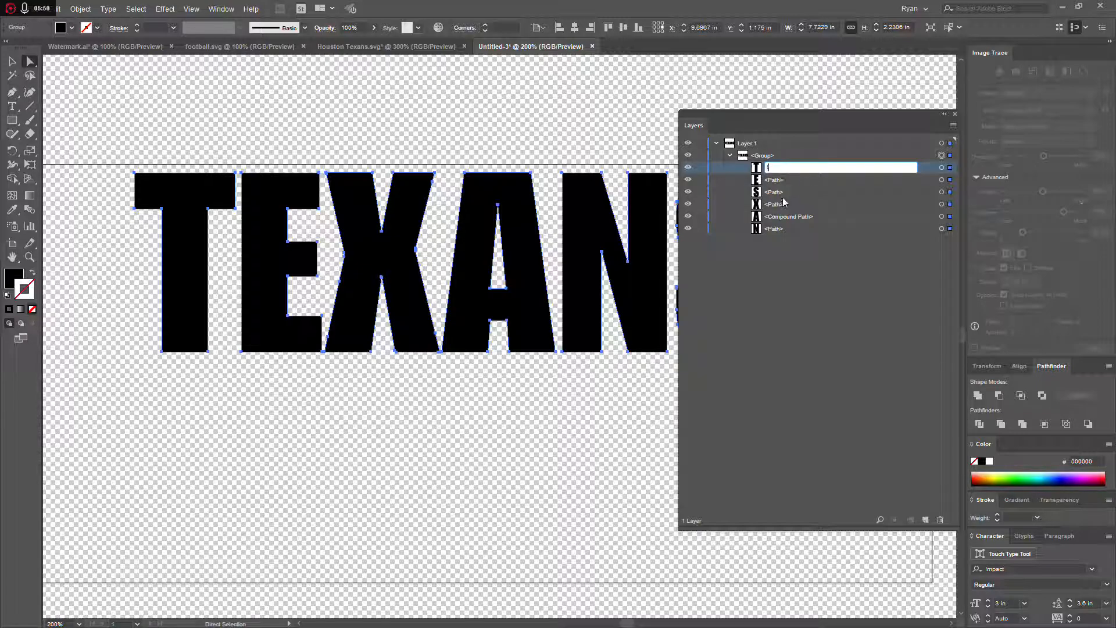
pyautogui.write('t')
pyautogui.press('BackSpace')
pyautogui.write('T')
pyautogui.press('Return')
pyautogui.click(781, 180)
pyautogui.doubleClick(781, 180)
pyautogui.write('E')
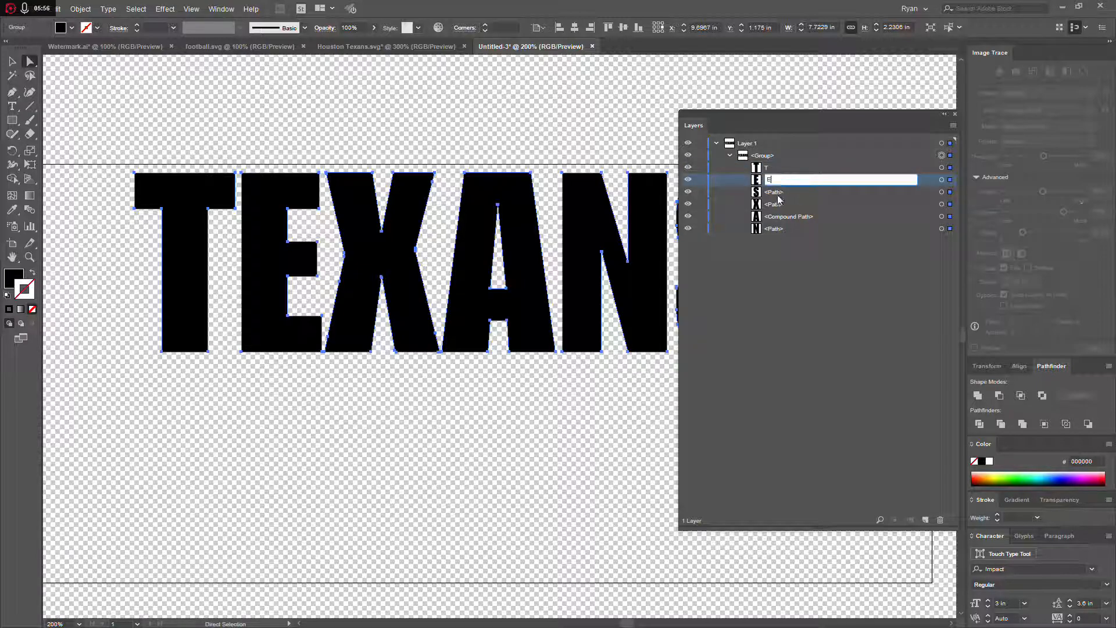
# Rename the remaining letter paths as X, A, N and S to match their shapes.
pyautogui.doubleClick(781, 204)
pyautogui.write('X')
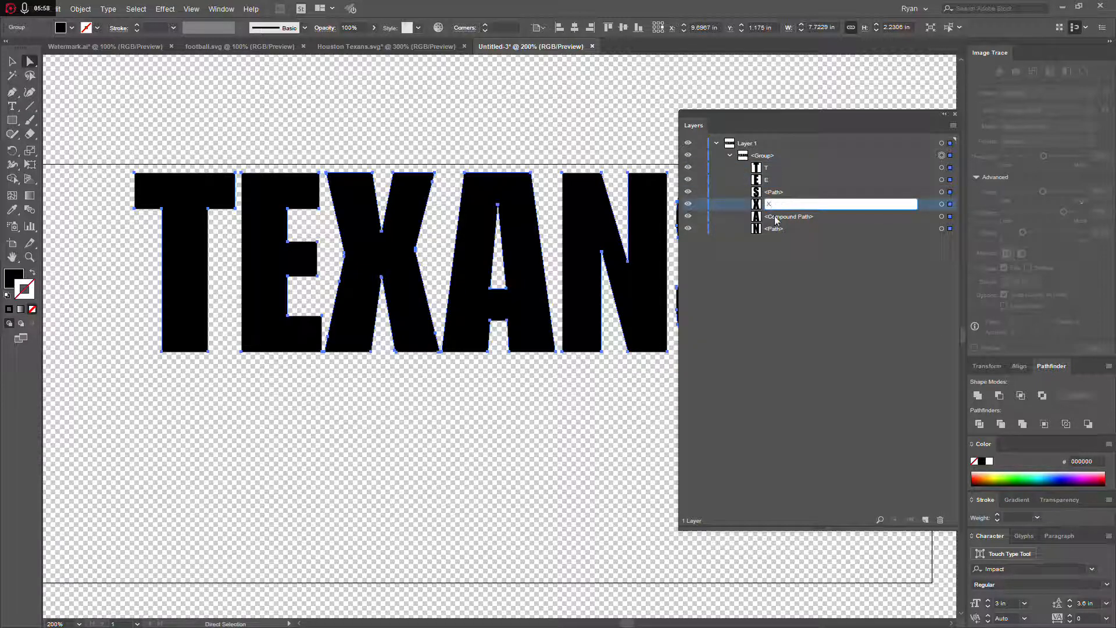
pyautogui.click(776, 217)
pyautogui.doubleClick(776, 218)
pyautogui.write('A')
pyautogui.doubleClick(776, 228)
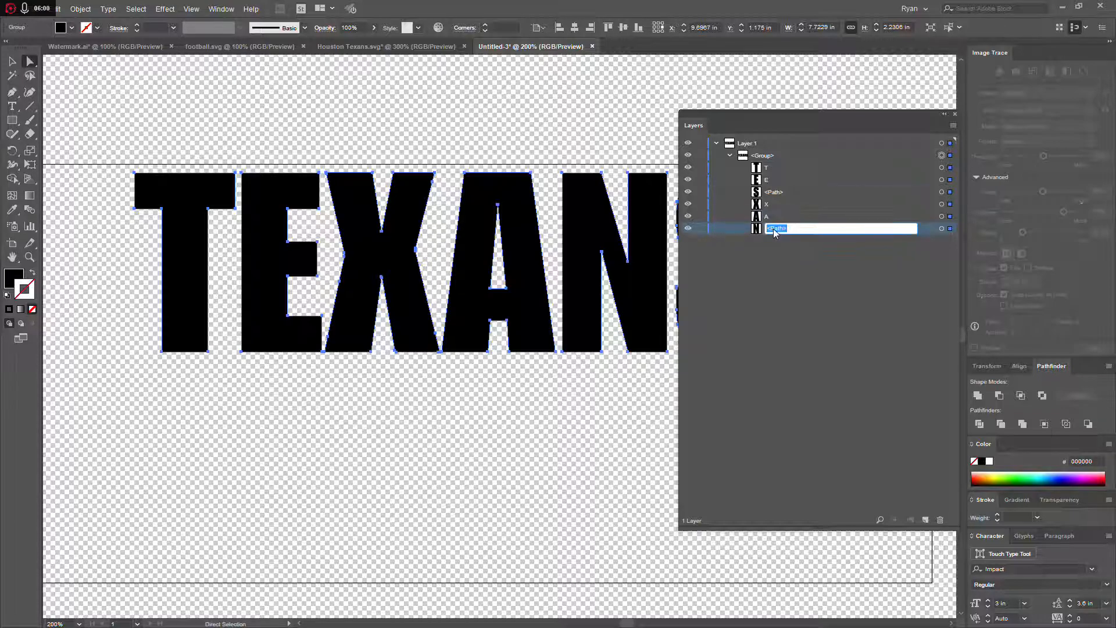
pyautogui.write('N')
pyautogui.doubleClick(777, 193)
pyautogui.write('S')
pyautogui.click(786, 281)
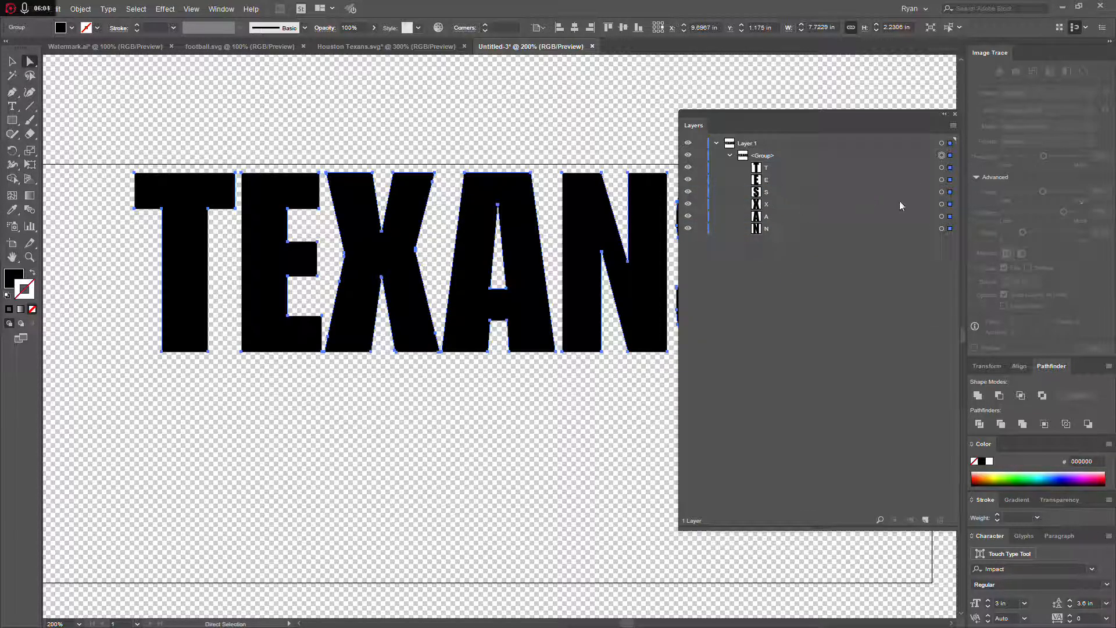
# Reorder the letter paths as T, E, X, A, N, S and move the Layers panel clear of the lettering.
pyautogui.moveTo(757, 204)
pyautogui.mouseDown()
pyautogui.moveTo(767, 193)
pyautogui.moveTo(776, 213)
pyautogui.mouseUp()
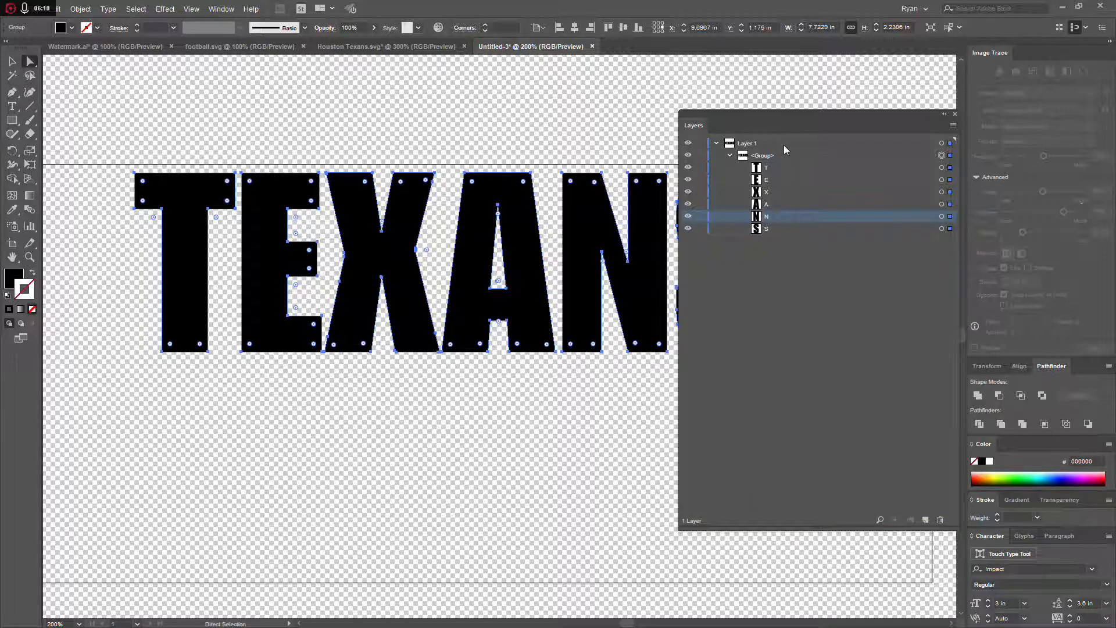
pyautogui.moveTo(728, 114); pyautogui.dragTo(865, 113)
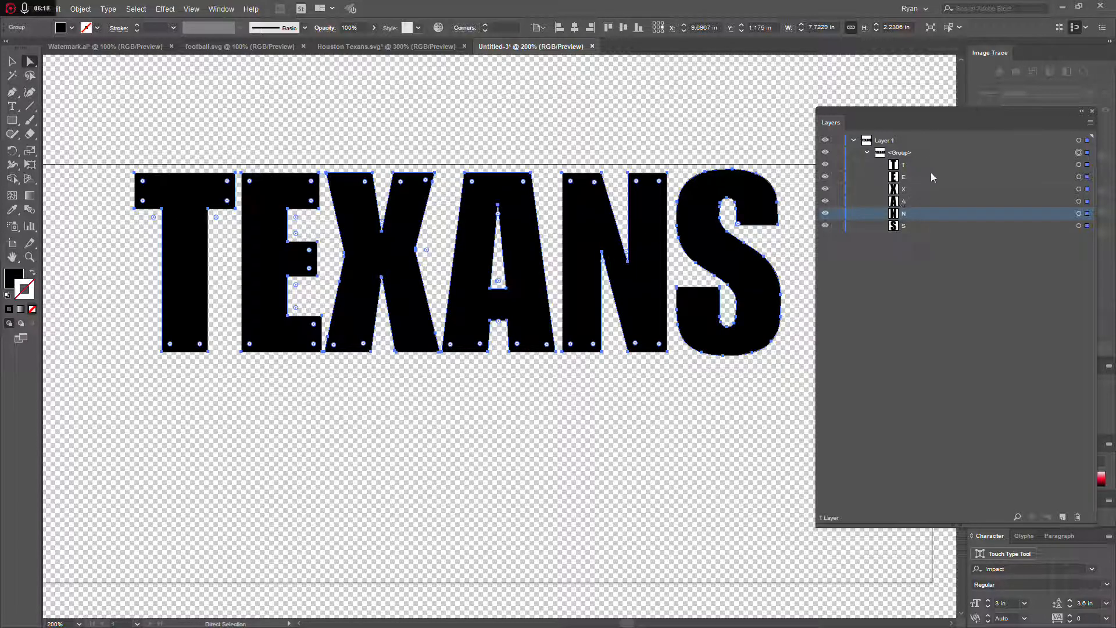
# Take T out of the selection and nudge E, X, A, N and S left about 0.04 in to tighten the gap after T.
pyautogui.keyDown('shift'); pyautogui.click(1087, 165); pyautogui.keyUp('shift')
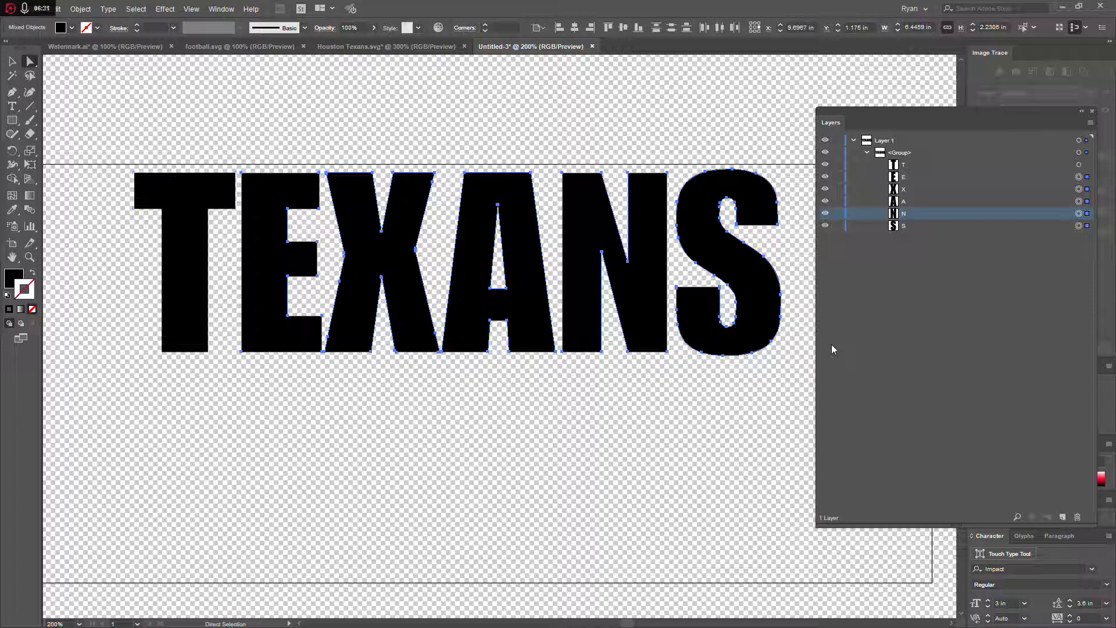
pyautogui.press('Left')
pyautogui.press('Left')
pyautogui.press('Left')
pyautogui.press('Left')
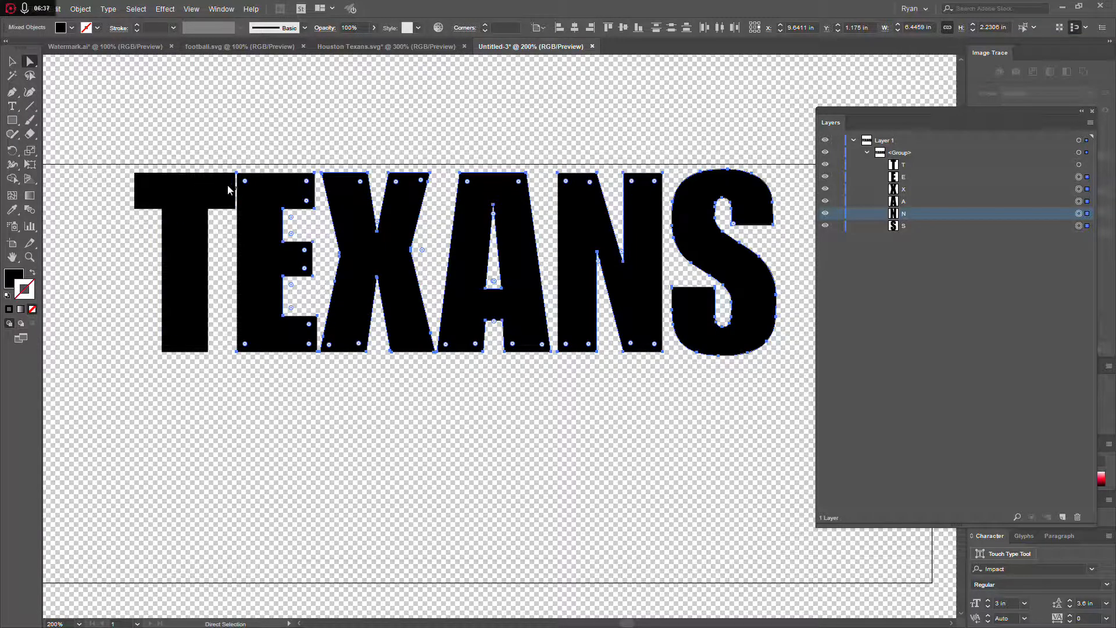
pyautogui.press('Right')
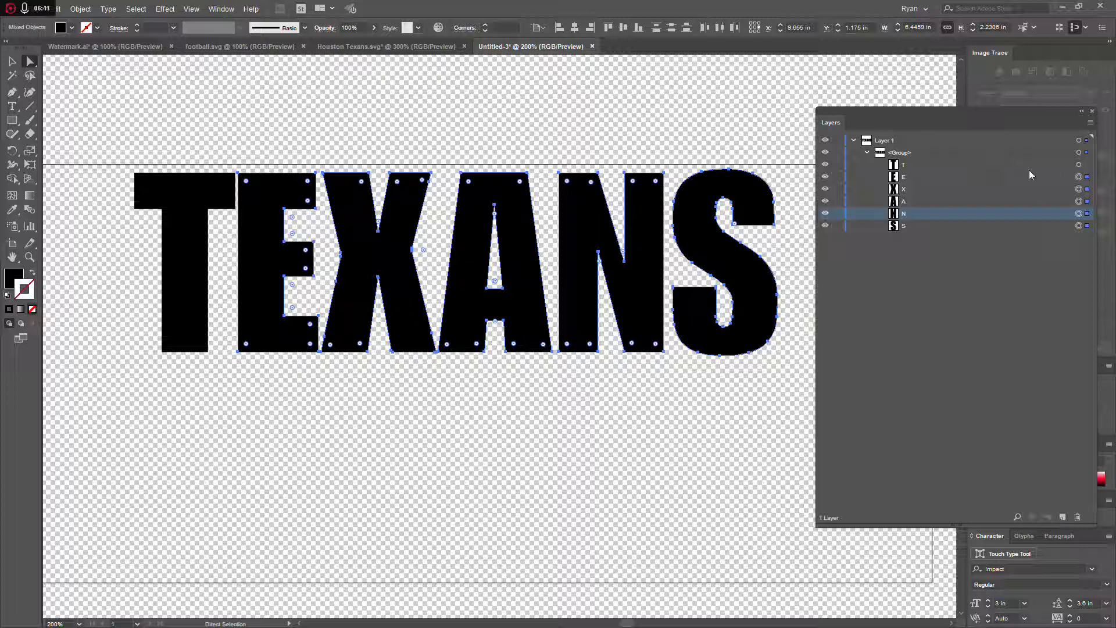
# Take E out of the selection and nudge X, A, N and S left about 0.01 in towards E.
pyautogui.keyDown('shift'); pyautogui.click(1088, 176); pyautogui.keyUp('shift')
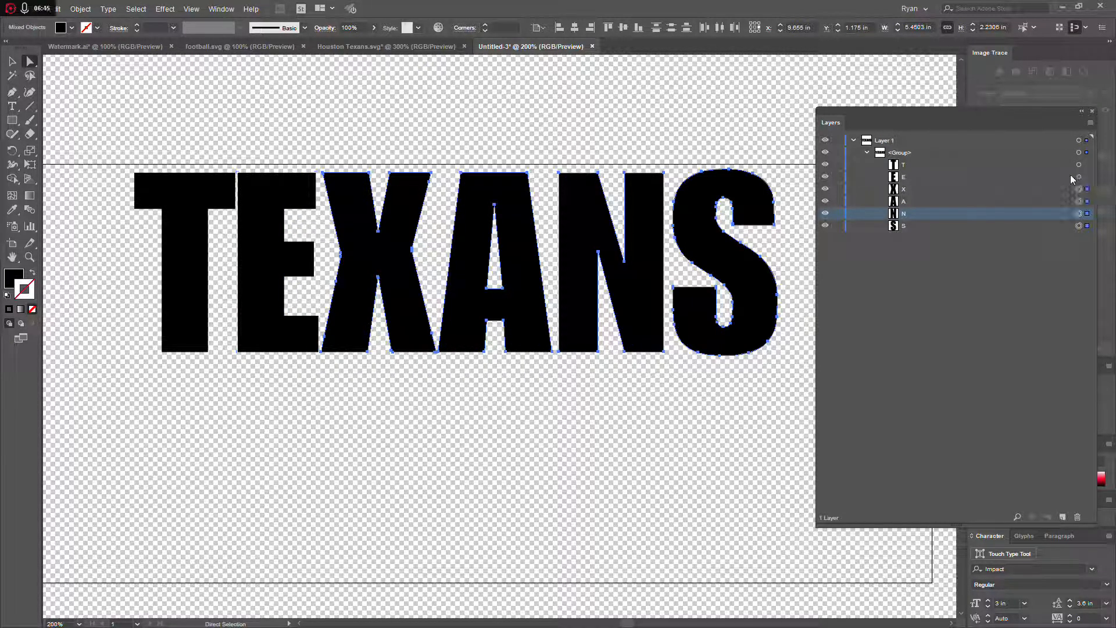
pyautogui.press('Left')
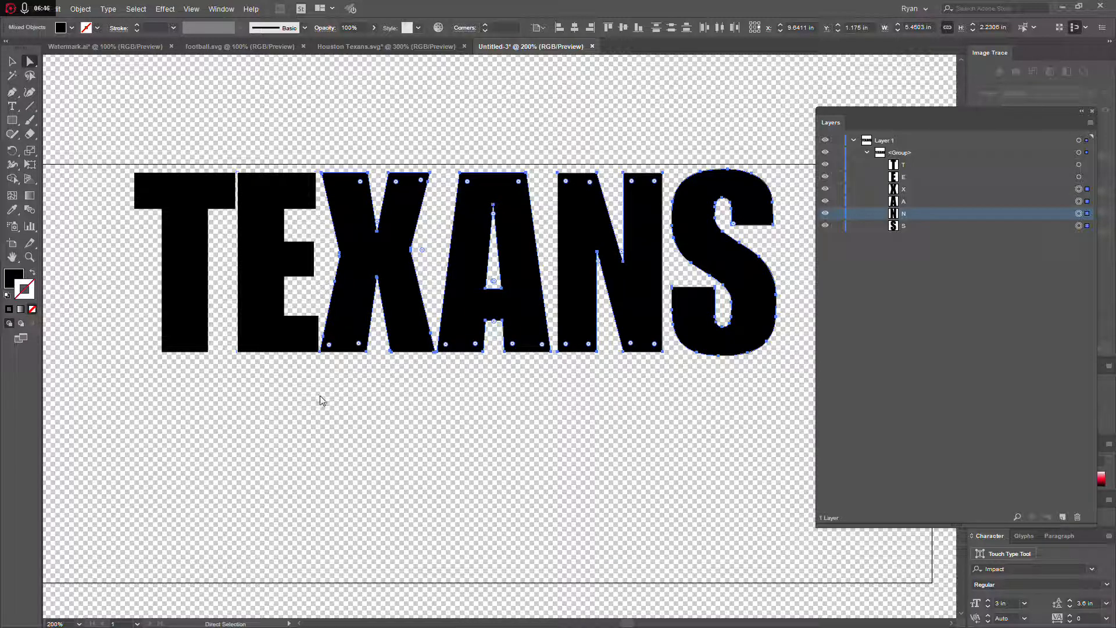
pyautogui.press('Right')
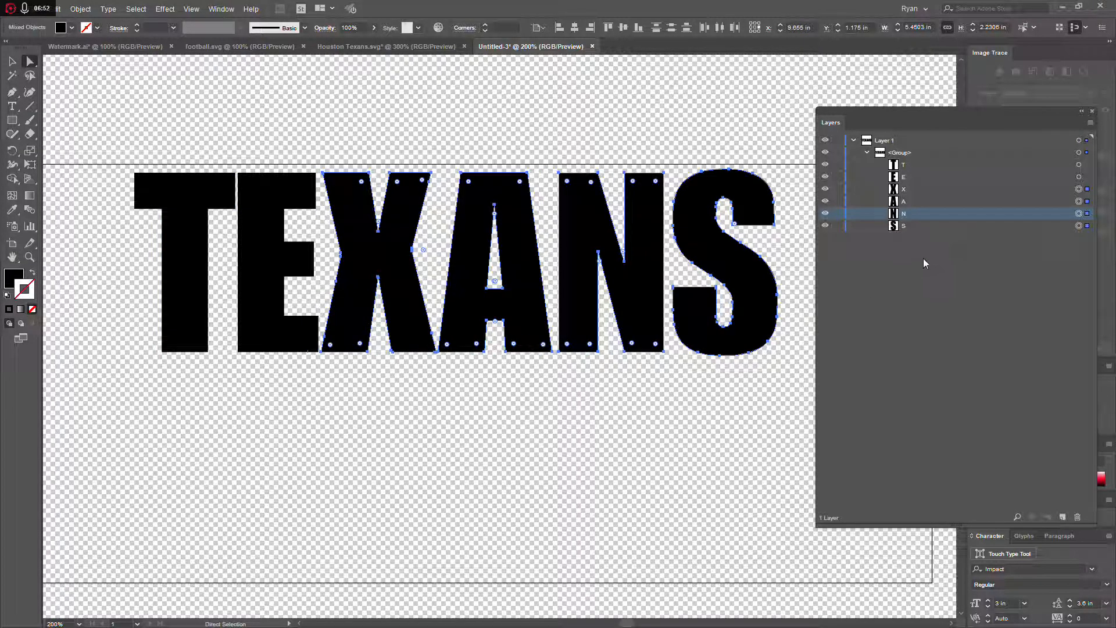
pyautogui.press('Left')
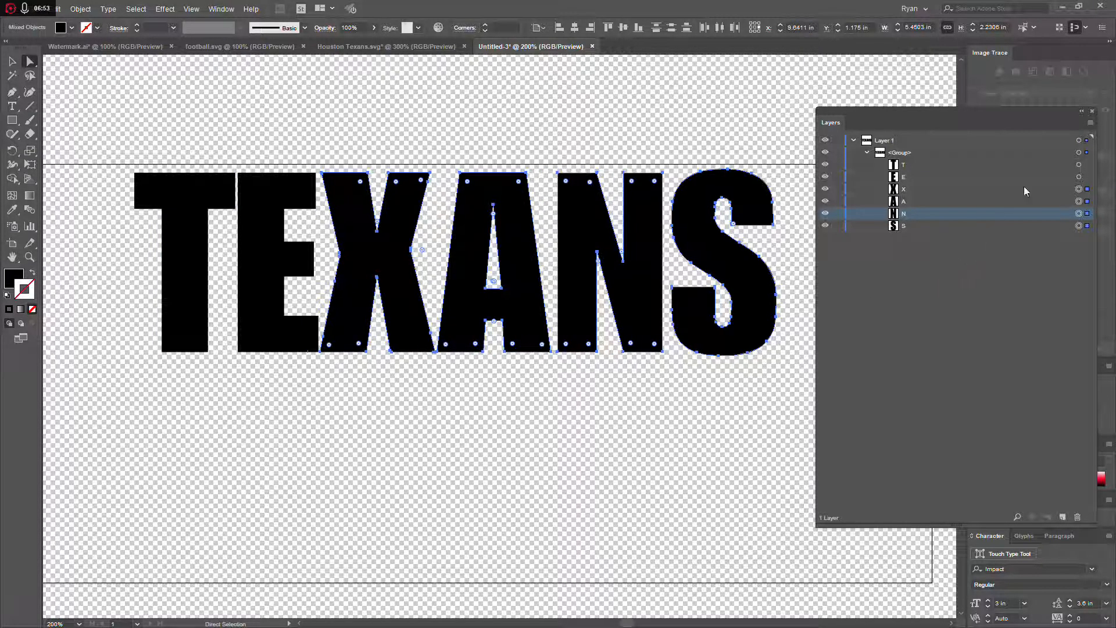
# Leave only N and S selected and nudge them left about 0.07 in, closing the gap between A and N.
pyautogui.keyDown('shift'); pyautogui.click(1088, 189); pyautogui.keyUp('shift')
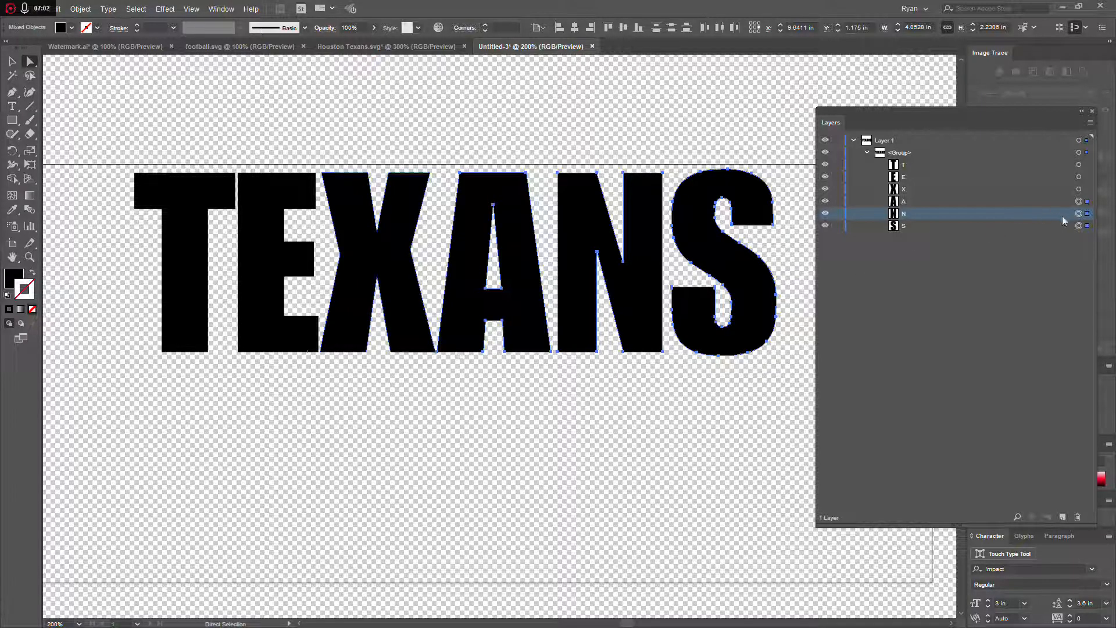
pyautogui.keyDown('shift'); pyautogui.click(1079, 201); pyautogui.keyUp('shift')
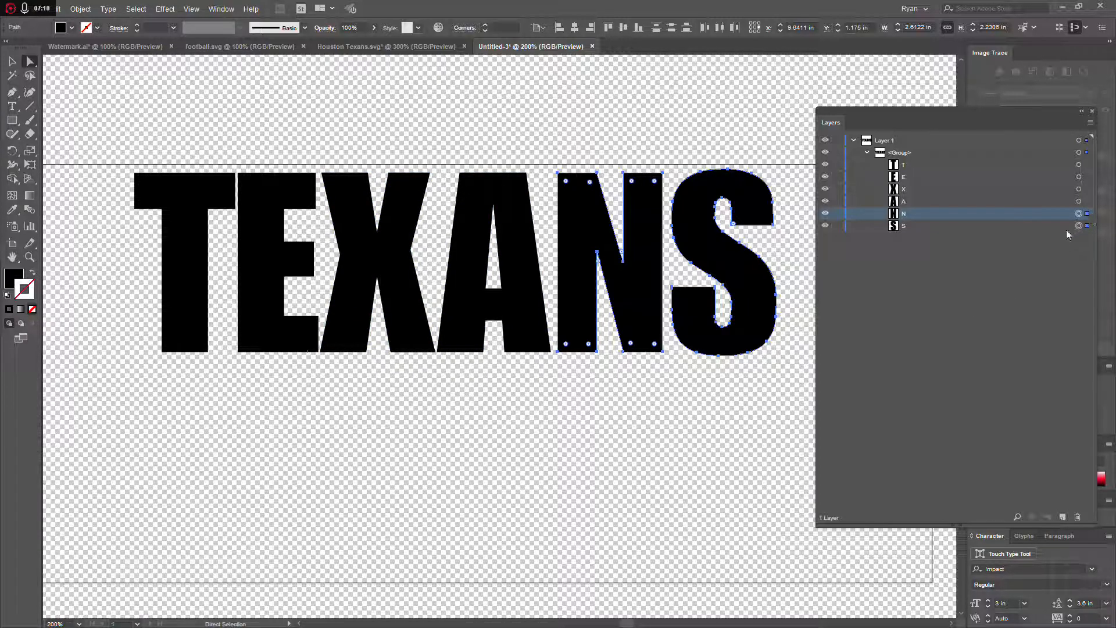
pyautogui.hotkey('shift', 'Left')
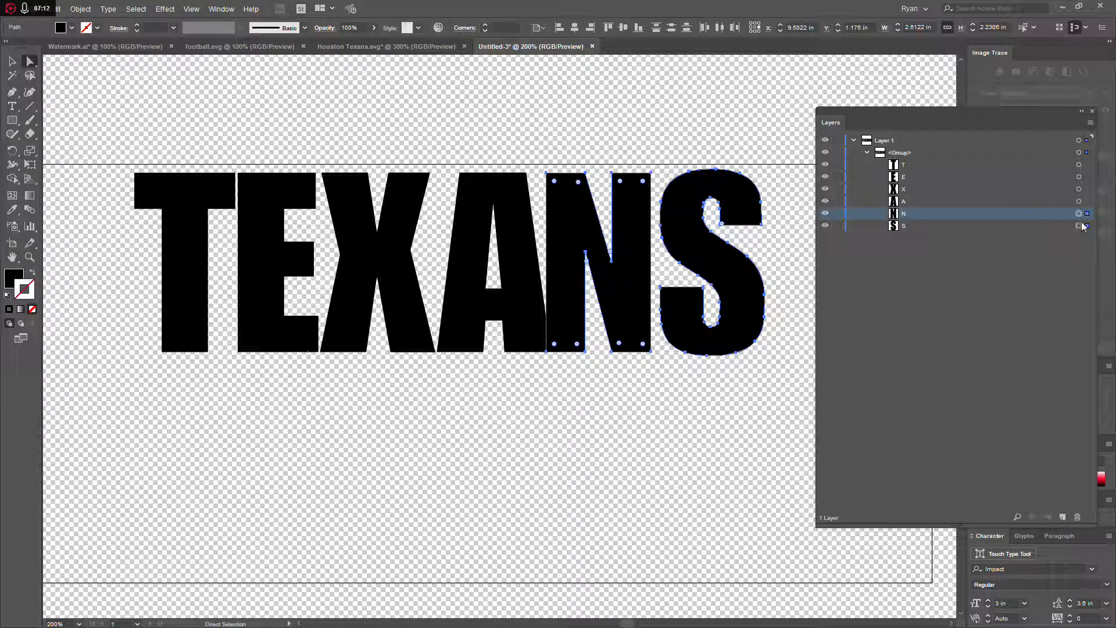
pyautogui.hotkey('ctrl', 'z')
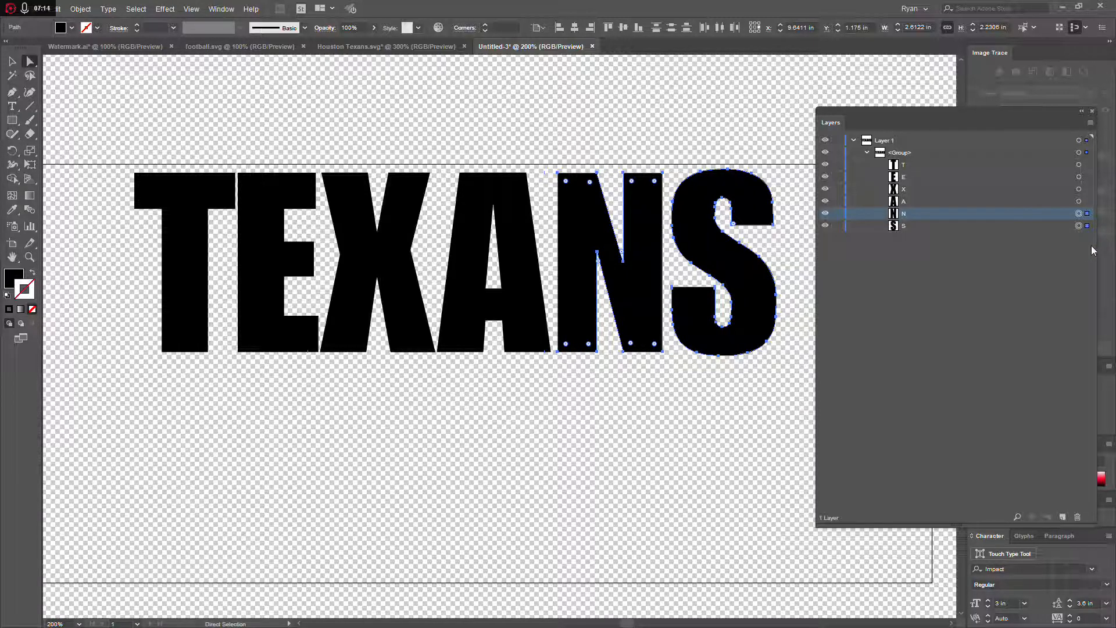
pyautogui.press('Left')
pyautogui.press('Left')
pyautogui.press('Left')
pyautogui.press('Left')
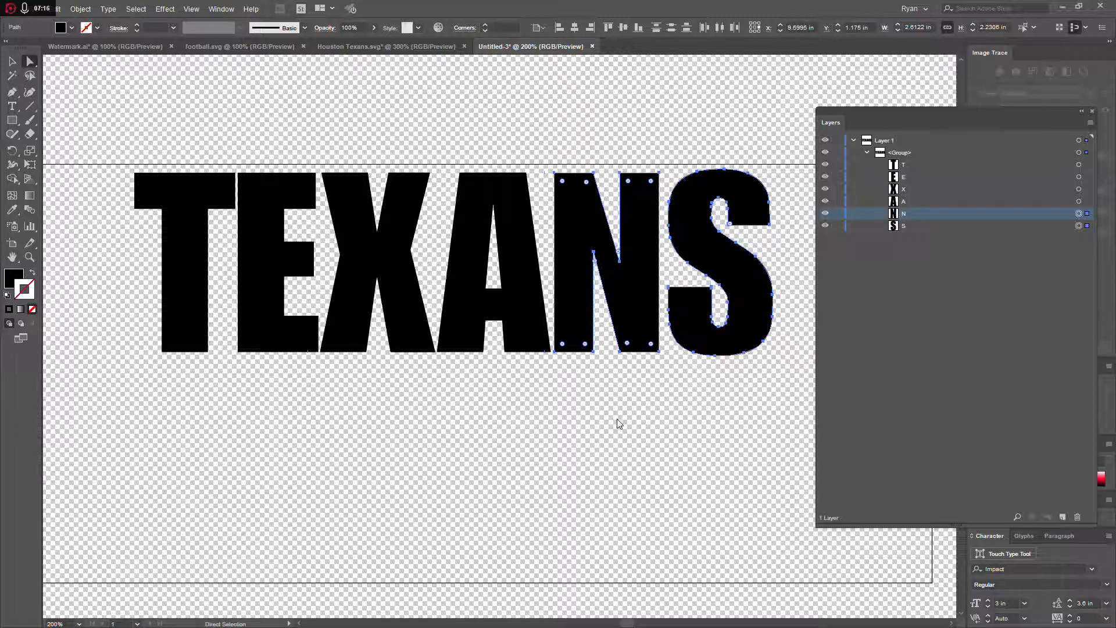
pyautogui.press('Left')
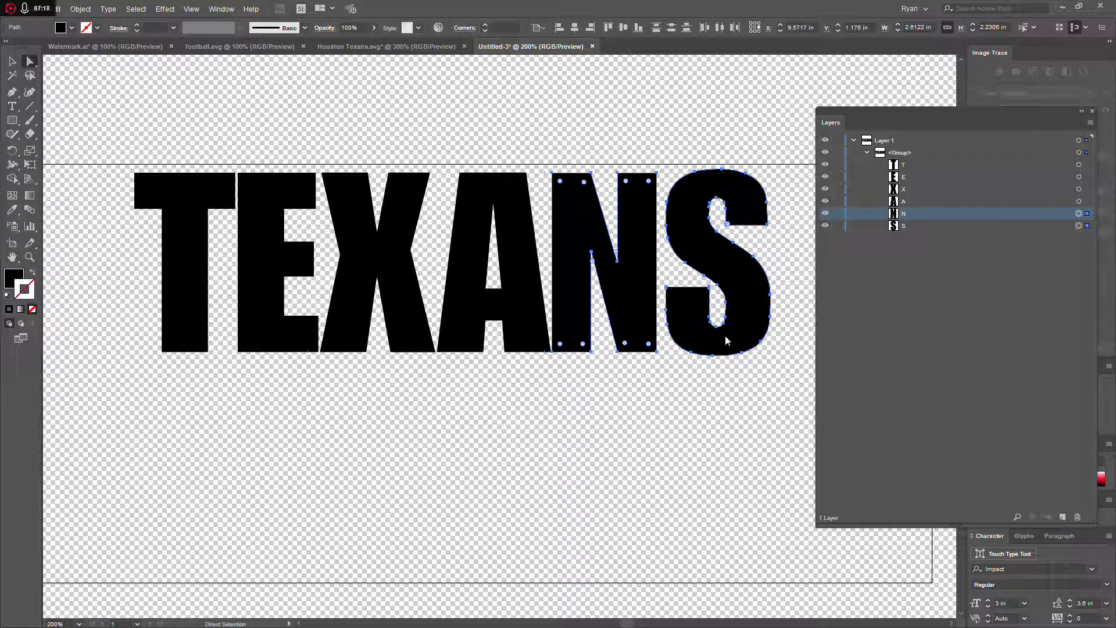
# Nudge N and S right about 0.01 in, then leave only S selected and nudge it left about 0.08 in towards N.
pyautogui.press('Right')
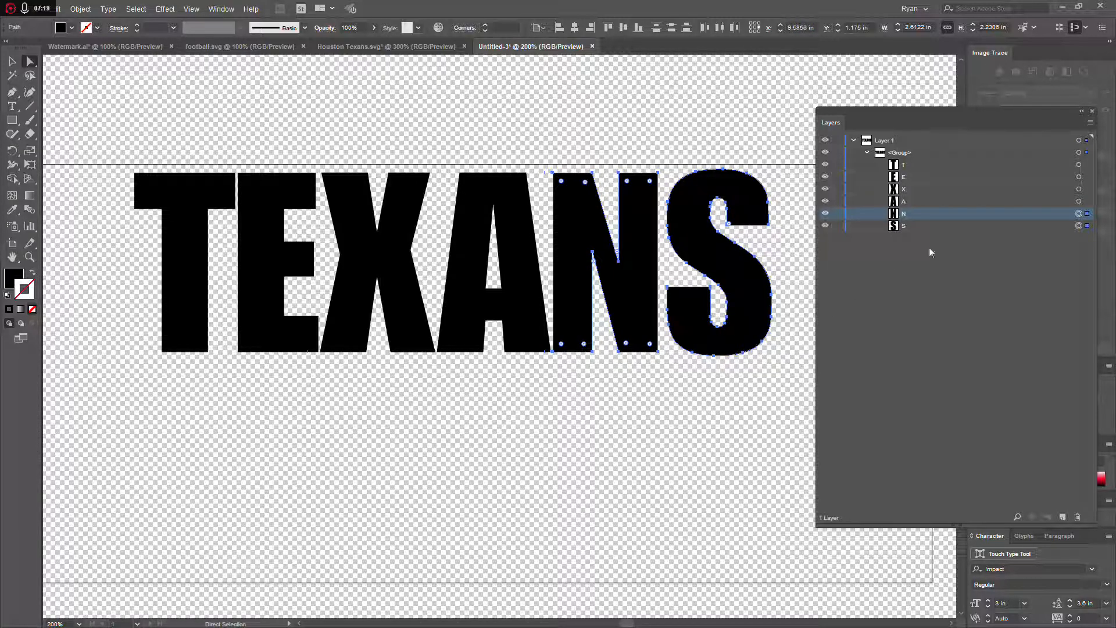
pyautogui.keyDown('shift'); pyautogui.click(1087, 214); pyautogui.keyUp('shift')
pyautogui.press('Left')
pyautogui.press('Left')
pyautogui.press('Left')
pyautogui.press('Left')
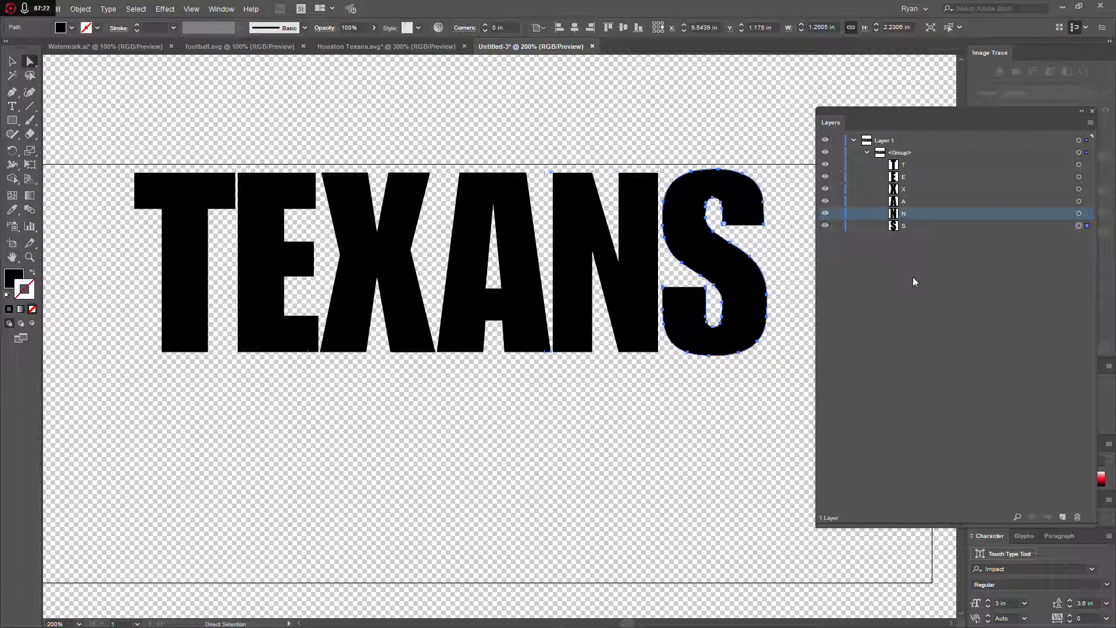
pyautogui.press('Left')
pyautogui.press('Left')
pyautogui.press('Left')
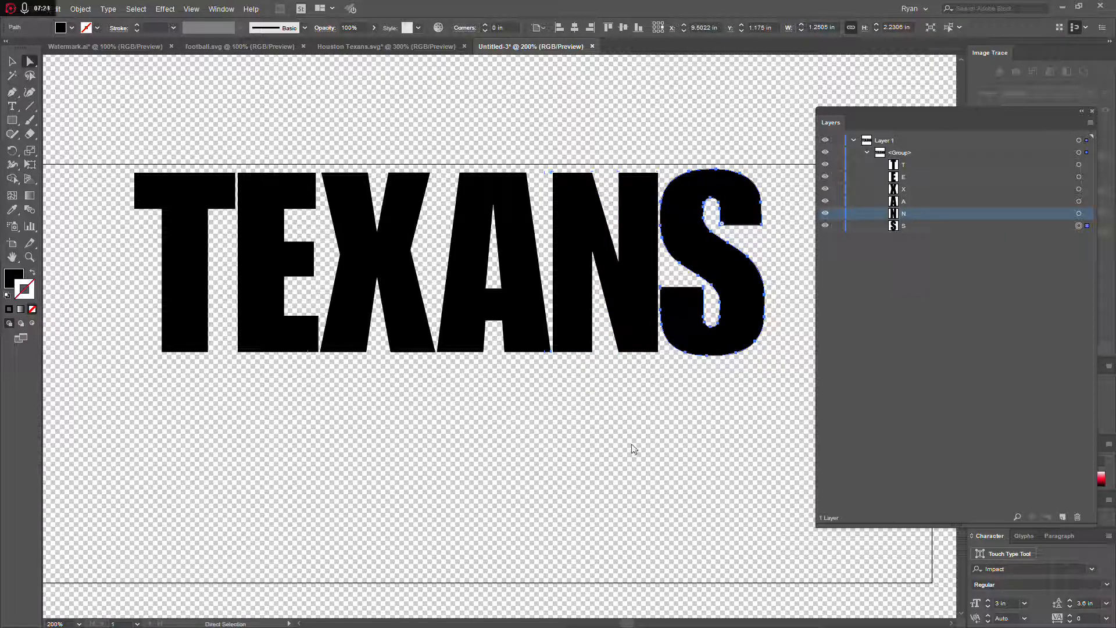
pyautogui.click(636, 436)
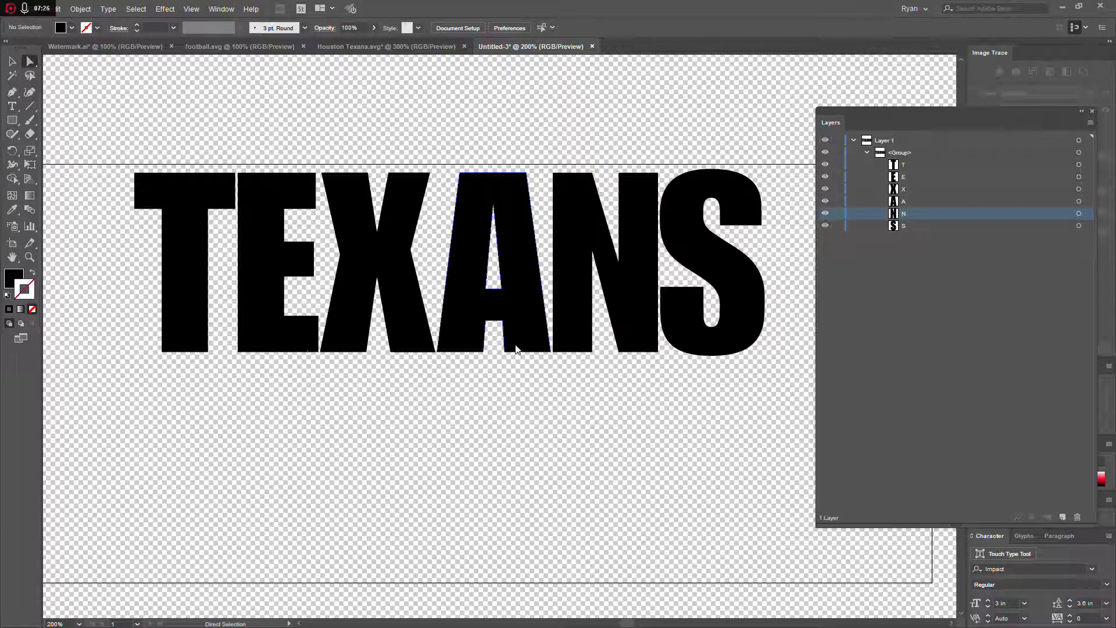
# Select the whole TEXANS letter group and scale it proportionally to a width of 11.5 in.
pyautogui.moveTo(914, 123); pyautogui.dragTo(733, 124)
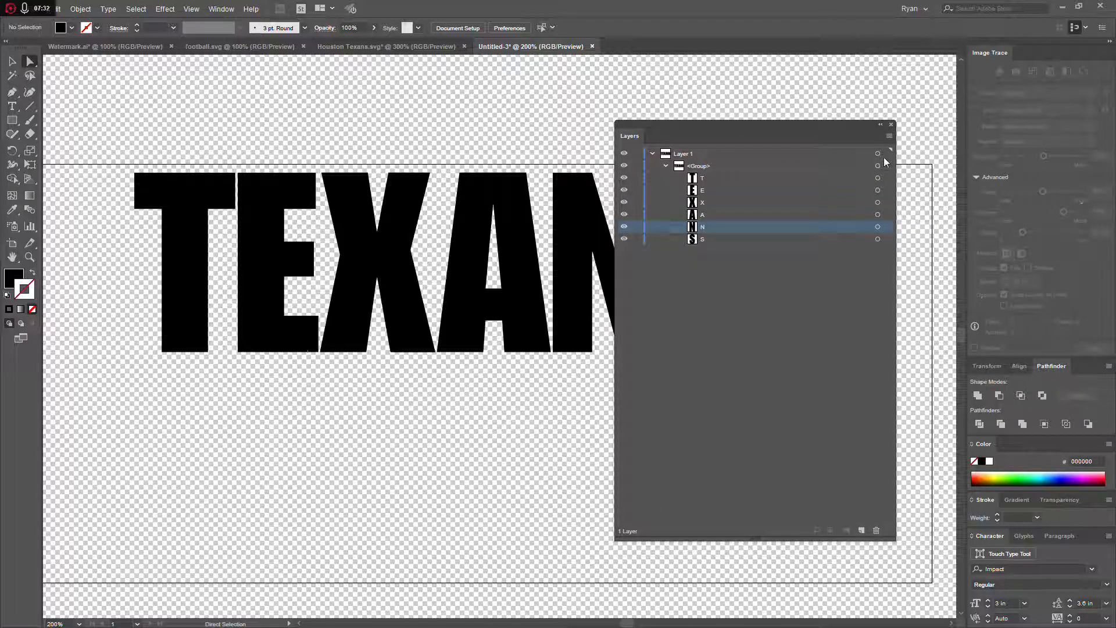
pyautogui.click(884, 157)
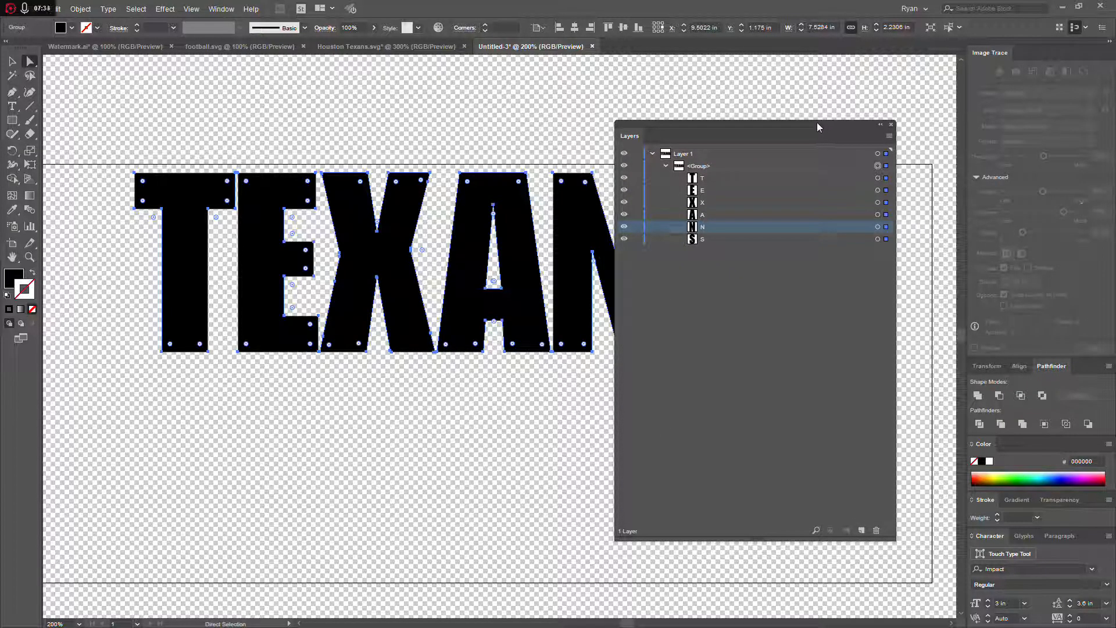
pyautogui.moveTo(815, 123); pyautogui.dragTo(1036, 189)
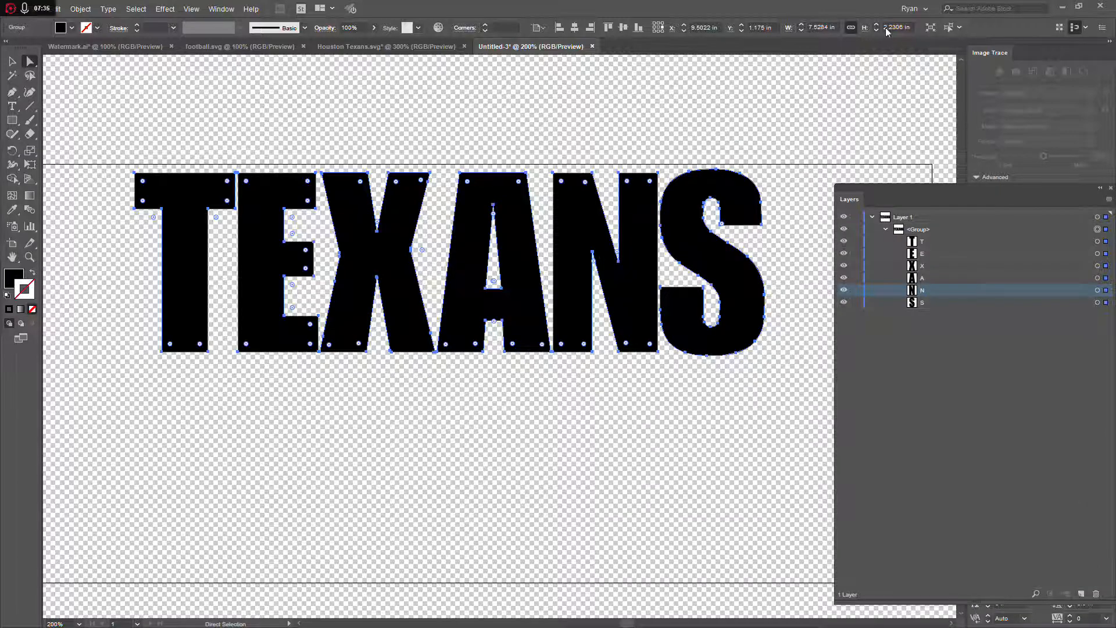
pyautogui.click(852, 29)
pyautogui.click(851, 29)
pyautogui.doubleClick(825, 29)
pyautogui.write('11.5')
pyautogui.press('Tab')
# Copy the lettering's height and apply it as the artboard height, 3.41 in.
pyautogui.hotkey('ctrl', 'c')
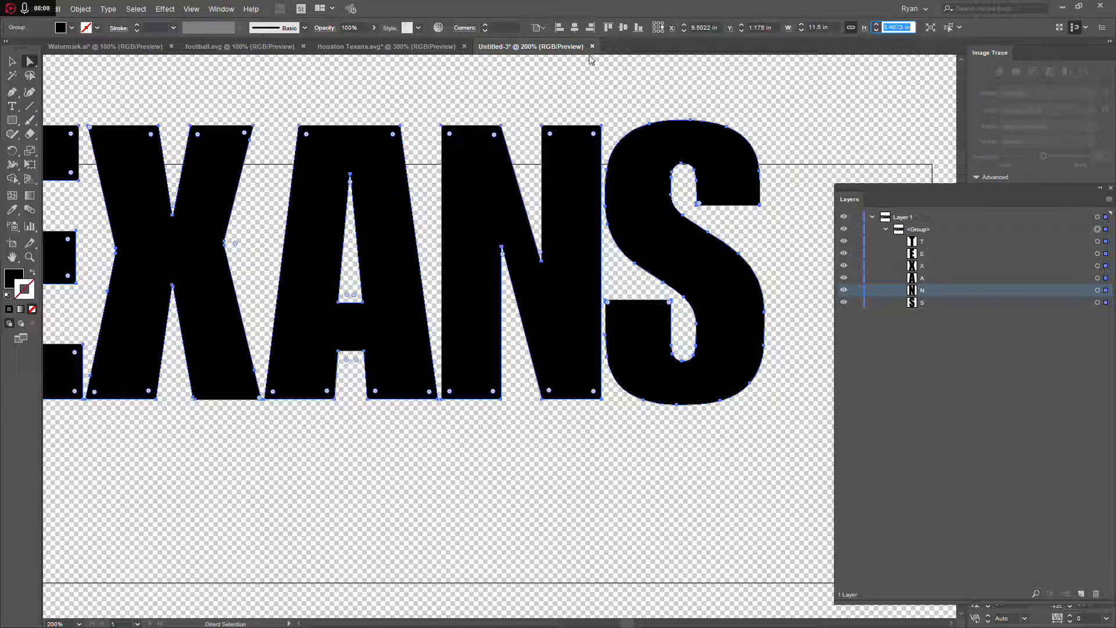
pyautogui.click(12, 247)
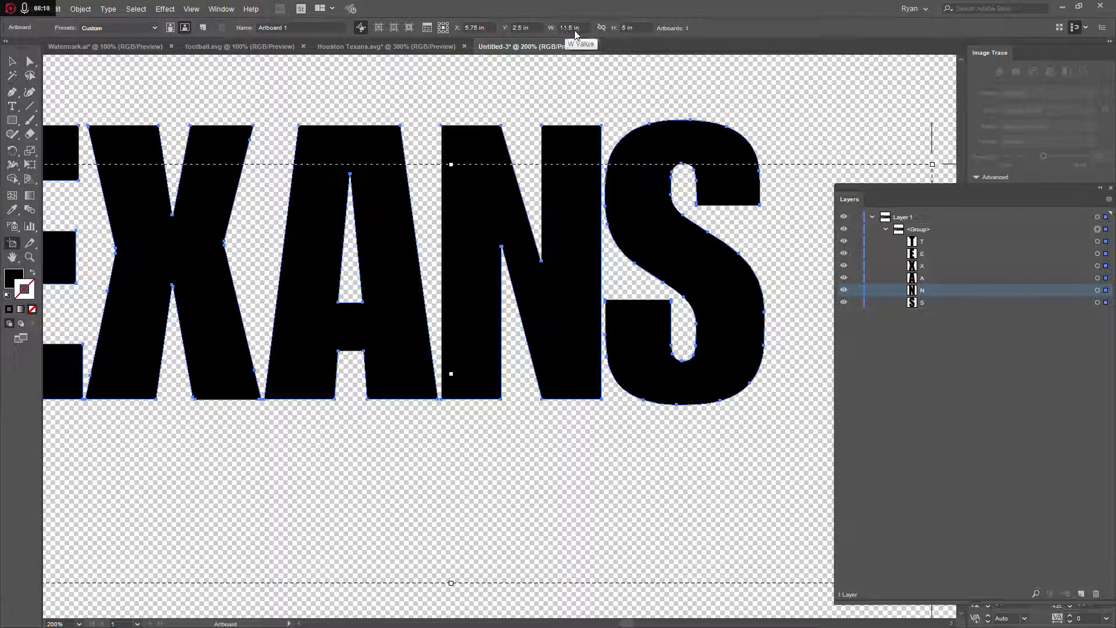
pyautogui.click(637, 27)
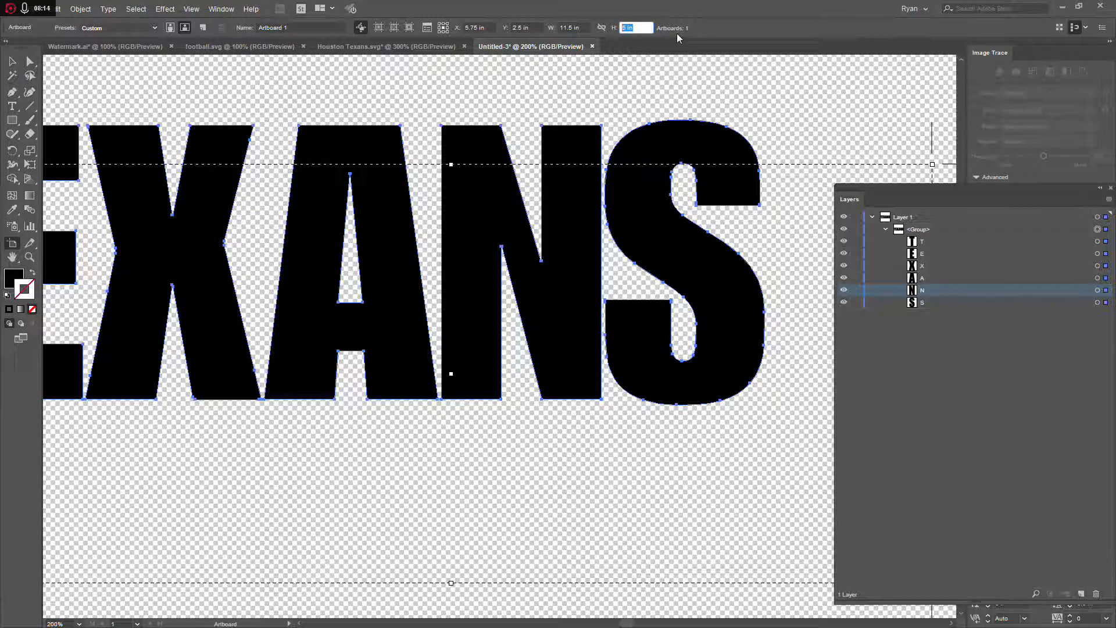
pyautogui.hotkey('ctrl', 'v')
pyautogui.press('Tab')
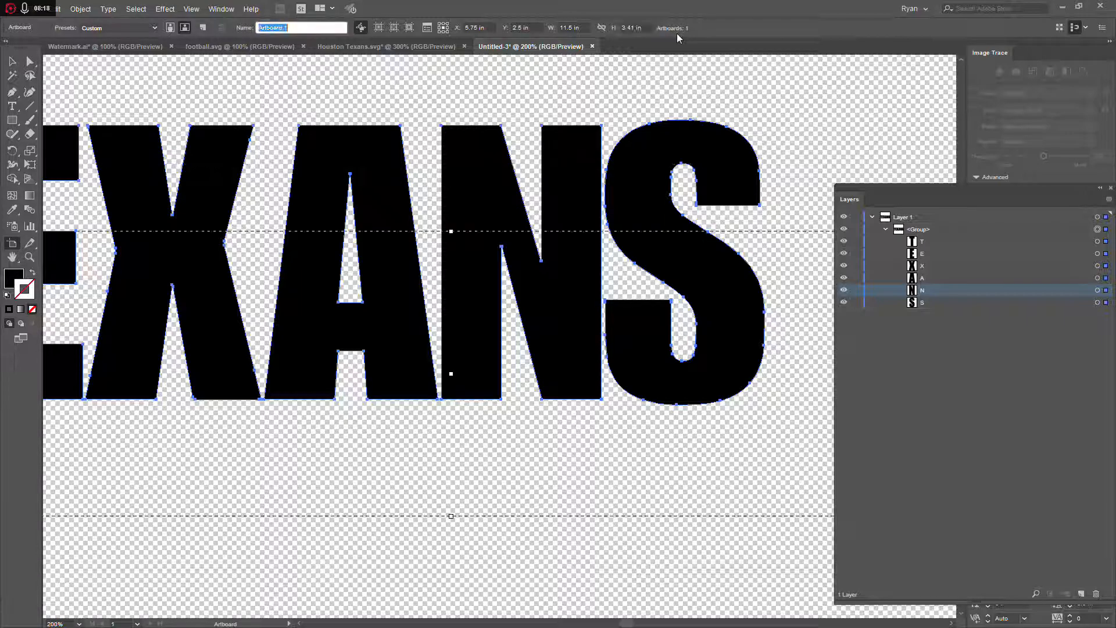
# Centre the letter group horizontally and vertically on the artboard and clear the selection.
pyautogui.click(29, 61)
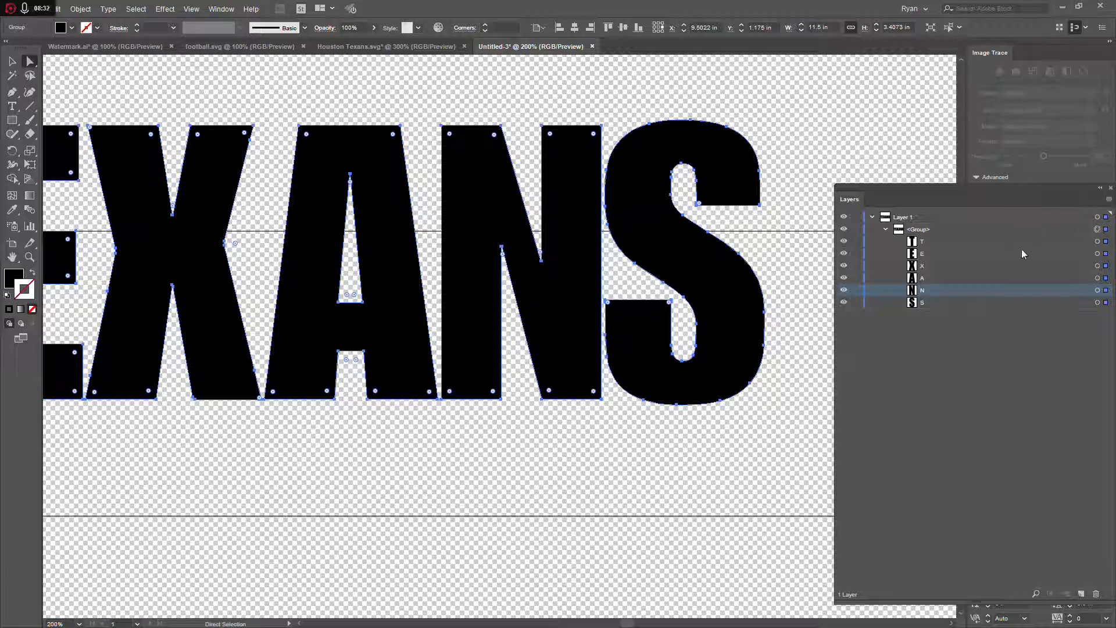
pyautogui.click(575, 29)
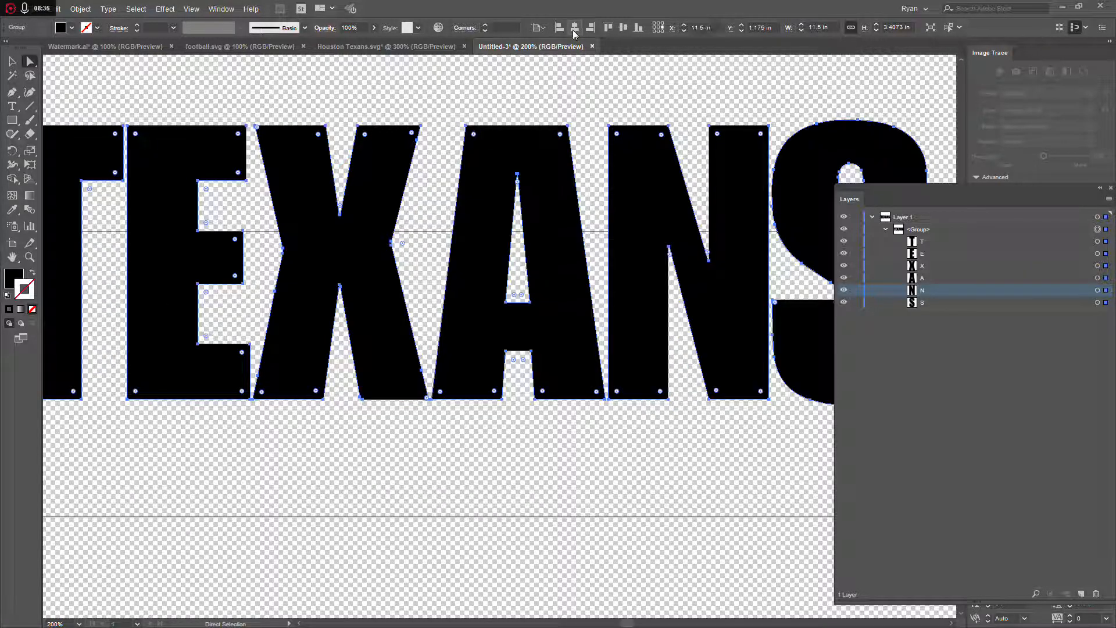
pyautogui.click(624, 27)
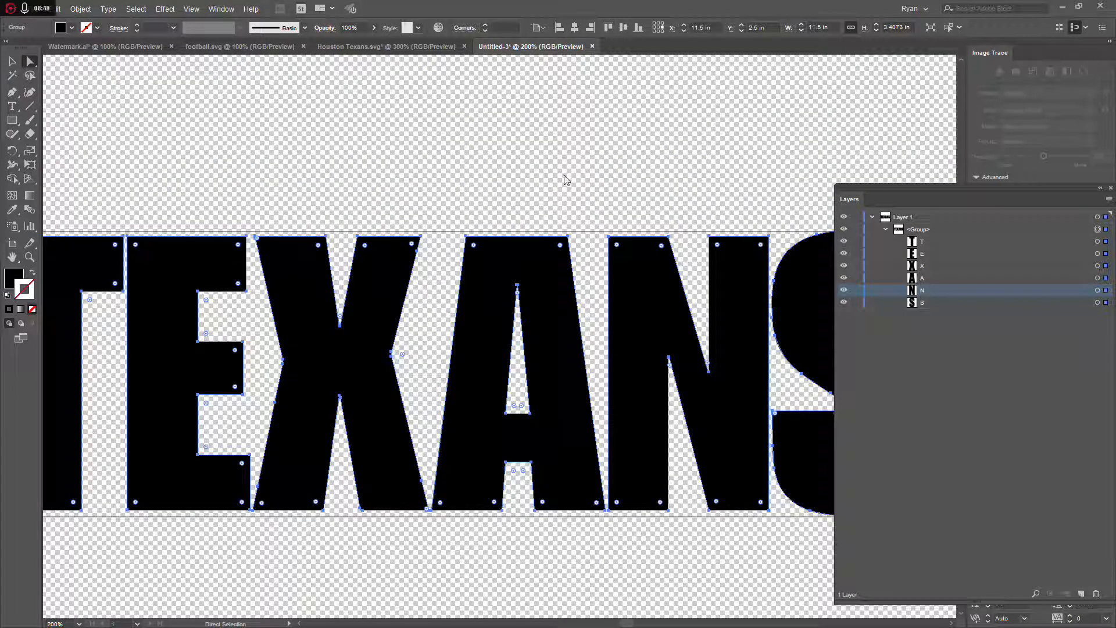
pyautogui.click(329, 182)
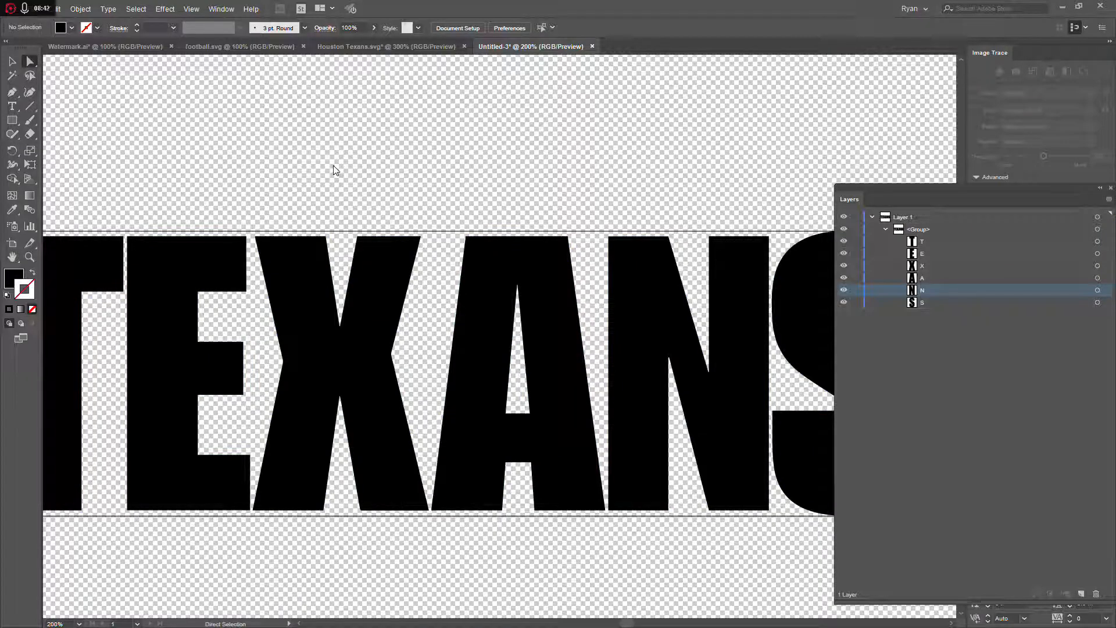
pyautogui.hotkey('ctrl', '1')
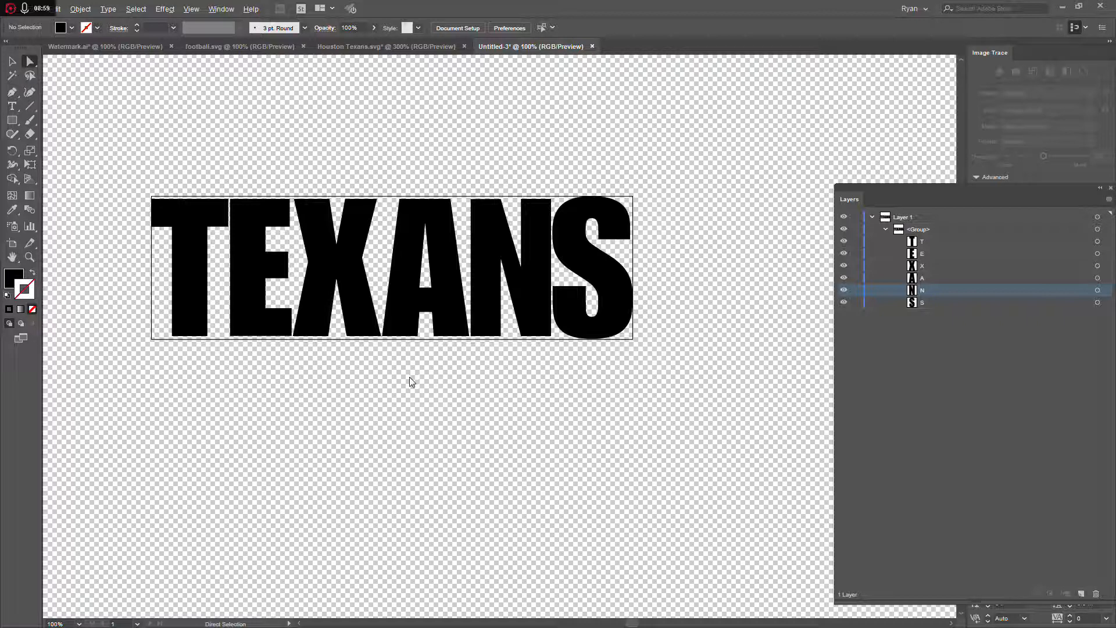
pyautogui.scroll(1, 407, 359)
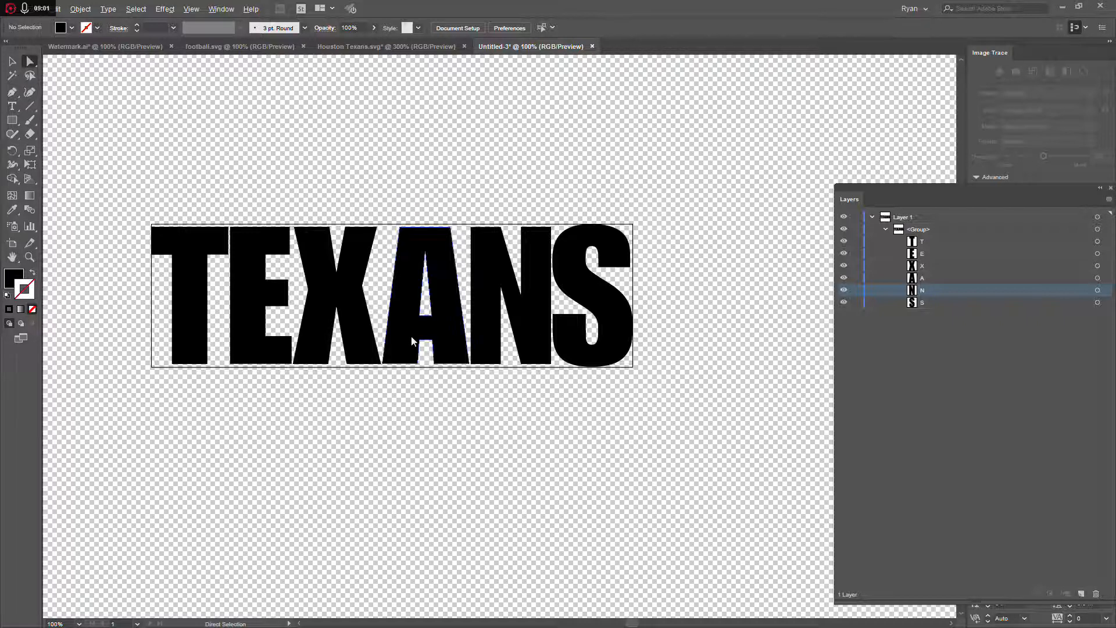
pyautogui.scroll(1, 409, 373)
pyautogui.scroll(-1, 335, 327)
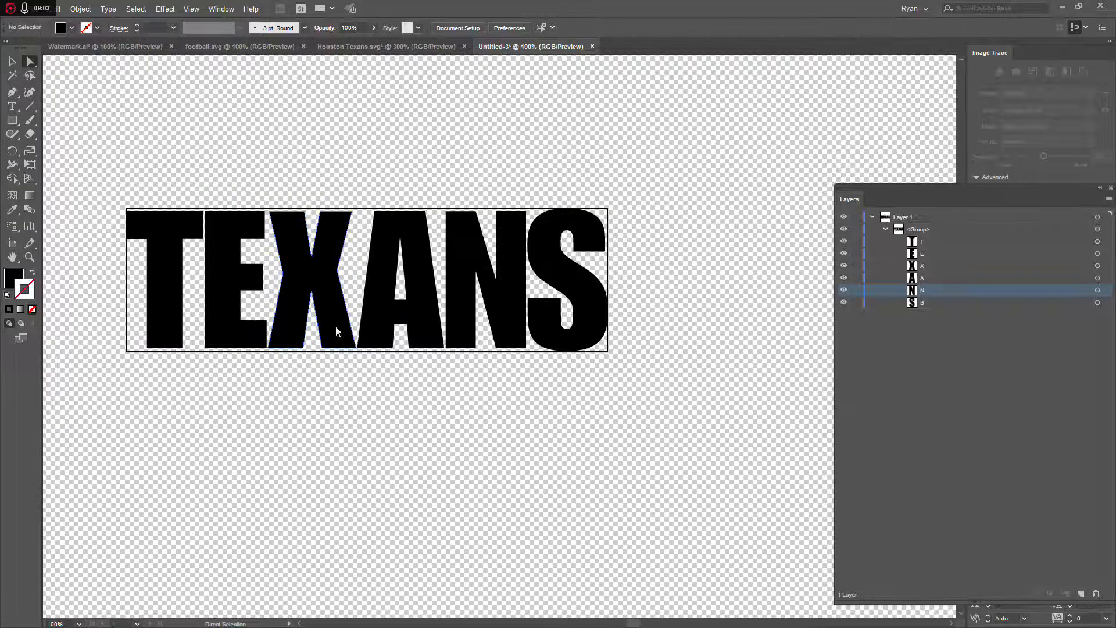
pyautogui.hscroll(-3, 360, 352)
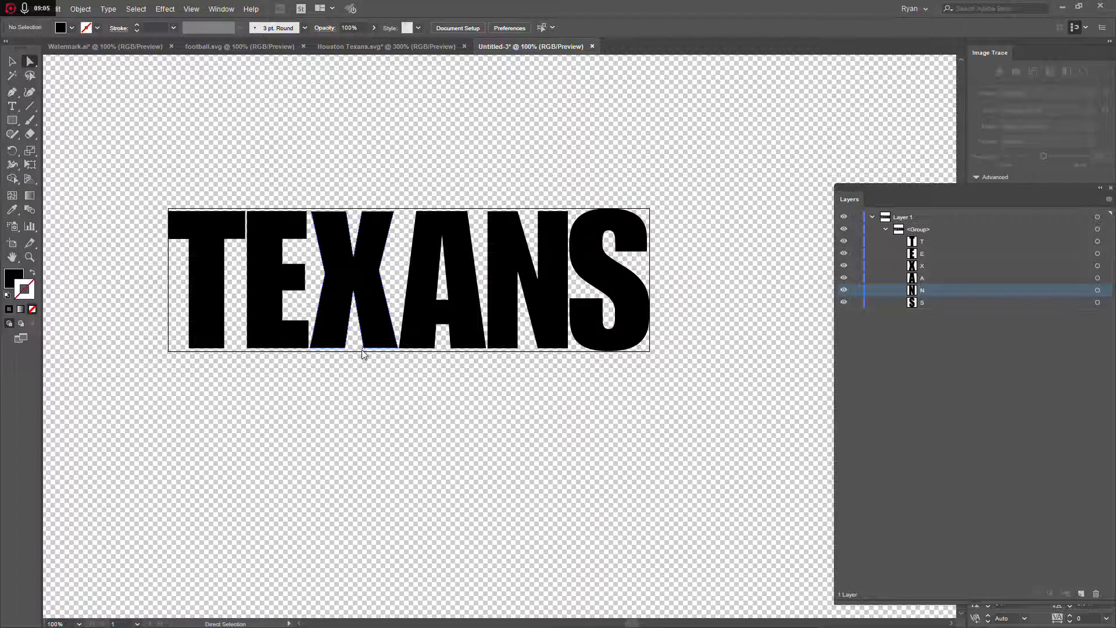
pyautogui.scroll(1, 361, 352)
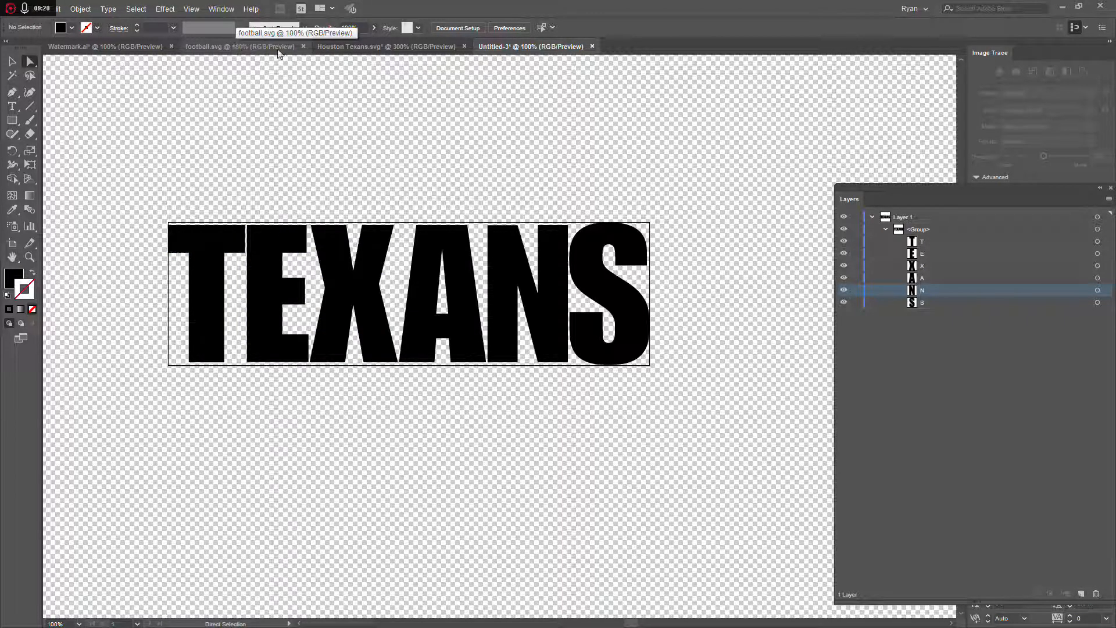
# Switch to the football.svg document, clear its selection, and expand Layer 1 and the group inside it.
pyautogui.click(236, 47)
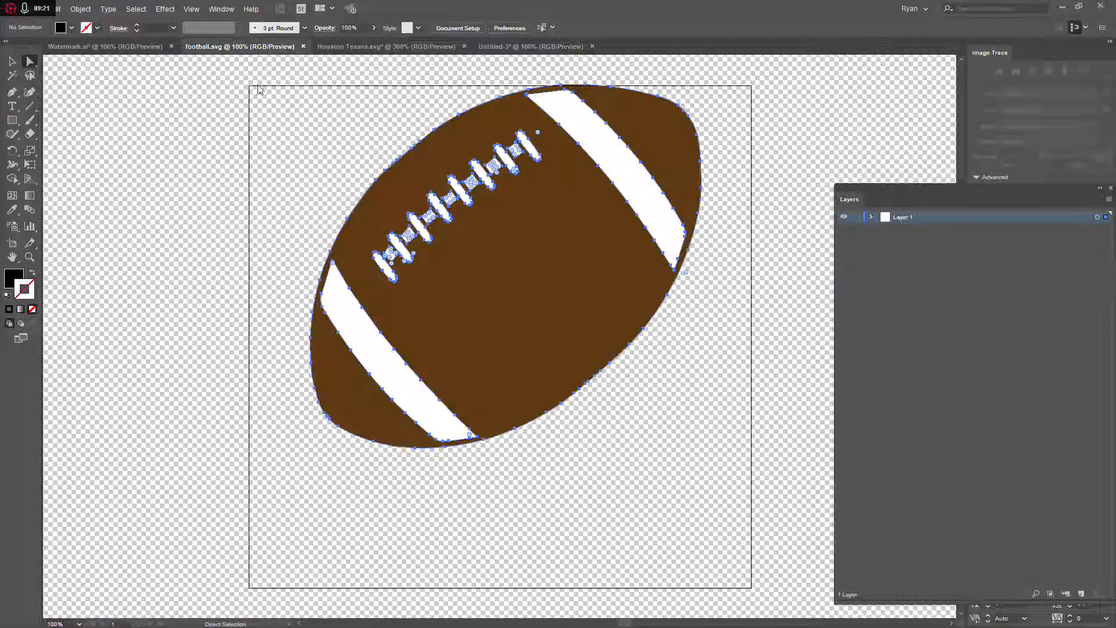
pyautogui.click(668, 490)
pyautogui.scroll(3, 650, 471)
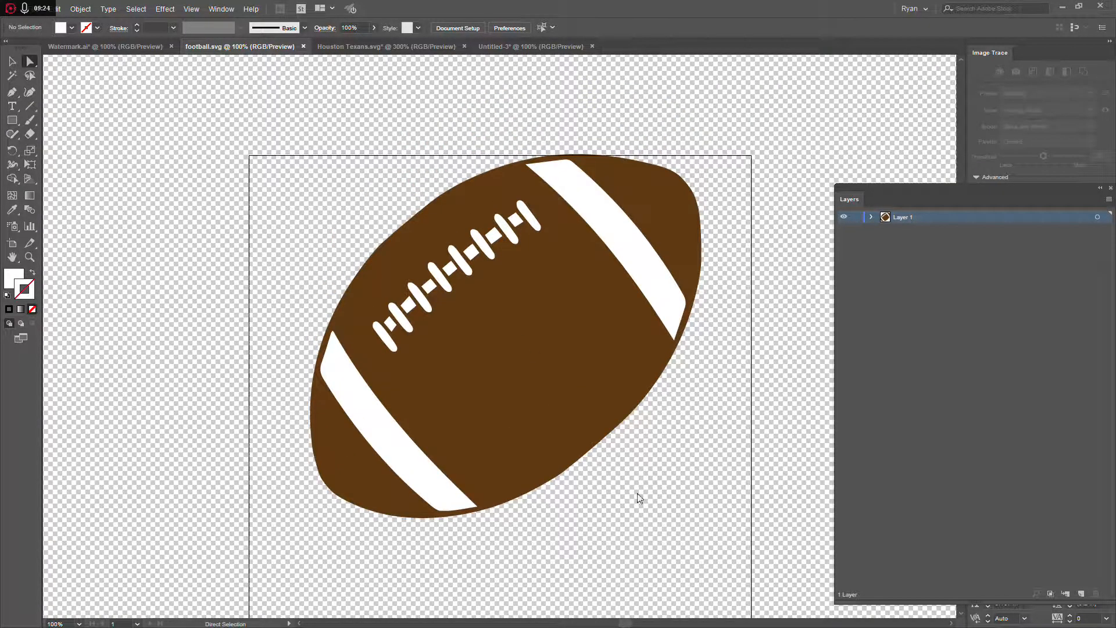
pyautogui.click(871, 216)
pyautogui.click(883, 229)
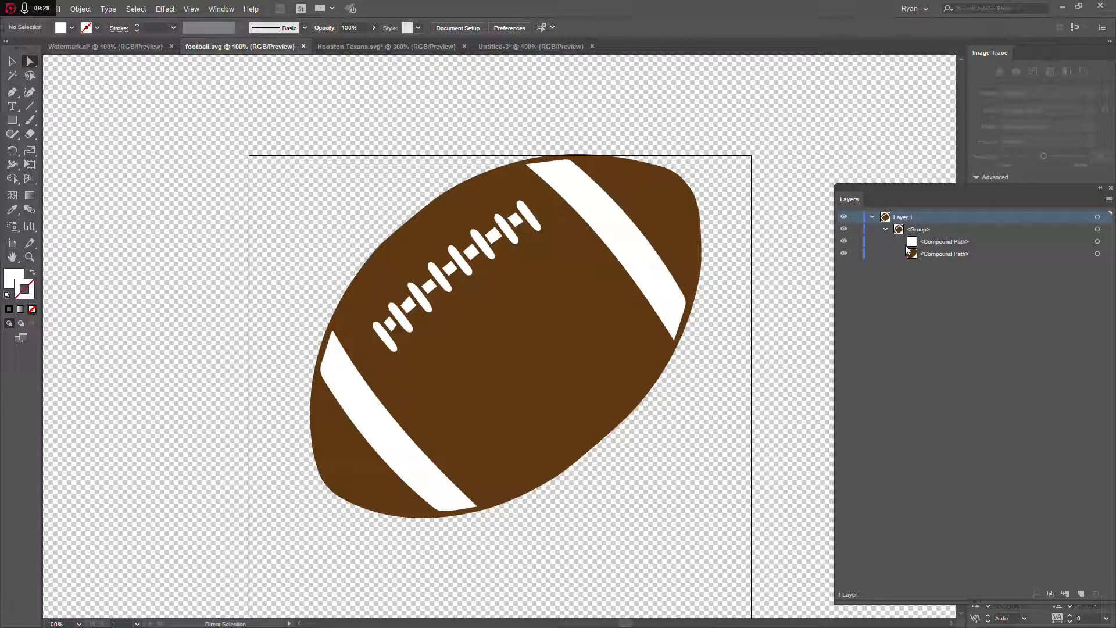
# Hide and show the white stripes-and-laces compound path to examine the brown football shape without it.
pyautogui.click(843, 240)
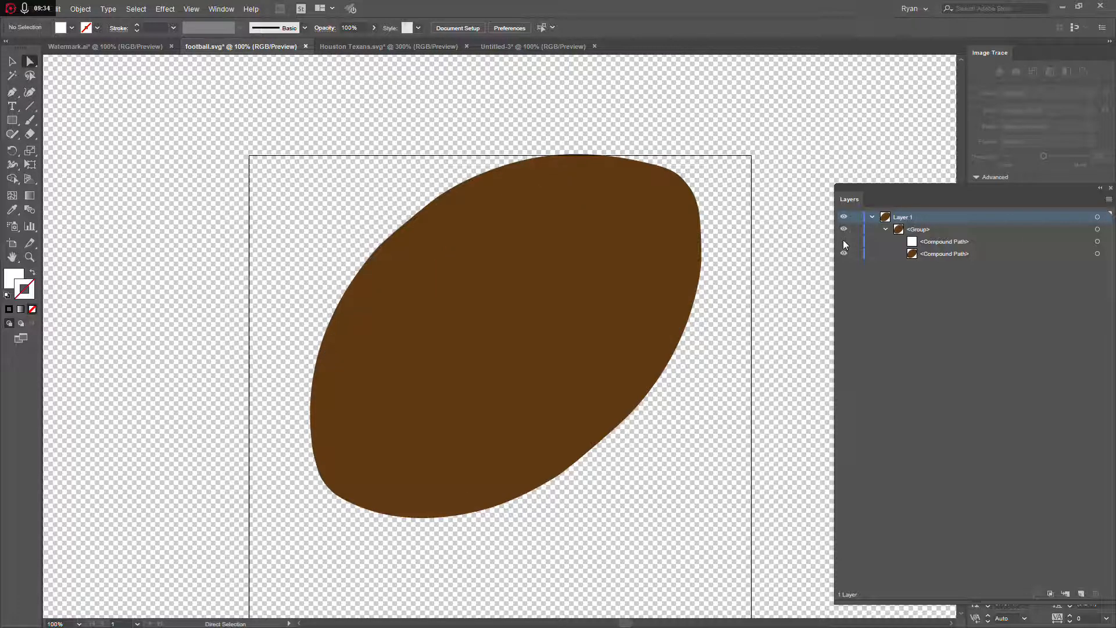
pyautogui.click(843, 240)
pyautogui.click(843, 240)
pyautogui.click(843, 241)
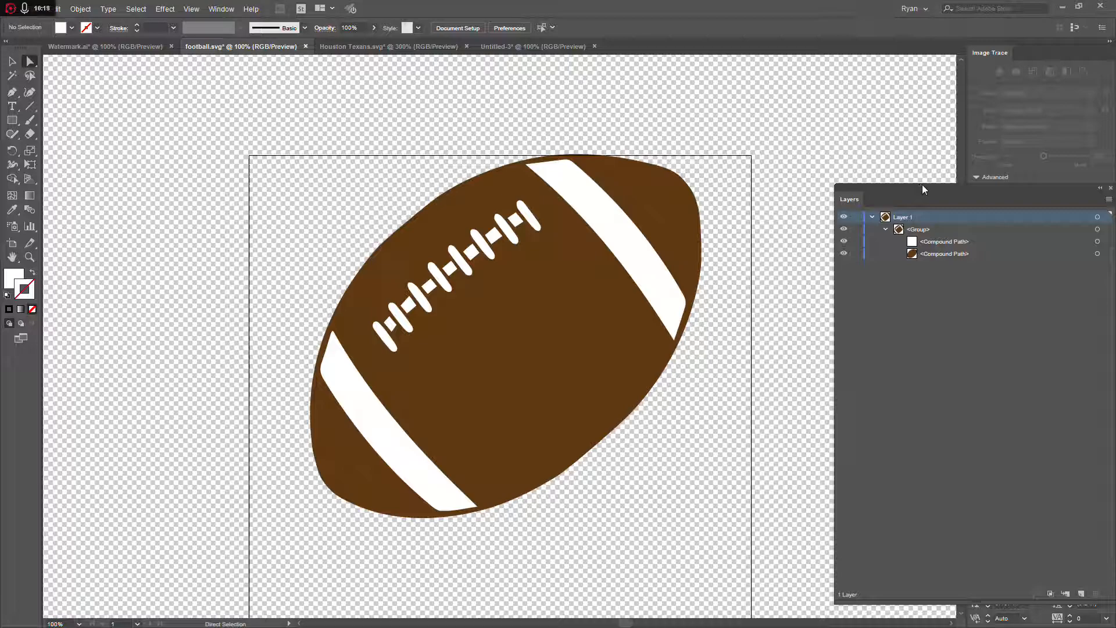
# Copy the whole football group into the Untitled-3 lettering document and clear the selection.
pyautogui.moveTo(963, 184); pyautogui.dragTo(928, 156)
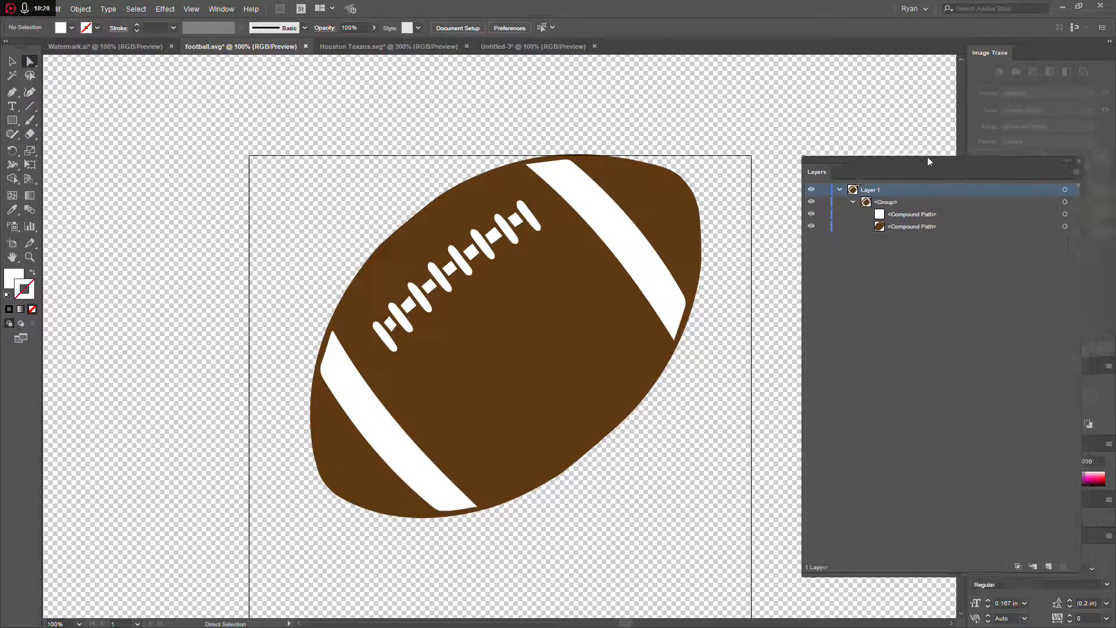
pyautogui.click(1067, 199)
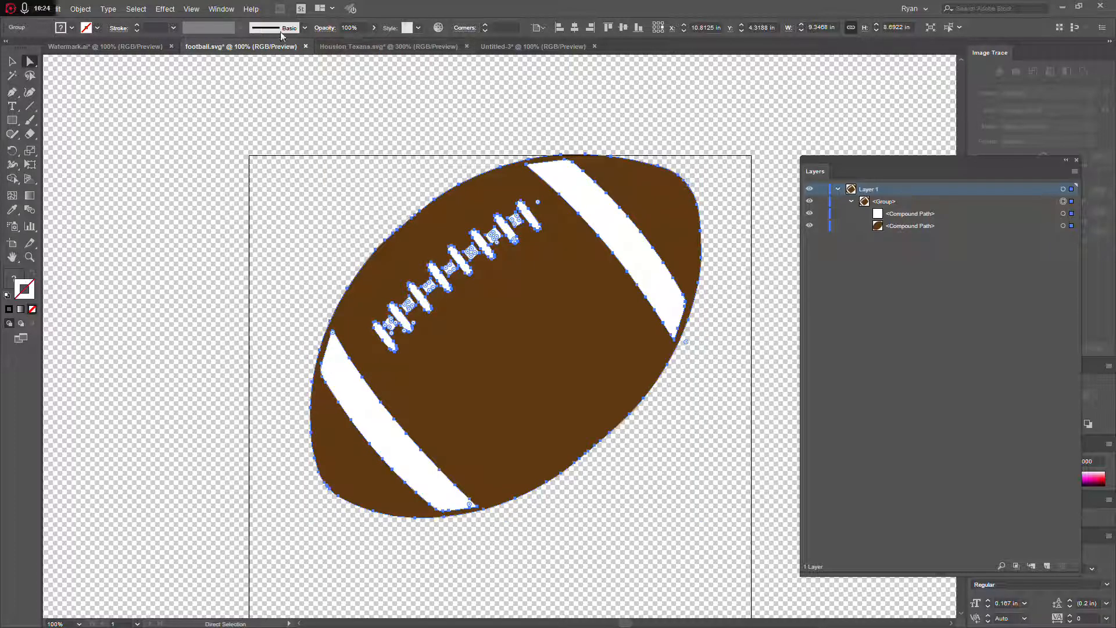
pyautogui.click(537, 46)
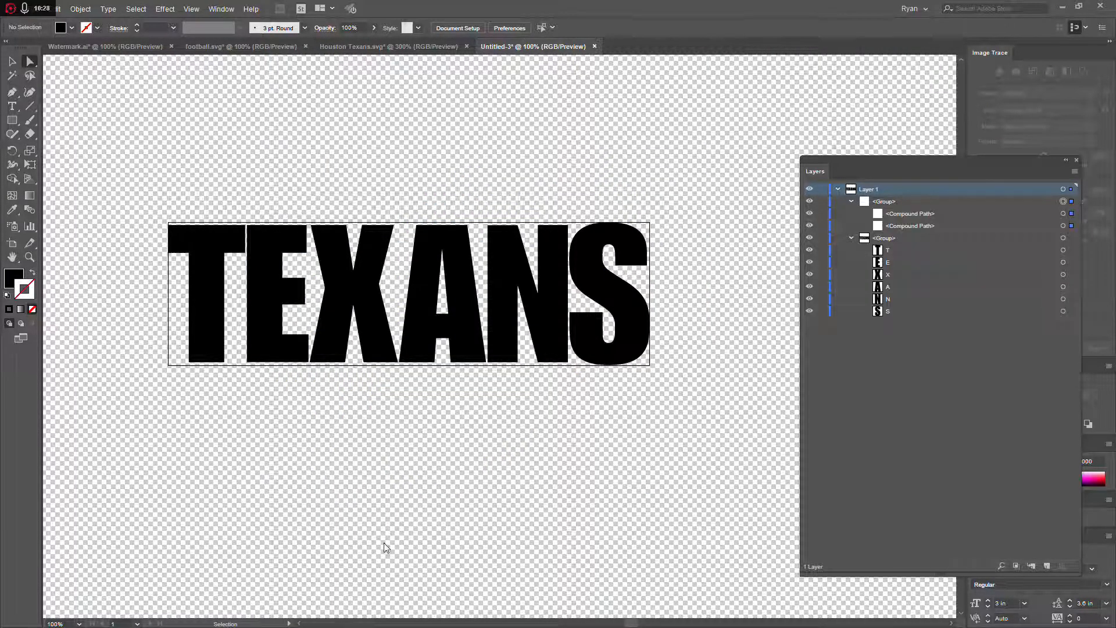
pyautogui.hotkey('ctrl', 'v')
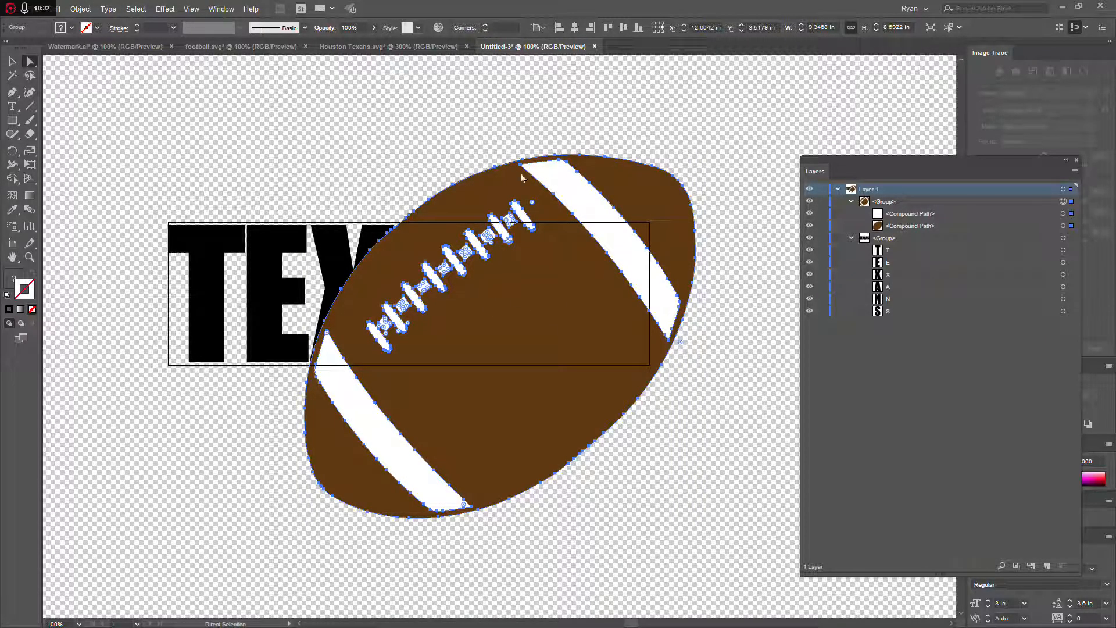
pyautogui.click(227, 452)
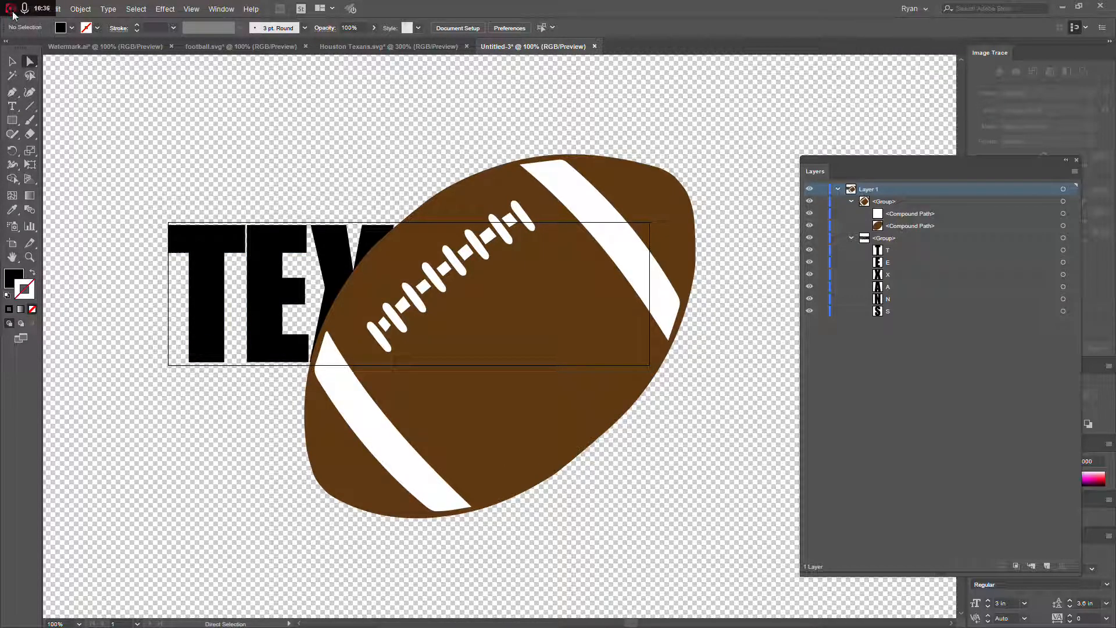
# Start saving the lettering document, browse to the City SVG > Houston folder, and check the contents of its Texans Only subfolder.
pyautogui.click(11, 9)
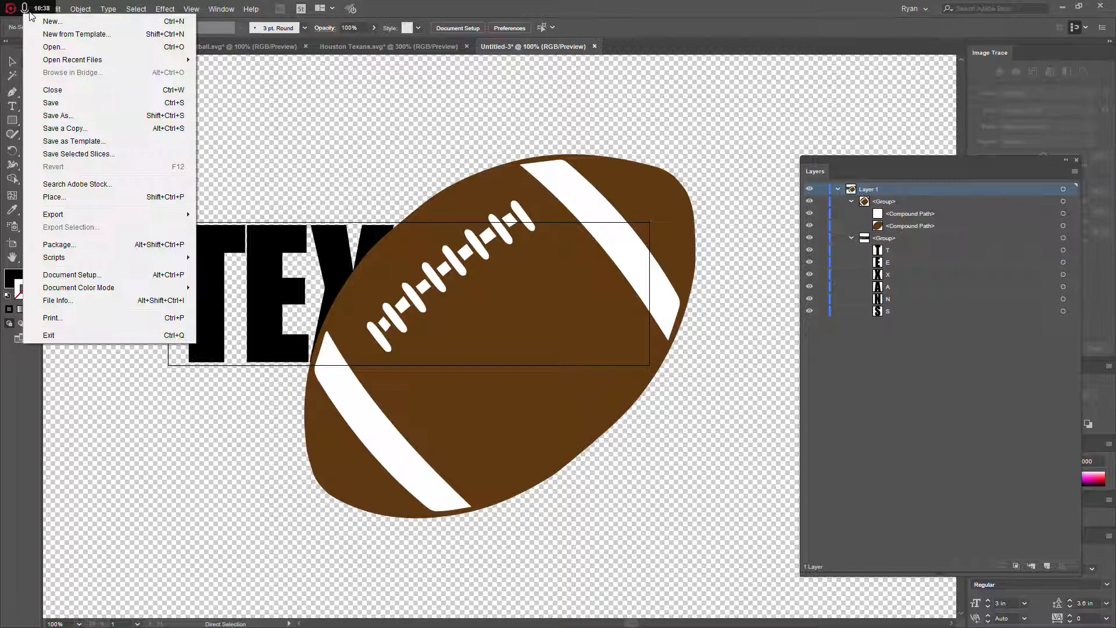
pyautogui.click(55, 107)
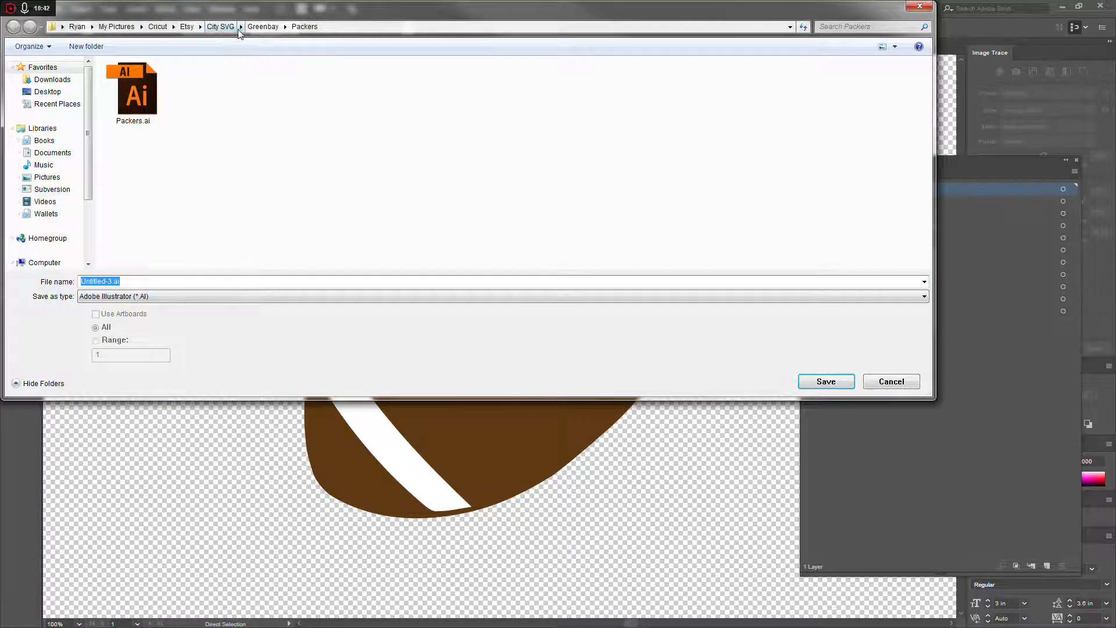
pyautogui.click(221, 27)
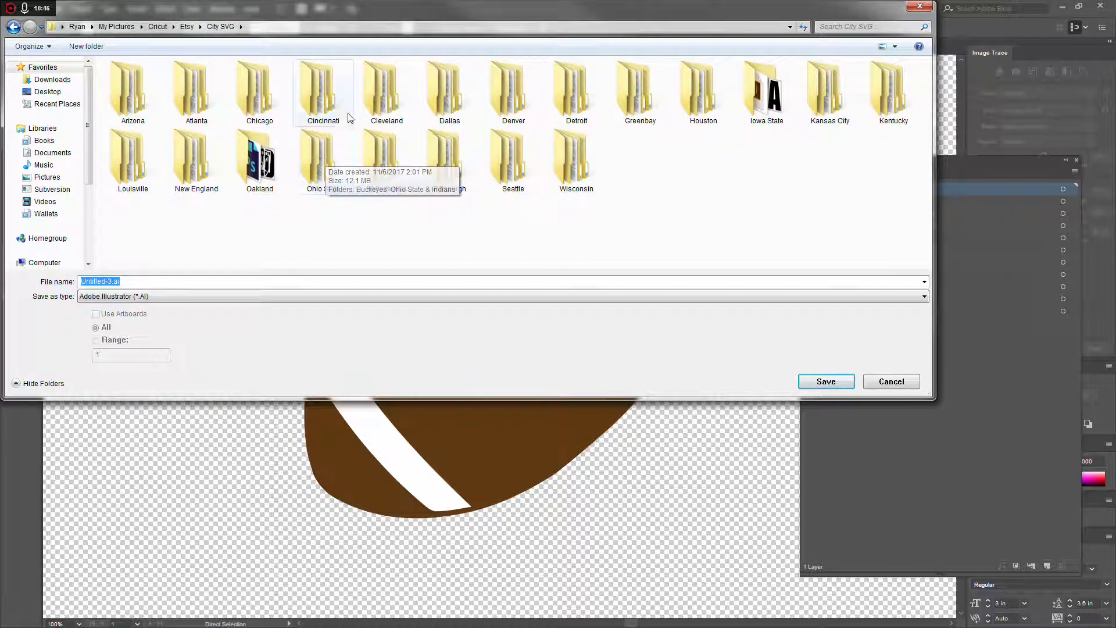
pyautogui.doubleClick(700, 103)
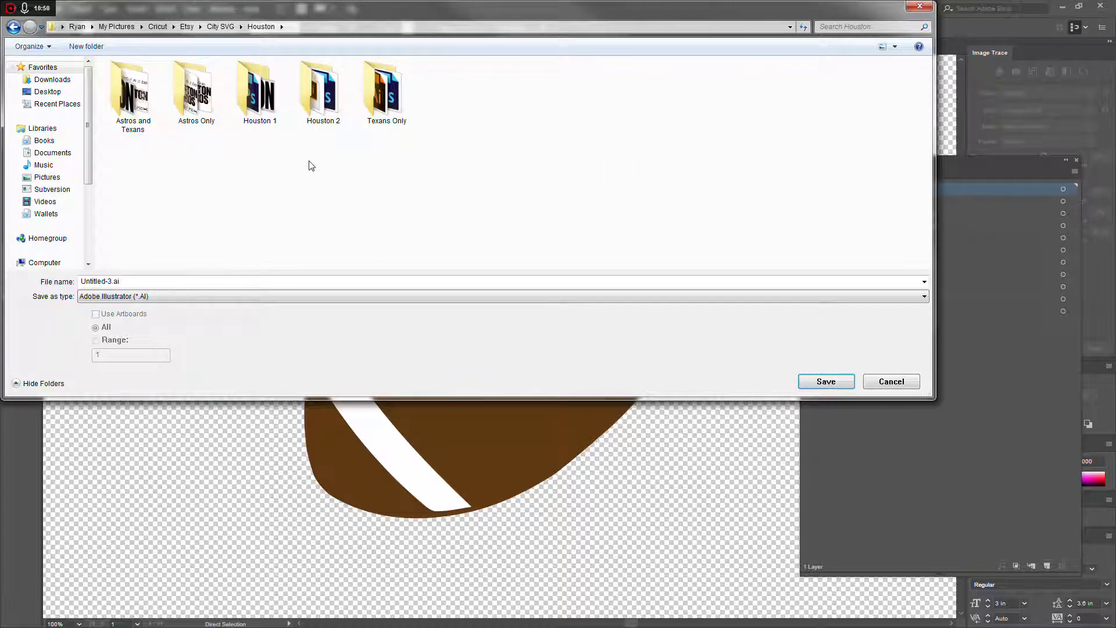
pyautogui.doubleClick(401, 110)
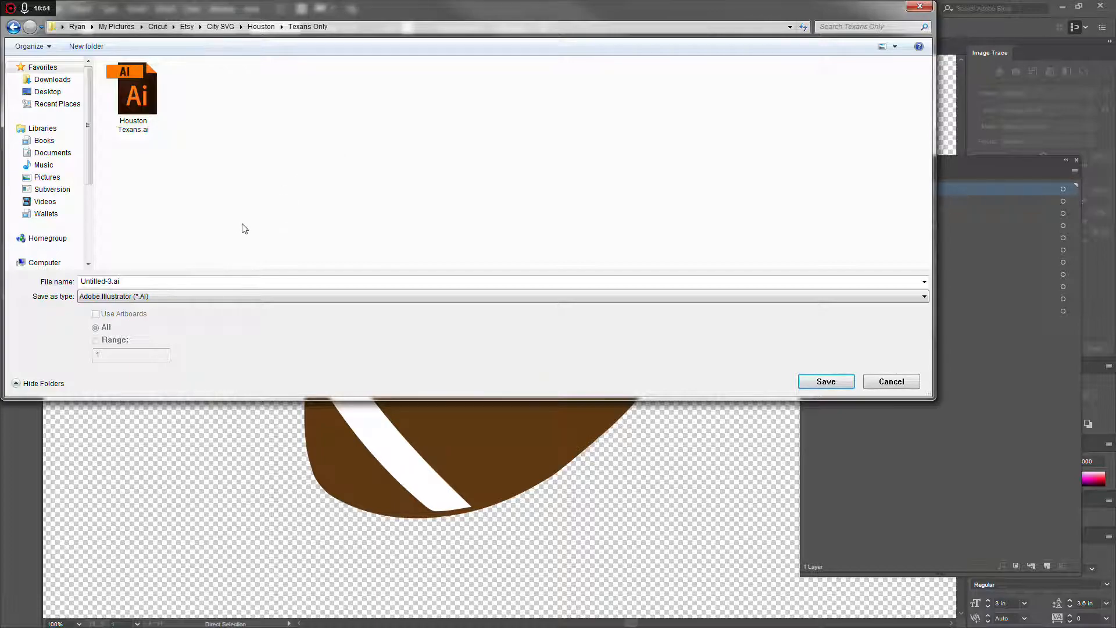
pyautogui.press('BackSpace')
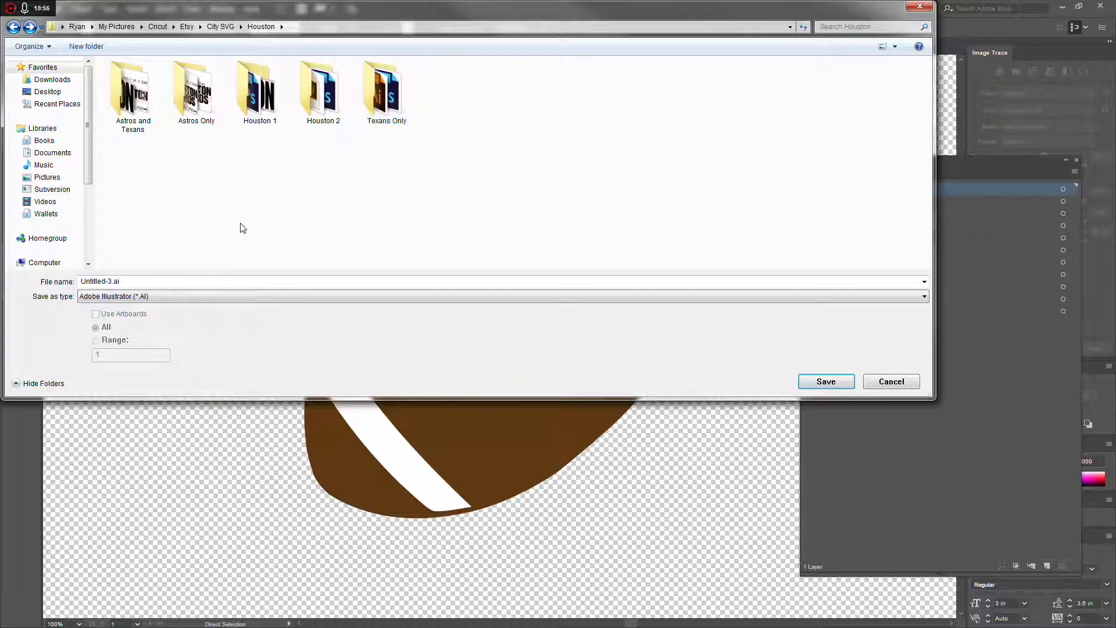
# Create a new folder inside the Houston folder and try to name it "Texans Only".
pyautogui.rightClick(241, 226)
pyautogui.moveTo(313, 368)
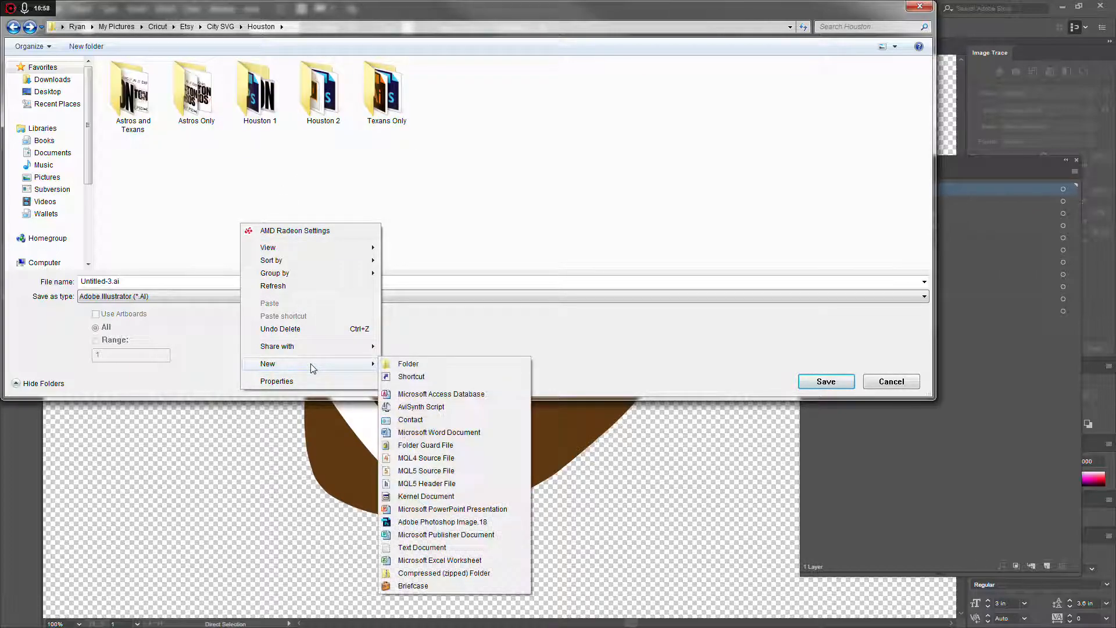
pyautogui.click(406, 365)
pyautogui.write('Te')
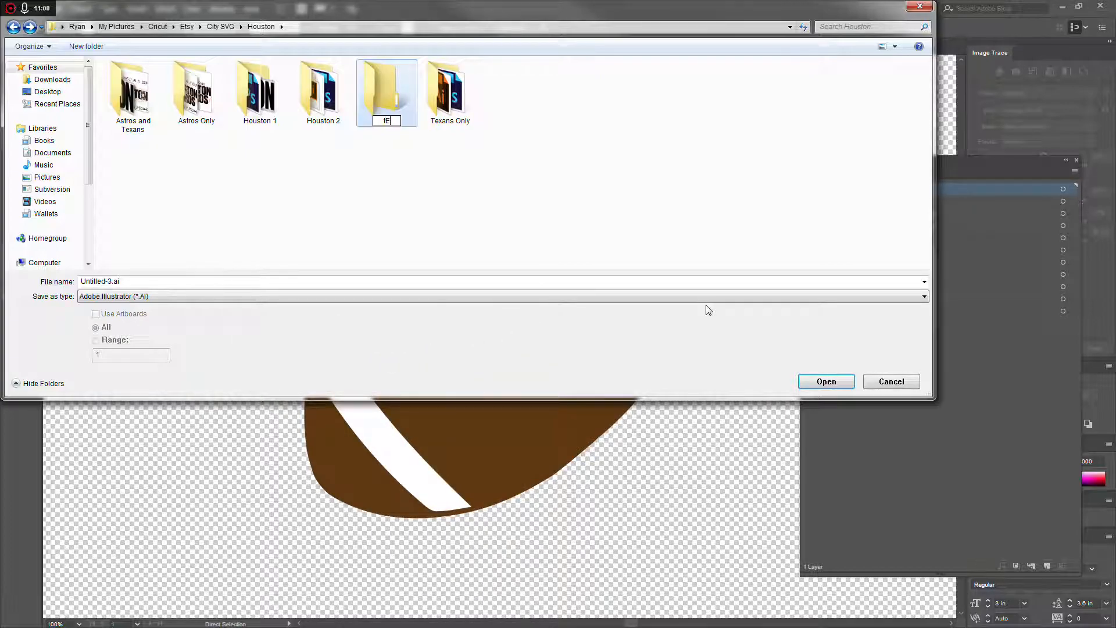
pyautogui.write('xans Only')
pyautogui.press('Return')
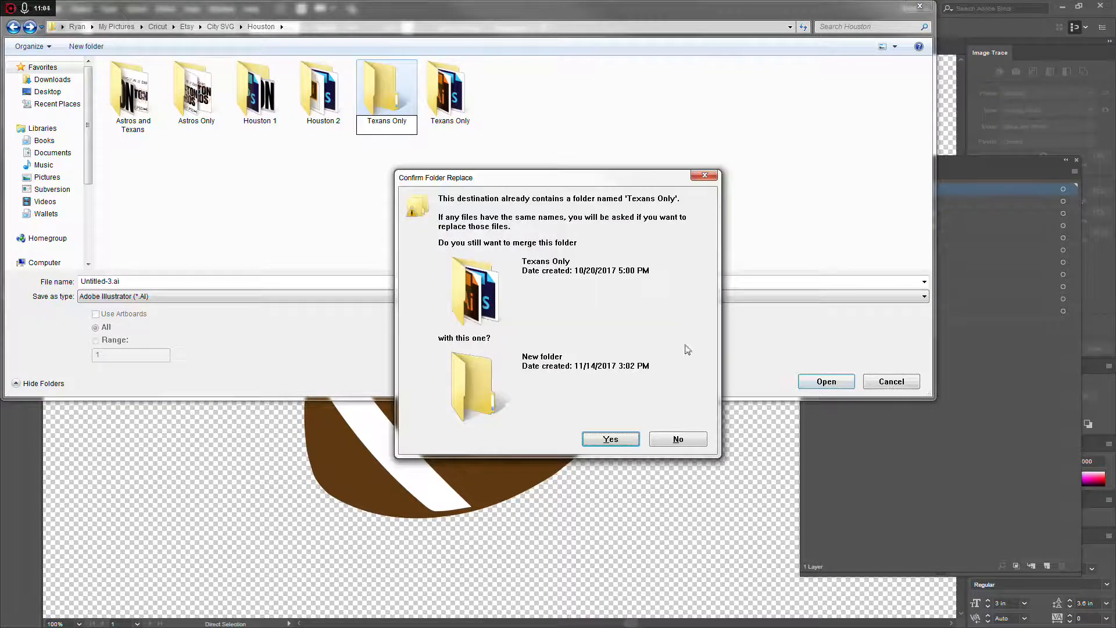
pyautogui.click(674, 439)
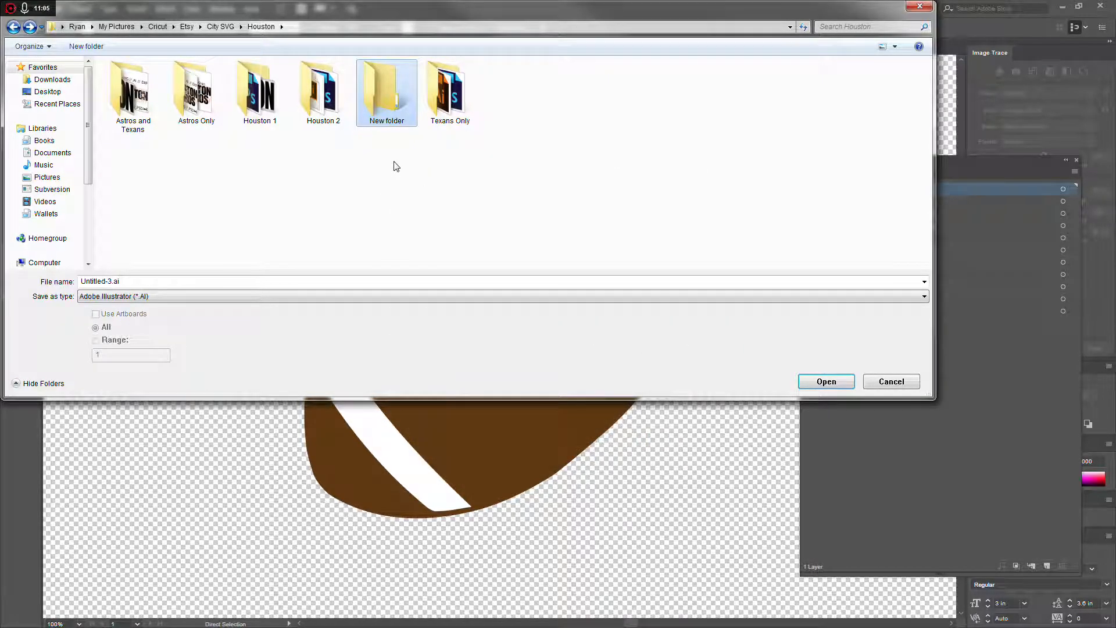
# Rename the new folder in the Houston folder as "Texans Only 2".
pyautogui.doubleClick(393, 123)
pyautogui.press('BackSpace')
pyautogui.doubleClick(382, 124)
pyautogui.press('BackSpace')
pyautogui.click(377, 127)
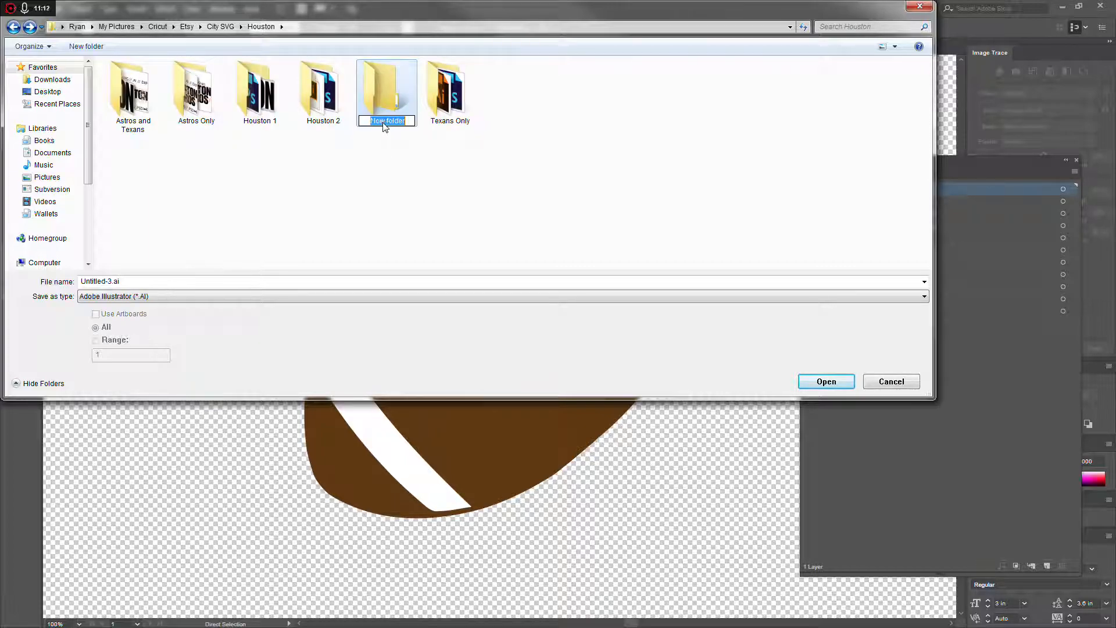
pyautogui.write('Texans Only 2')
pyautogui.press('Return')
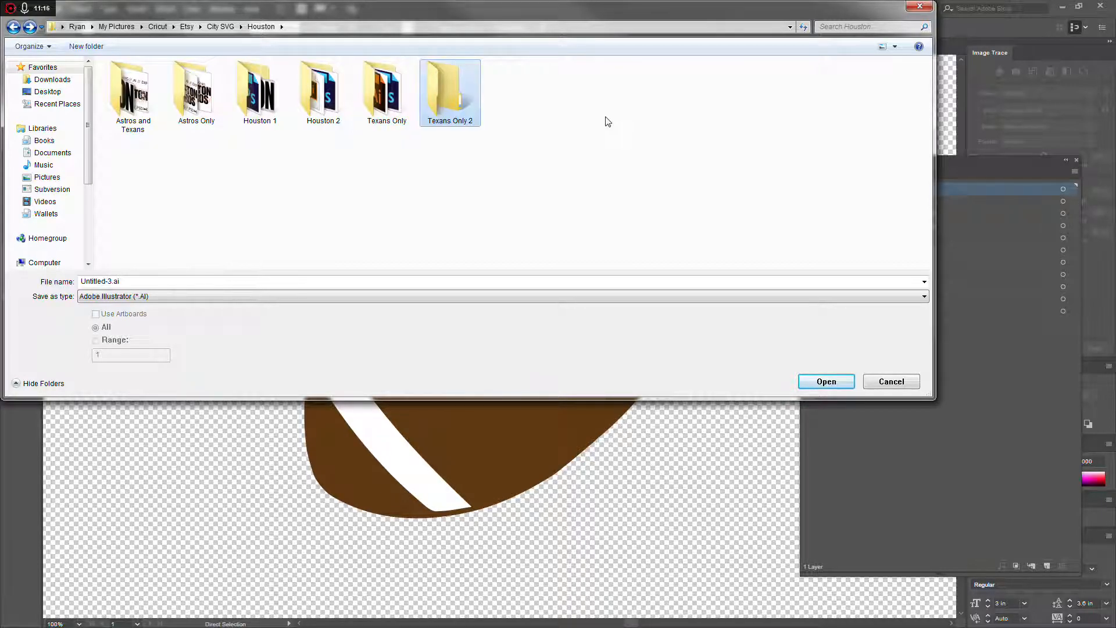
# Save the document in the Texans Only 2 folder as an Adobe Illustrator file named "Texans only 2".
pyautogui.press('Return')
pyautogui.doubleClick(127, 285)
pyautogui.write('Texa')
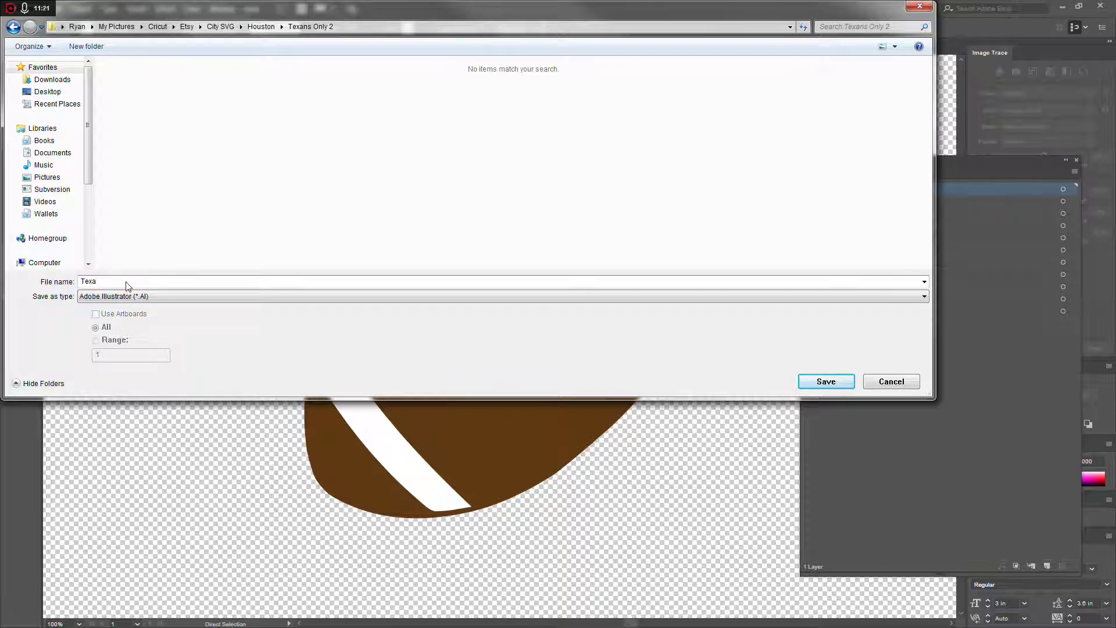
pyautogui.write('ns only')
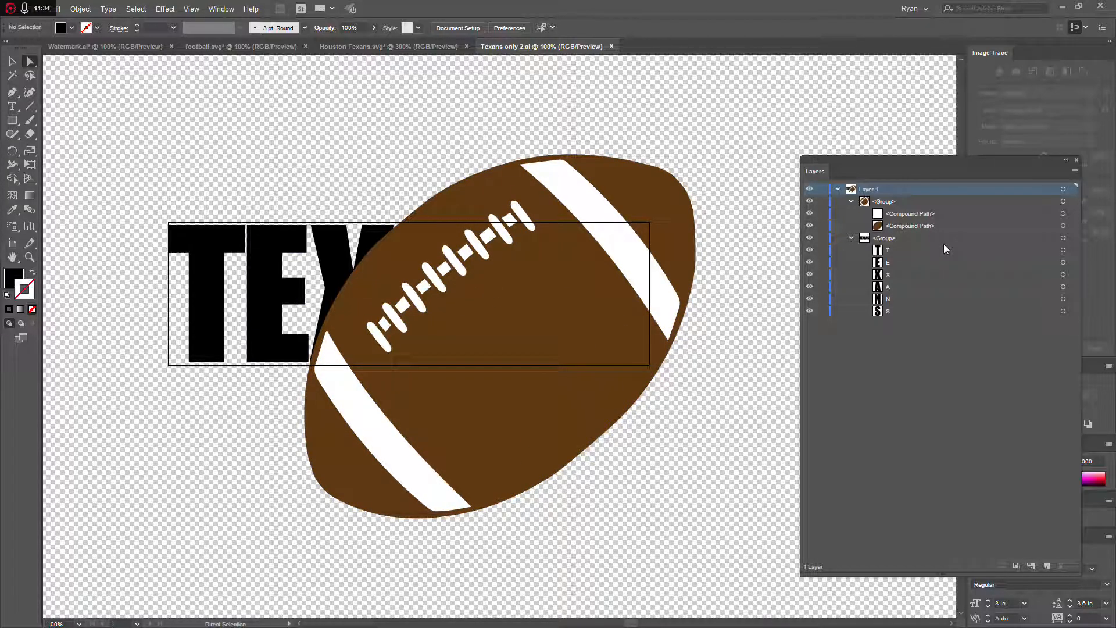
# Select the TEXANS letter group to read its height, and clear the selection.
pyautogui.click(943, 242)
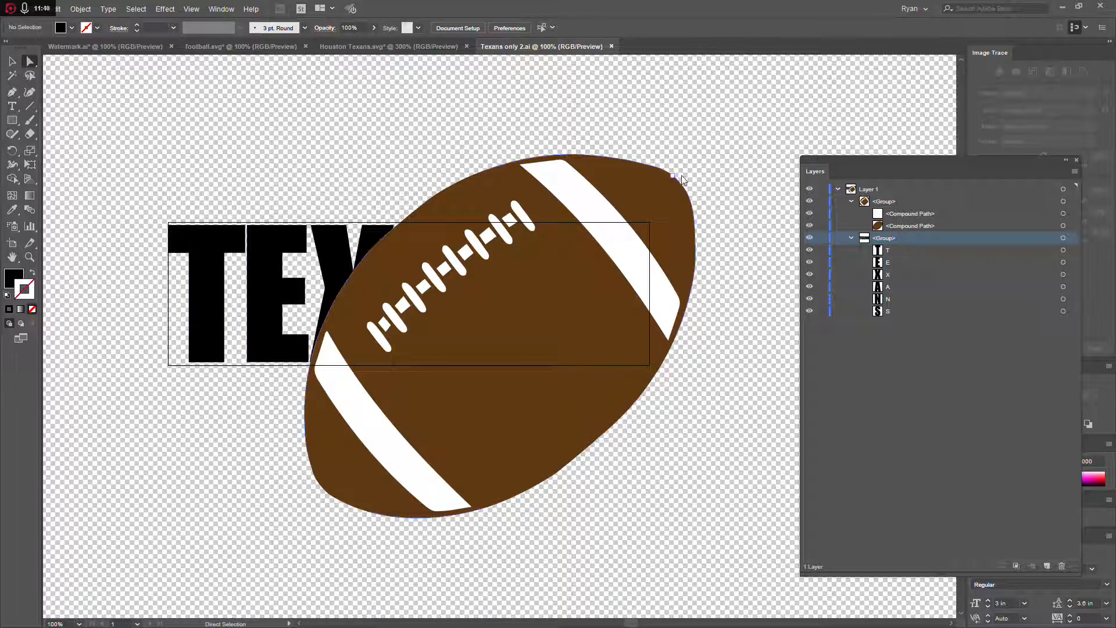
pyautogui.click(1073, 238)
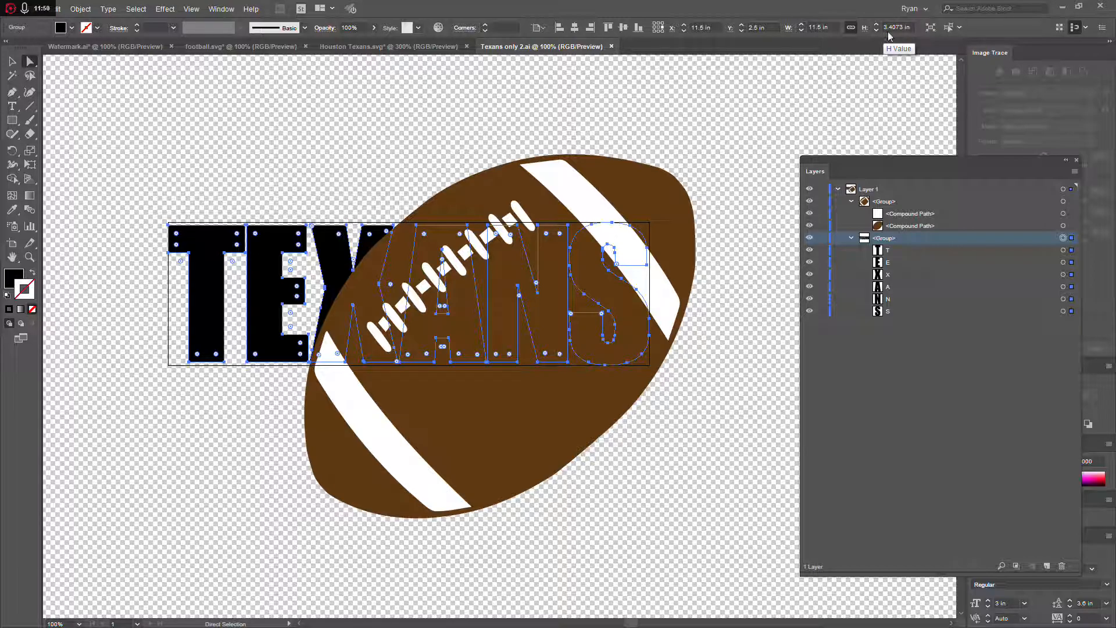
pyautogui.click(646, 493)
# Scale the whole football group proportionally to a height of 3.5 in.
pyautogui.click(904, 202)
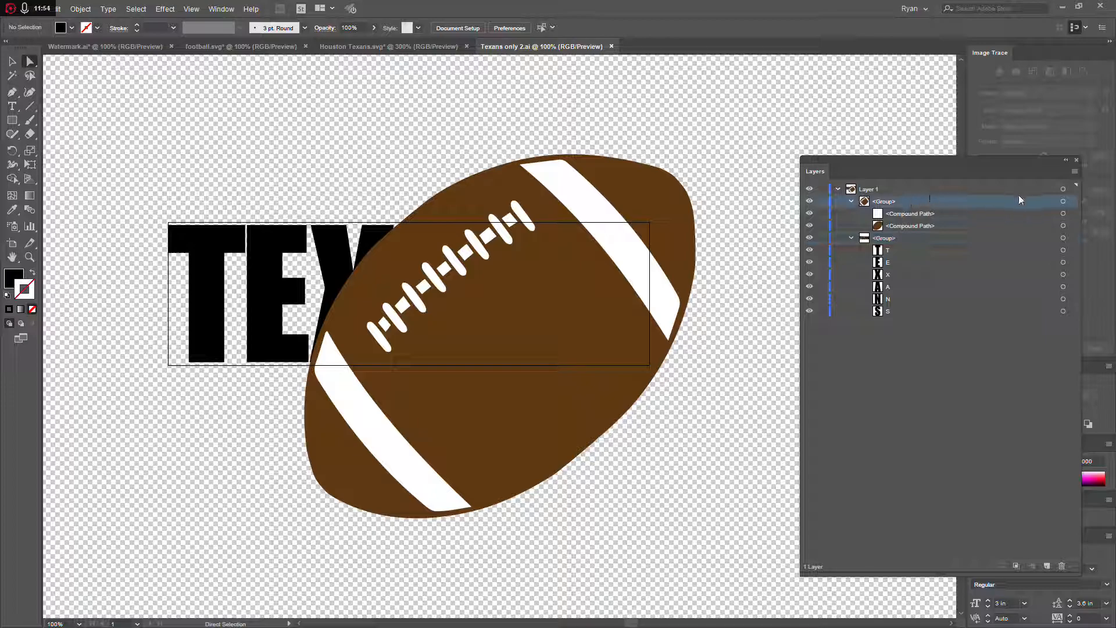
pyautogui.click(1074, 200)
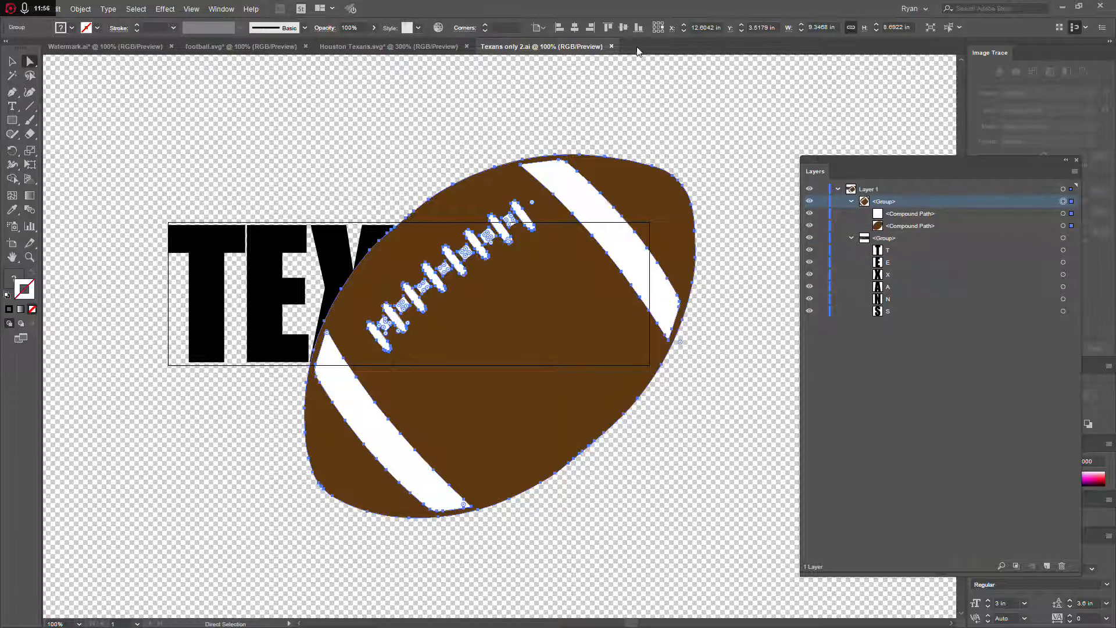
pyautogui.click(700, 29)
pyautogui.press('Tab')
pyautogui.press('Tab')
pyautogui.press('Tab')
pyautogui.write('3.')
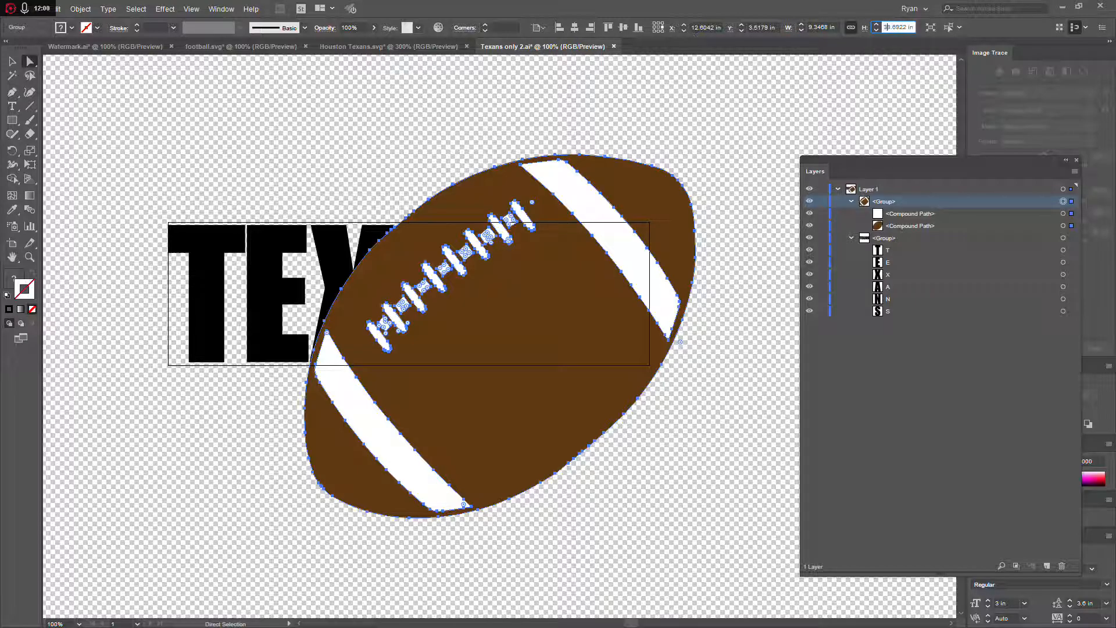
pyautogui.press('Return')
pyautogui.click(823, 29)
pyautogui.press('Tab')
pyautogui.write('3')
pyautogui.hotkey('ctrl', 'a')
pyautogui.write('3.5')
pyautogui.press('Tab')
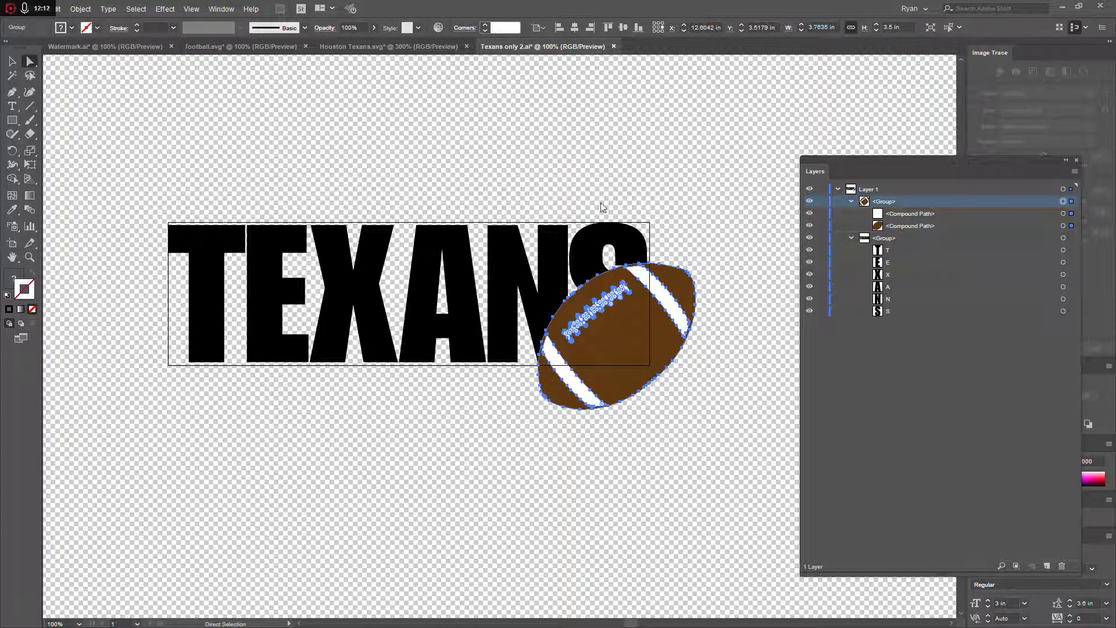
# Centre the football group horizontally and vertically on the artboard.
pyautogui.click(575, 27)
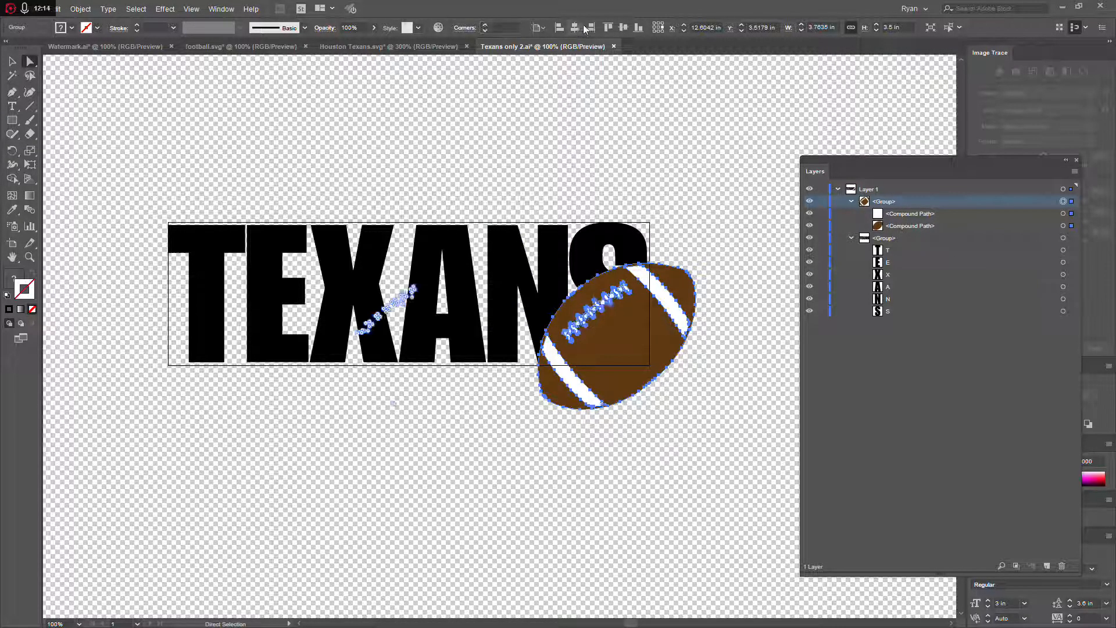
pyautogui.click(623, 27)
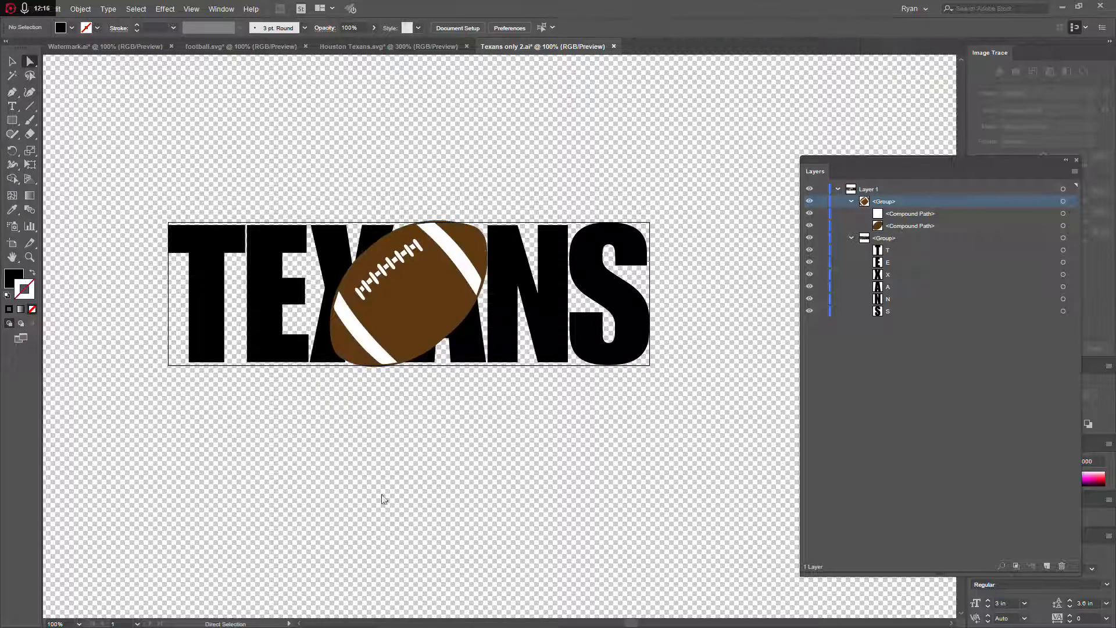
pyautogui.click(1072, 200)
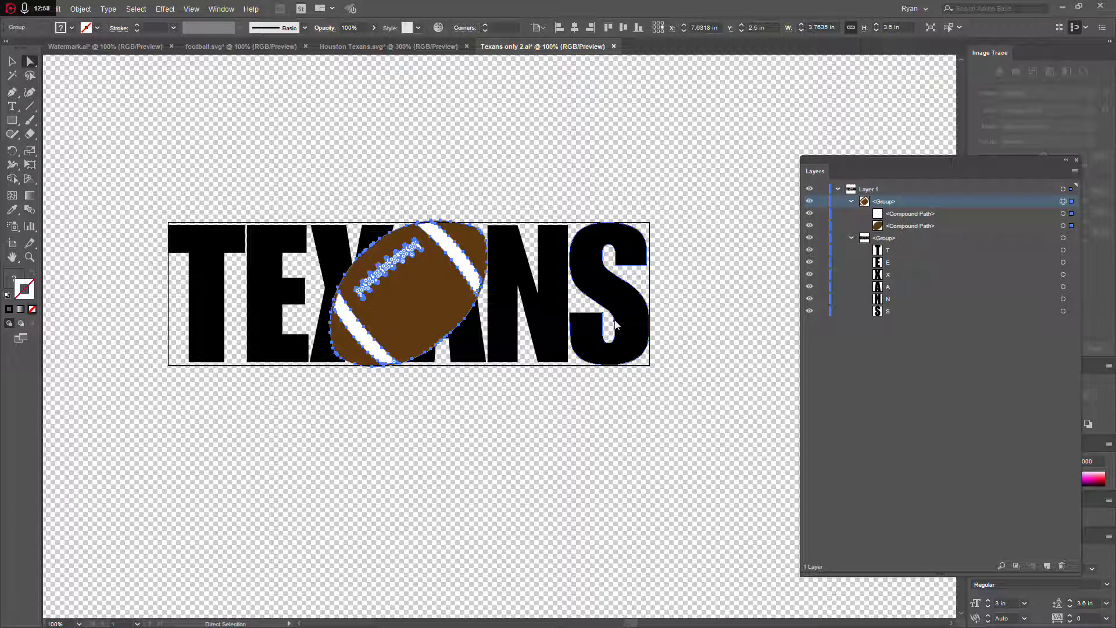
# Copy the whole Texans logo group from Houston Texans.svg into the Texans only 2.ai document.
pyautogui.click(377, 47)
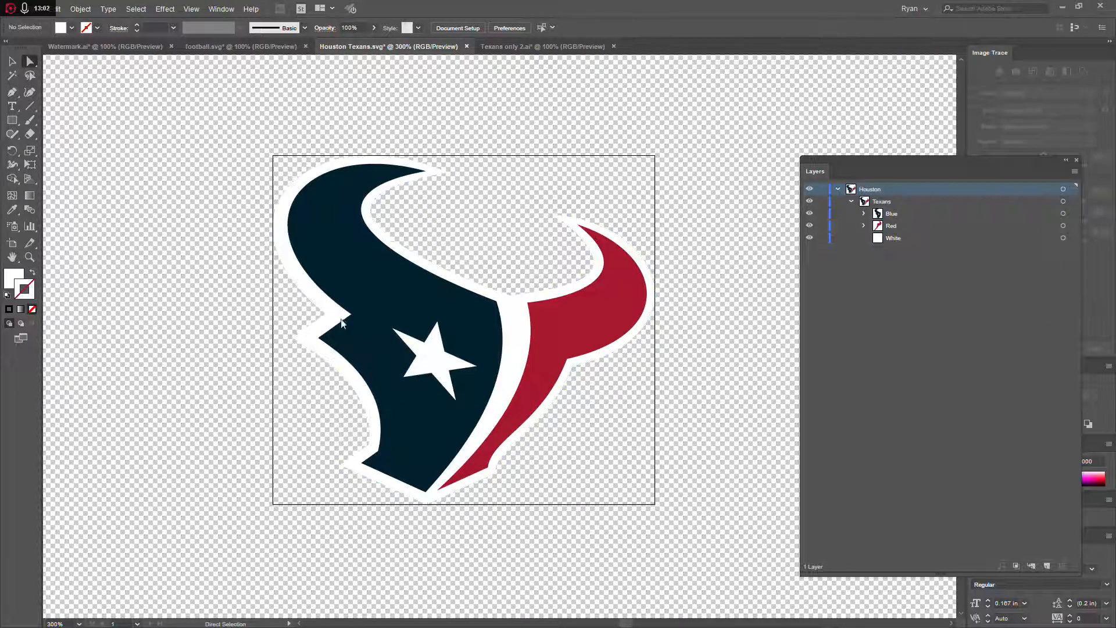
pyautogui.click(1064, 201)
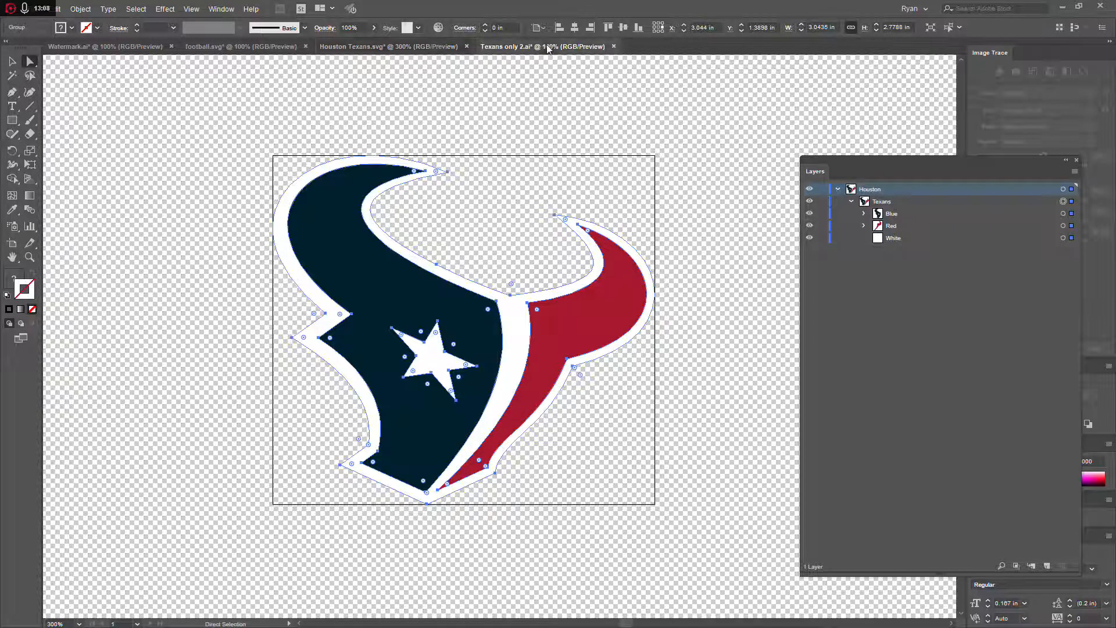
pyautogui.click(546, 46)
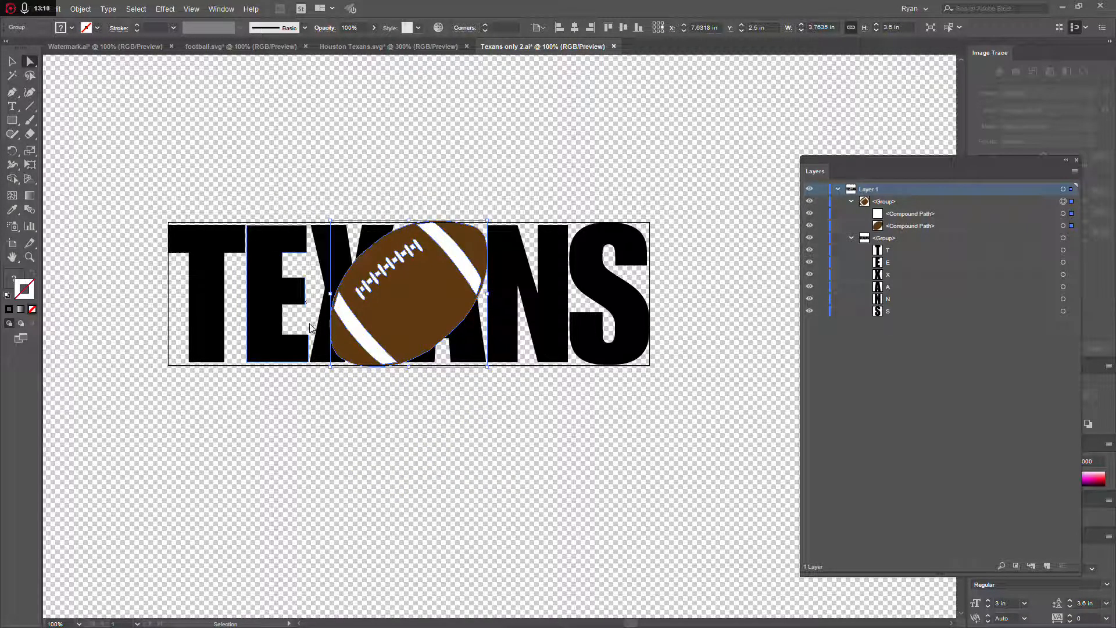
pyautogui.hotkey('ctrl', 'v')
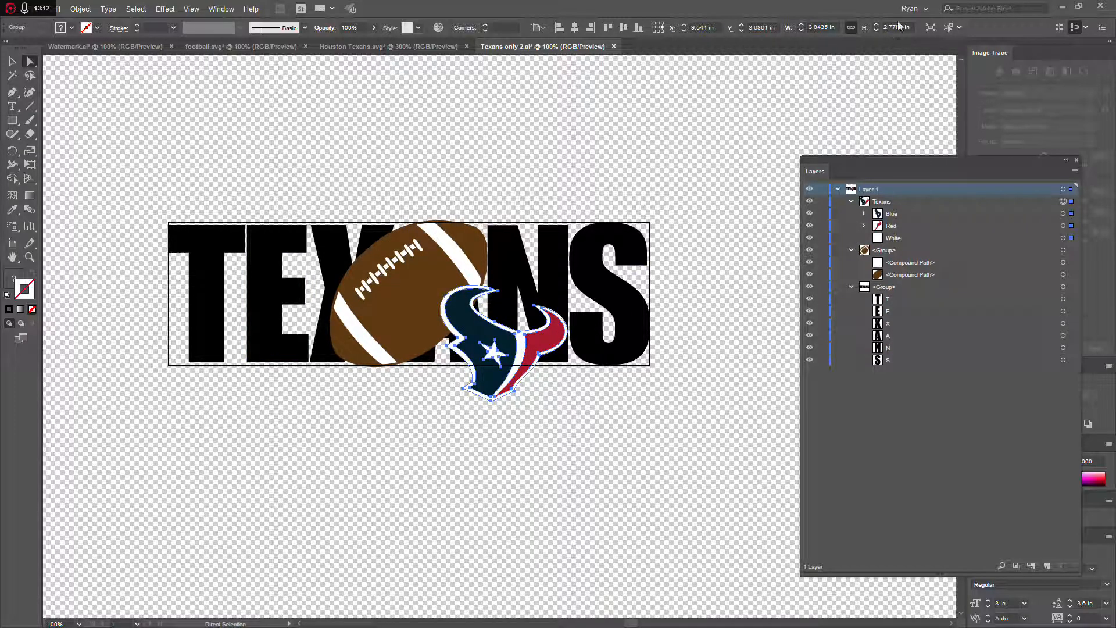
# Set the Texans logo's height to 3.4 in and move it over the letters T and E.
pyautogui.click(912, 28)
pyautogui.write('3.4')
pyautogui.press('Return')
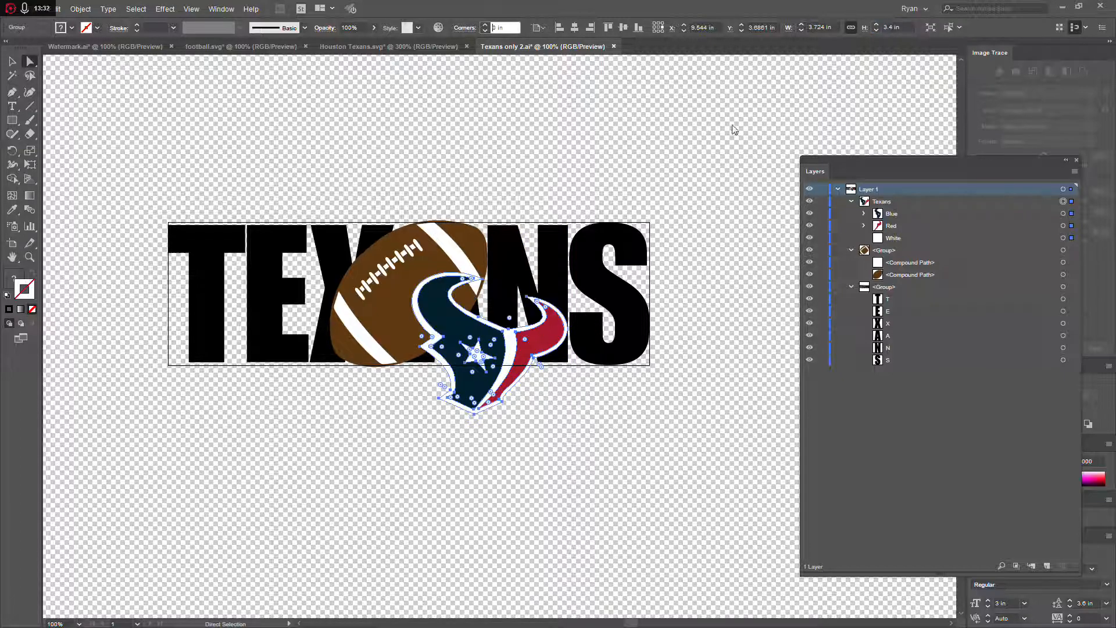
pyautogui.moveTo(465, 330); pyautogui.dragTo(243, 269)
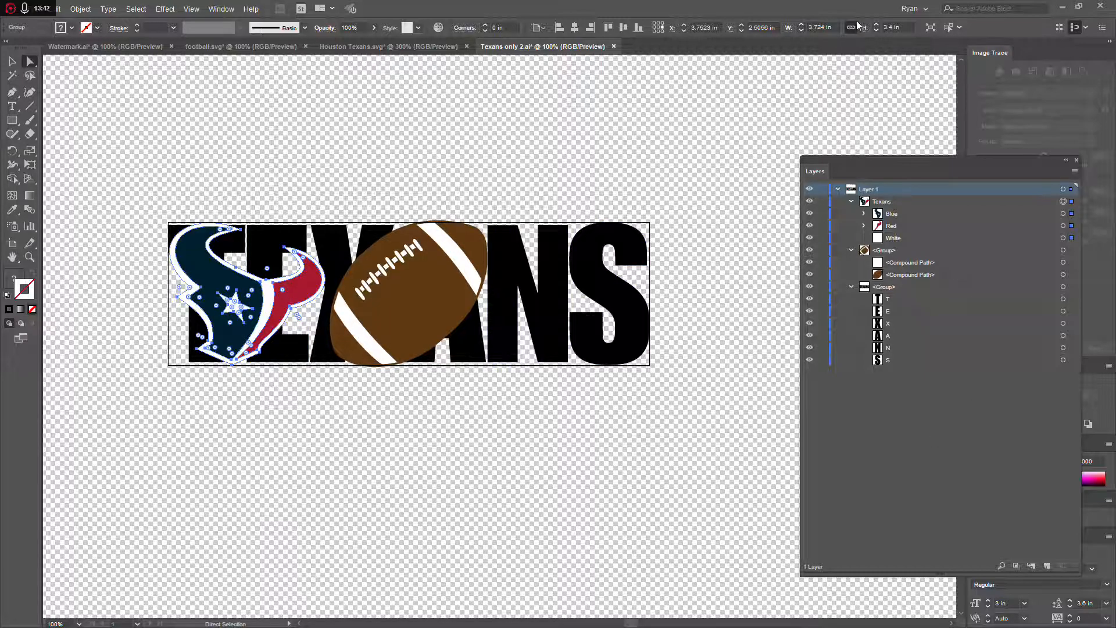
# Set the Texans logo's height to 4 in, aligning it to the artboard's left edge and centring it vertically.
pyautogui.click(899, 27)
pyautogui.write('4')
pyautogui.press('Tab')
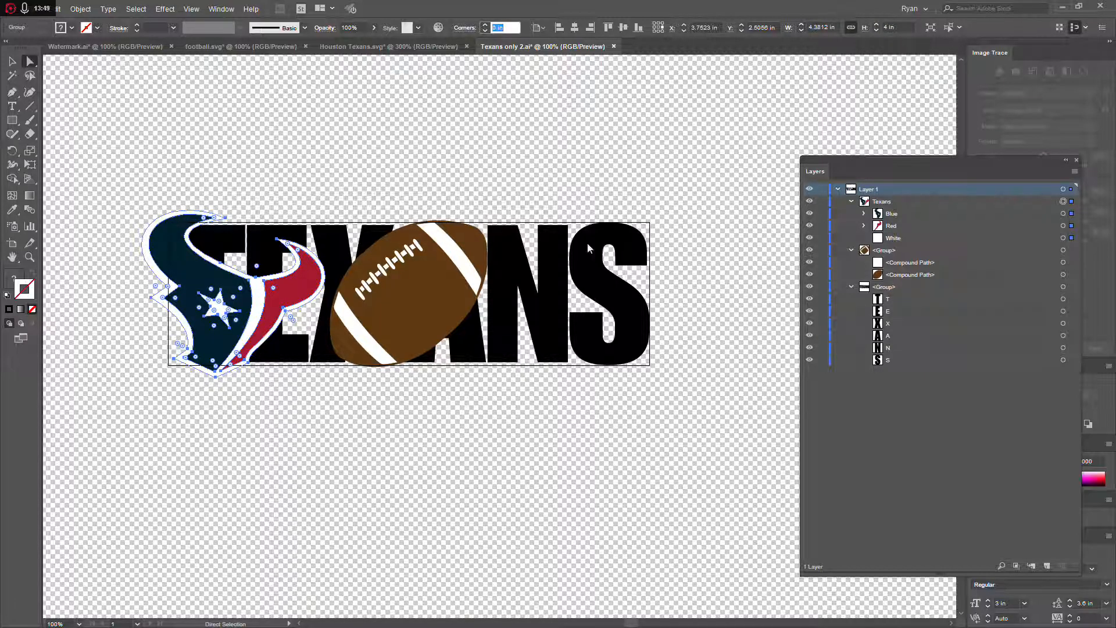
pyautogui.click(559, 27)
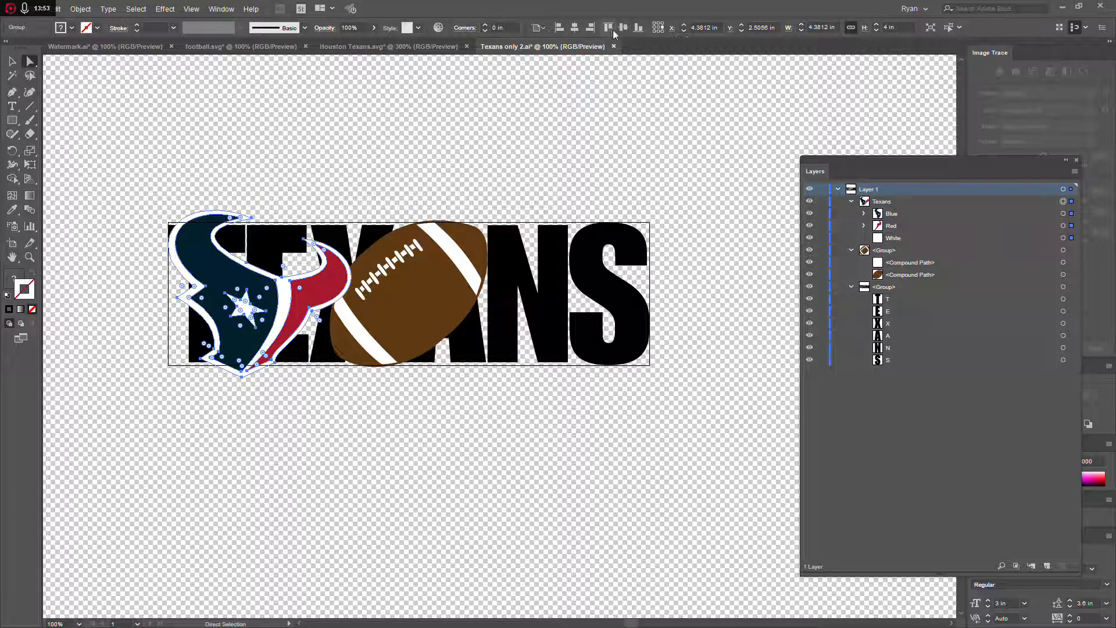
pyautogui.click(575, 27)
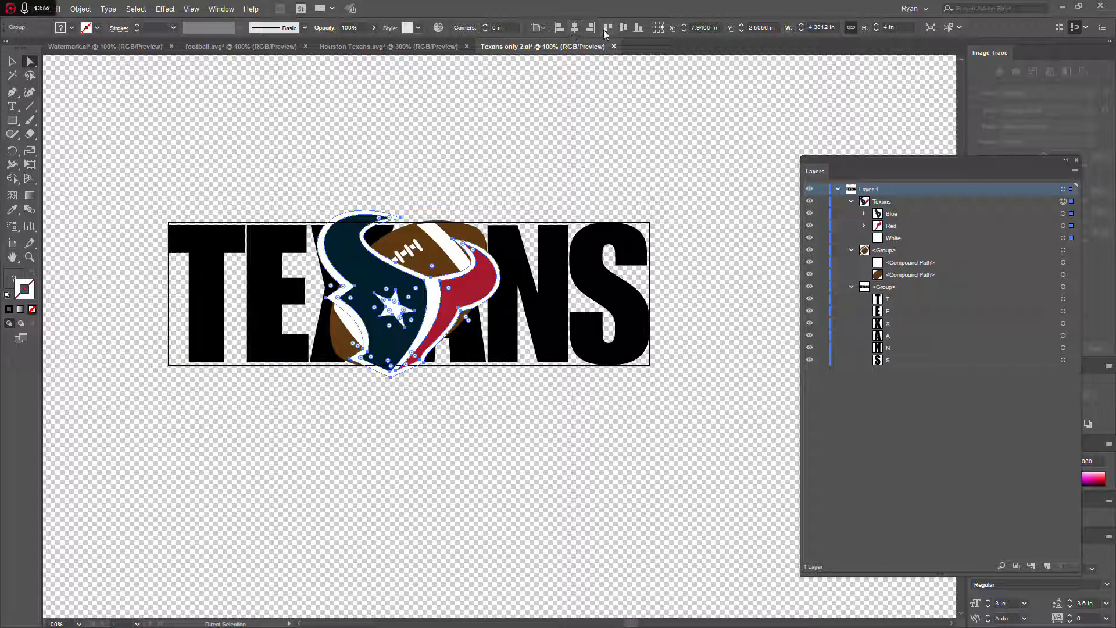
pyautogui.click(559, 27)
pyautogui.click(623, 32)
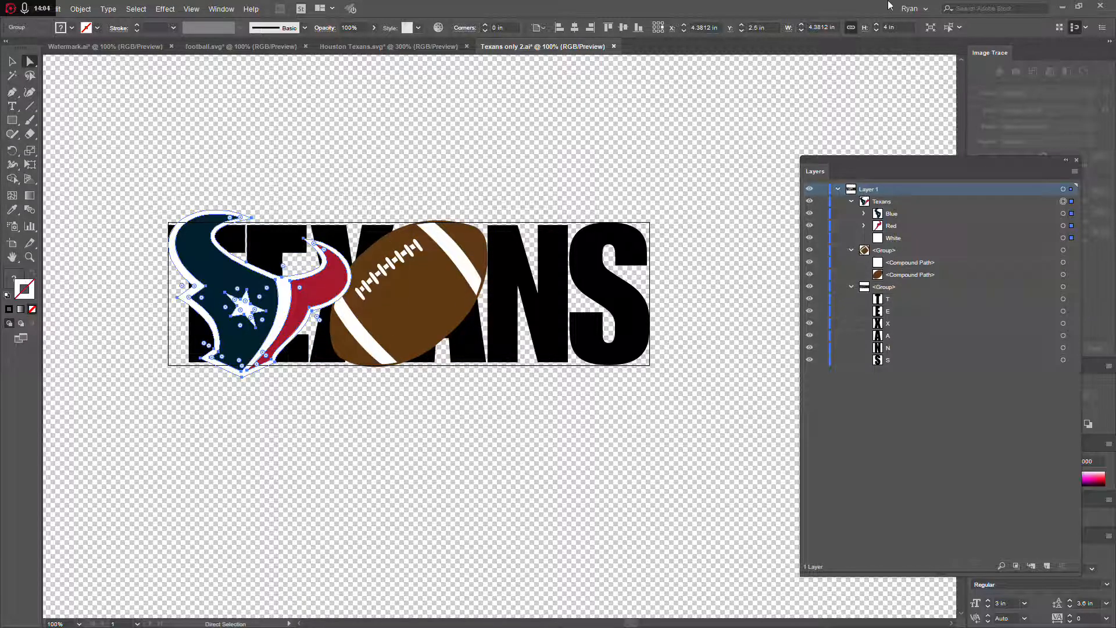
# Reduce the Texans logo's height to 3.75 in and realign it to the artboard's left edge.
pyautogui.click(896, 28)
pyautogui.write('3.75')
pyautogui.press('Tab')
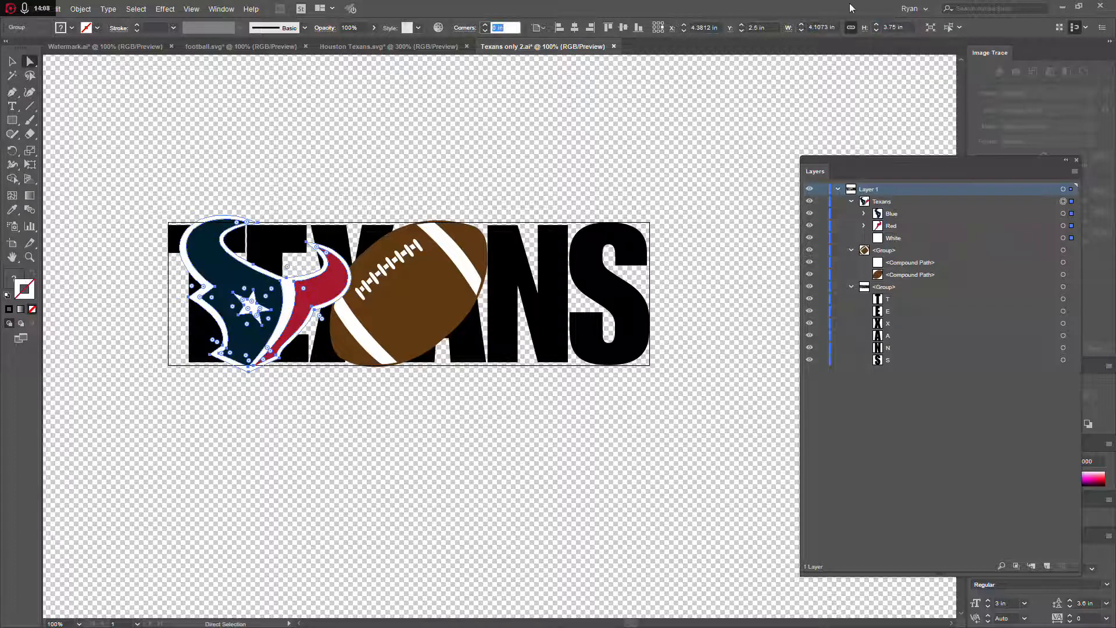
pyautogui.click(562, 29)
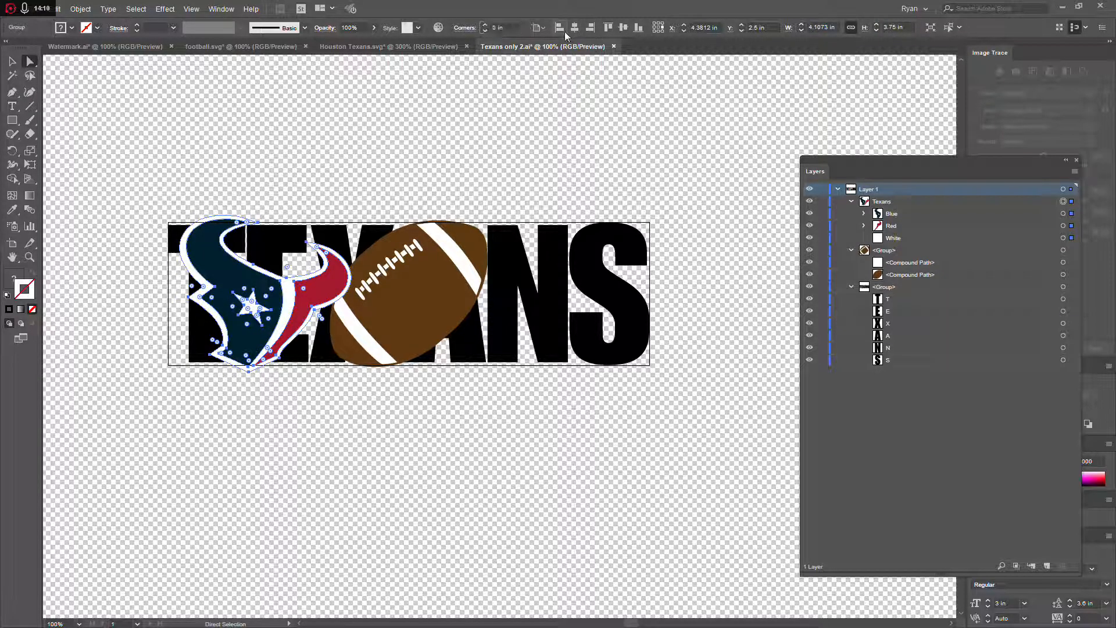
# Check where the Texans logo meets the football, set the logo's height to 3.6 in, and realign it to the artboard's left edge.
pyautogui.click(305, 454)
pyautogui.scroll(5, 324, 308)
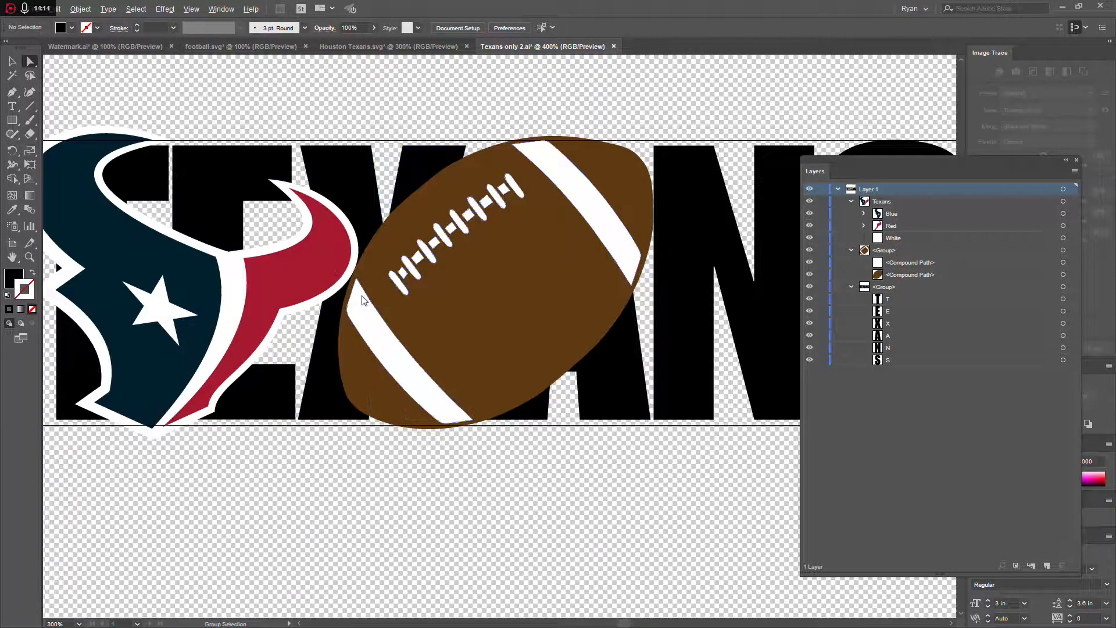
pyautogui.scroll(1, 347, 262)
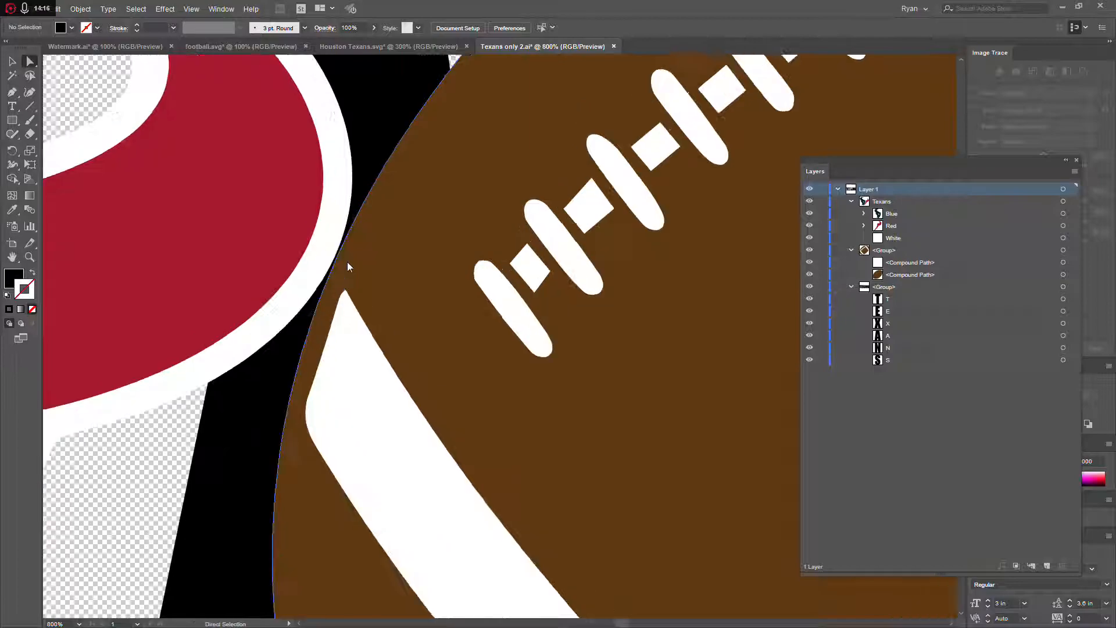
pyautogui.scroll(1, 337, 268)
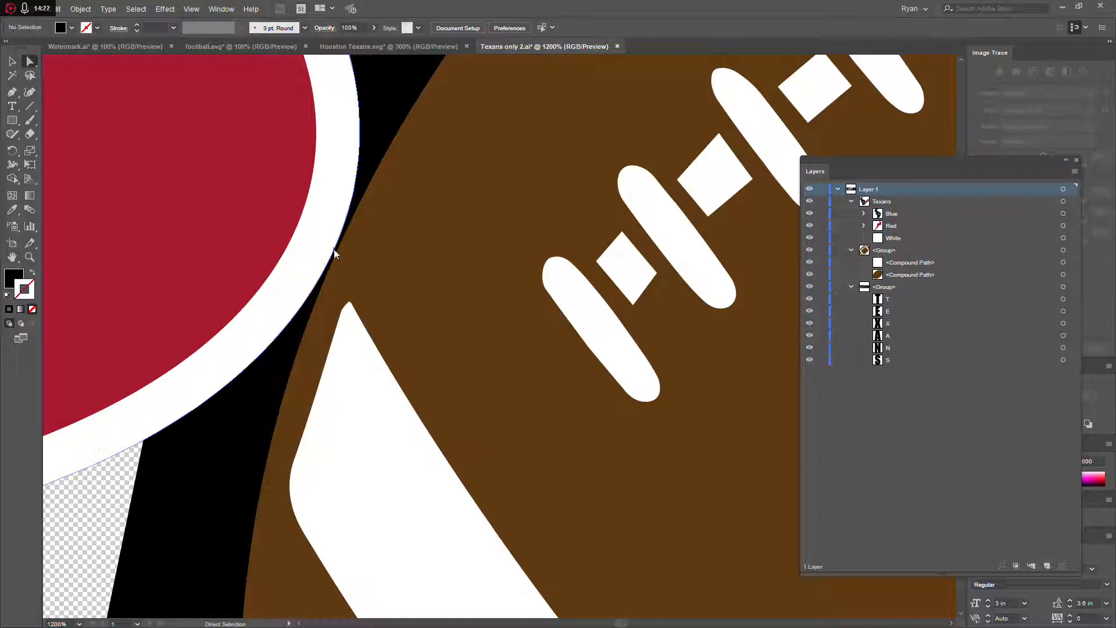
pyautogui.scroll(-6, 331, 256)
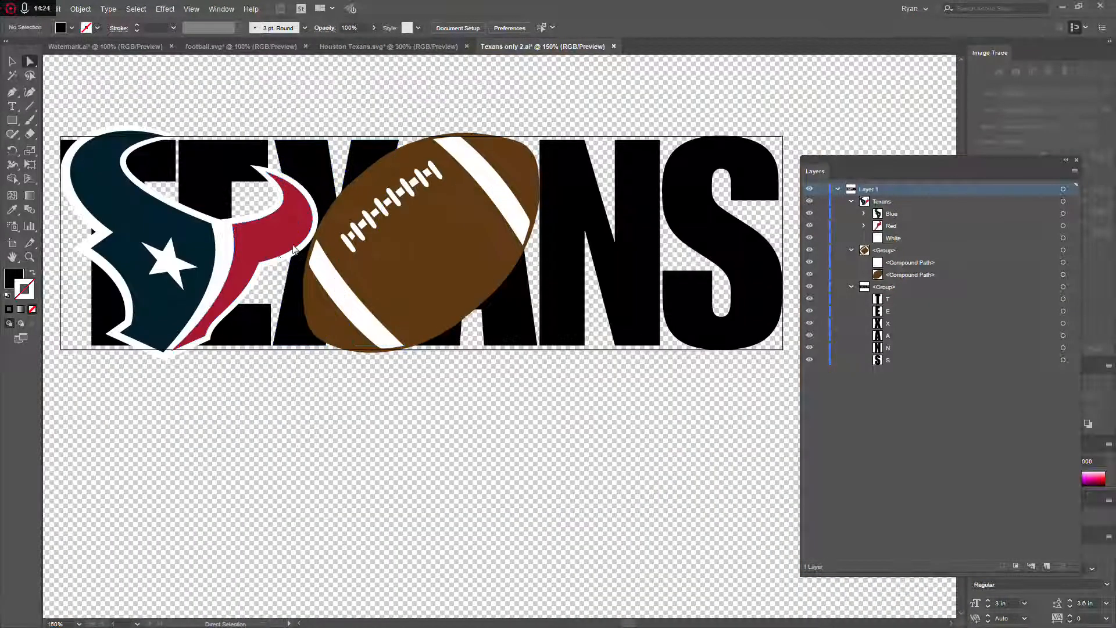
pyautogui.hotkey('ctrl', '1')
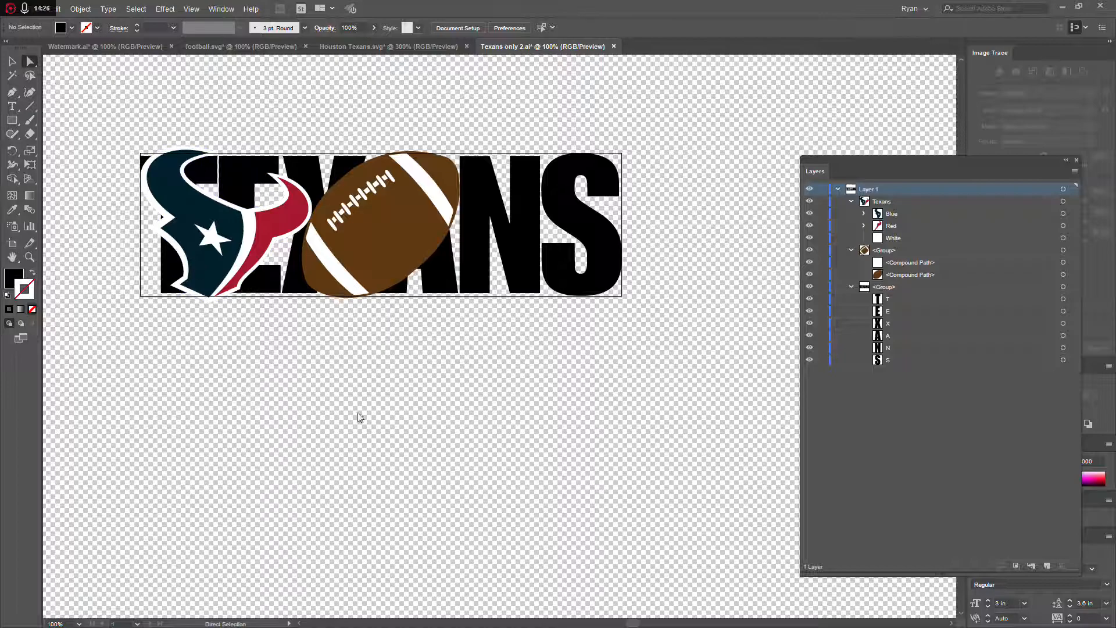
pyautogui.click(1064, 202)
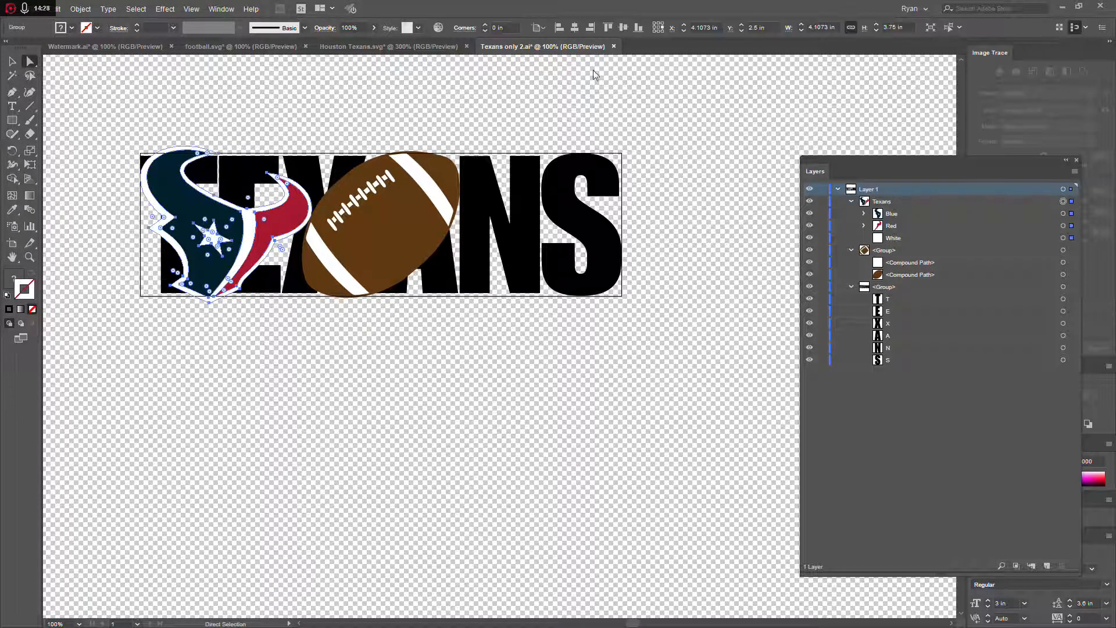
pyautogui.click(901, 27)
pyautogui.press('Left')
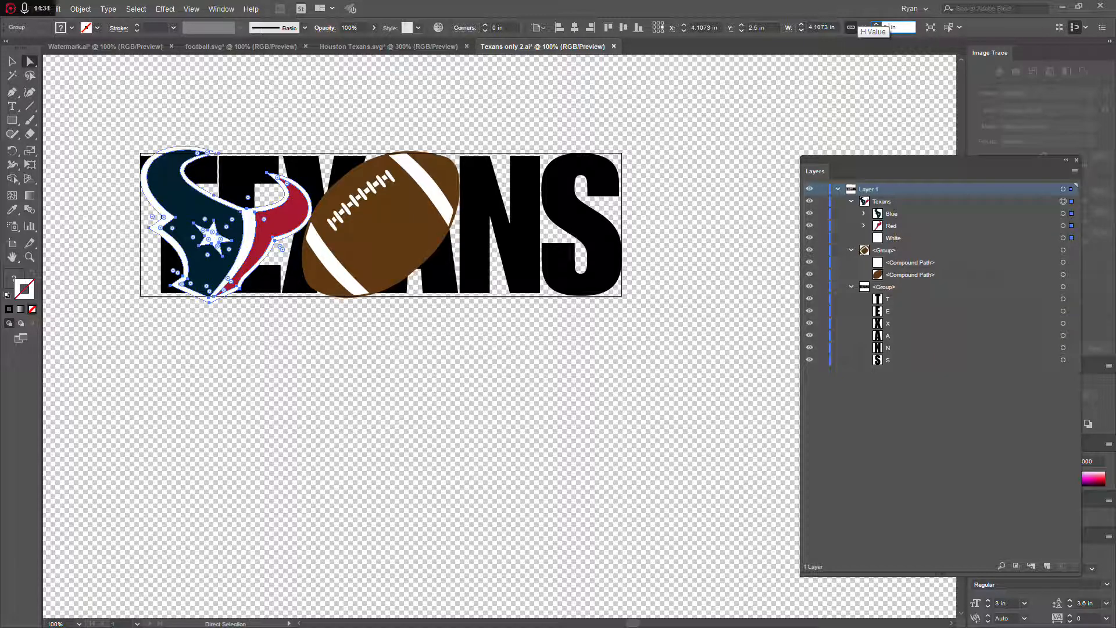
pyautogui.press('Tab')
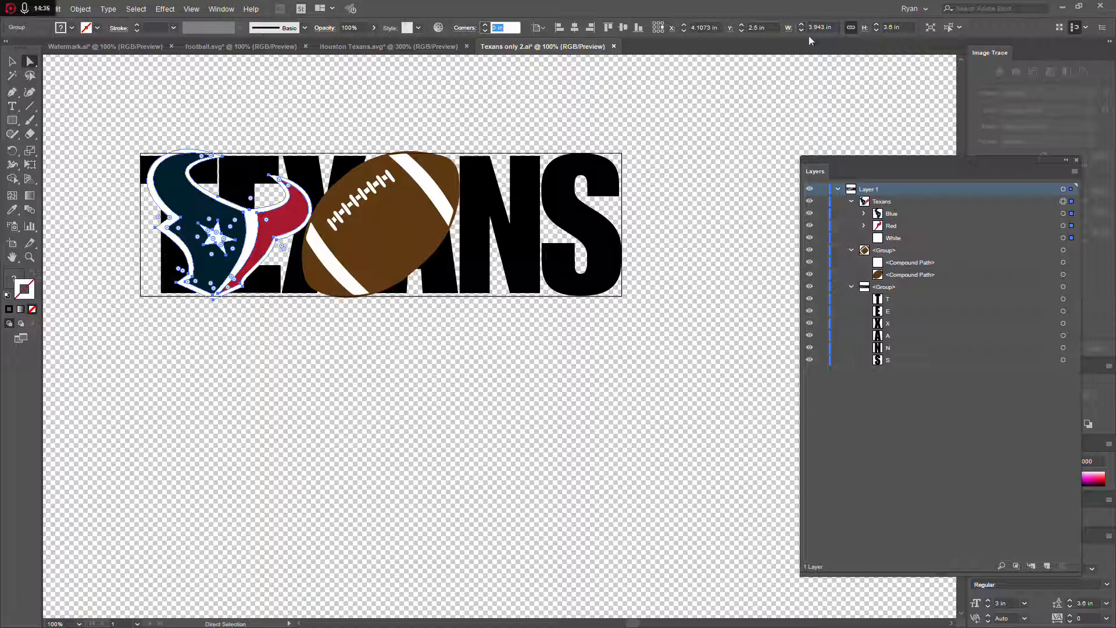
pyautogui.click(559, 28)
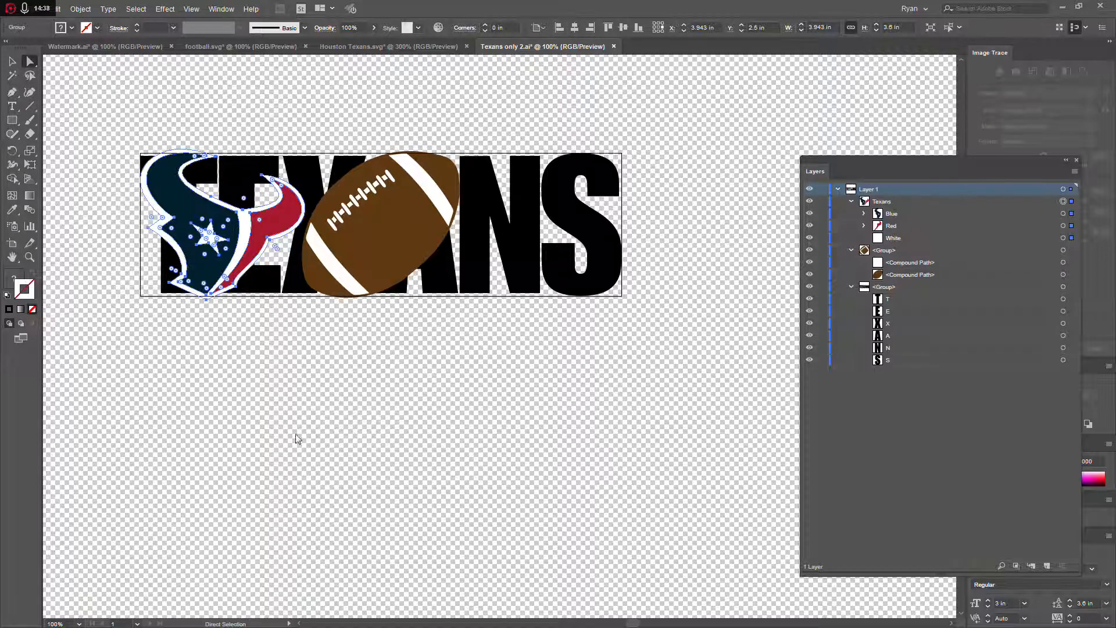
pyautogui.click(257, 376)
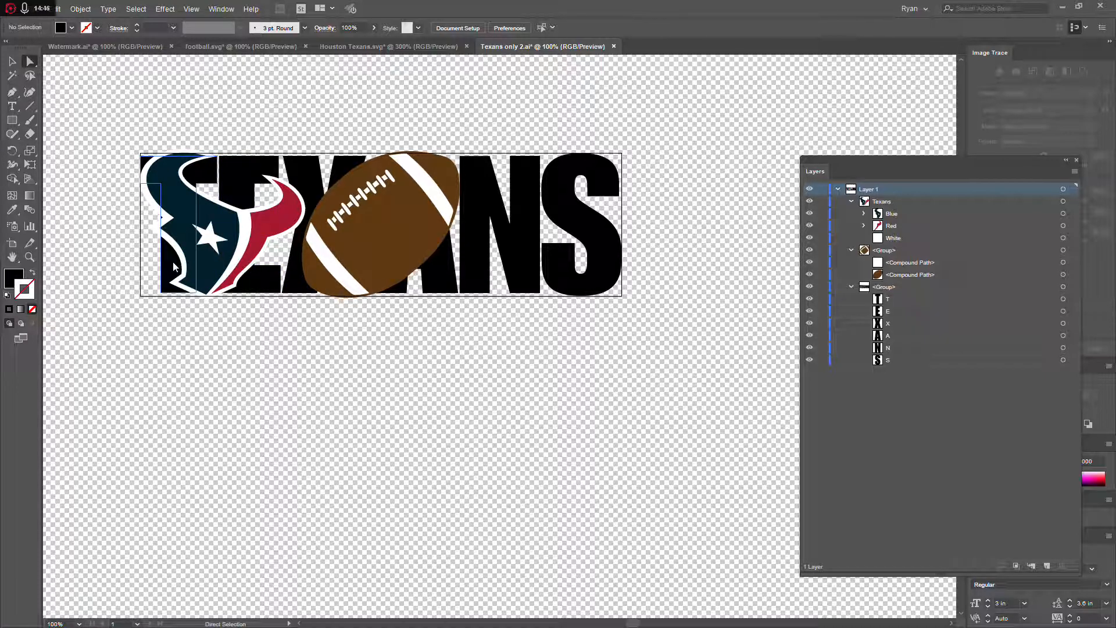
# Set the football group's height to 2.5 in and centre it horizontally on the artboard.
pyautogui.scroll(2, 173, 261)
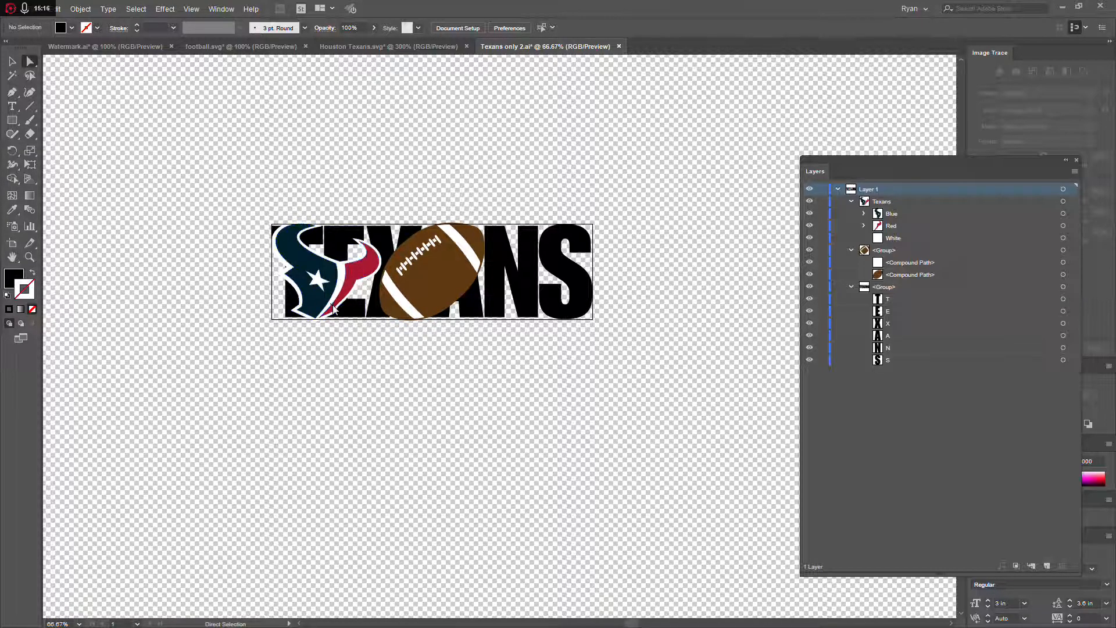
pyautogui.scroll(2, 334, 306)
pyautogui.scroll(-1, 354, 305)
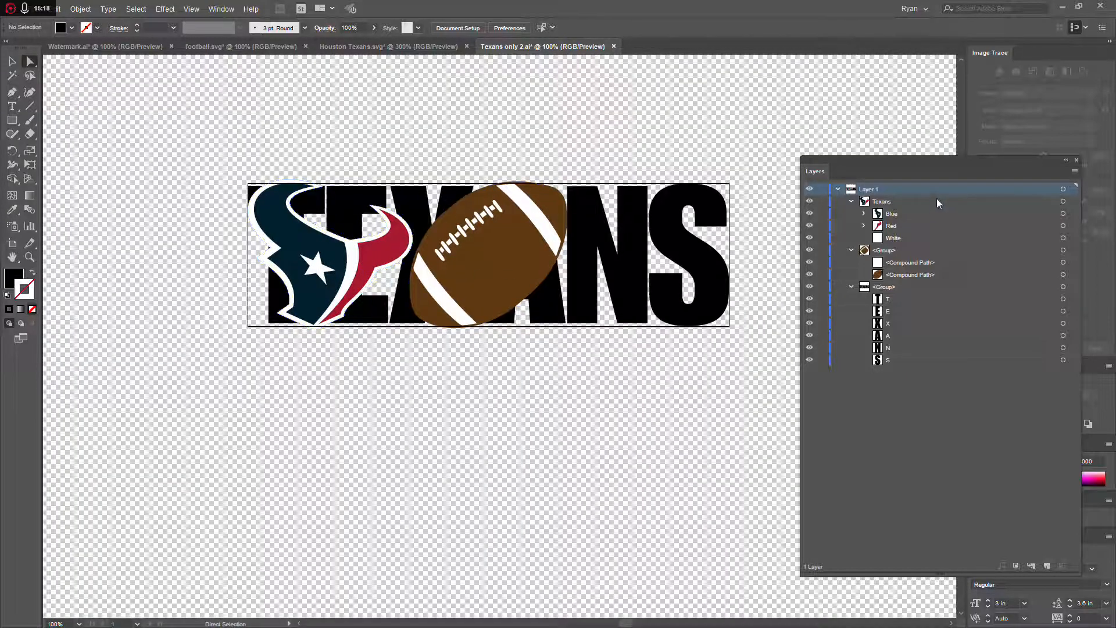
pyautogui.click(978, 239)
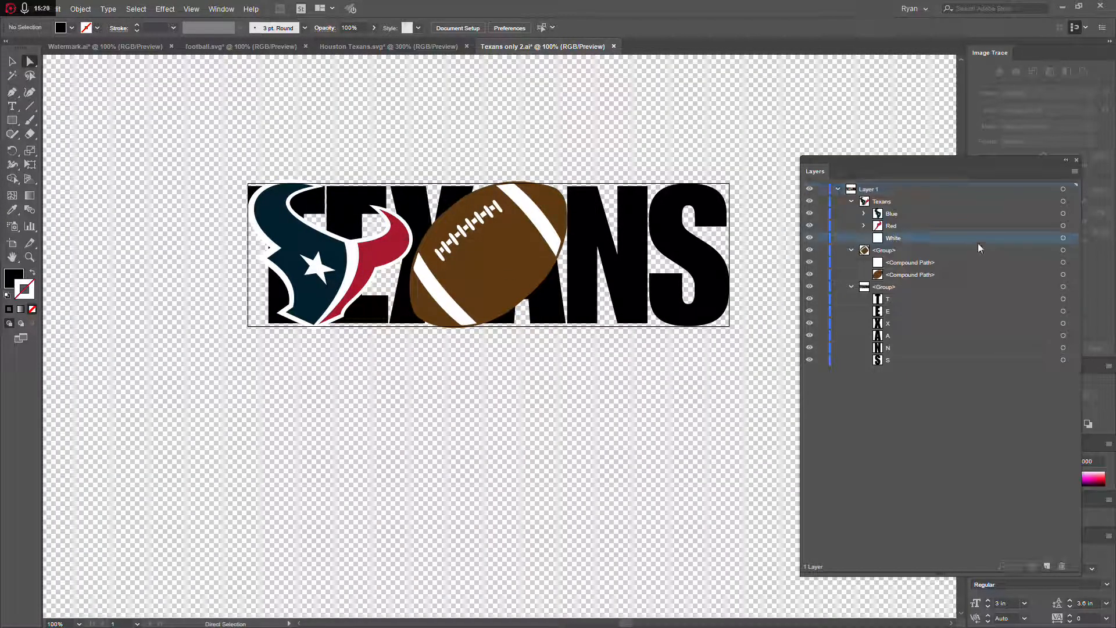
pyautogui.click(1024, 249)
pyautogui.click(1074, 249)
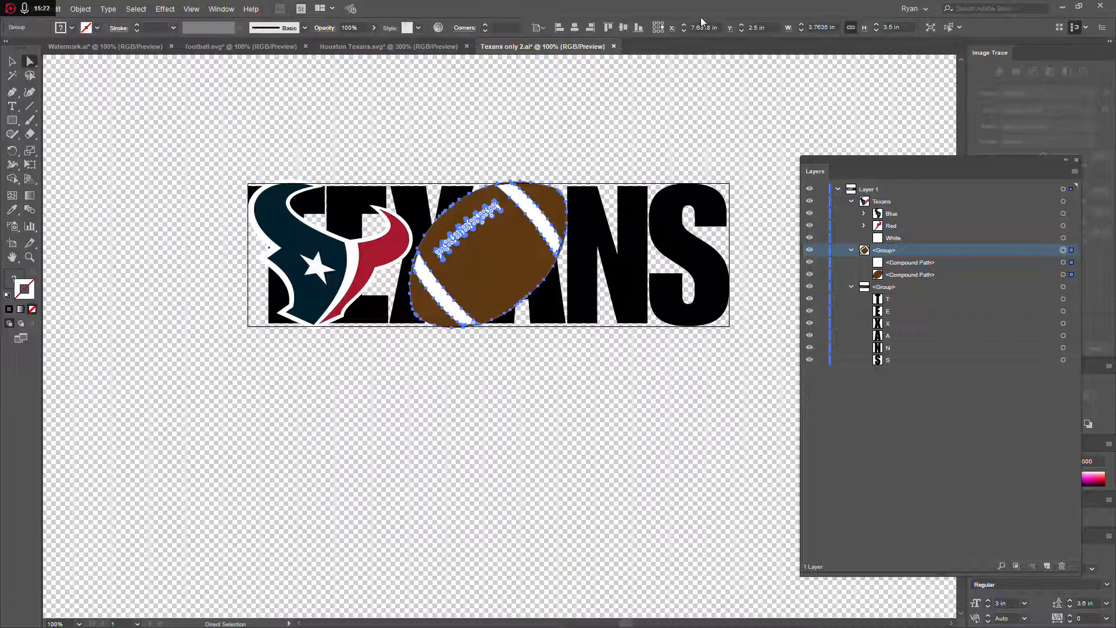
pyautogui.press('Tab')
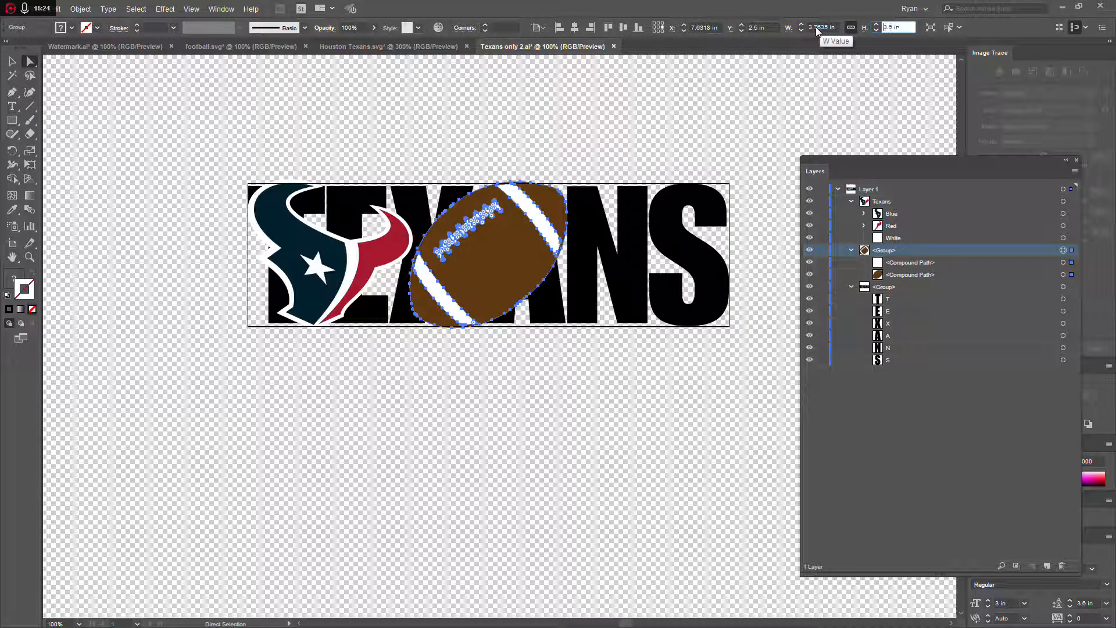
pyautogui.write('2.5')
pyautogui.press('Tab')
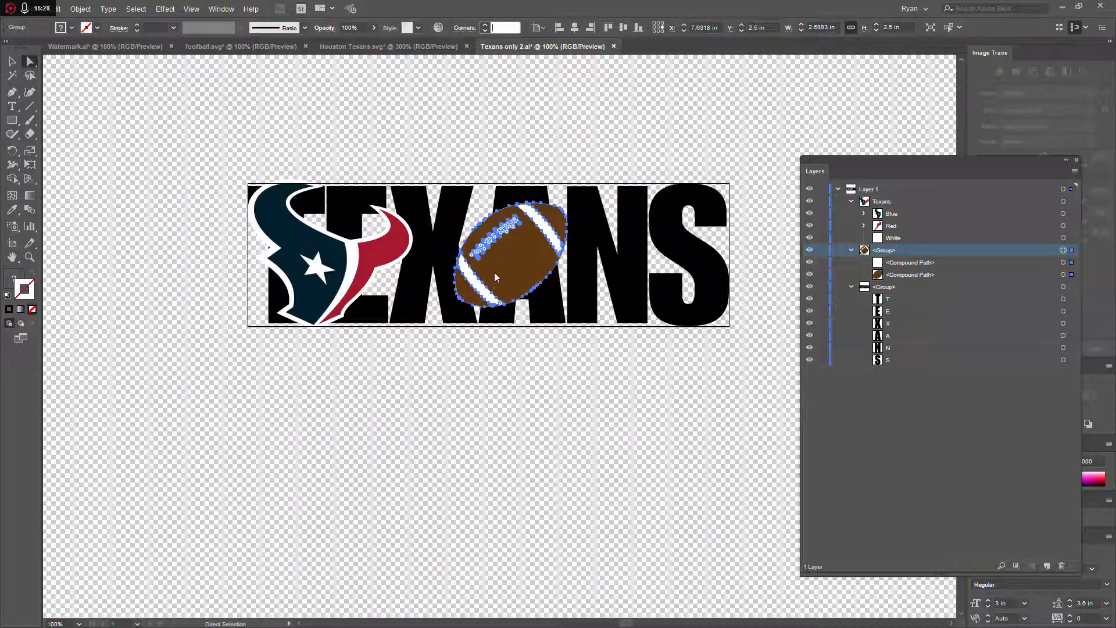
pyautogui.click(574, 28)
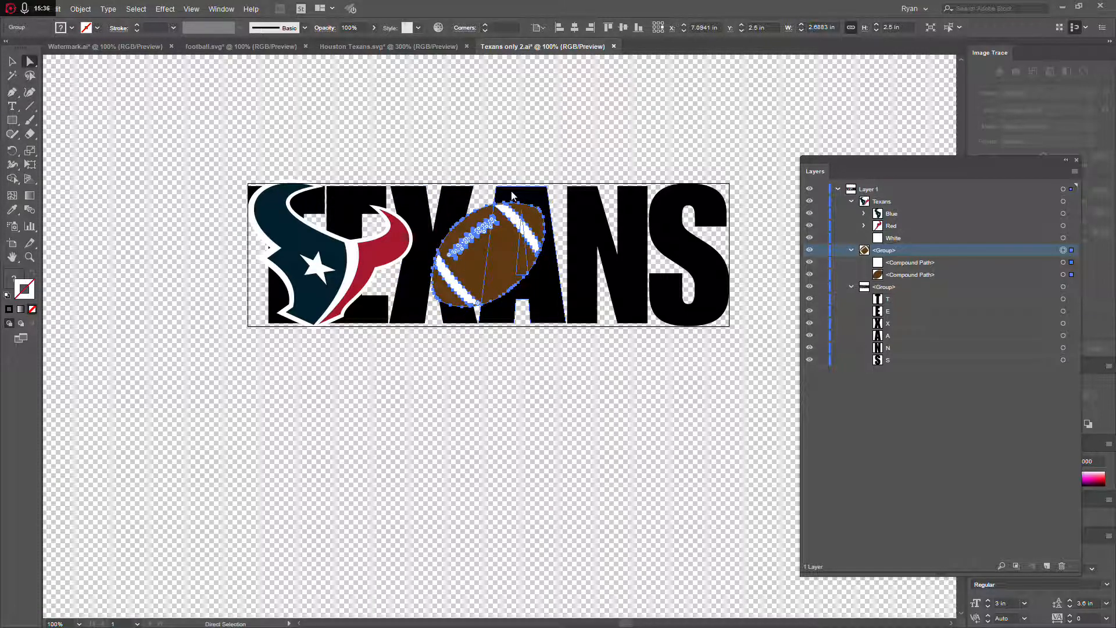
# Set the Texans logo group's height to 4 in and align it to the artboard's left edge.
pyautogui.scroll(3, 497, 255)
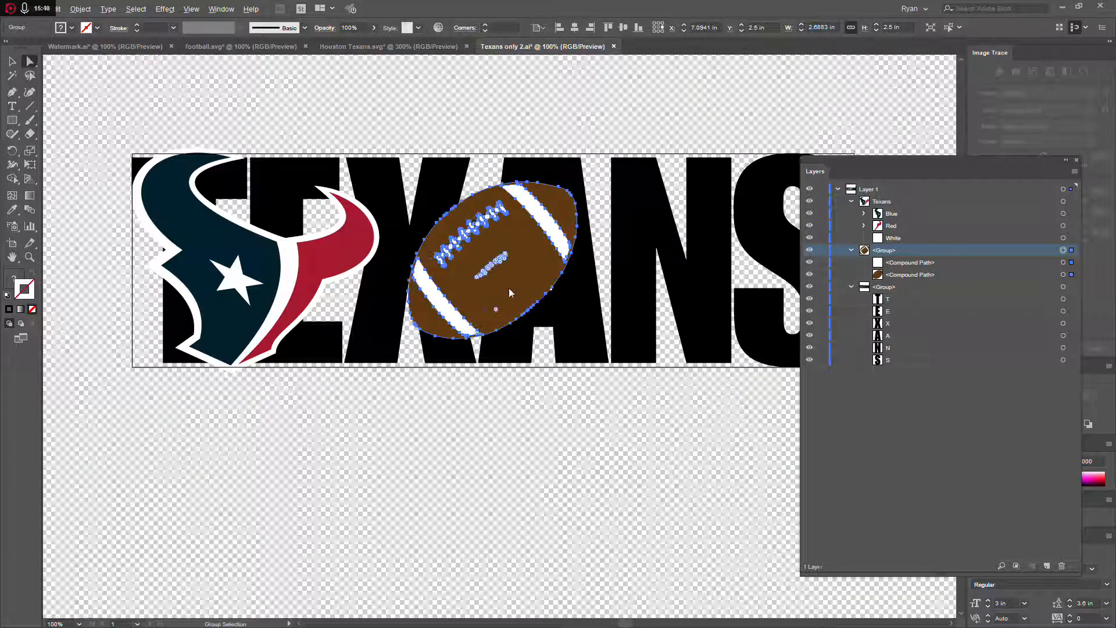
pyautogui.scroll(-1, 509, 289)
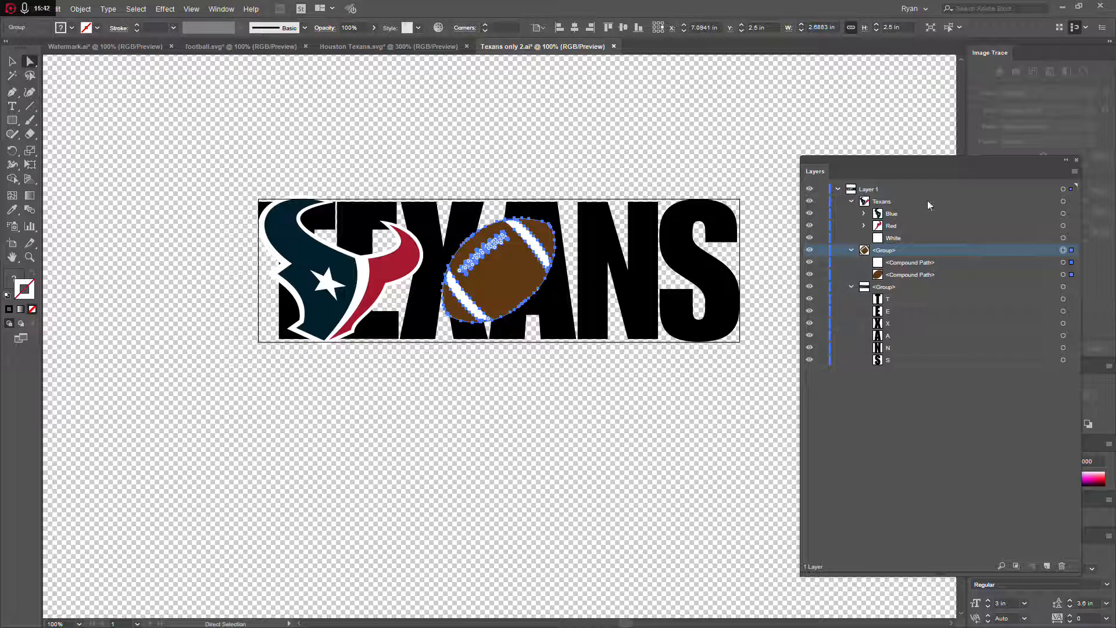
pyautogui.click(956, 203)
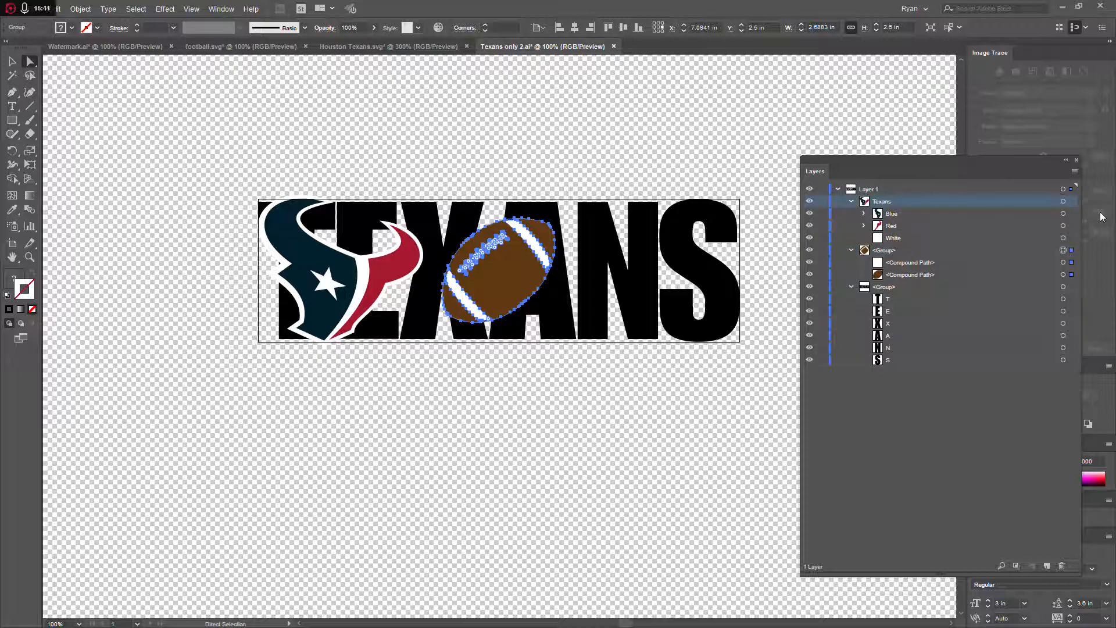
pyautogui.click(1071, 202)
pyautogui.click(898, 27)
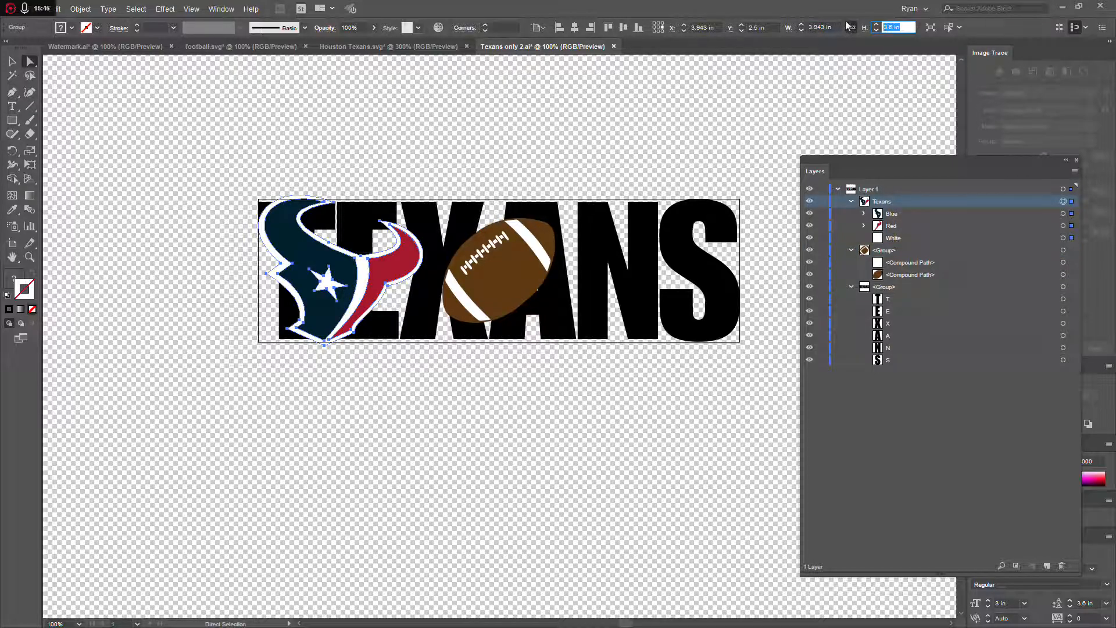
pyautogui.write('4')
pyautogui.press('Return')
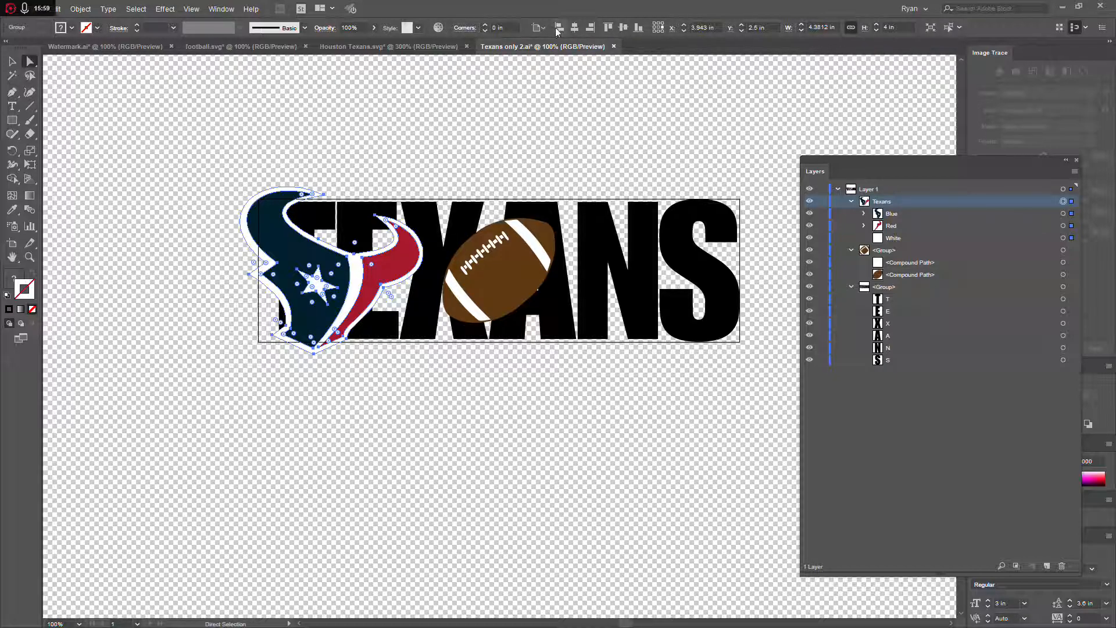
pyautogui.click(557, 29)
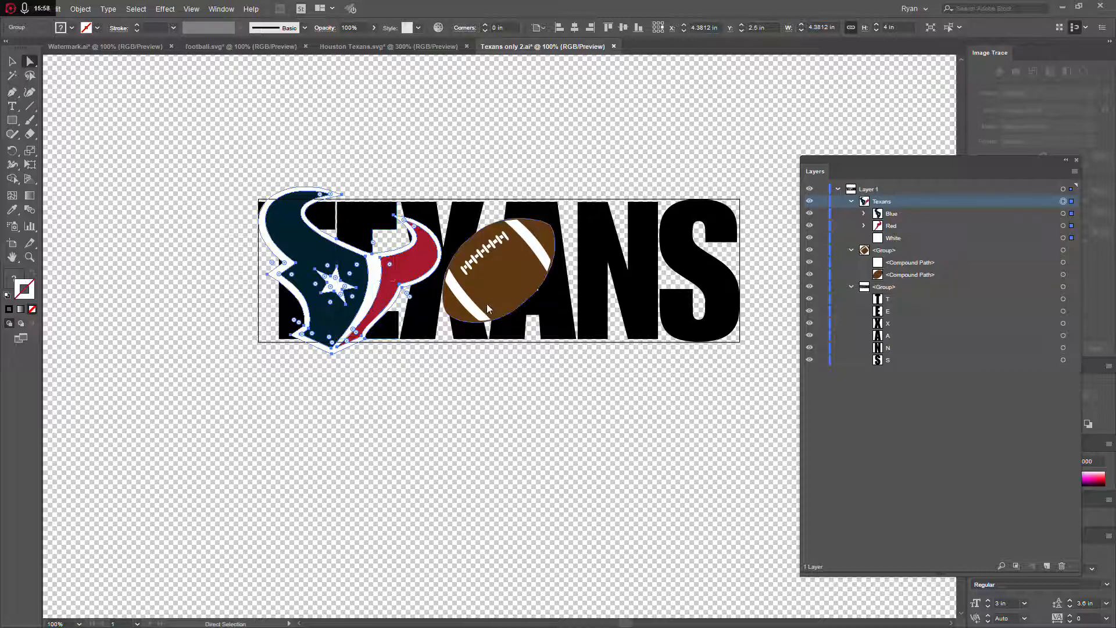
# Try nudging the Texans logo slightly to the right, and return it to its alignment with the artboard's left edge.
pyautogui.press('Right')
pyautogui.press('Right')
pyautogui.press('Right')
pyautogui.press('Right')
pyautogui.press('Right')
pyautogui.press('Right')
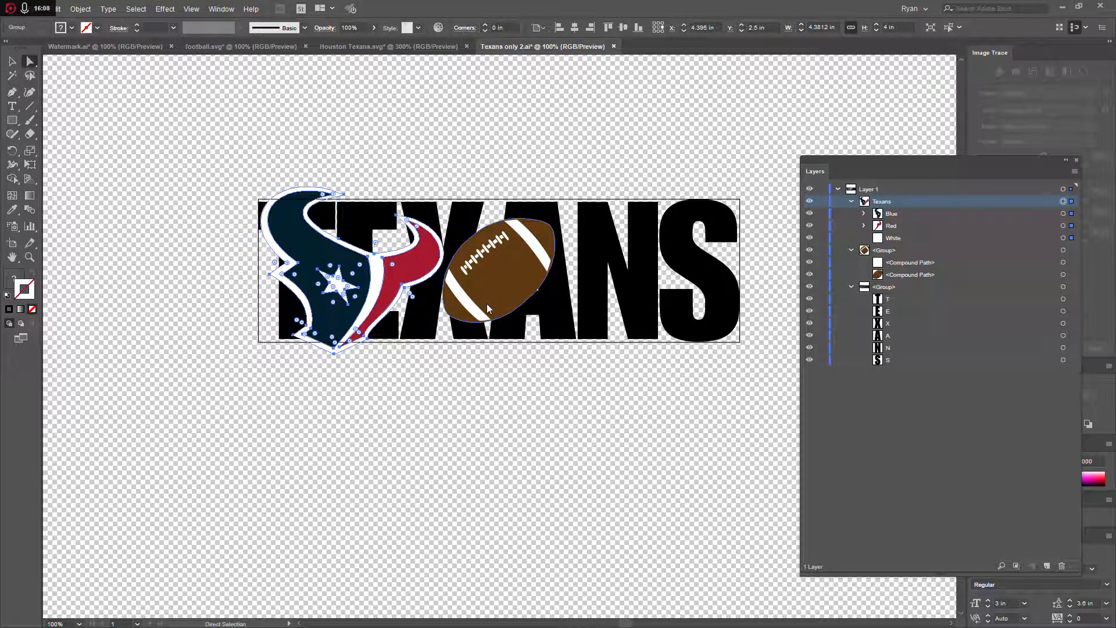
pyautogui.press('Right')
pyautogui.press('Right')
pyautogui.press('Right')
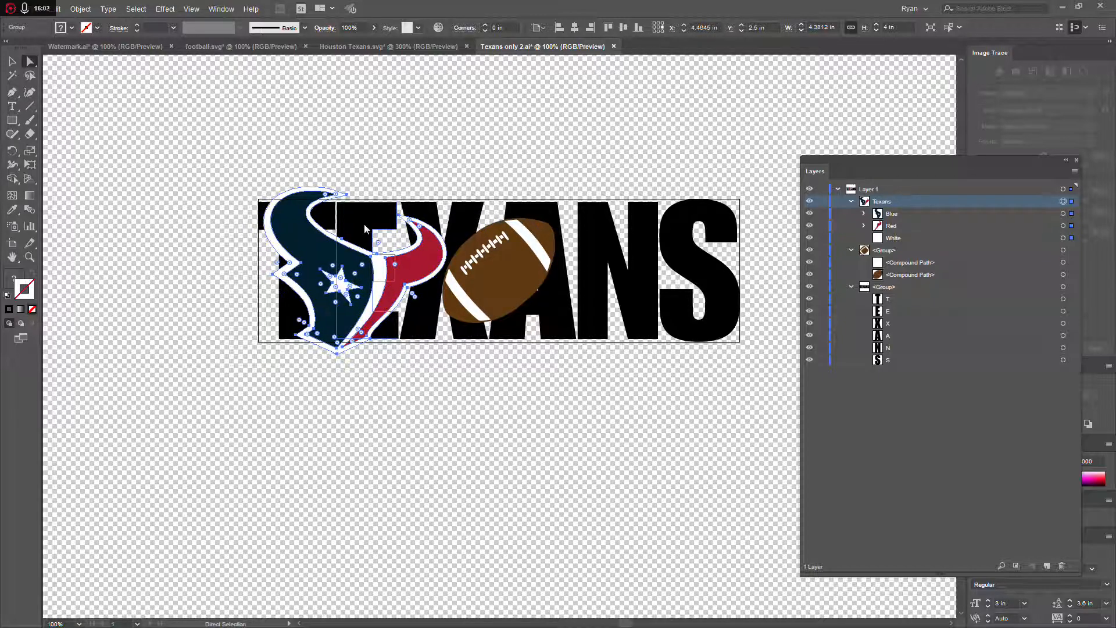
pyautogui.click(559, 28)
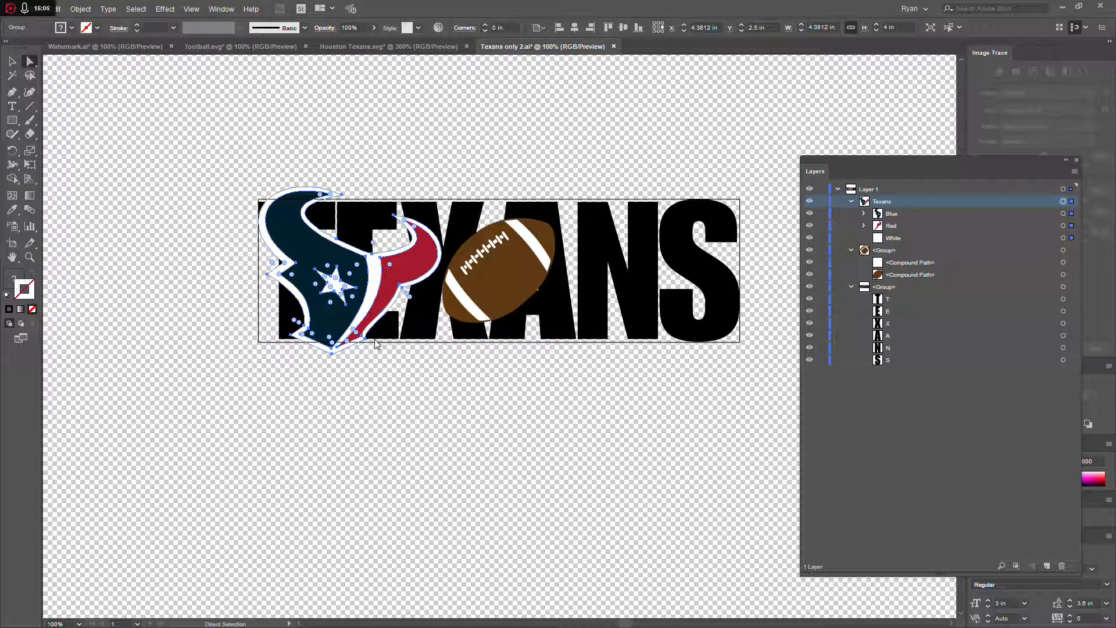
pyautogui.click(381, 399)
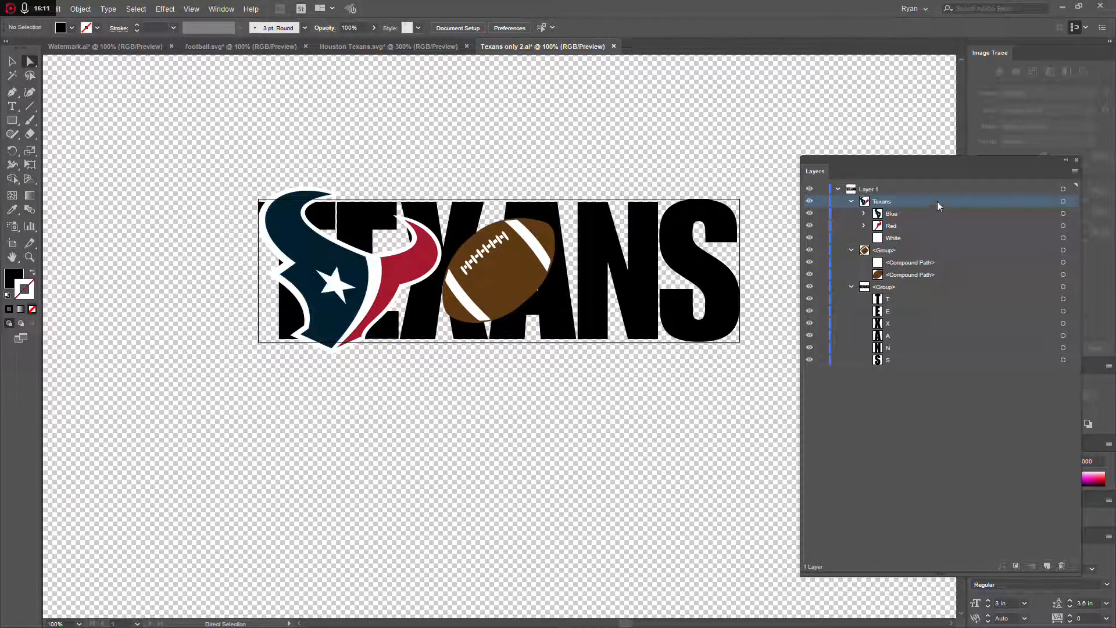
pyautogui.click(1072, 202)
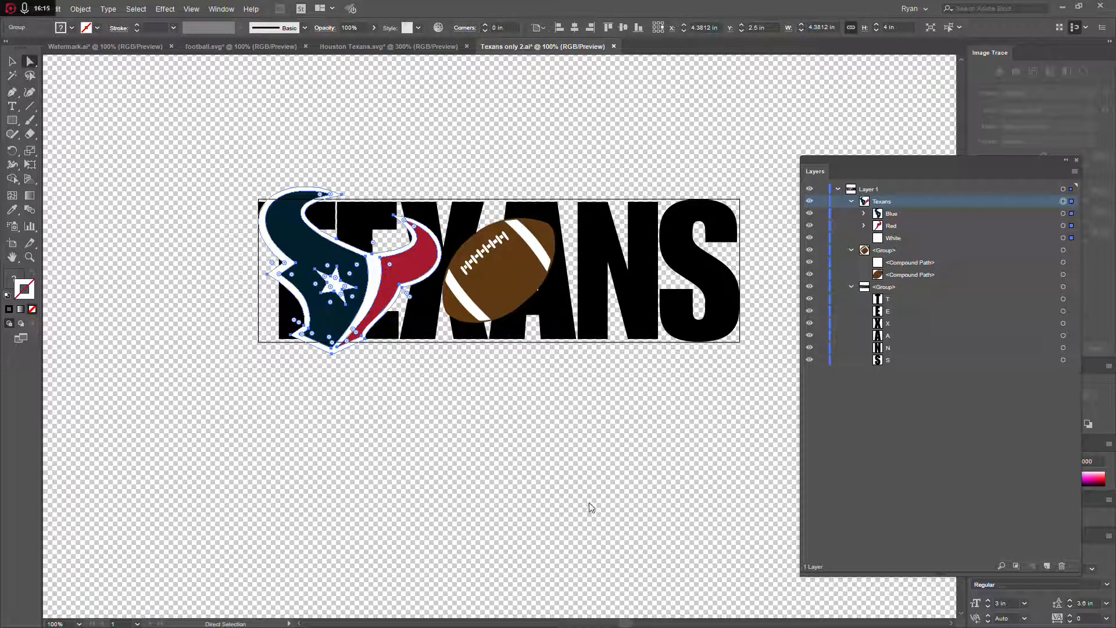
pyautogui.rightClick(396, 281)
pyautogui.moveTo(447, 389)
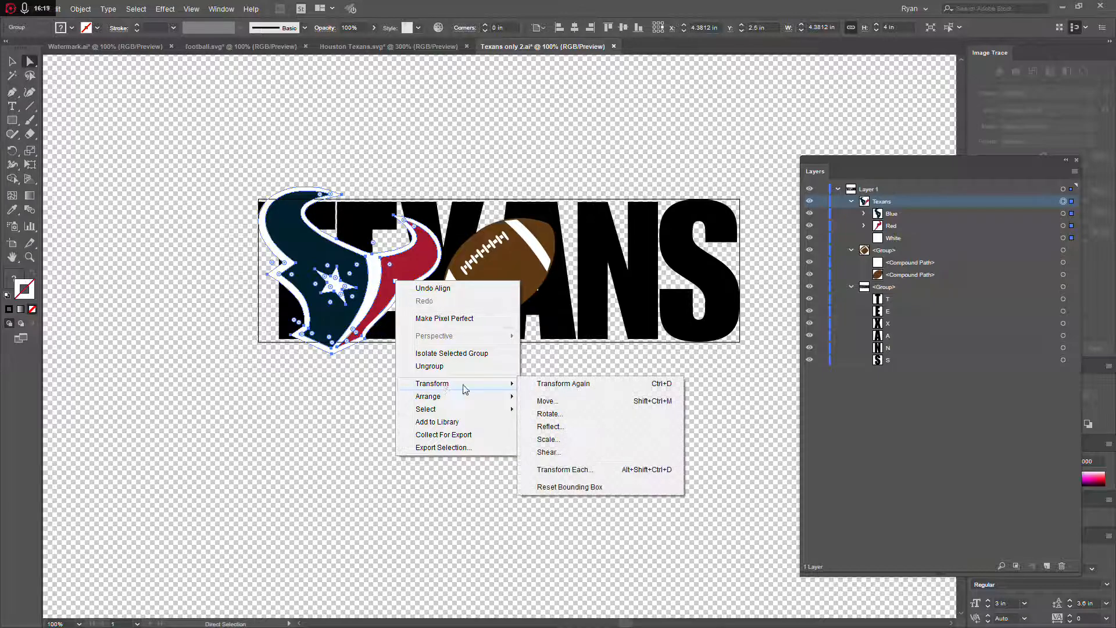
pyautogui.click(562, 430)
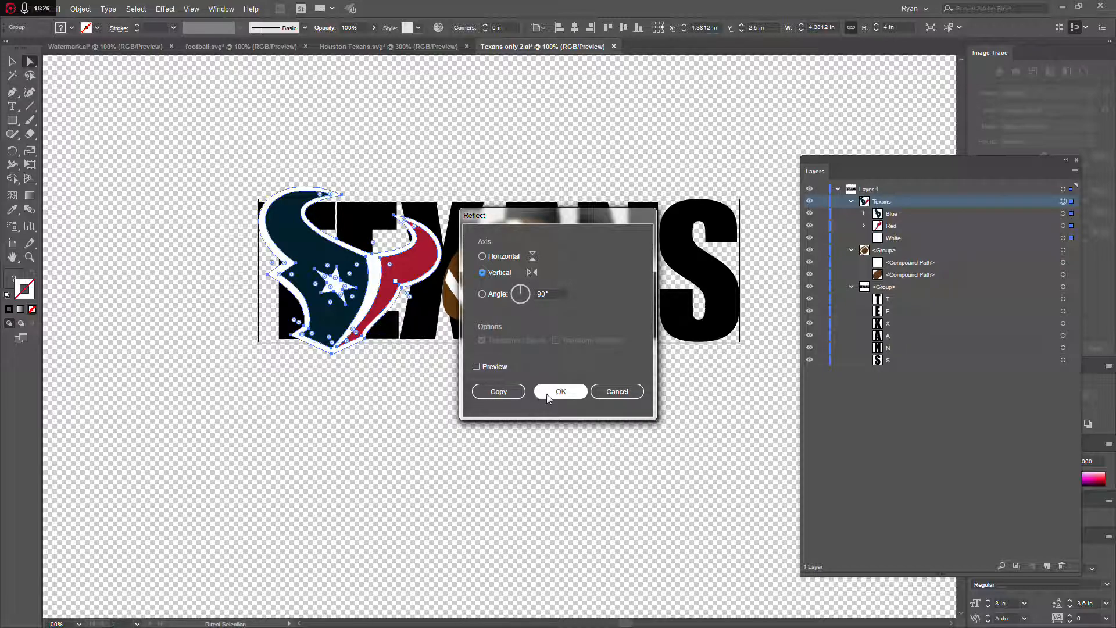
pyautogui.click(598, 390)
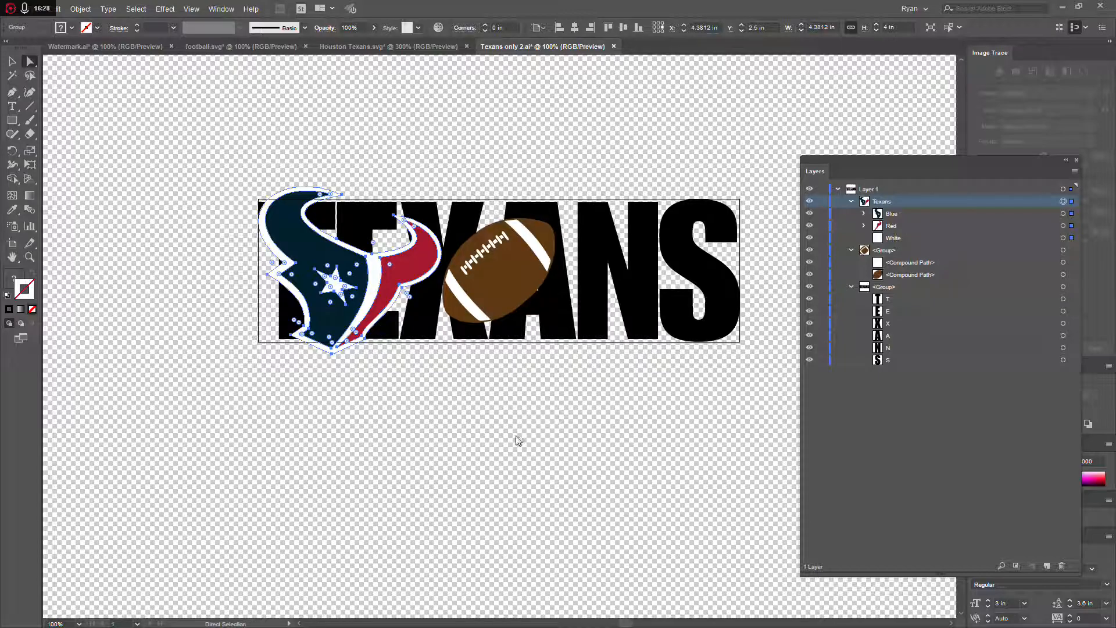
pyautogui.click(551, 431)
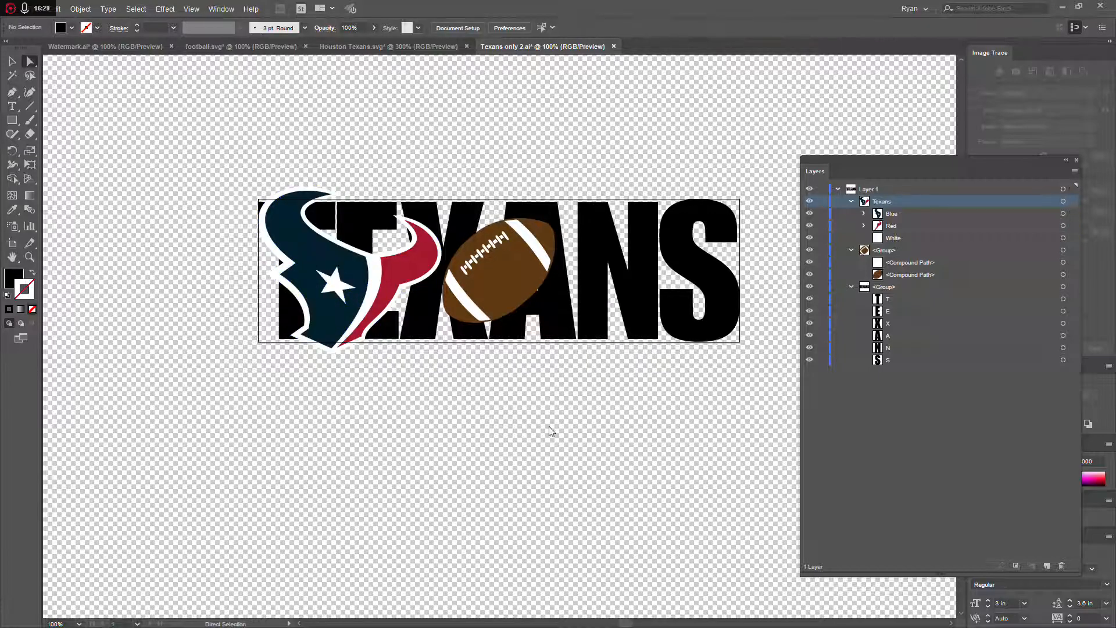
# Paste a duplicate of the Texans logo group and delete that duplicate.
pyautogui.click(1072, 201)
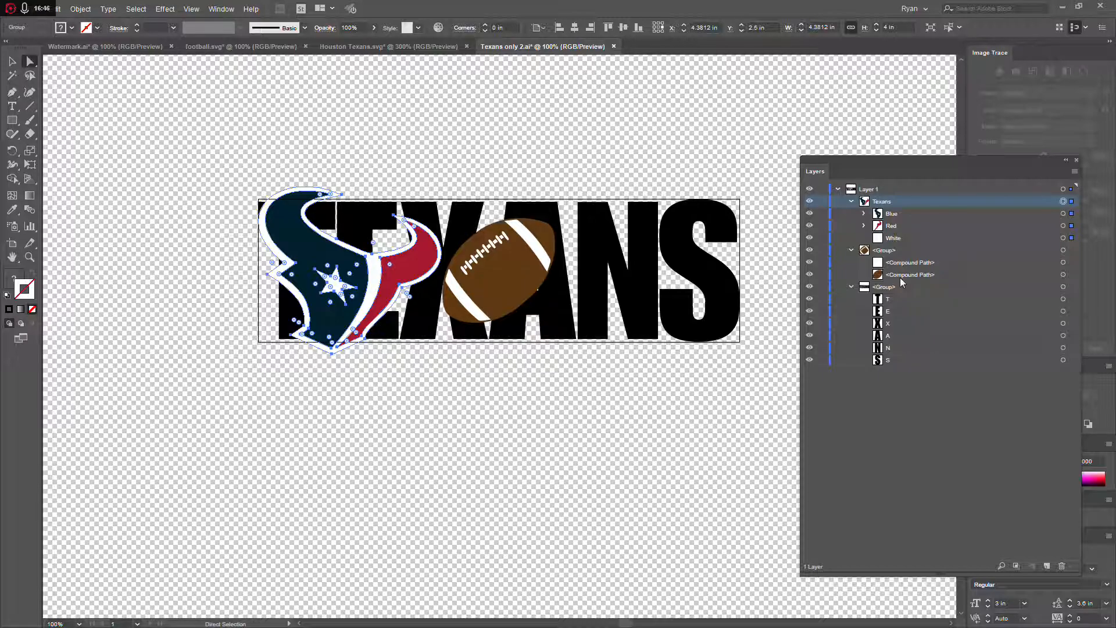
pyautogui.hotkey('ctrl', 'v')
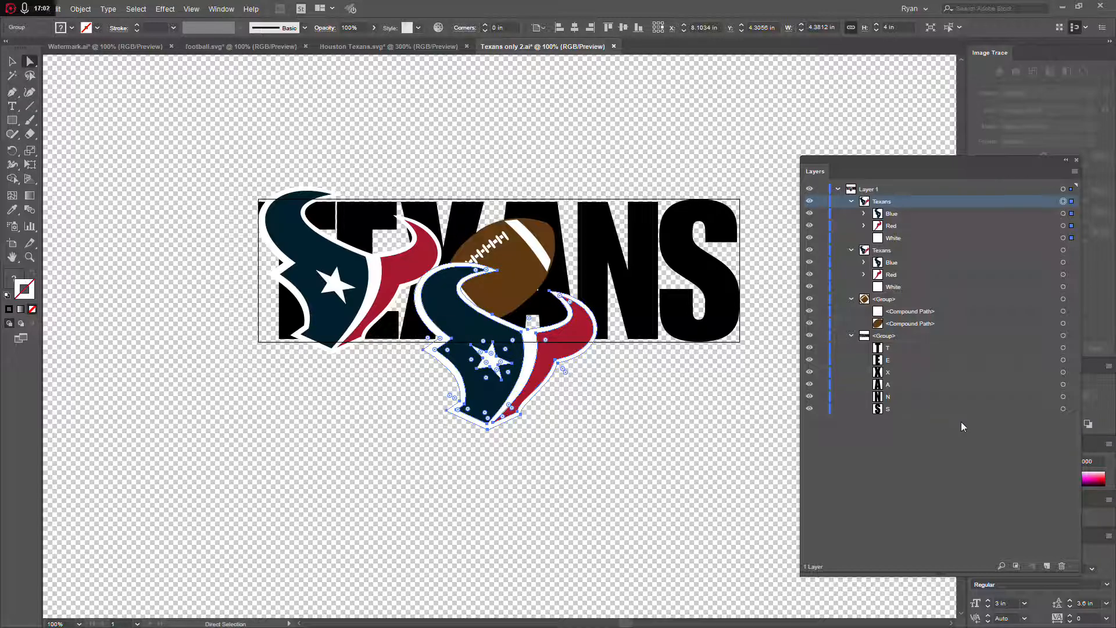
pyautogui.press('Delete')
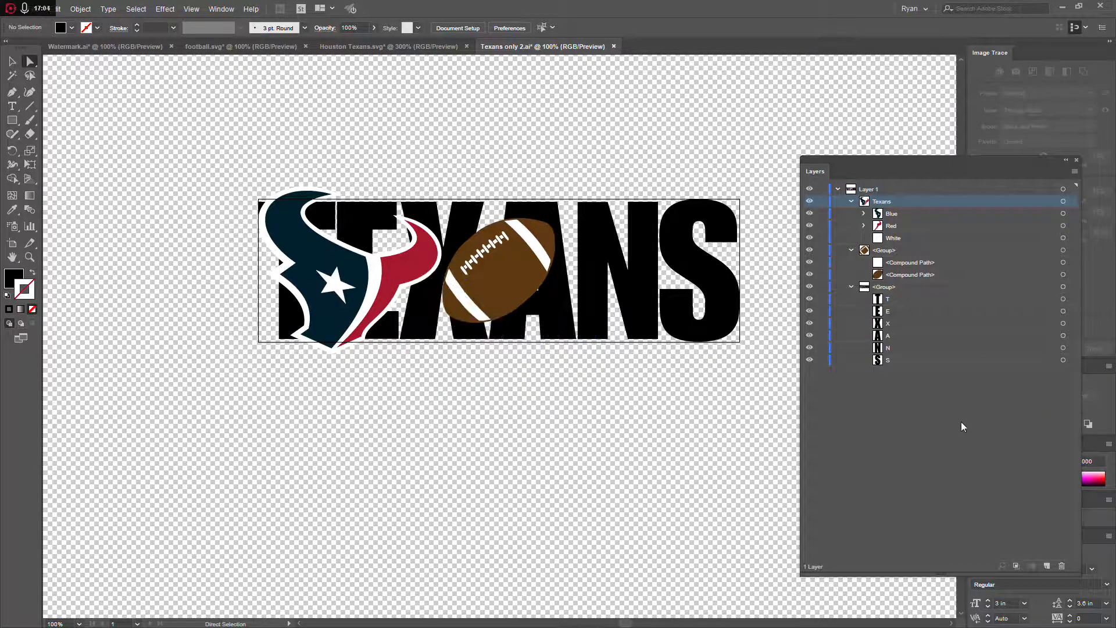
# Duplicate the Texans logo group in place, in front of the original.
pyautogui.click(1068, 204)
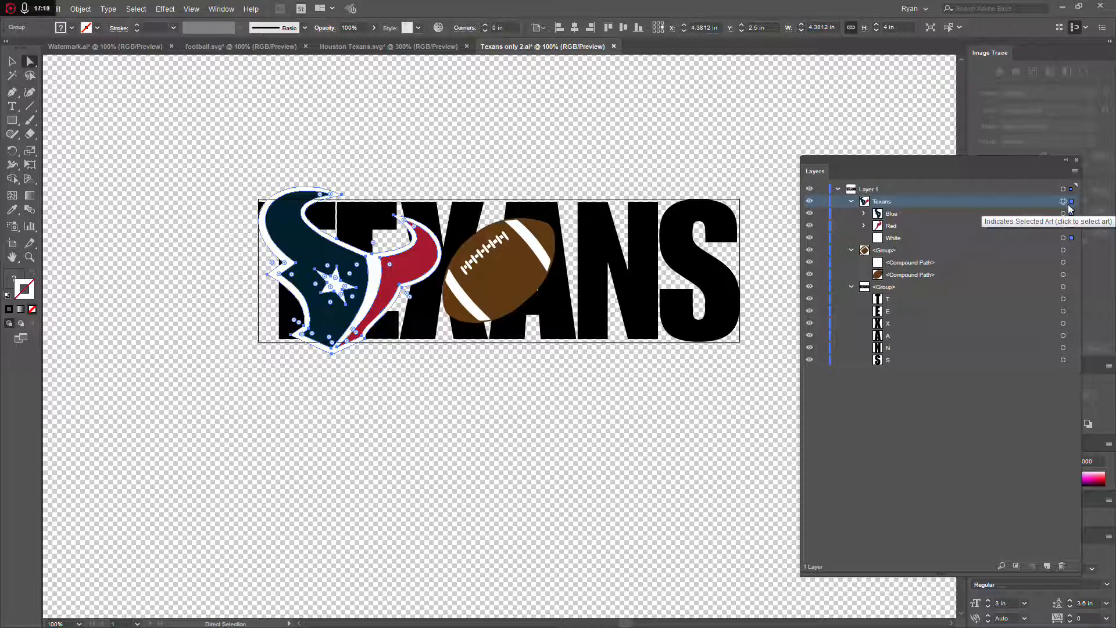
pyautogui.hotkey('ctrl', 'c')
pyautogui.hotkey('ctrl', 'f')
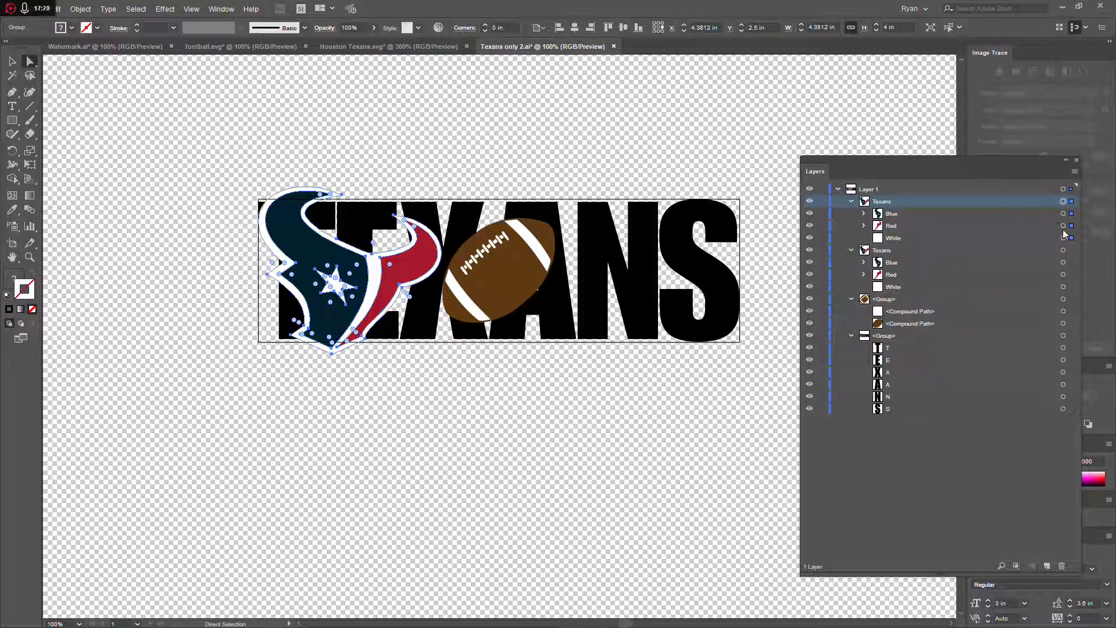
# Reflect the duplicated Texans logo across the vertical axis and align it to the artboard's right edge.
pyautogui.rightClick(423, 277)
pyautogui.moveTo(457, 377)
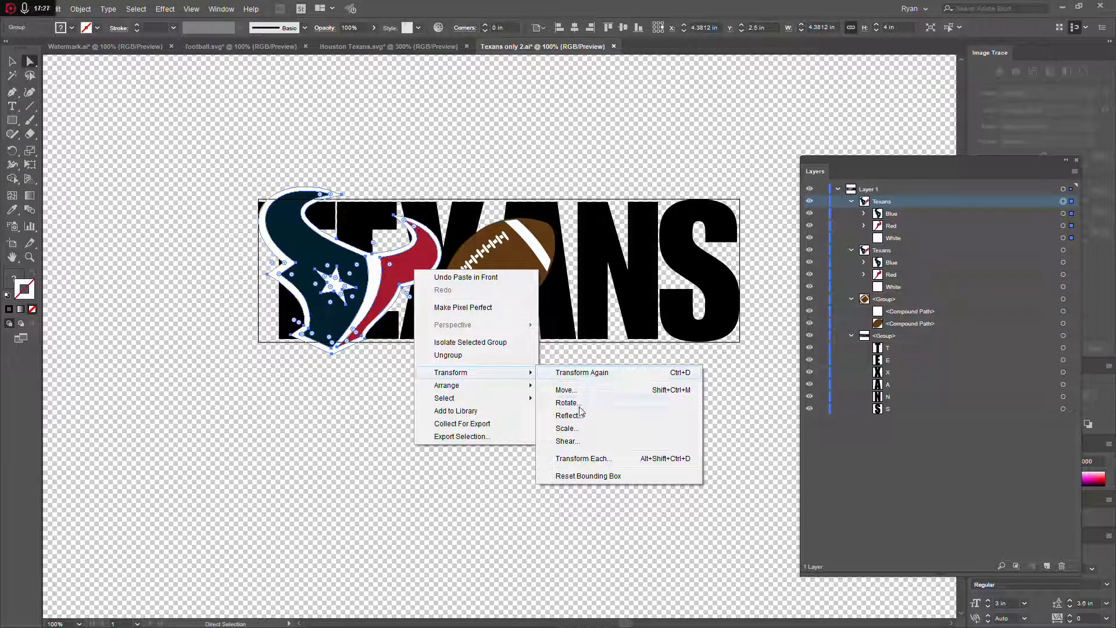
pyautogui.click(576, 416)
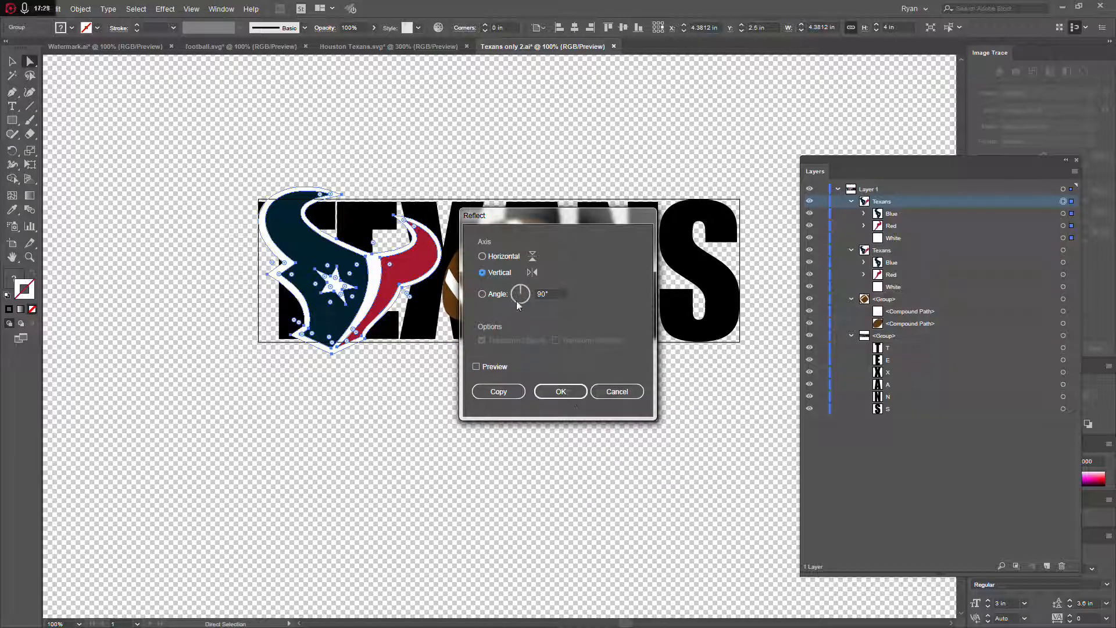
pyautogui.click(564, 391)
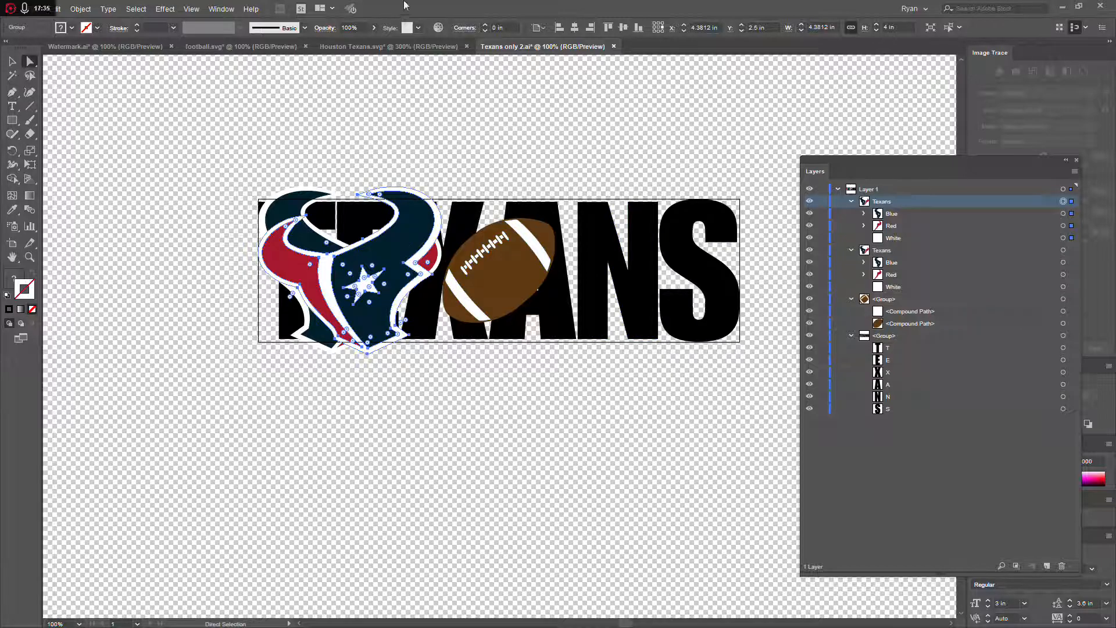
pyautogui.click(591, 29)
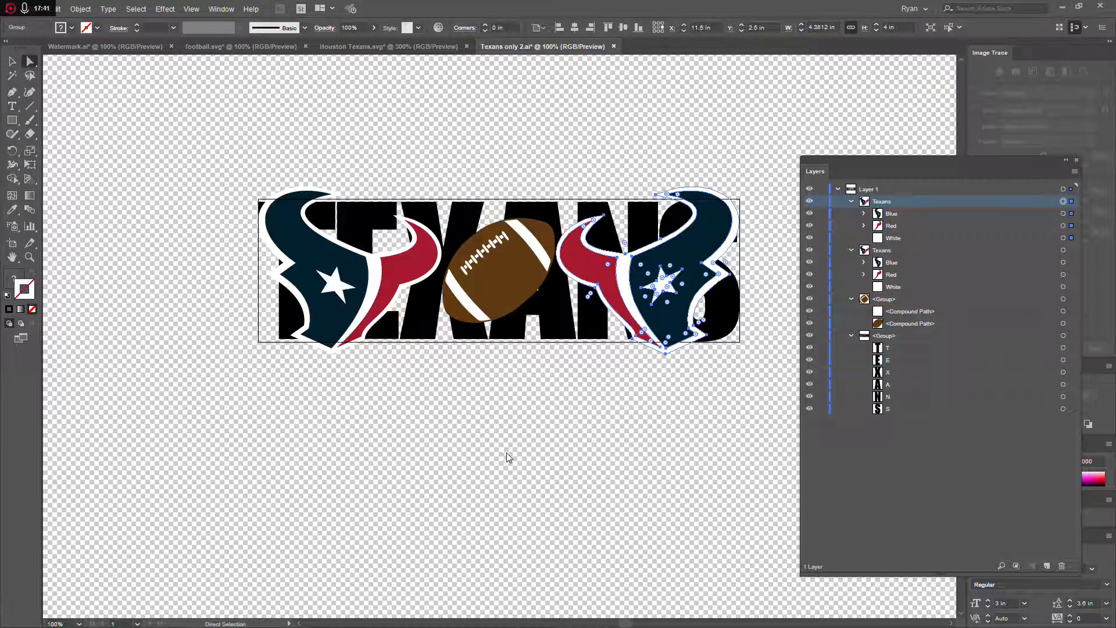
pyautogui.click(507, 452)
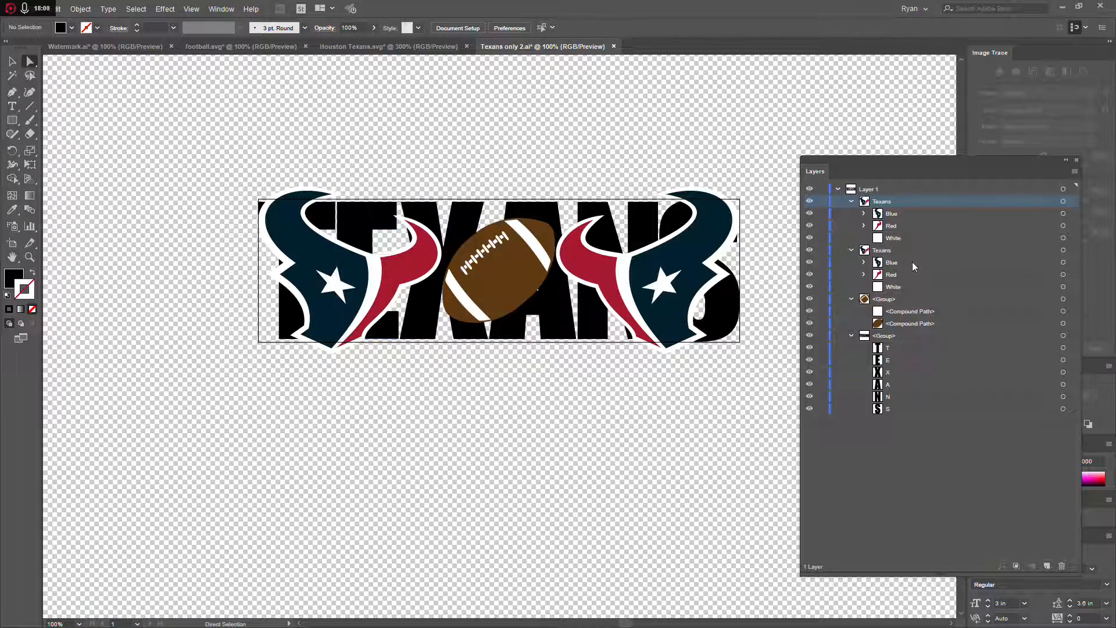
# Nudge the original Texans logo group slightly right, toward the football, to an X position of about 4.56 in.
pyautogui.click(922, 249)
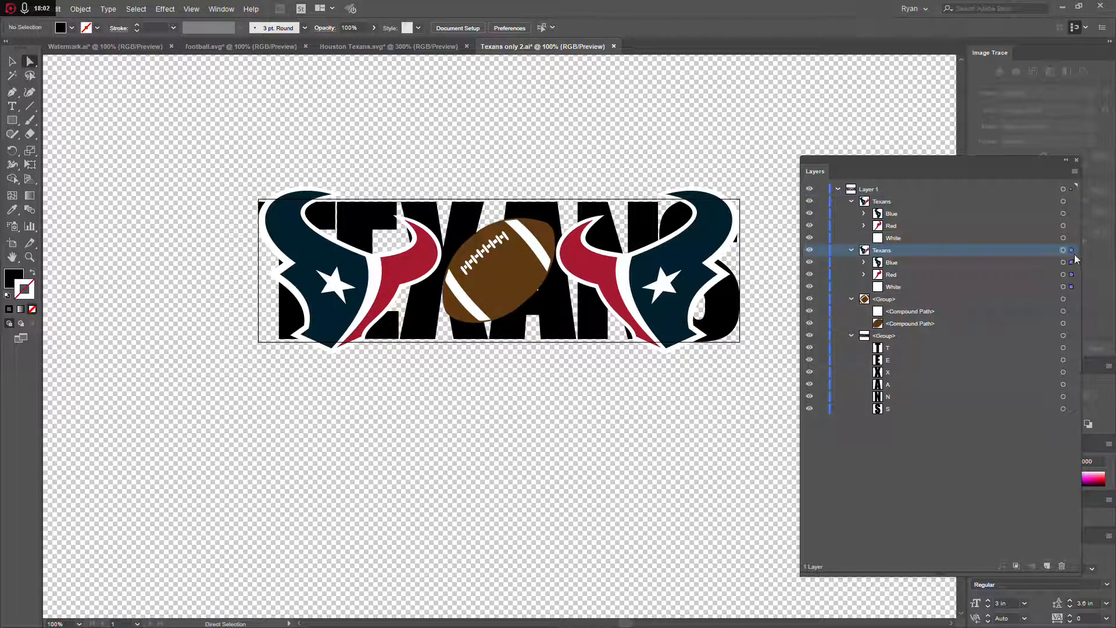
pyautogui.click(1074, 252)
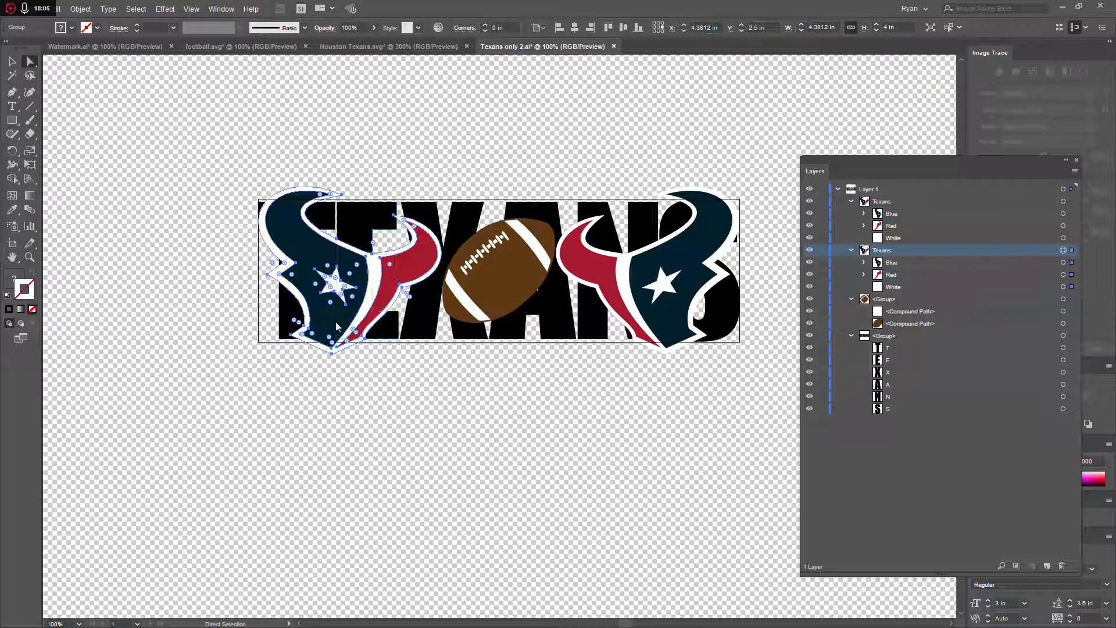
pyautogui.press('Right')
pyautogui.press('Right')
pyautogui.press('Right')
pyautogui.press('Right')
pyautogui.press('Right')
pyautogui.press('Right')
pyautogui.press('Right')
pyautogui.press('Right')
pyautogui.press('Right')
pyautogui.press('Right')
pyautogui.press('Right')
pyautogui.press('Right')
pyautogui.press('Right')
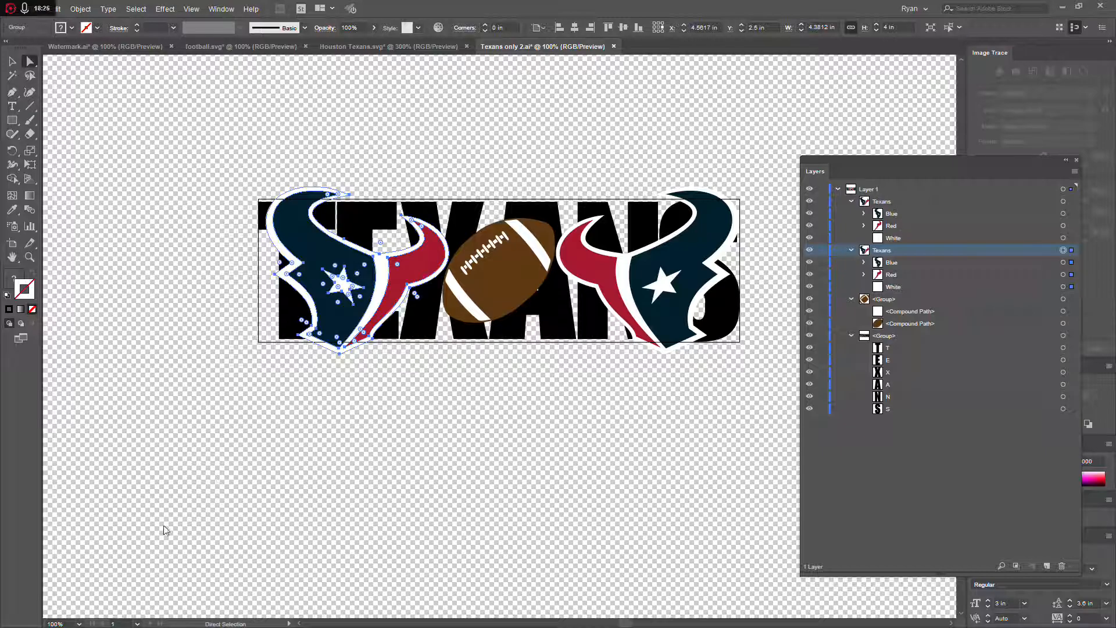
pyautogui.click(515, 536)
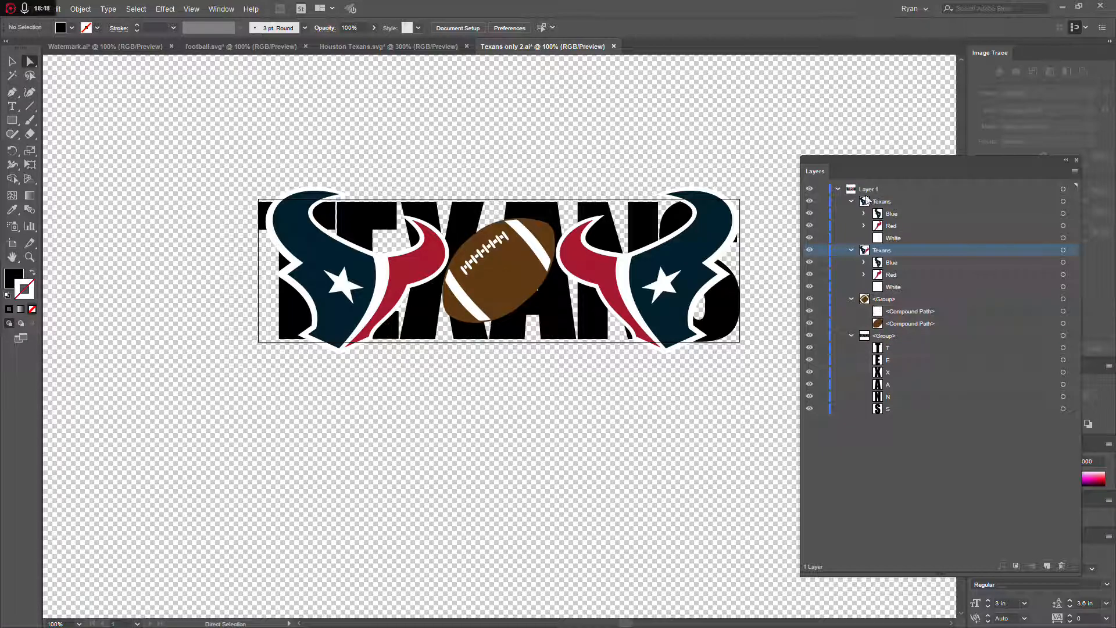
# Hide the mirrored Texans logo group and collapse its contents in the layer list.
pyautogui.click(873, 206)
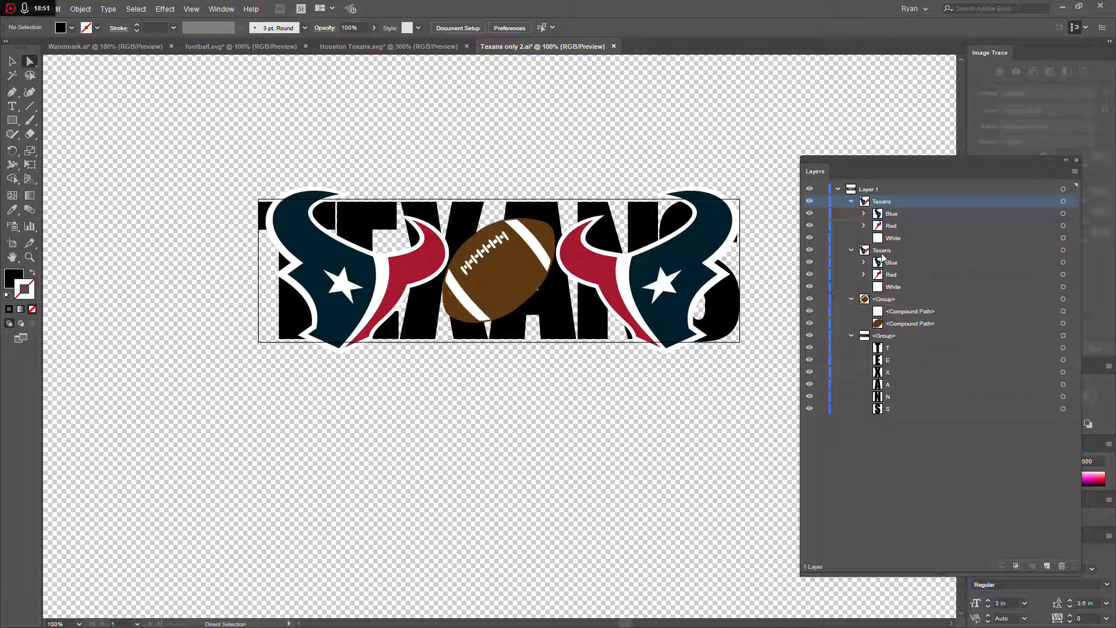
pyautogui.click(885, 257)
pyautogui.click(894, 299)
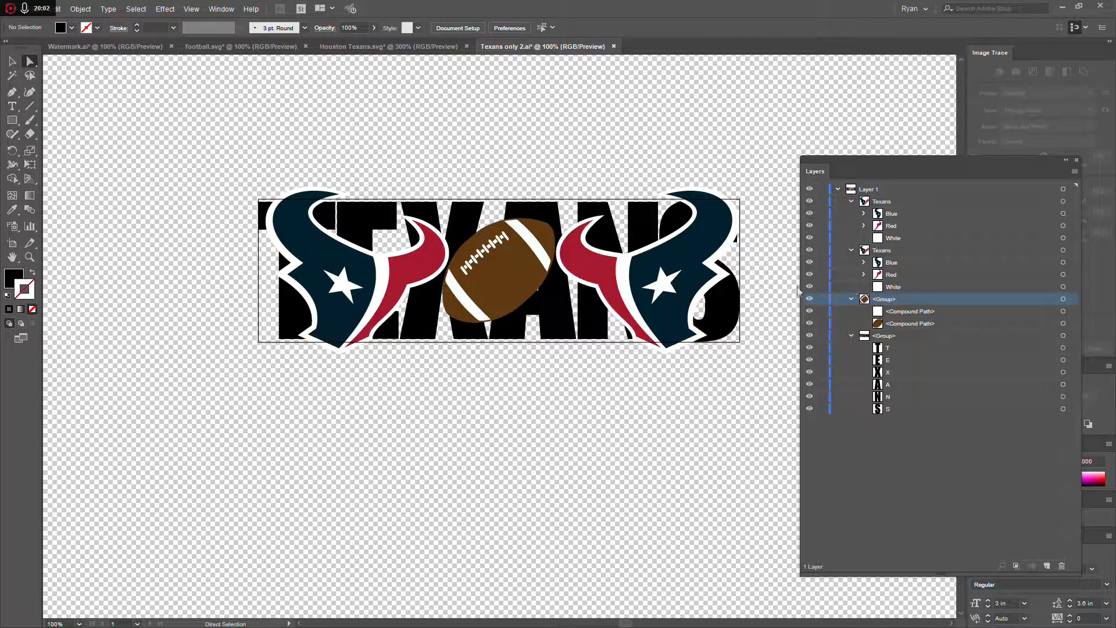
pyautogui.click(810, 202)
pyautogui.click(852, 201)
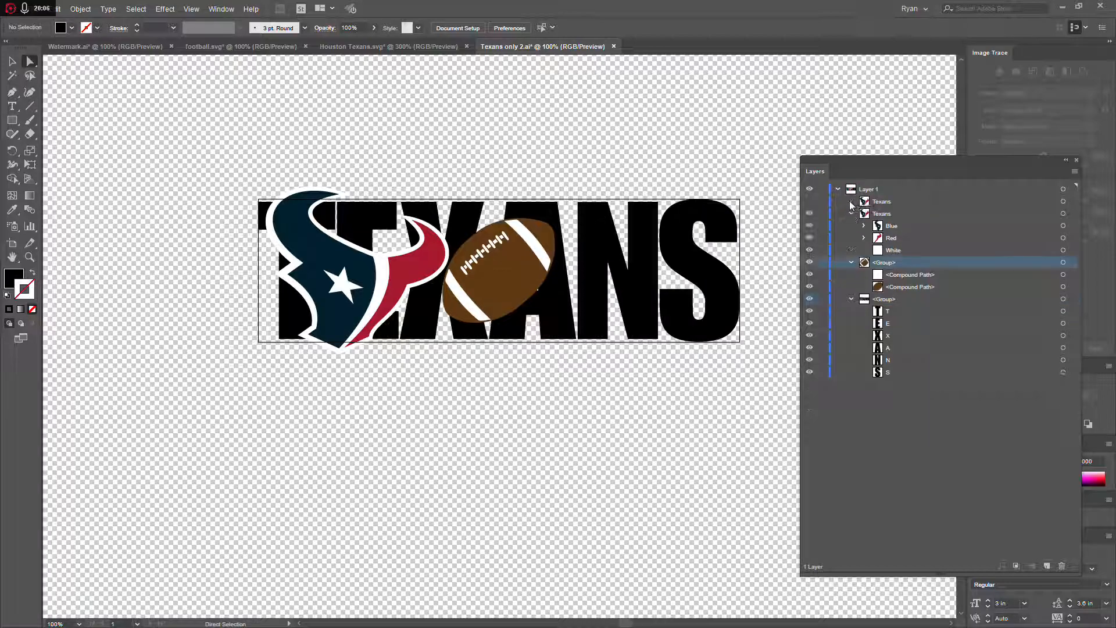
pyautogui.click(852, 263)
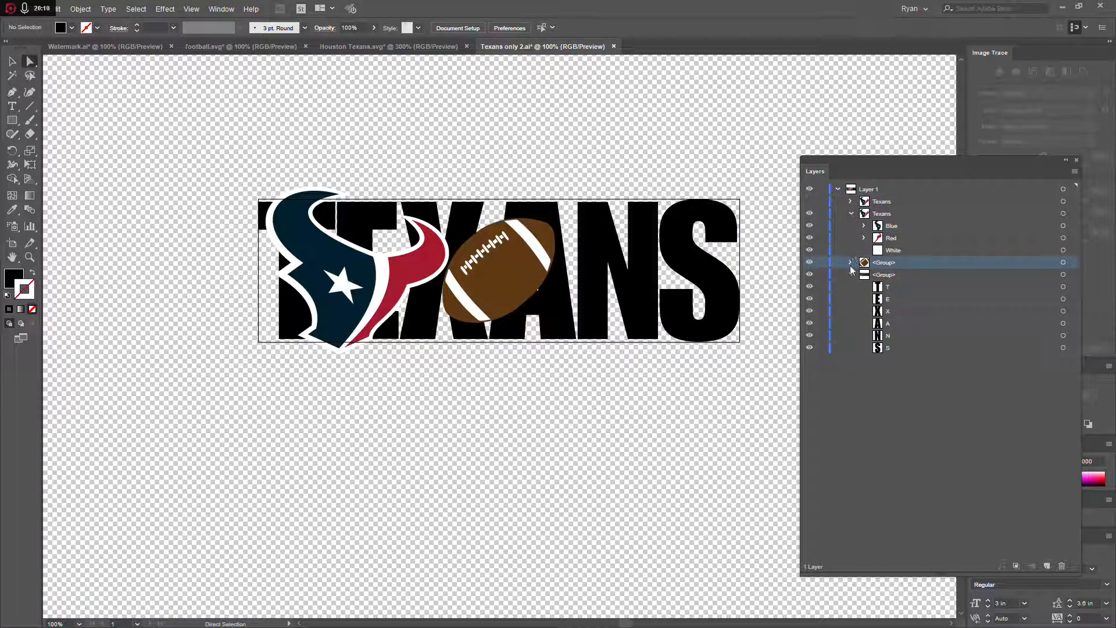
pyautogui.click(853, 263)
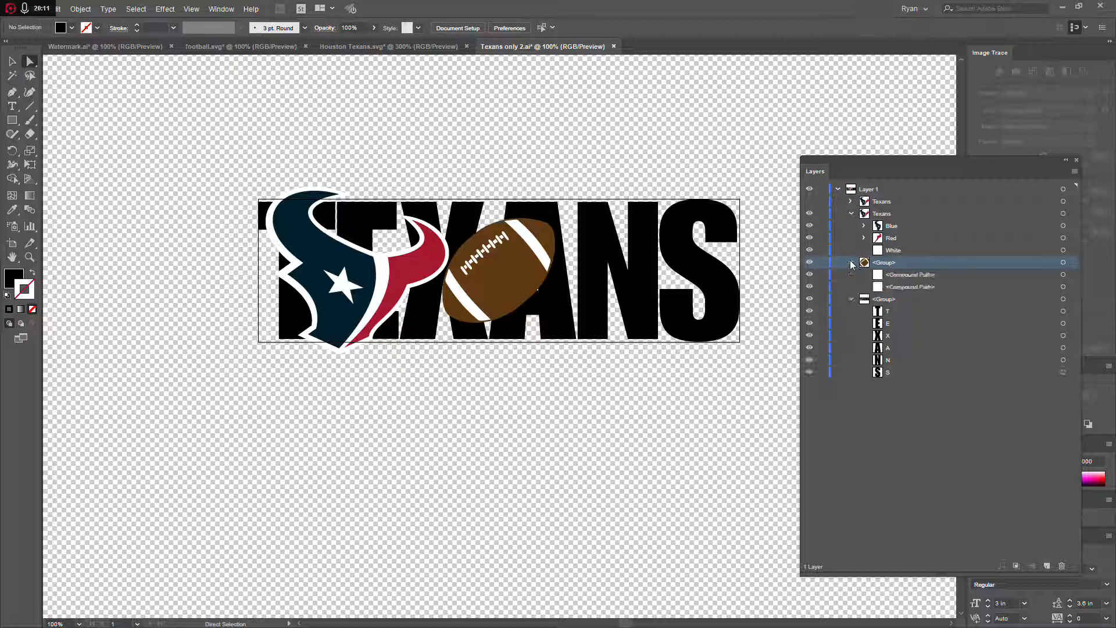
pyautogui.click(851, 214)
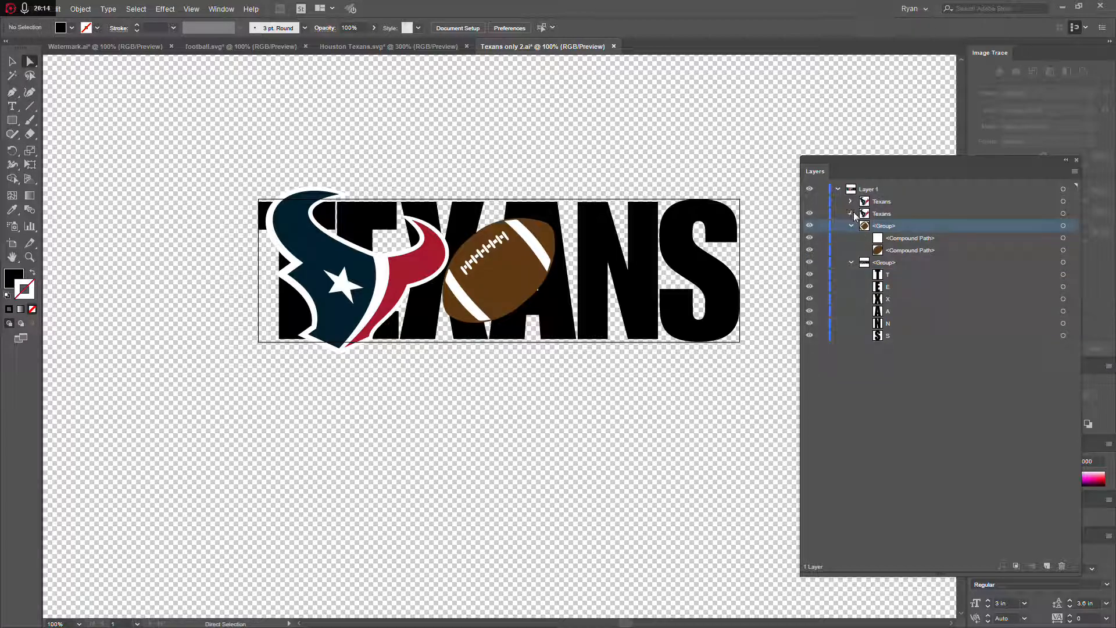
pyautogui.click(853, 214)
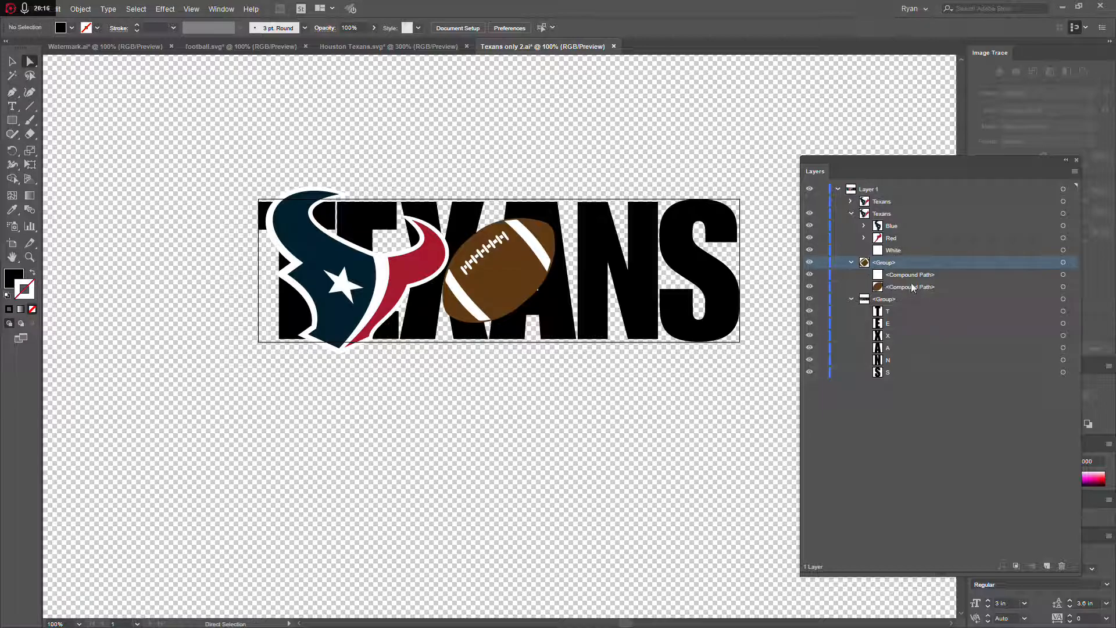
pyautogui.click(913, 287)
pyautogui.click(915, 274)
pyautogui.click(896, 250)
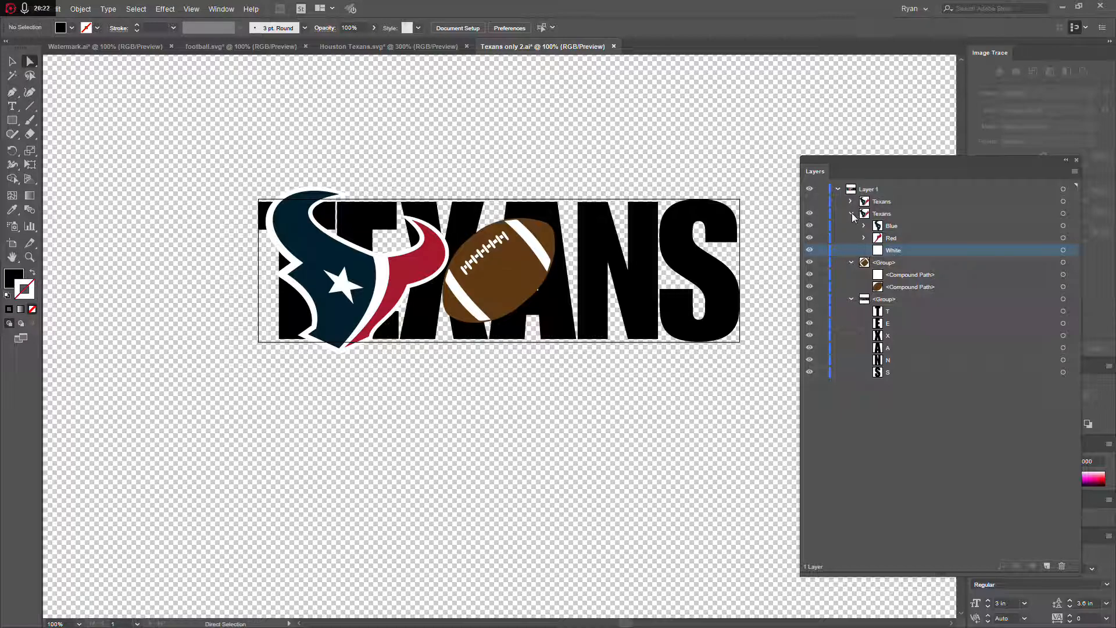
# Collapse the football group and move the original Texans logo group beneath it in the stacking order.
pyautogui.click(851, 262)
pyautogui.click(875, 219)
pyautogui.moveTo(876, 219); pyautogui.dragTo(875, 269)
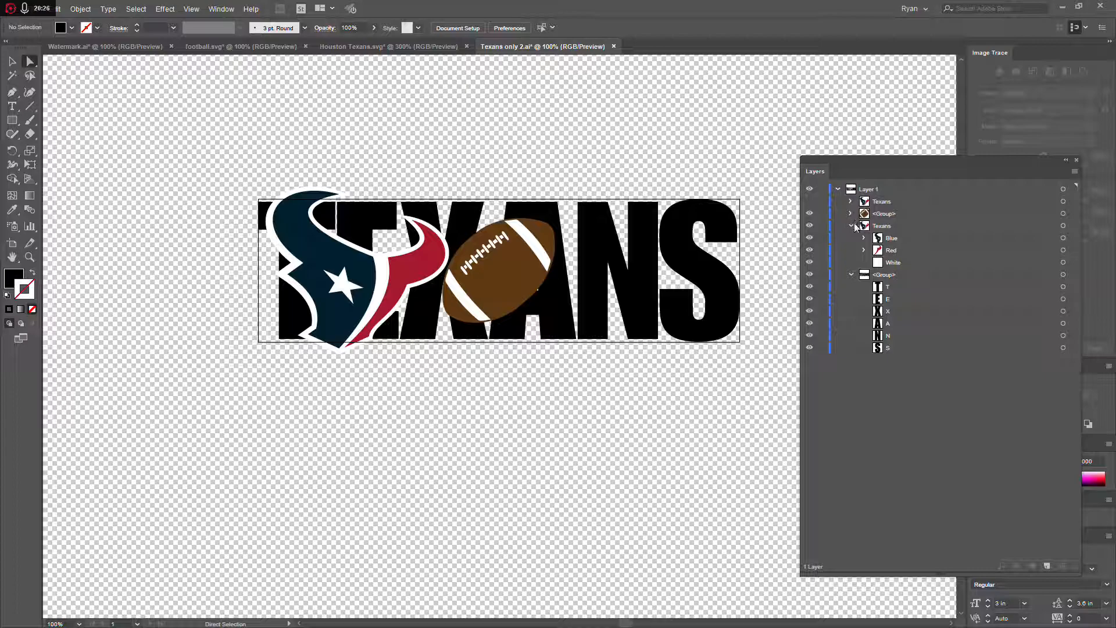
# Collapse the TEXANS letters group and duplicate it in place seven times.
pyautogui.click(851, 275)
pyautogui.moveTo(887, 280)
pyautogui.mouseDown()
pyautogui.moveTo(889, 269)
pyautogui.moveTo(873, 278)
pyautogui.mouseUp()
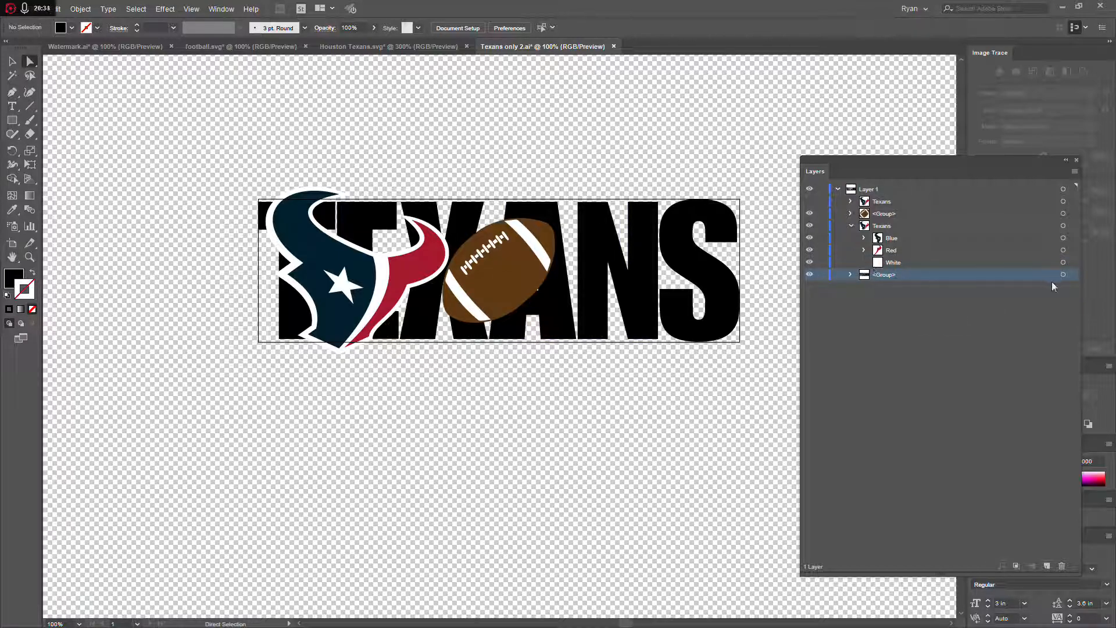
pyautogui.click(1068, 275)
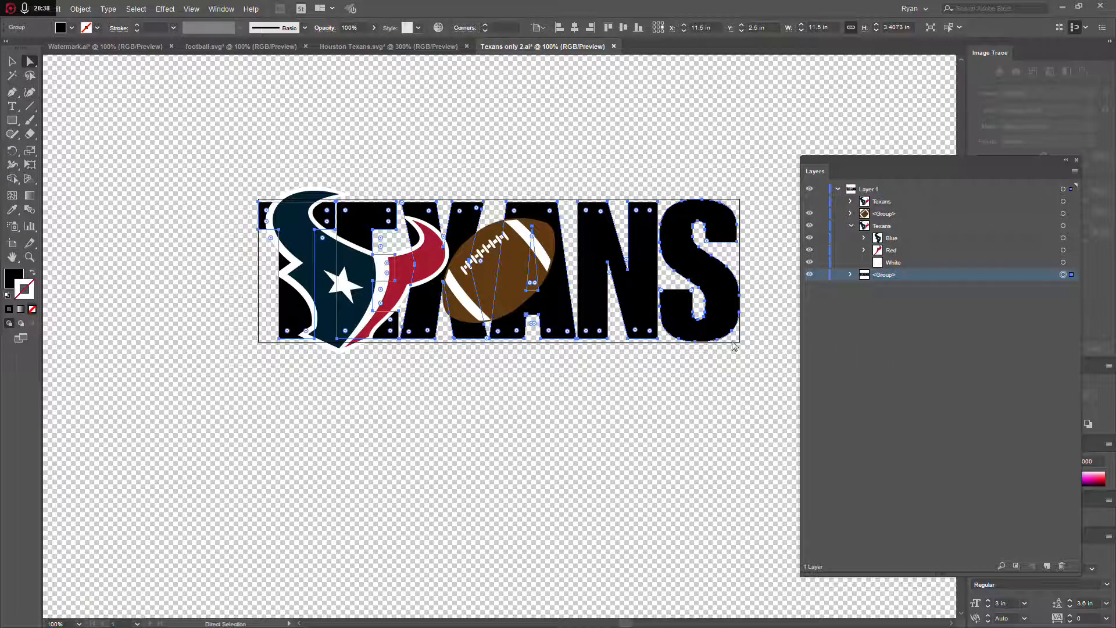
pyautogui.press('v')
pyautogui.press('a')
pyautogui.press('v')
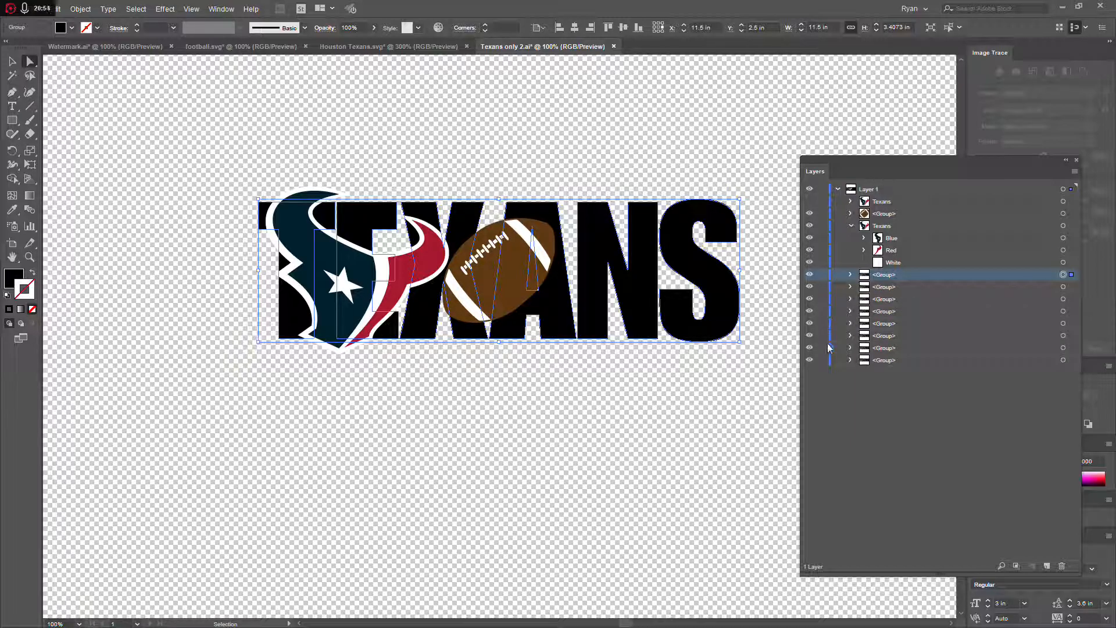
# Hide the seven lower letters groups, keeping only the topmost one visible, and show the mirrored Texans logo.
pyautogui.moveTo(806, 376); pyautogui.dragTo(812, 315)
pyautogui.click(814, 378)
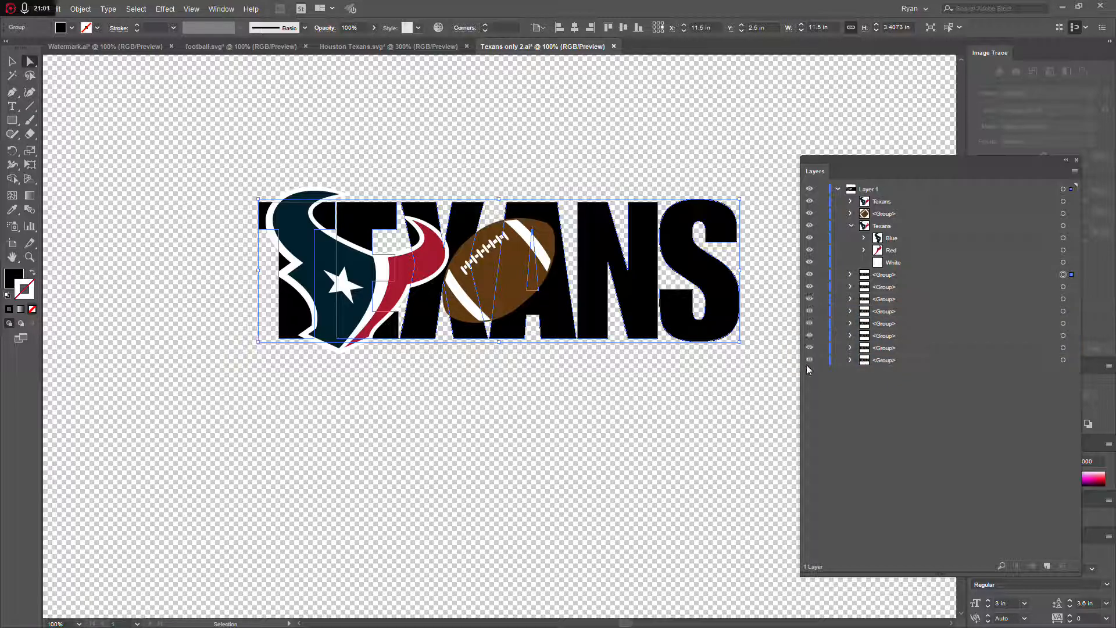
pyautogui.click(809, 360)
pyautogui.moveTo(809, 325); pyautogui.dragTo(811, 286)
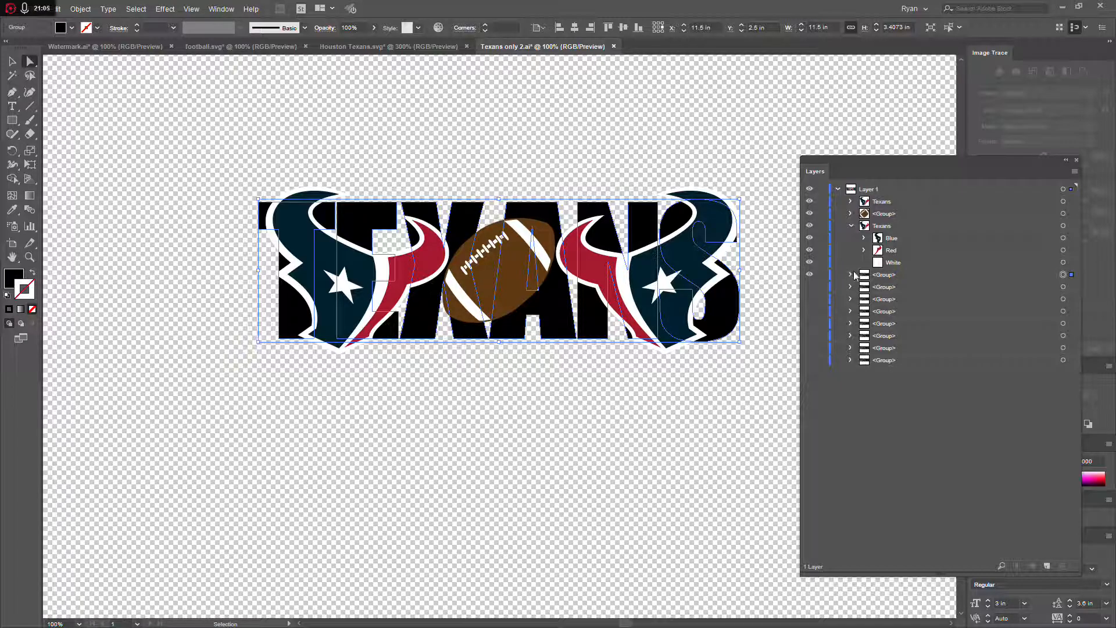
# Hide the original logo's red and blue parts, the football and the mirrored logo, and clear the selection.
pyautogui.click(810, 251)
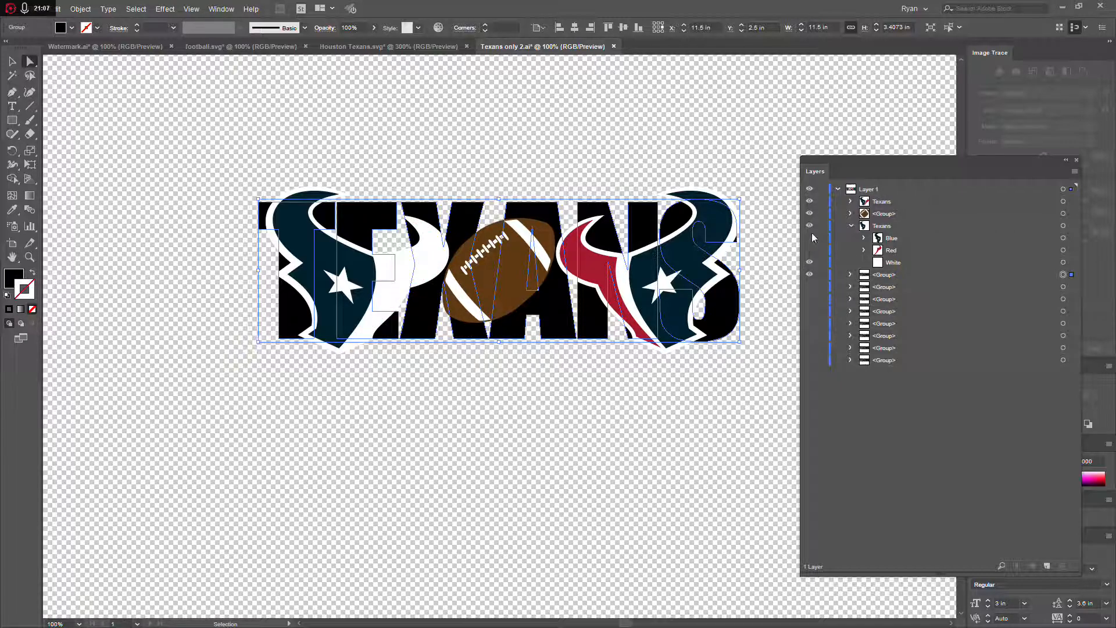
pyautogui.click(811, 238)
pyautogui.click(809, 214)
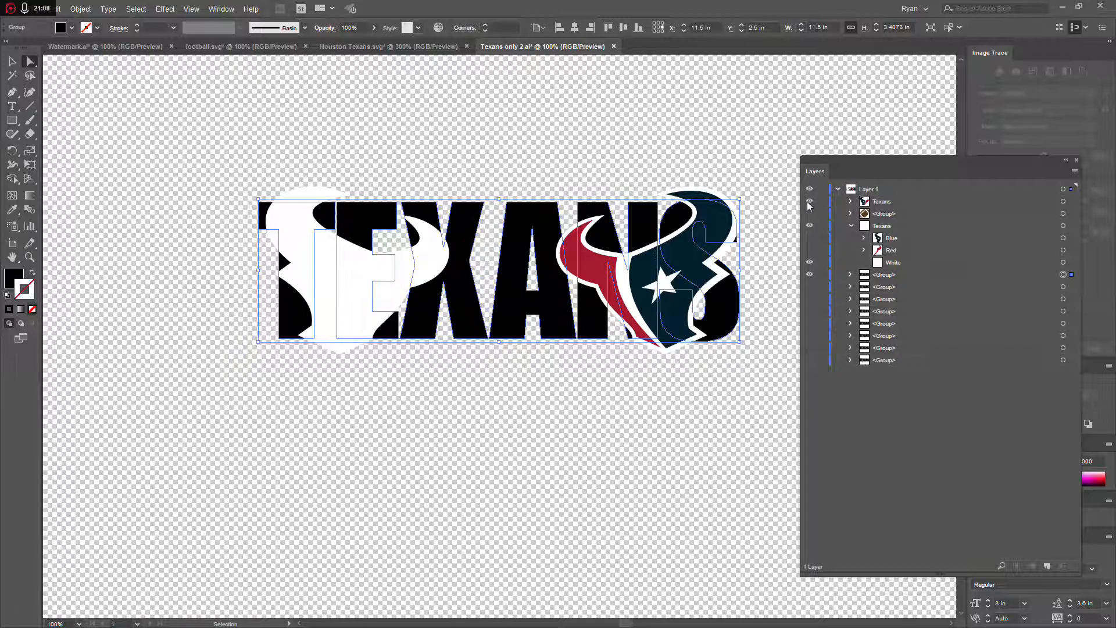
pyautogui.click(810, 201)
pyautogui.press('a')
pyautogui.click(274, 490)
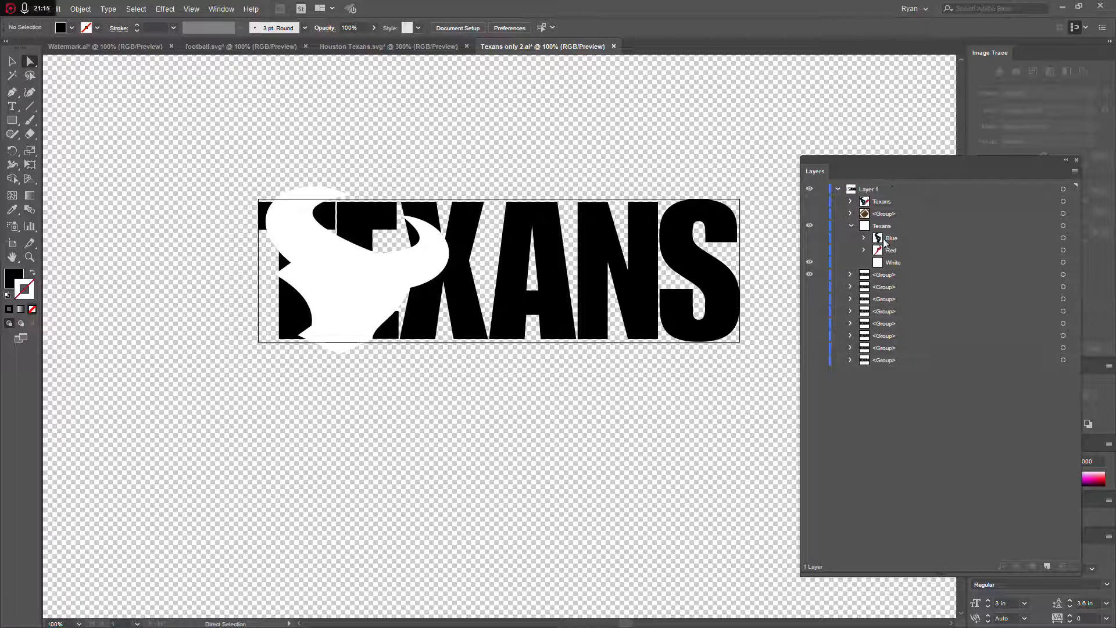
# Select the original logo's white shape together with the topmost TEXANS letters group.
pyautogui.click(941, 263)
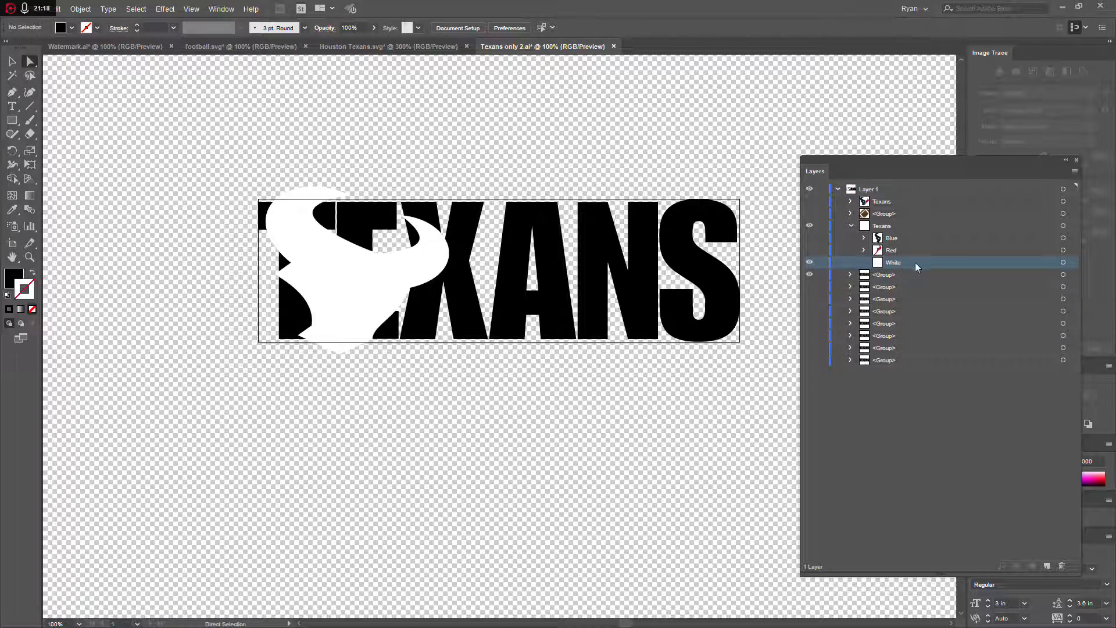
pyautogui.click(1072, 263)
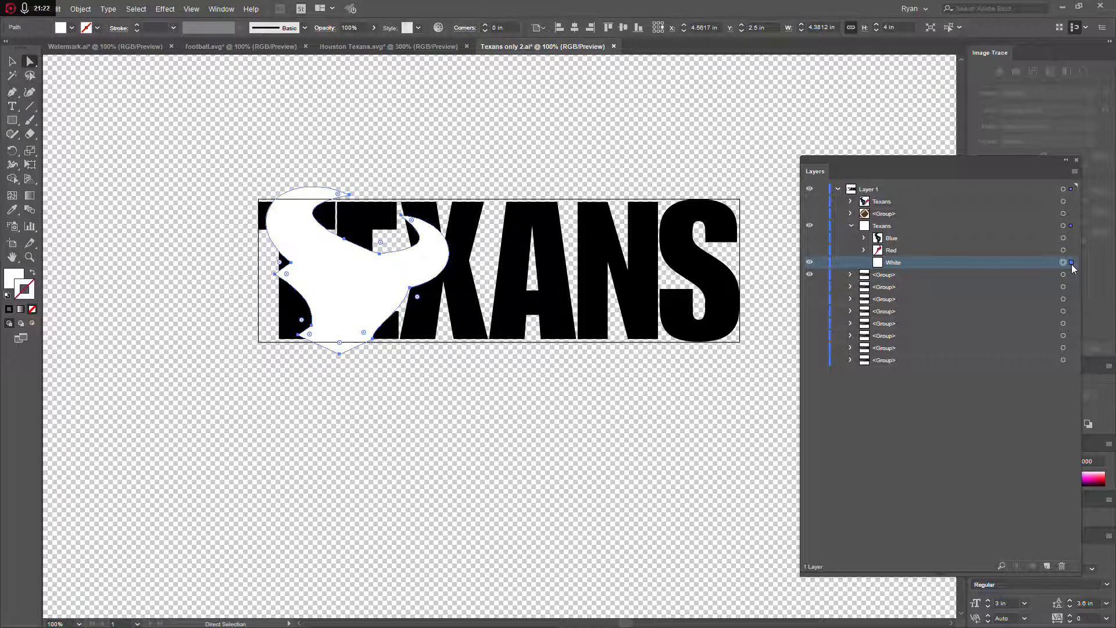
pyautogui.keyDown('shift'); pyautogui.click(1071, 276); pyautogui.keyUp('shift')
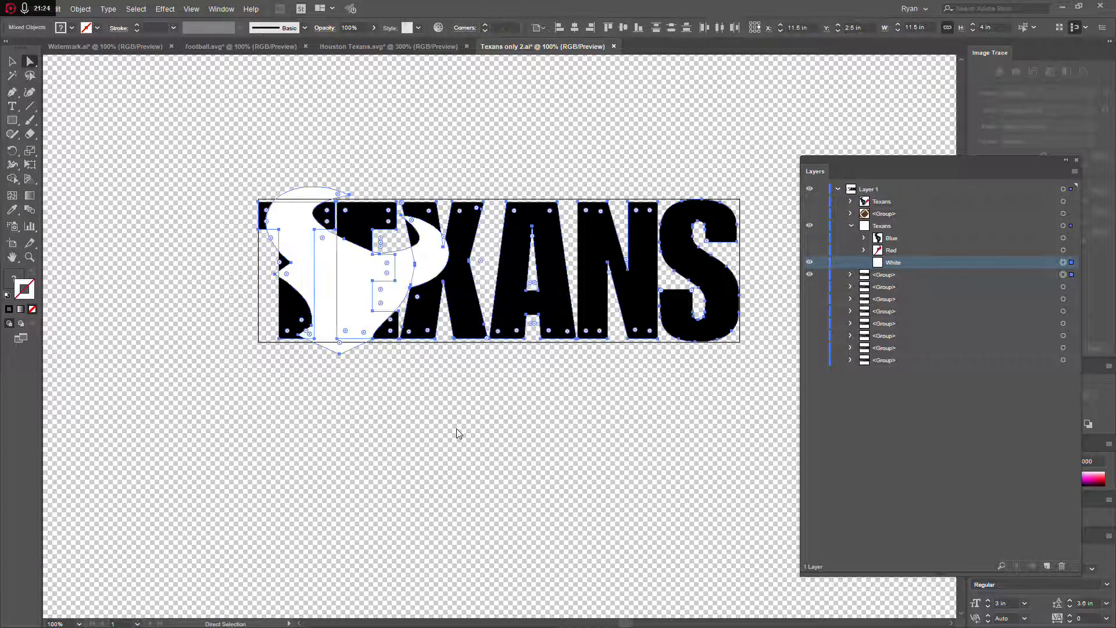
# Move the floating layer list off the docked controls and display the Pathfinder operations.
pyautogui.moveTo(920, 161); pyautogui.dragTo(173, 273)
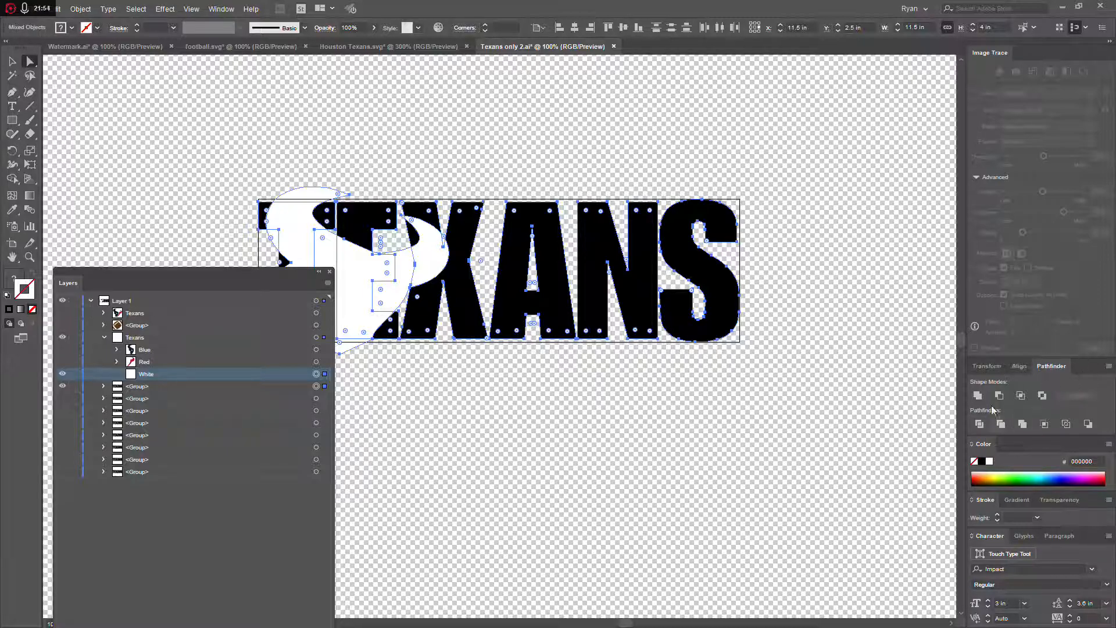
pyautogui.click(210, 10)
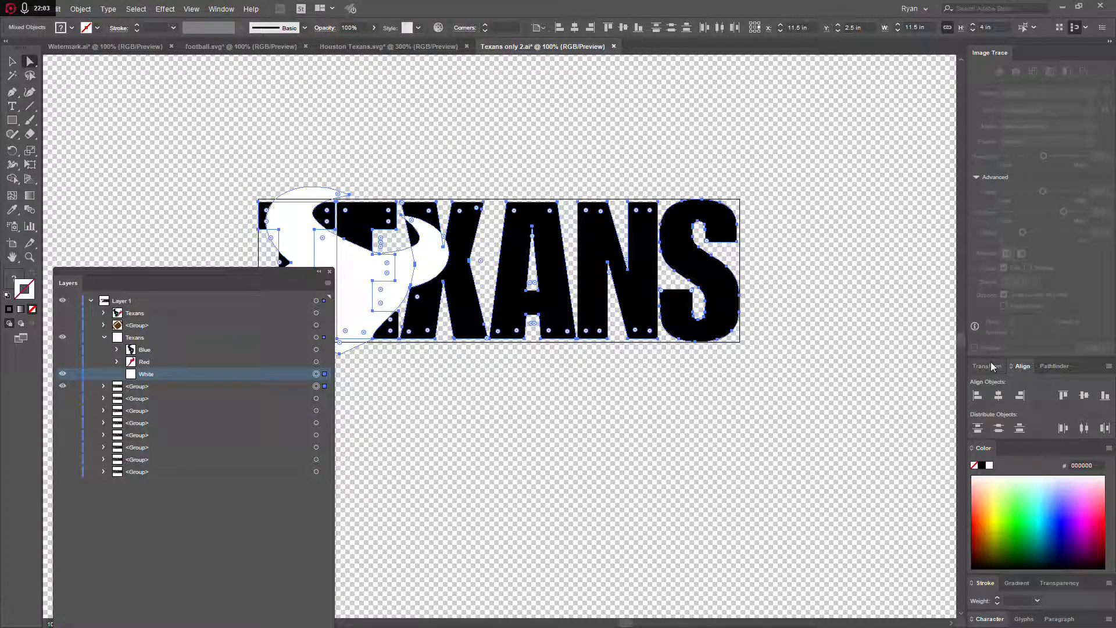
pyautogui.click(990, 366)
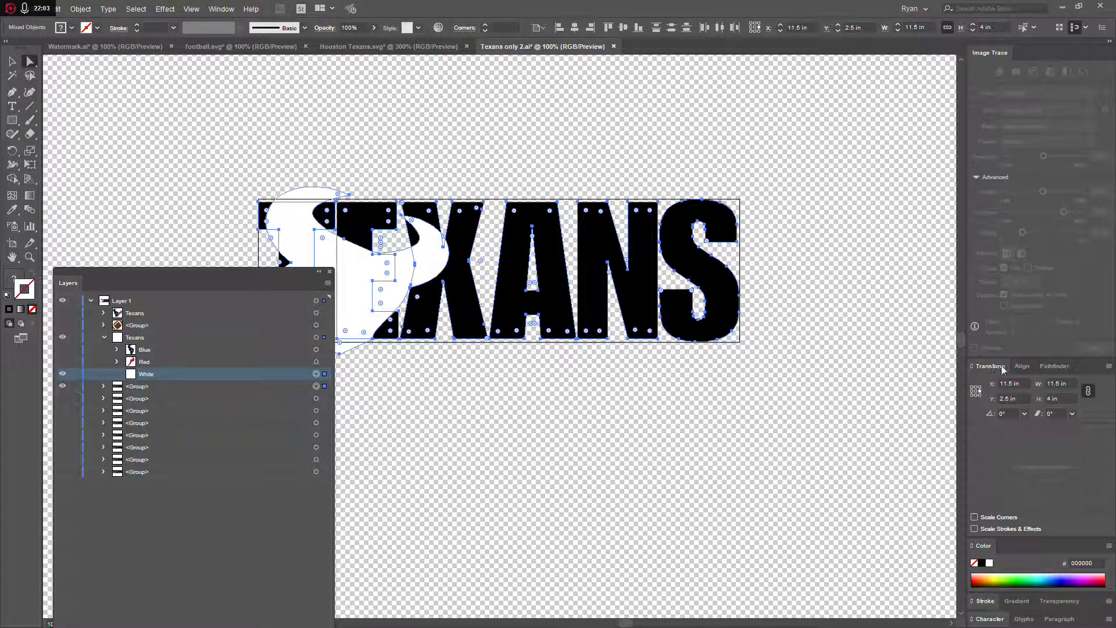
pyautogui.click(1046, 366)
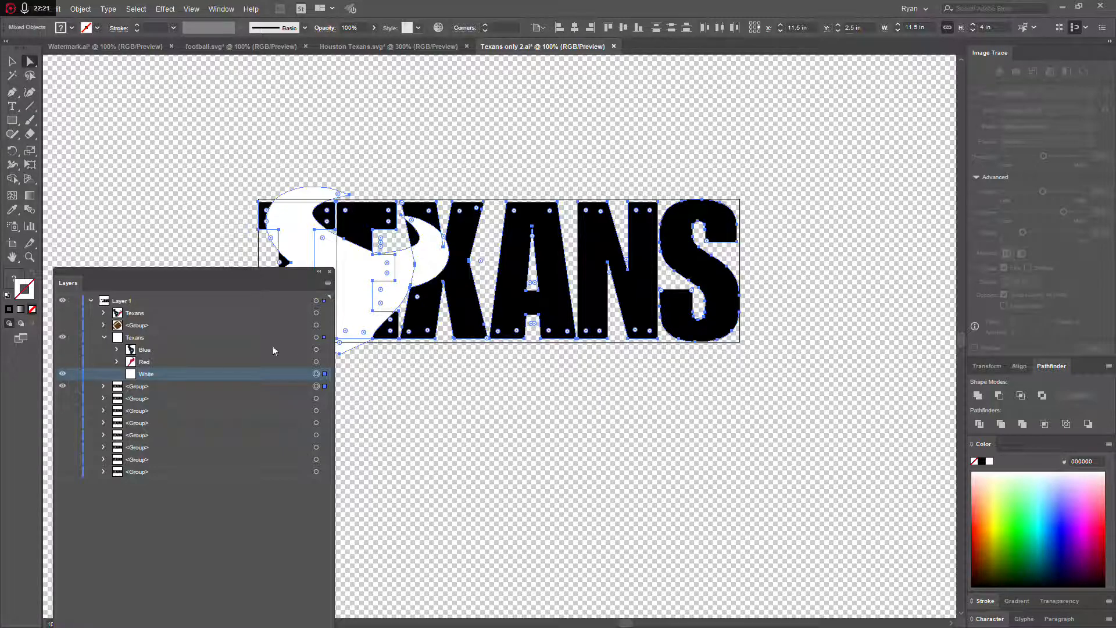
# Divide the white logo shape and the TEXANS letters with Pathfinder Divide, then clear the selection.
pyautogui.moveTo(189, 283); pyautogui.dragTo(807, 417)
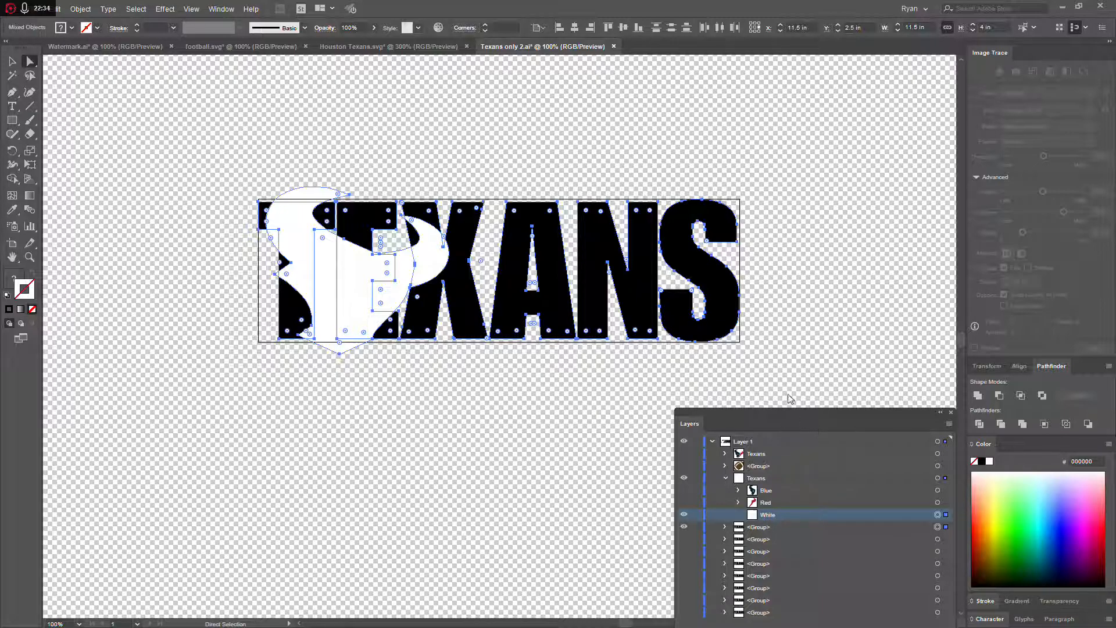
pyautogui.click(980, 425)
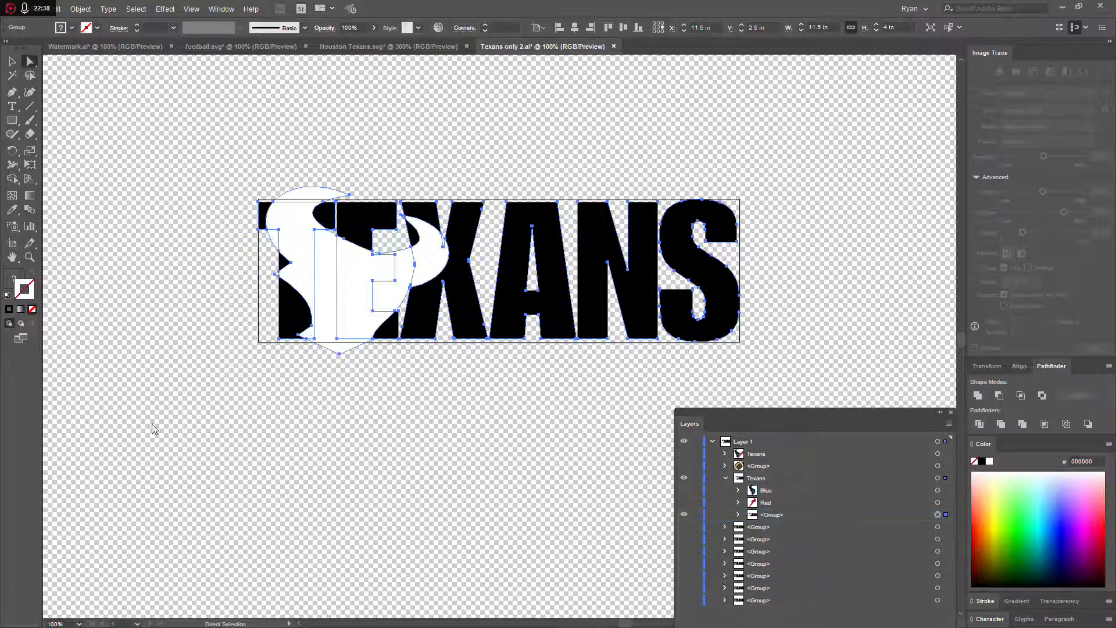
pyautogui.click(328, 393)
# Delete the divided white logo pieces that fall outside the TEXANS letters.
pyautogui.scroll(2, 328, 389)
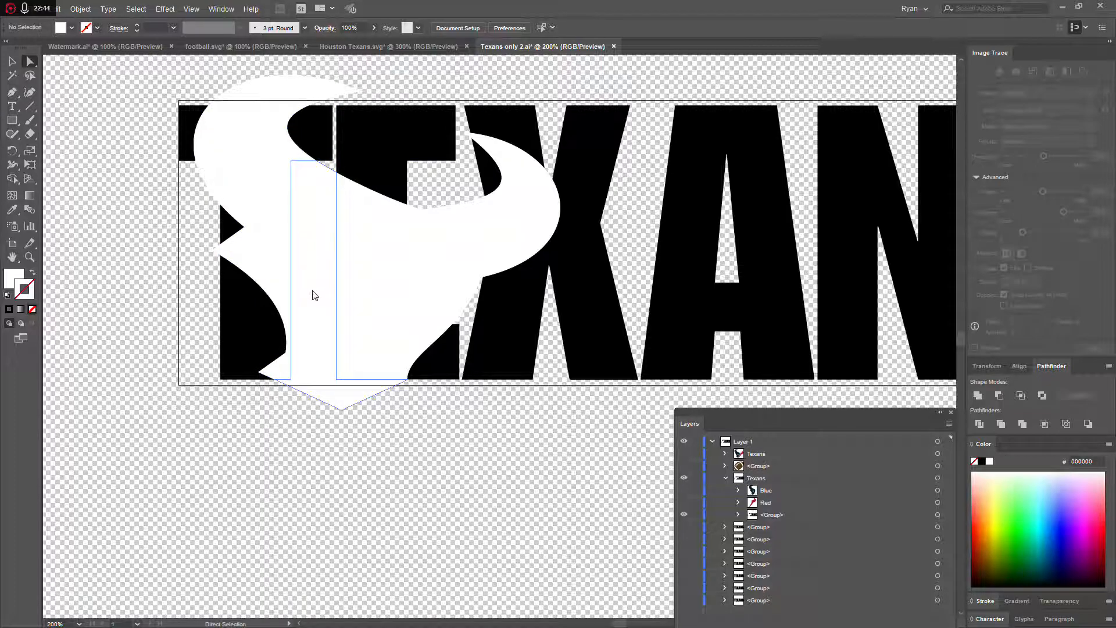
pyautogui.click(320, 273)
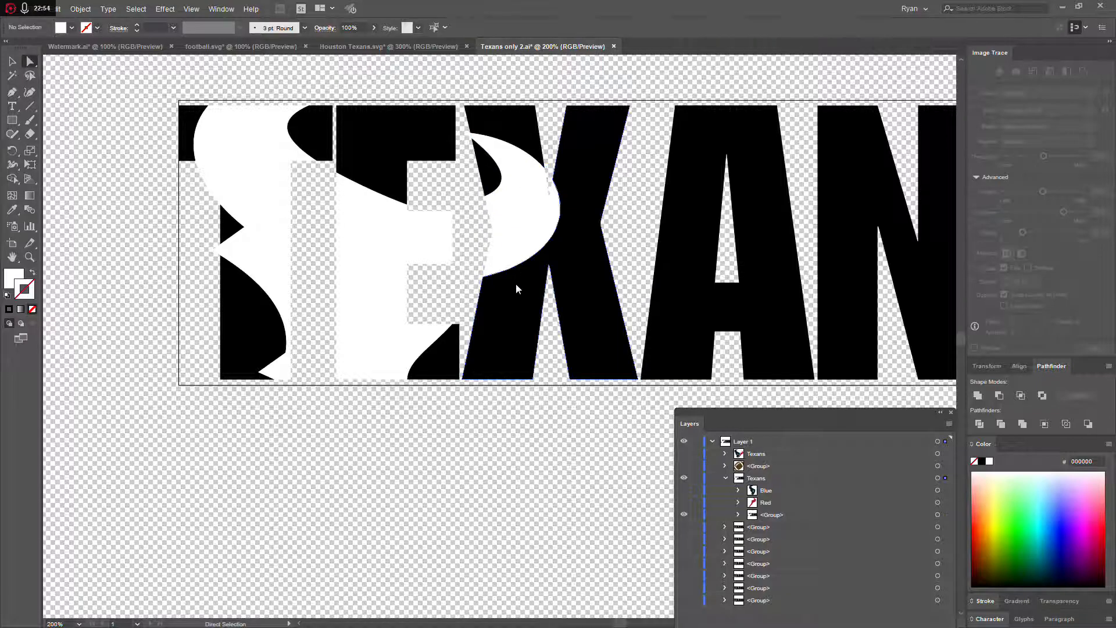
pyautogui.click(212, 177)
pyautogui.press('Delete')
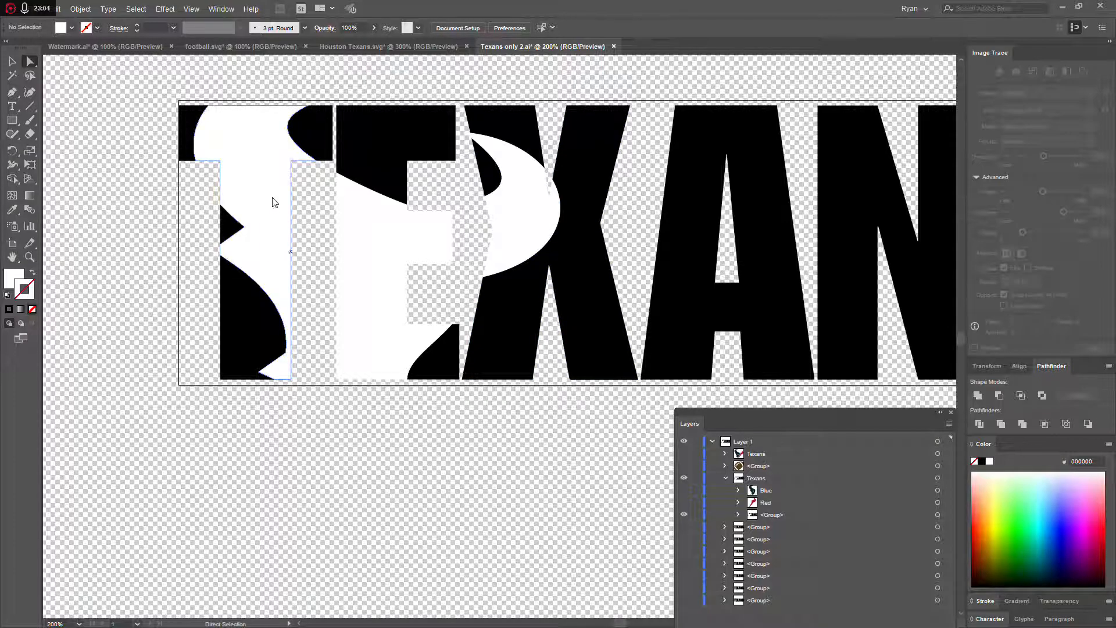
# Group the remaining white pieces inside the T, E and X, and expand the divided group in the layer list.
pyautogui.click(258, 174)
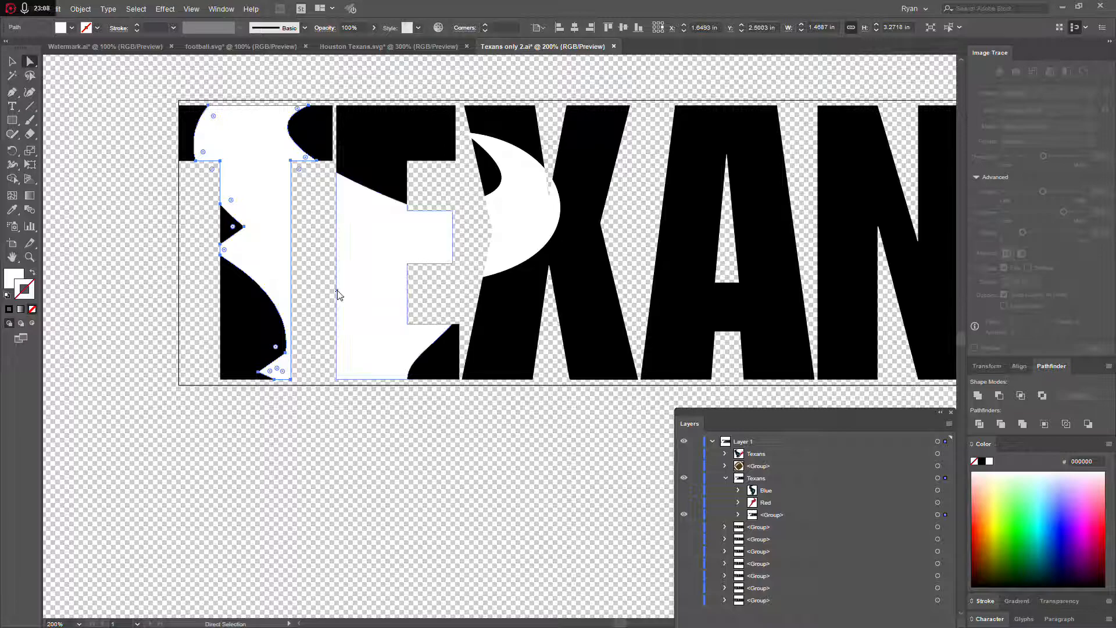
pyautogui.keyDown('shift'); pyautogui.click(384, 260); pyautogui.keyUp('shift')
pyautogui.keyDown('shift'); pyautogui.click(524, 242); pyautogui.keyUp('shift')
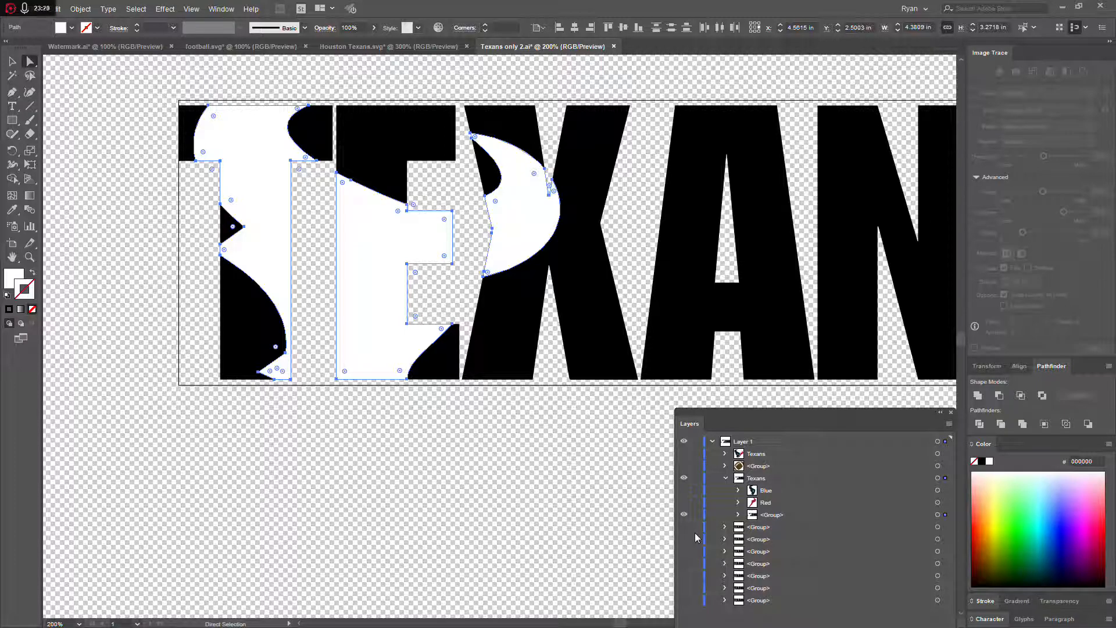
pyautogui.click(738, 515)
pyautogui.moveTo(791, 416); pyautogui.dragTo(850, 329)
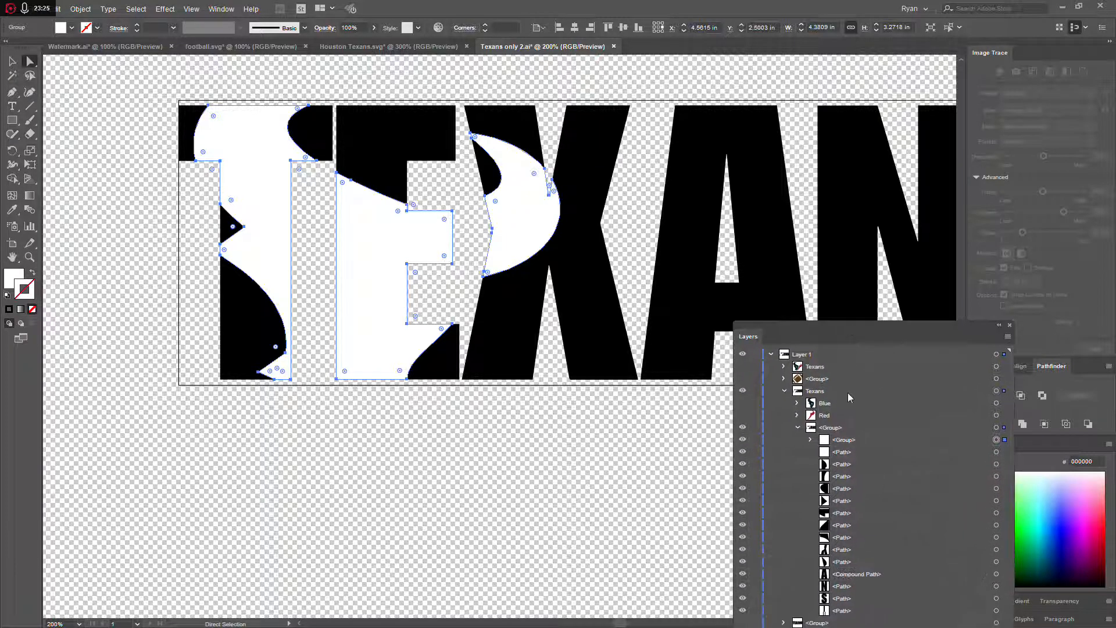
# Hide and reshow the new white group to check which pieces it contains.
pyautogui.click(840, 444)
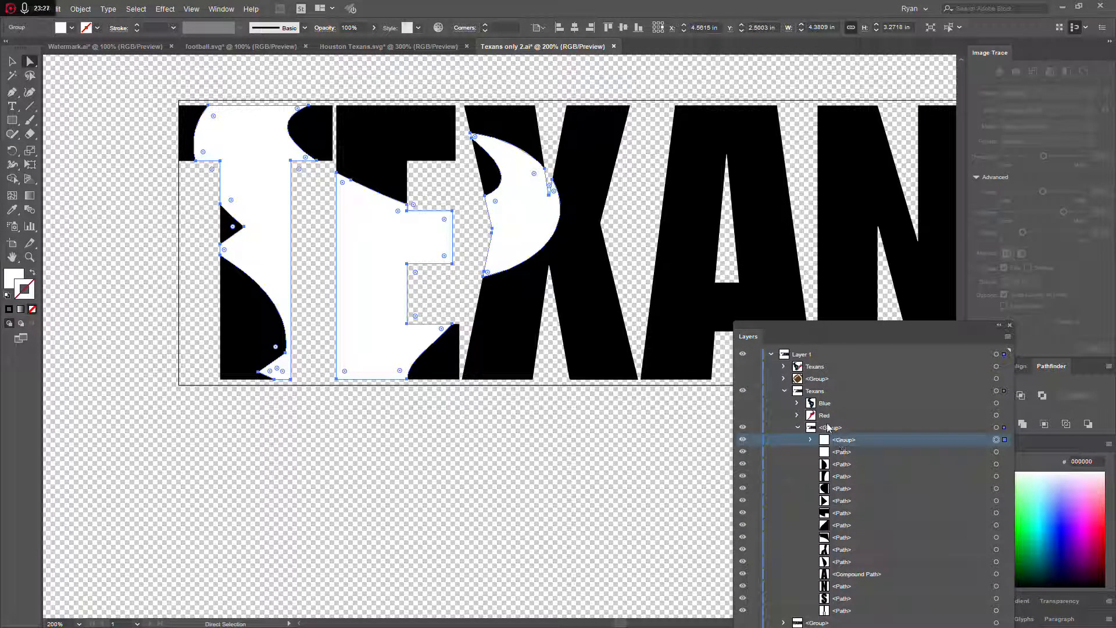
pyautogui.click(745, 441)
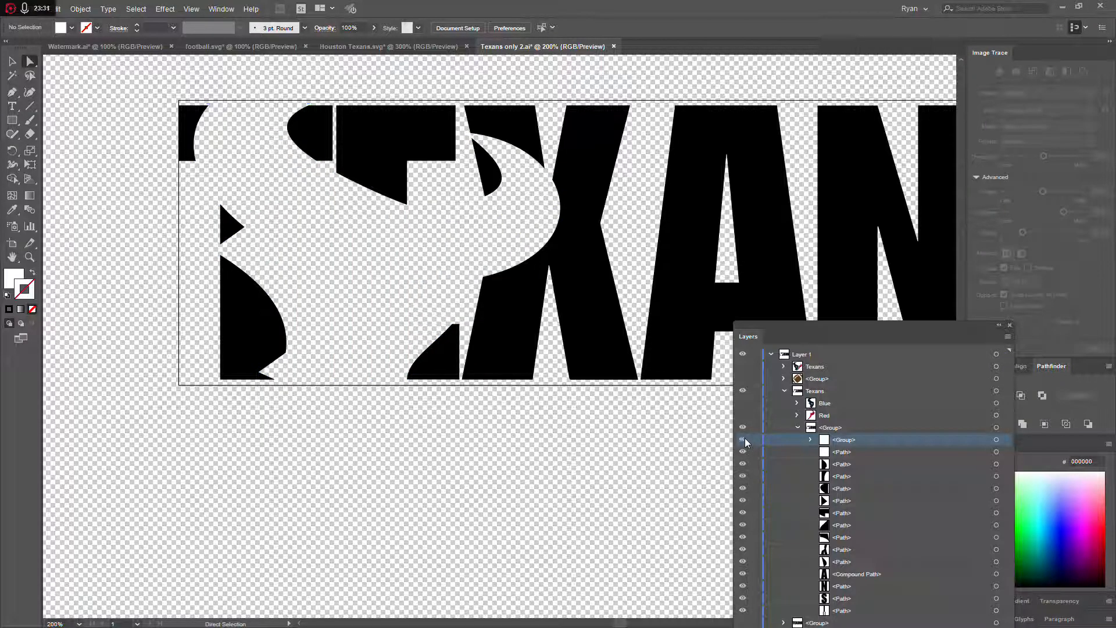
pyautogui.click(744, 440)
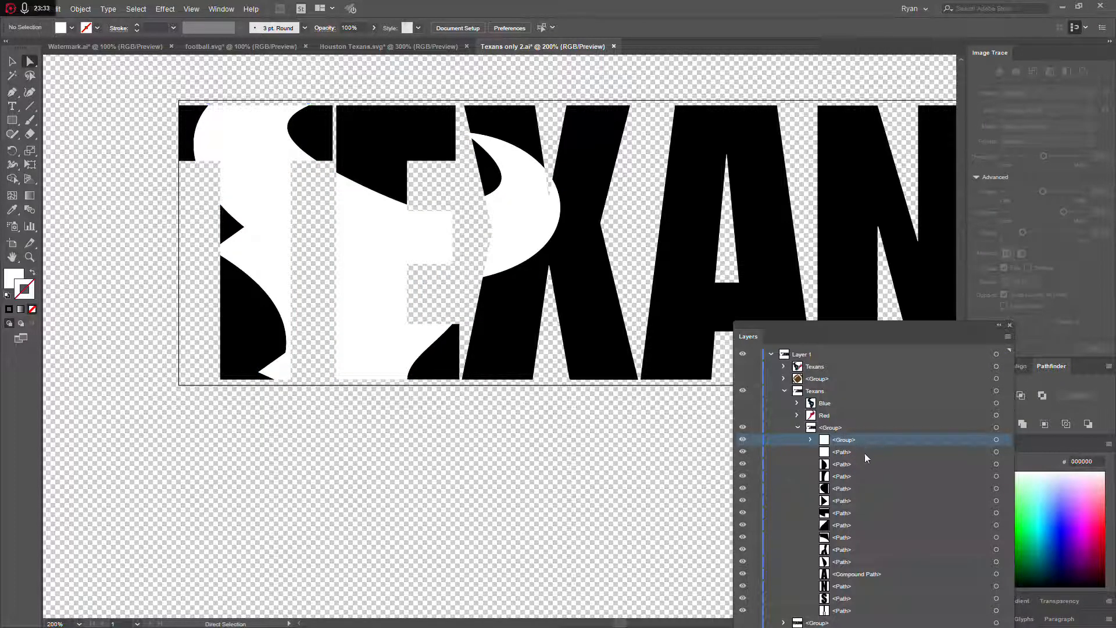
# Locate the stray white path listed below the white group and delete that small horn-tip sliver beside the X.
pyautogui.click(849, 612)
pyautogui.keyDown('shift'); pyautogui.click(852, 457); pyautogui.keyUp('shift')
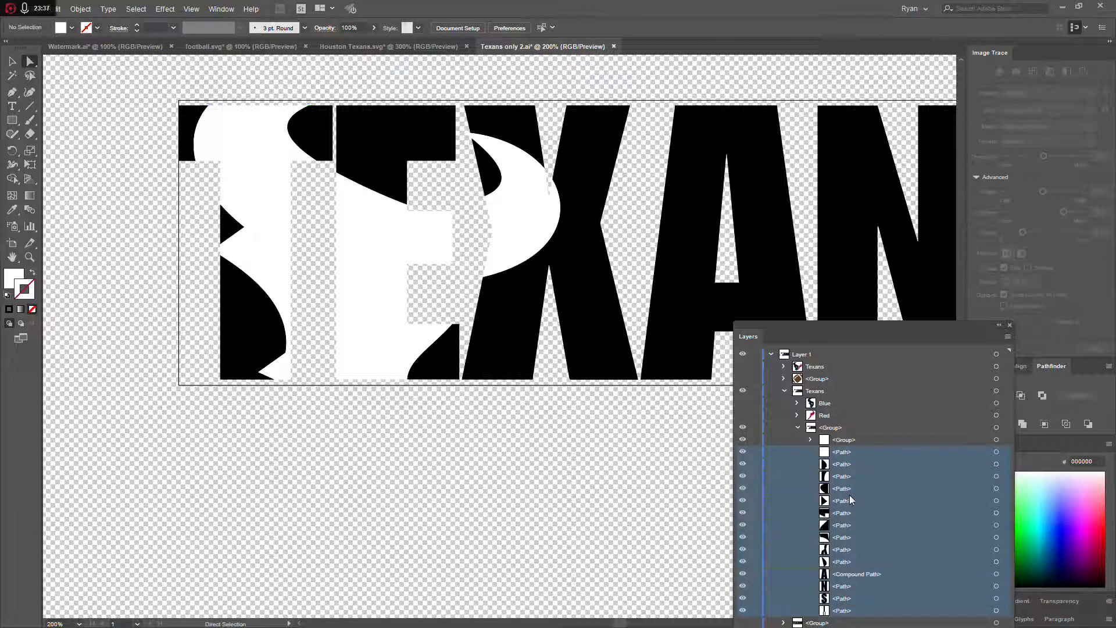
pyautogui.click(867, 456)
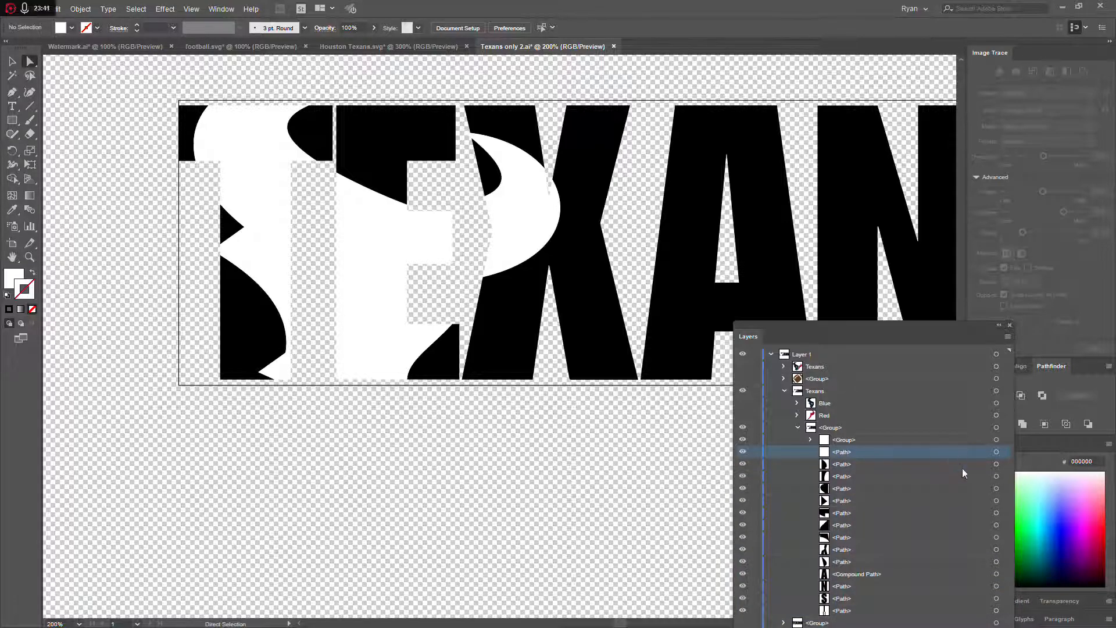
pyautogui.click(1001, 454)
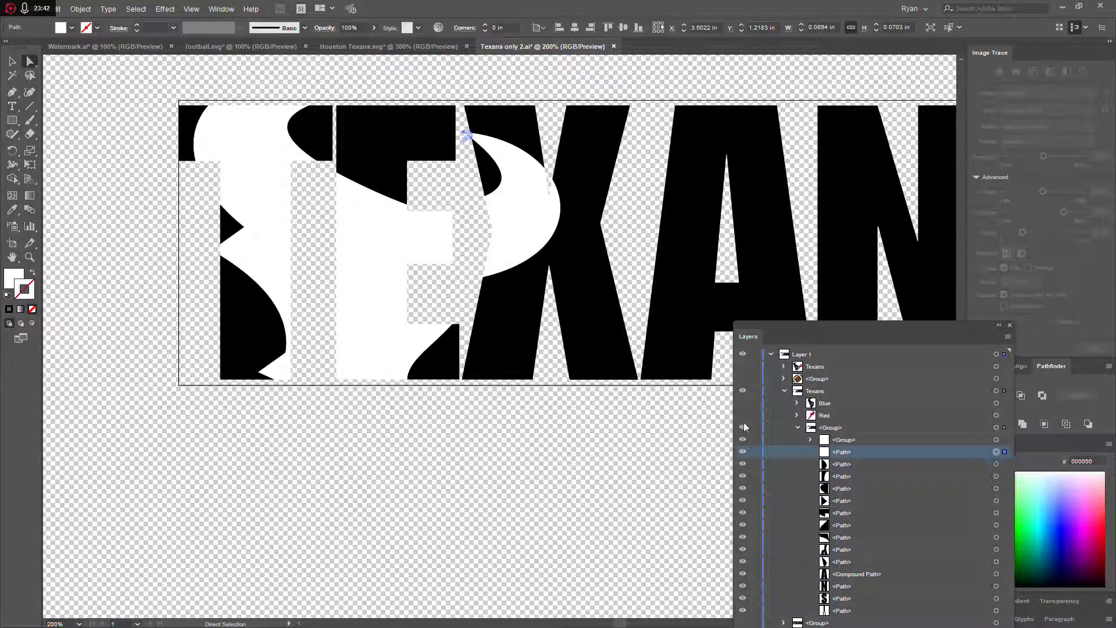
pyautogui.scroll(3, 478, 168)
pyautogui.scroll(1, 459, 151)
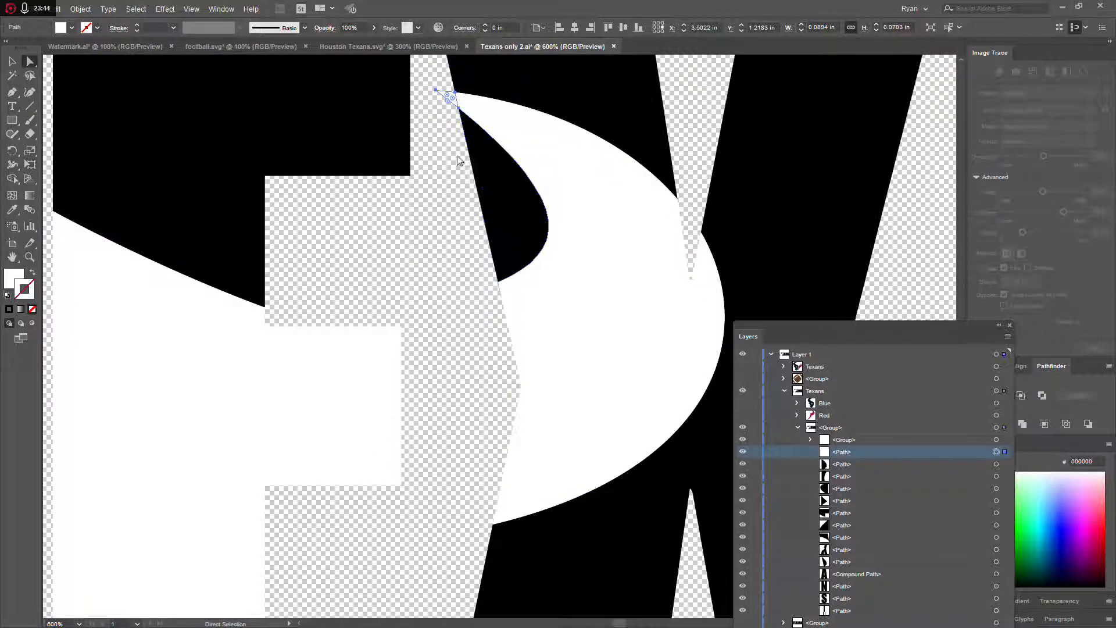
pyautogui.scroll(1, 446, 132)
pyautogui.scroll(3, 442, 166)
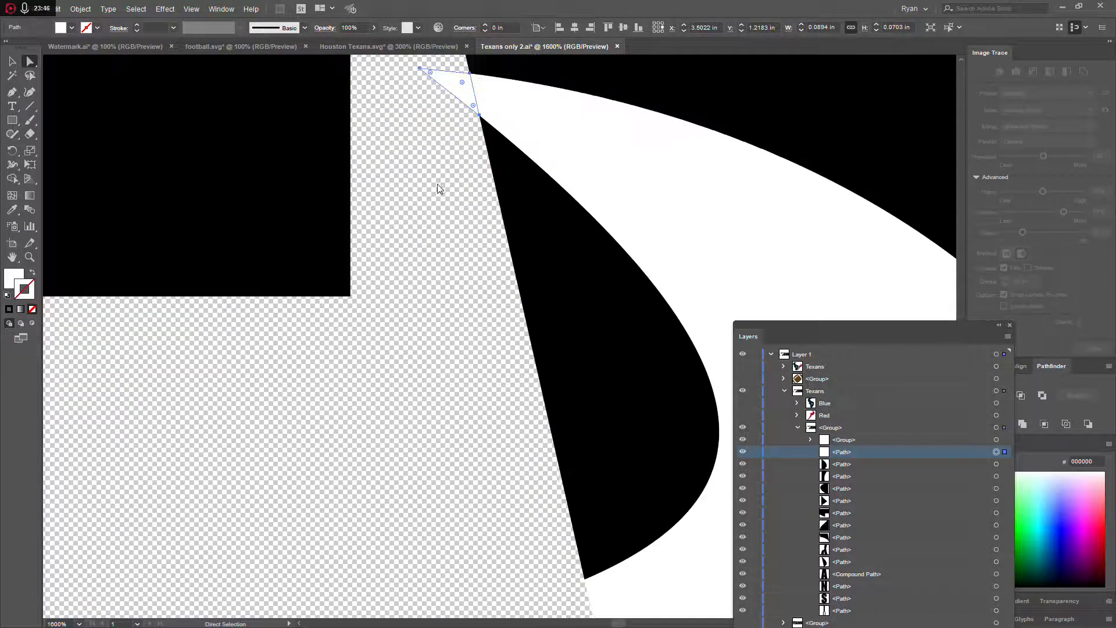
pyautogui.click(443, 140)
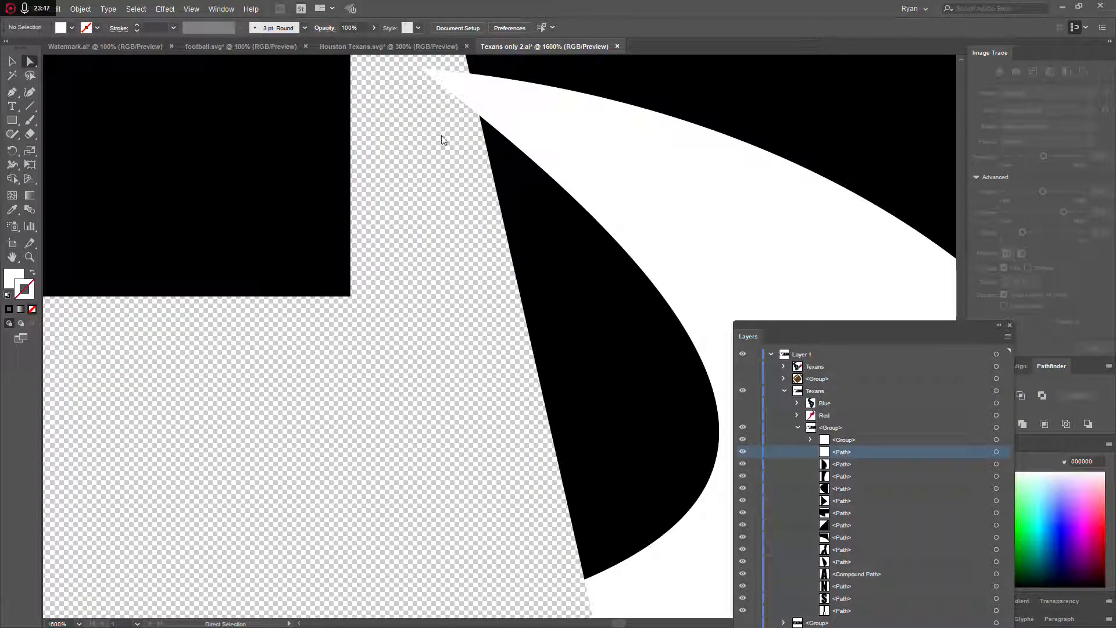
pyautogui.click(459, 95)
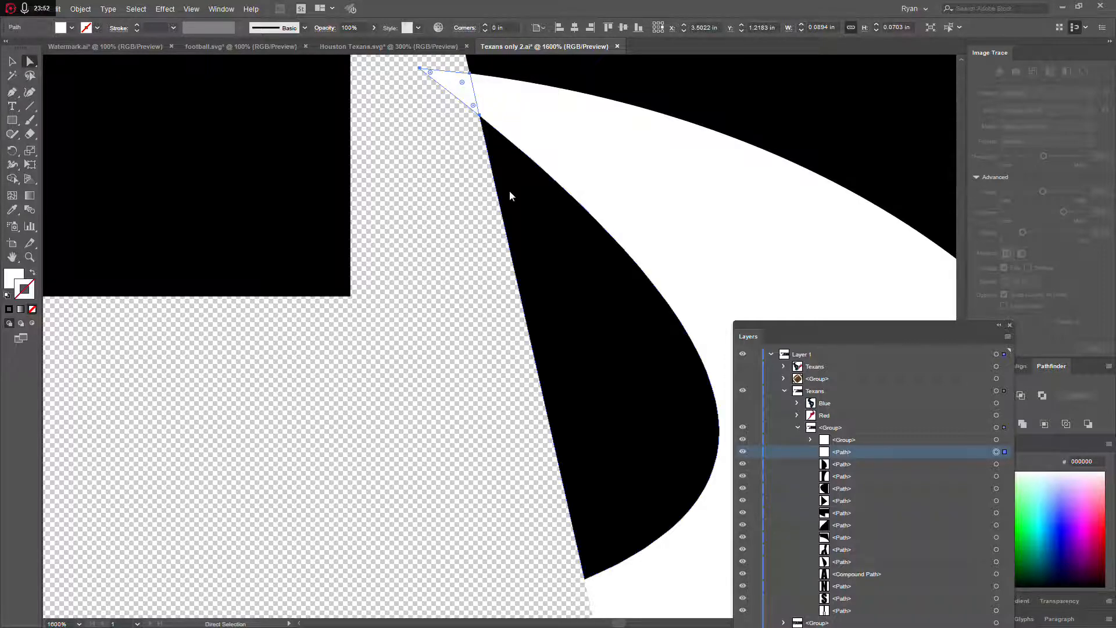
pyautogui.press('Delete')
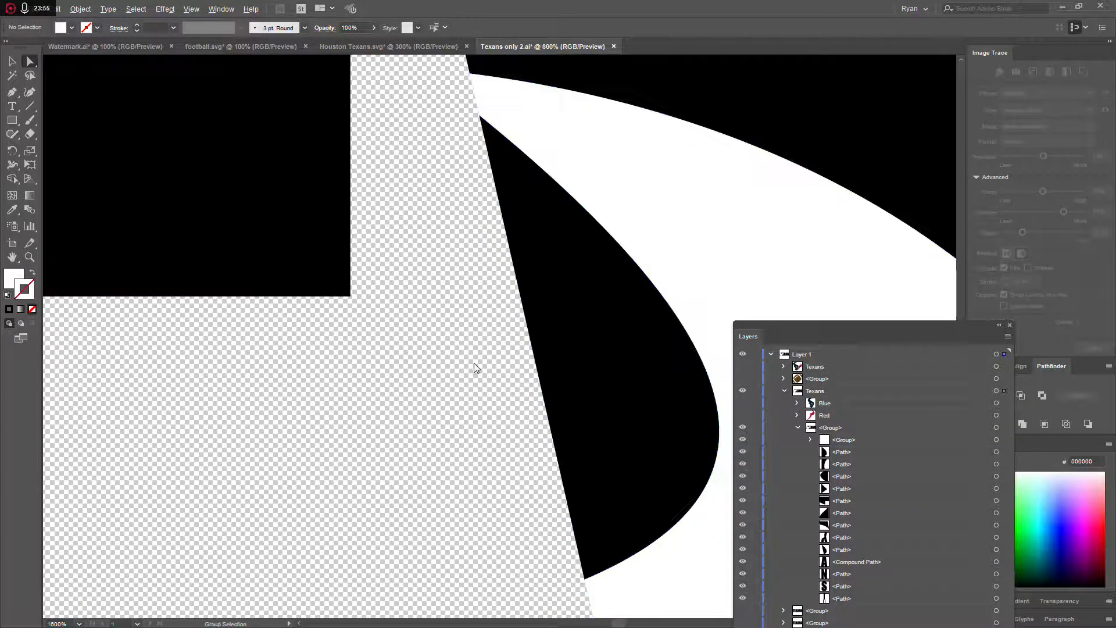
# Delete all the black letter paths and the compound path from the divided group, keeping only the white group.
pyautogui.keyDown('alt'); pyautogui.scroll(-5, 475, 368); pyautogui.keyUp('alt')
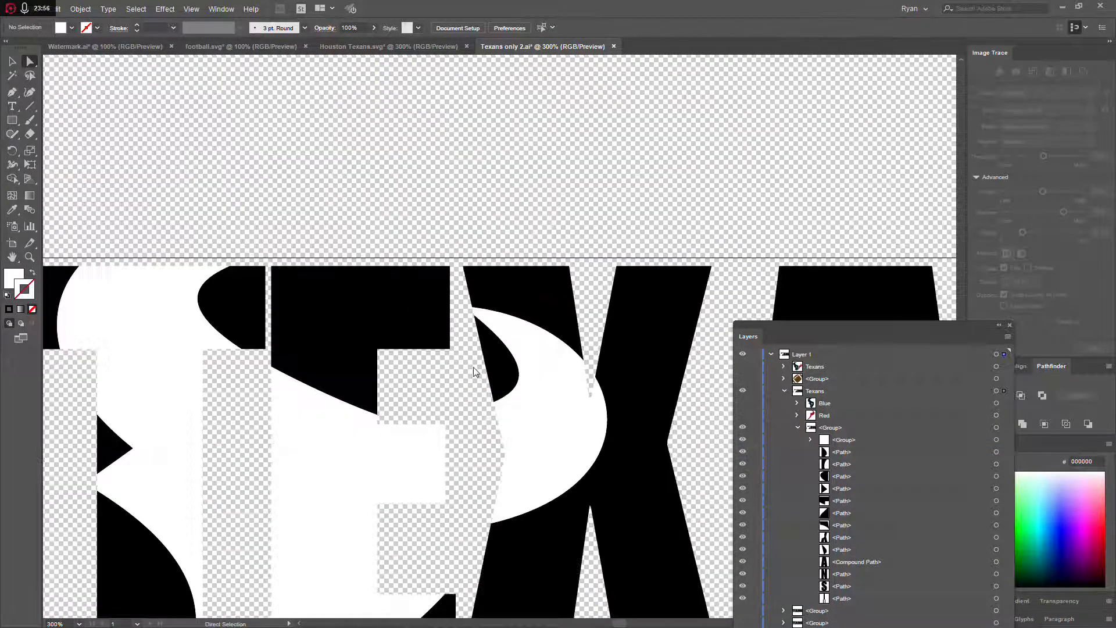
pyautogui.keyDown('alt'); pyautogui.scroll(-2, 455, 417); pyautogui.keyUp('alt')
pyautogui.click(863, 455)
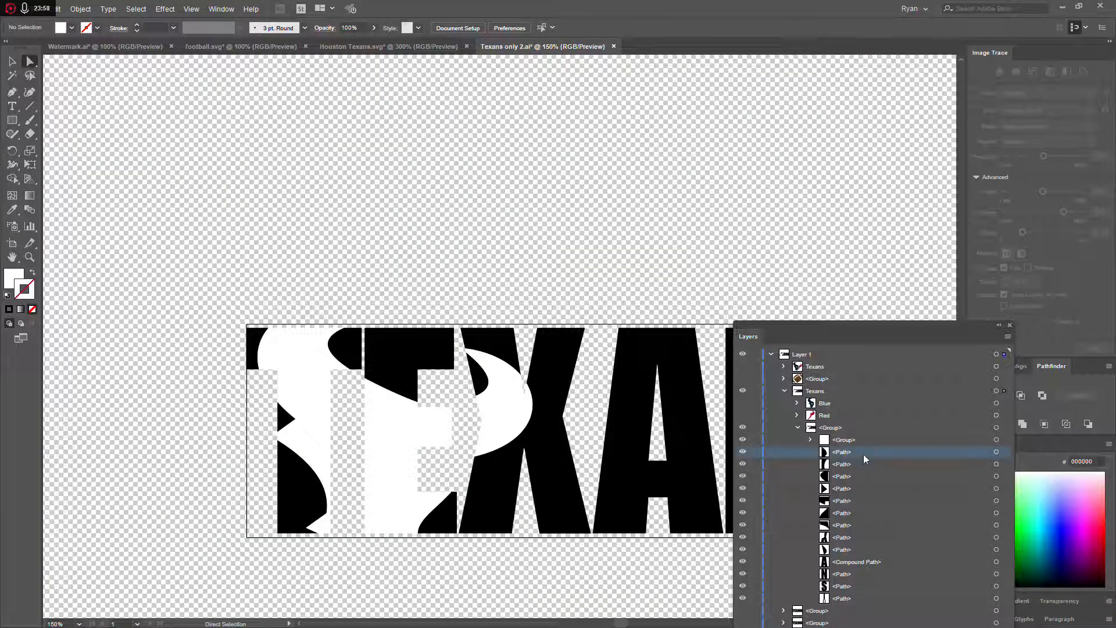
pyautogui.keyDown('shift'); pyautogui.click(847, 599); pyautogui.keyUp('shift')
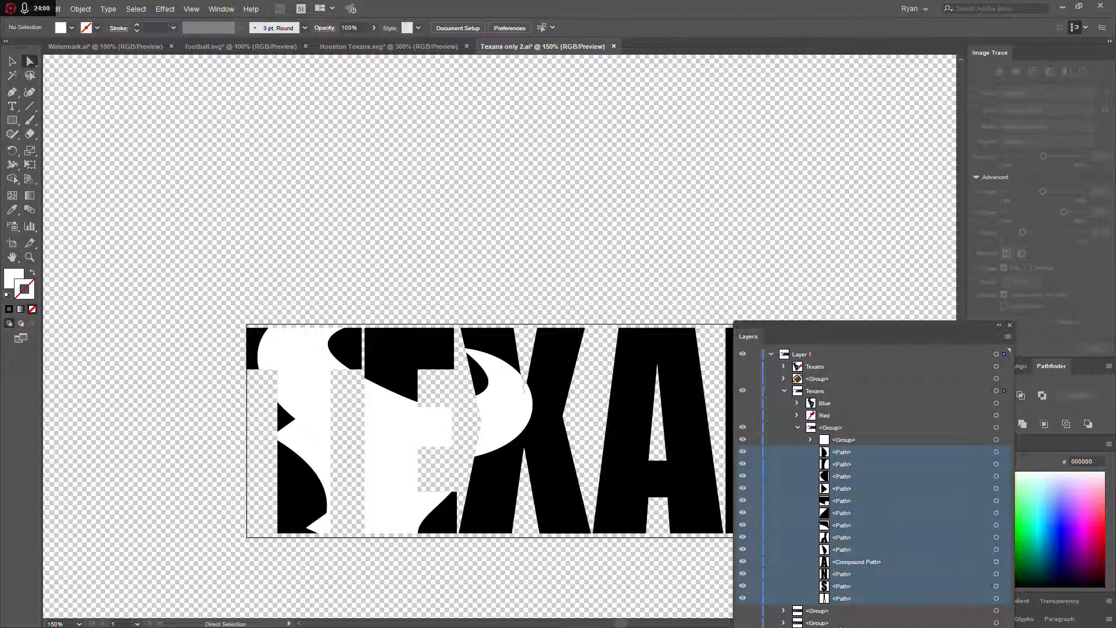
pyautogui.moveTo(857, 329); pyautogui.dragTo(892, 239)
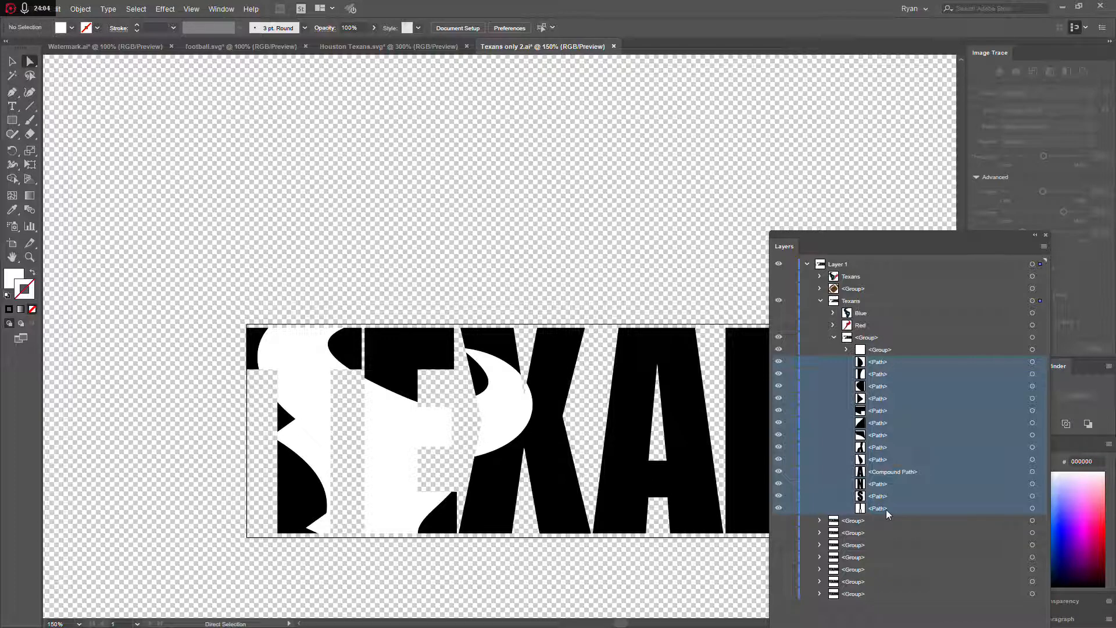
pyautogui.moveTo(913, 236); pyautogui.dragTo(924, 45)
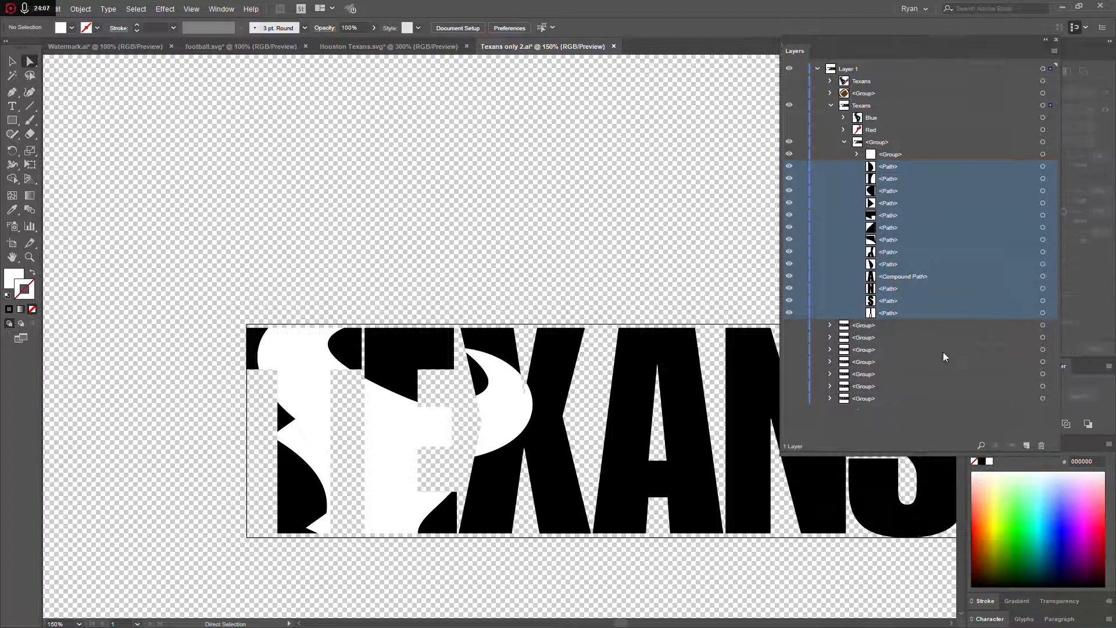
pyautogui.click(1041, 445)
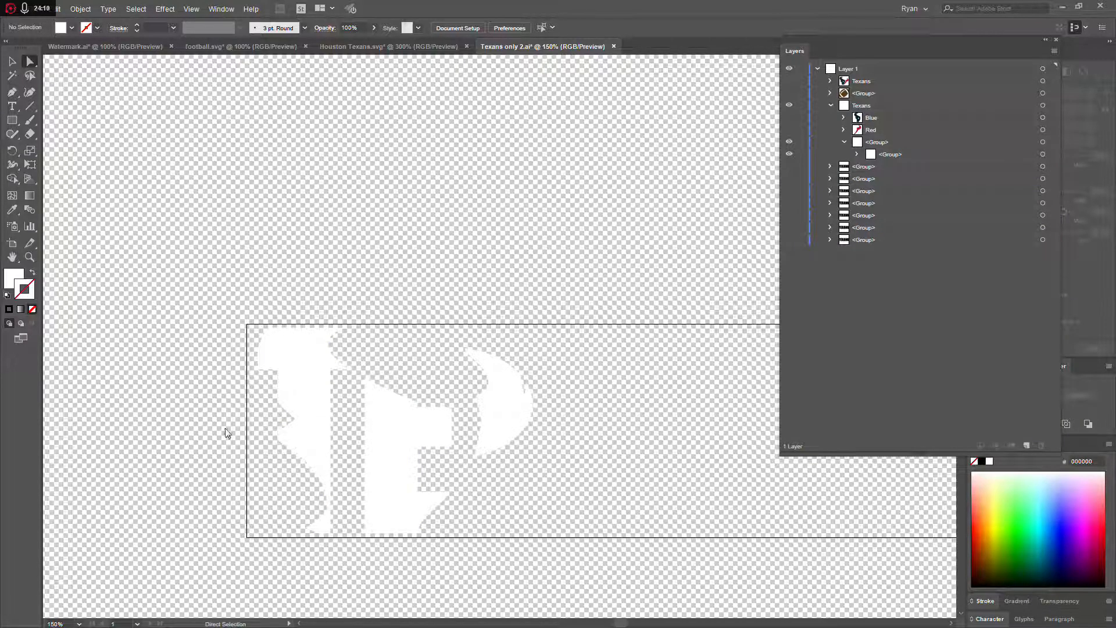
# Hide the finished white pieces and show the logo's red part and the topmost remaining TEXANS letters group.
pyautogui.click(790, 142)
pyautogui.click(790, 130)
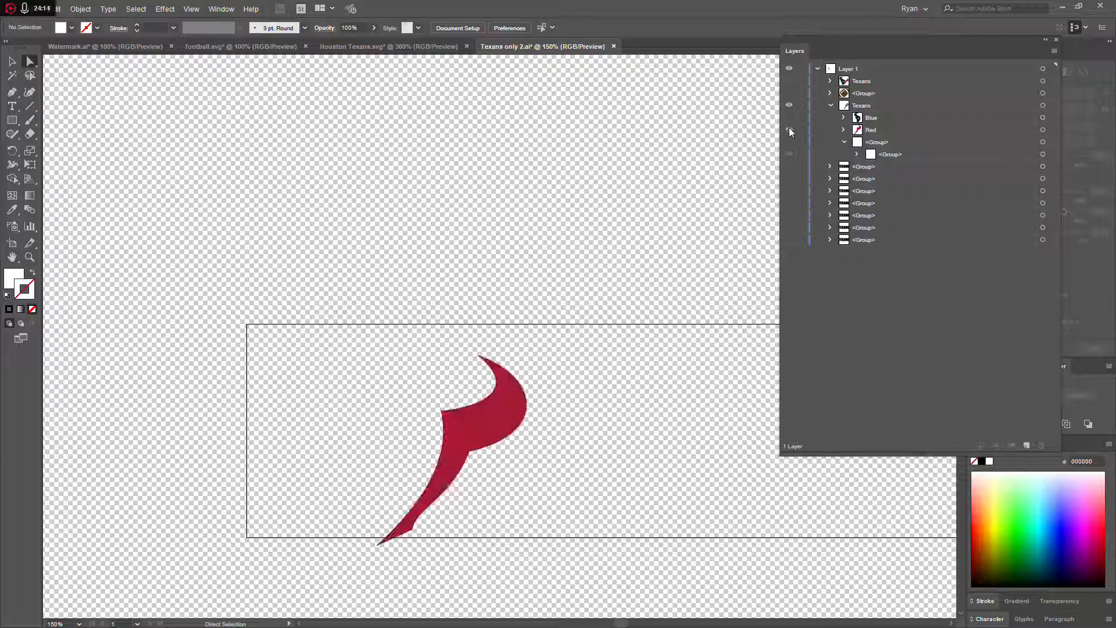
pyautogui.click(789, 166)
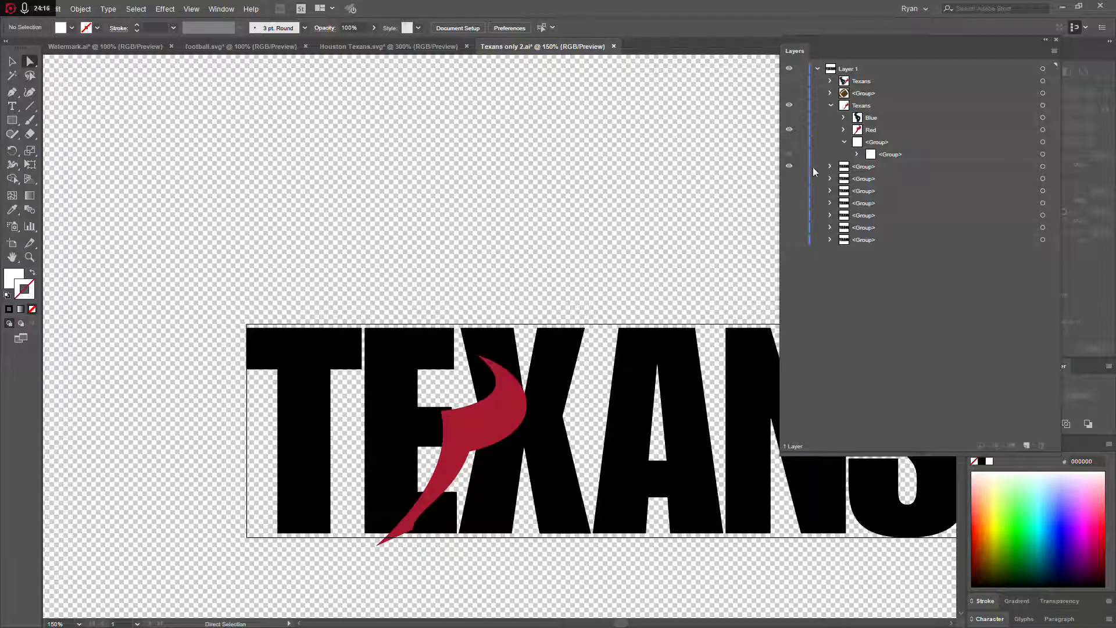
# Select the logo's red part together with the visible TEXANS letters group and split them with Pathfinder Divide.
pyautogui.click(1025, 167)
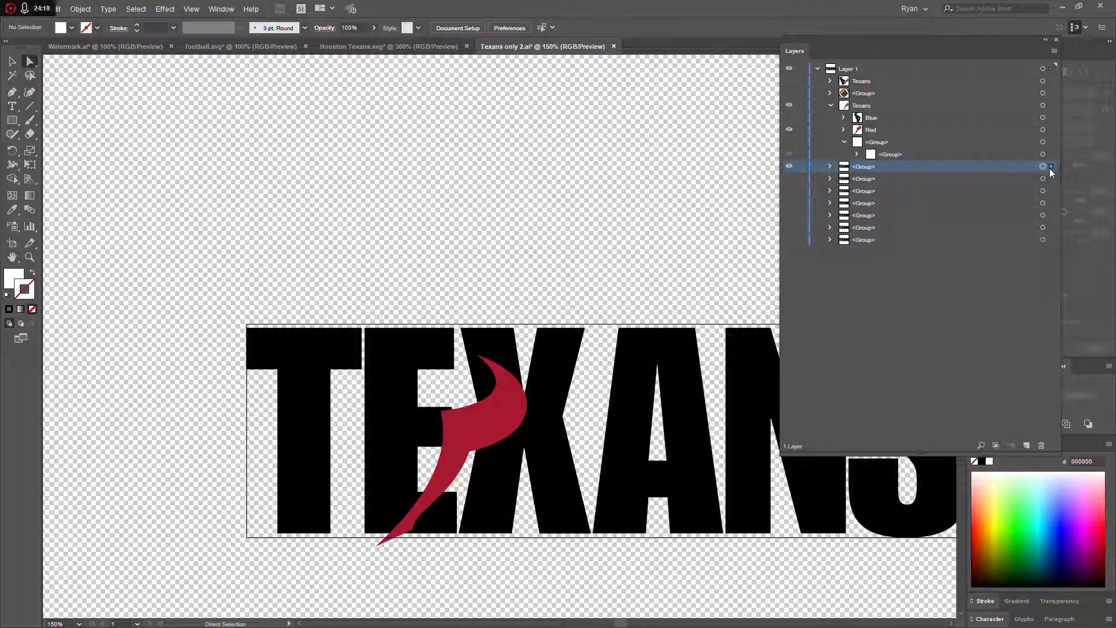
pyautogui.click(1051, 167)
pyautogui.click(901, 130)
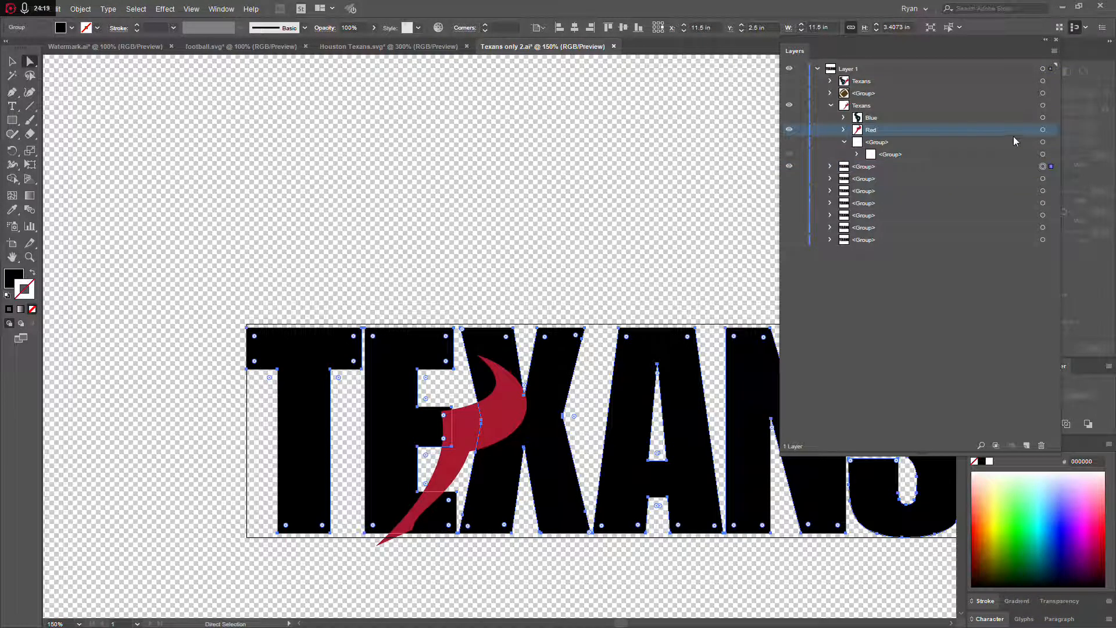
pyautogui.click(1052, 130)
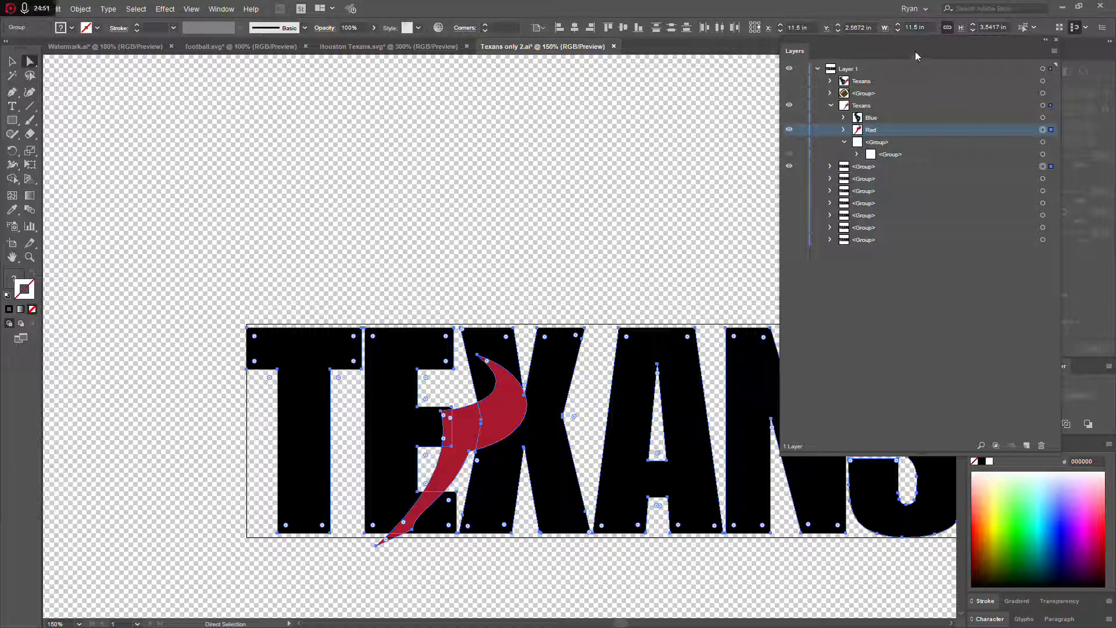
pyautogui.moveTo(915, 51); pyautogui.dragTo(836, 34)
pyautogui.moveTo(906, 47); pyautogui.dragTo(845, 26)
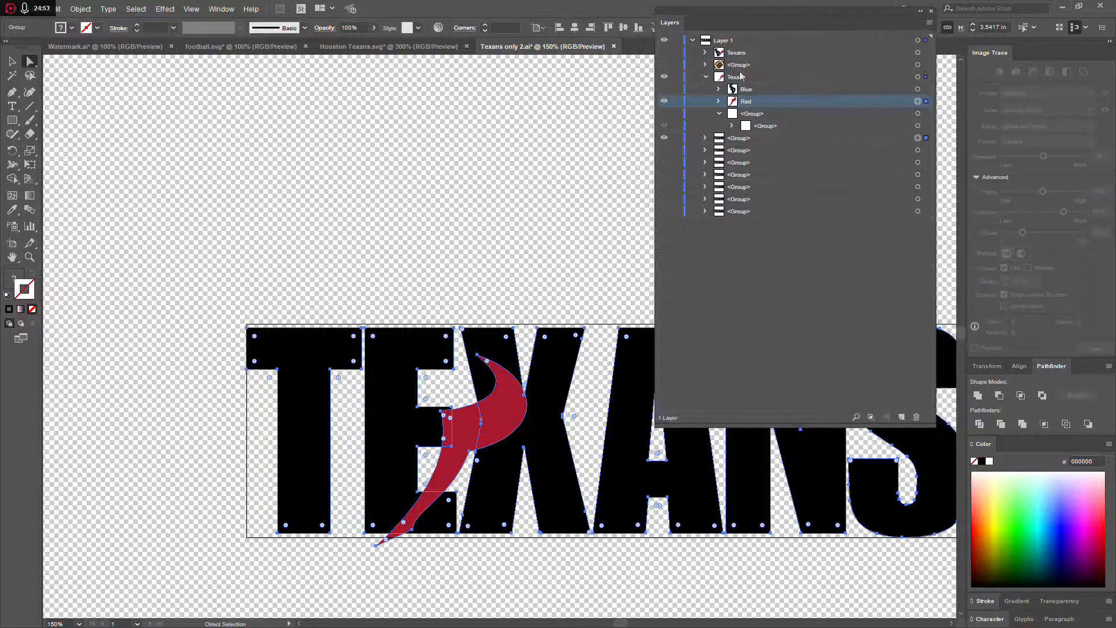
pyautogui.click(979, 424)
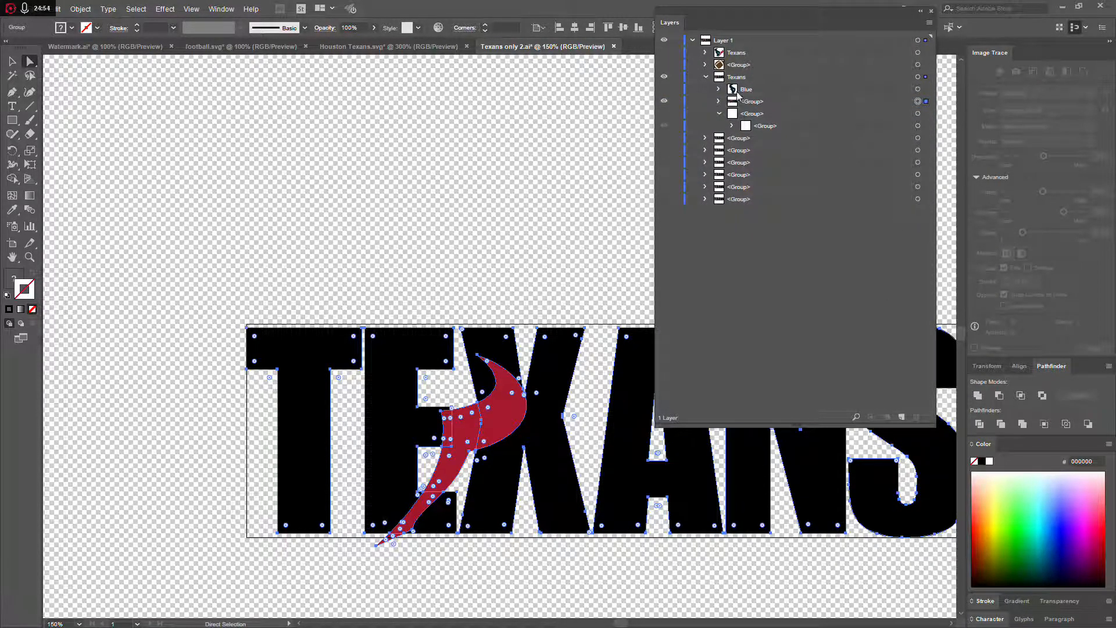
# Expand the divided lettering group below Blue and delete the red pieces below the letters and between E and X.
pyautogui.click(733, 105)
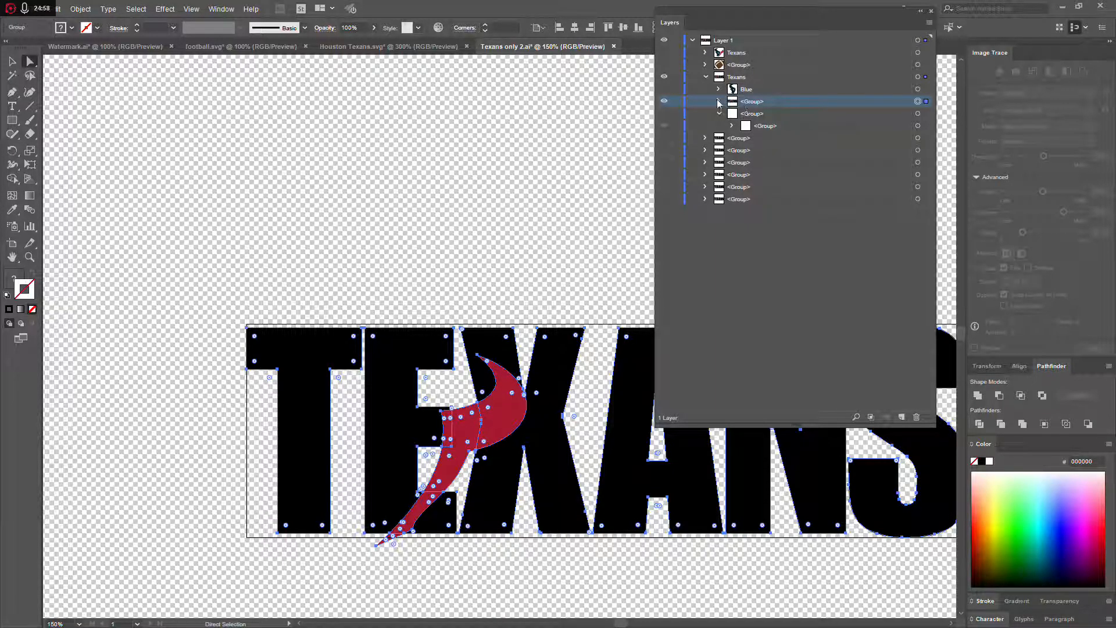
pyautogui.click(719, 102)
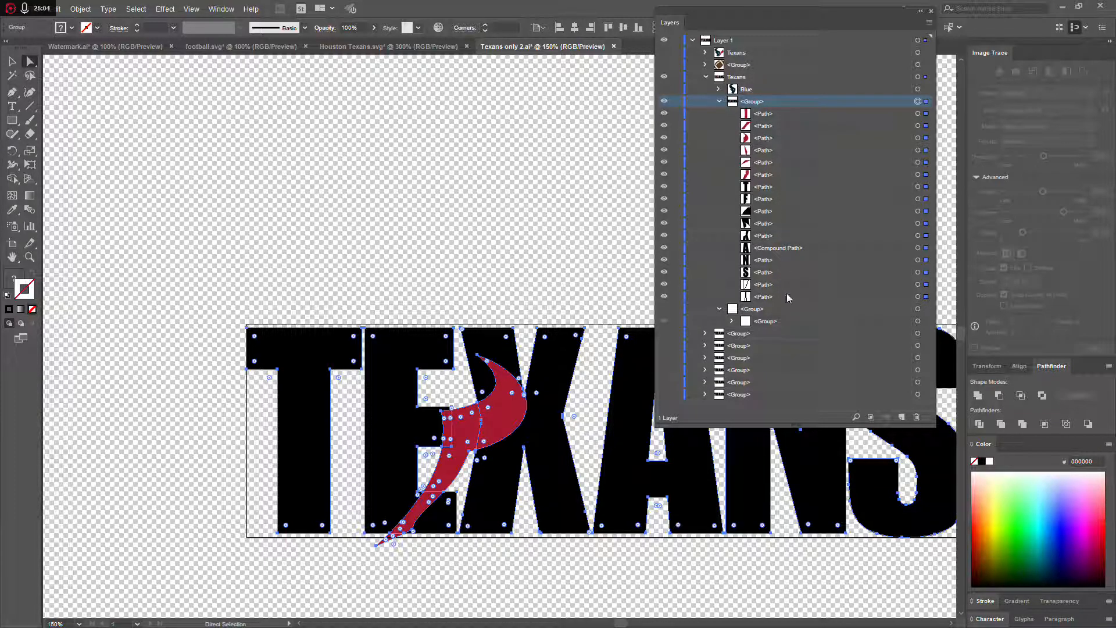
pyautogui.moveTo(749, 24); pyautogui.dragTo(898, 51)
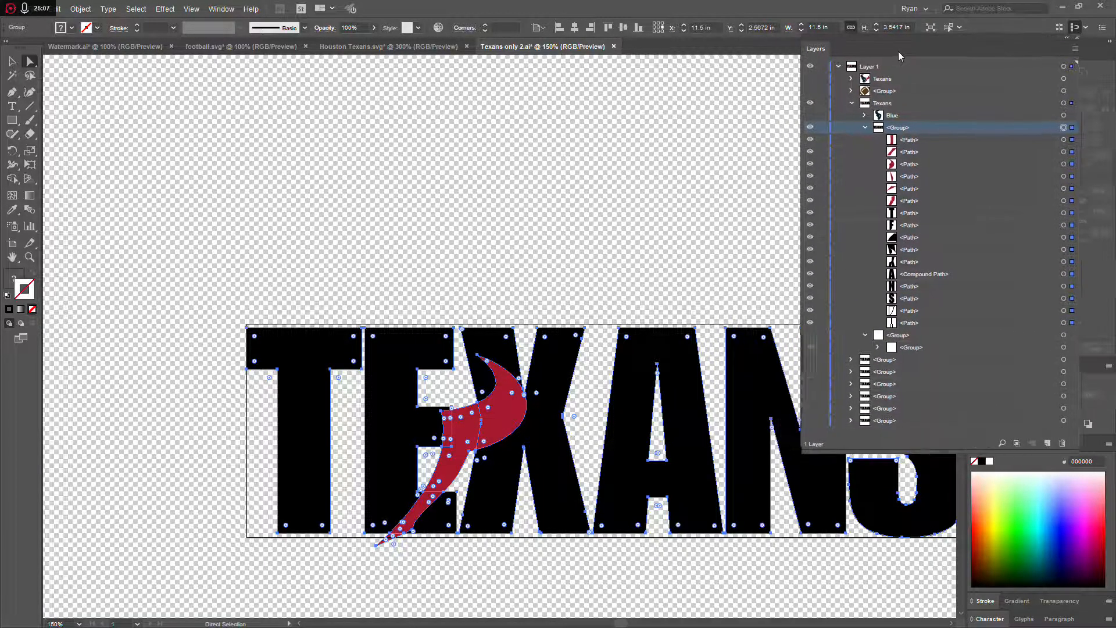
pyautogui.click(405, 556)
pyautogui.scroll(3, 357, 588)
pyautogui.scroll(3, 425, 605)
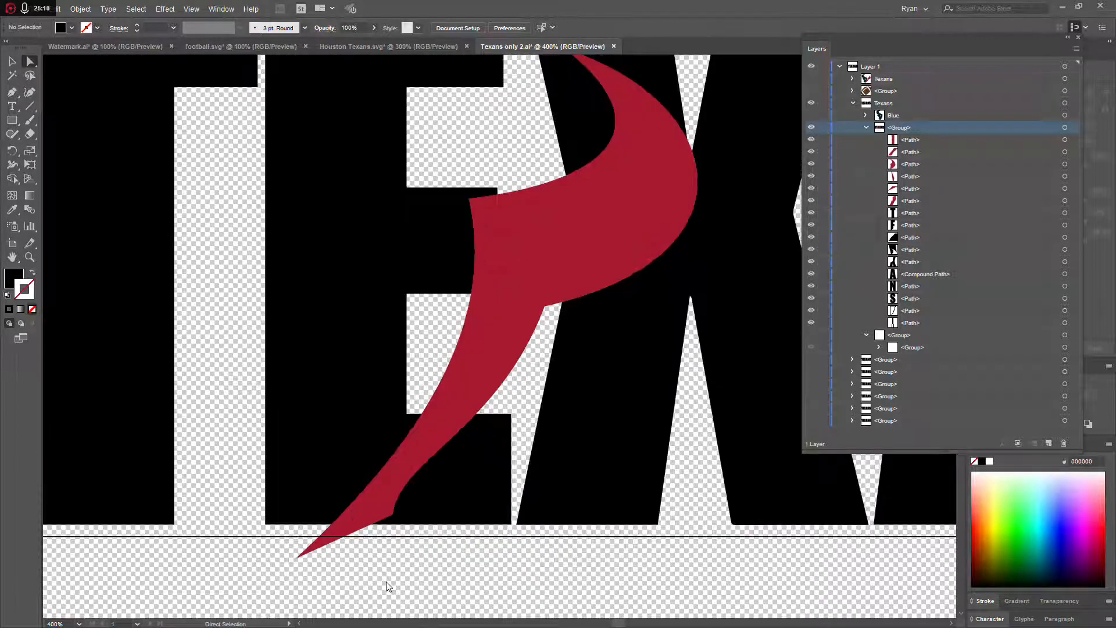
pyautogui.scroll(-2, 389, 586)
pyautogui.click(335, 514)
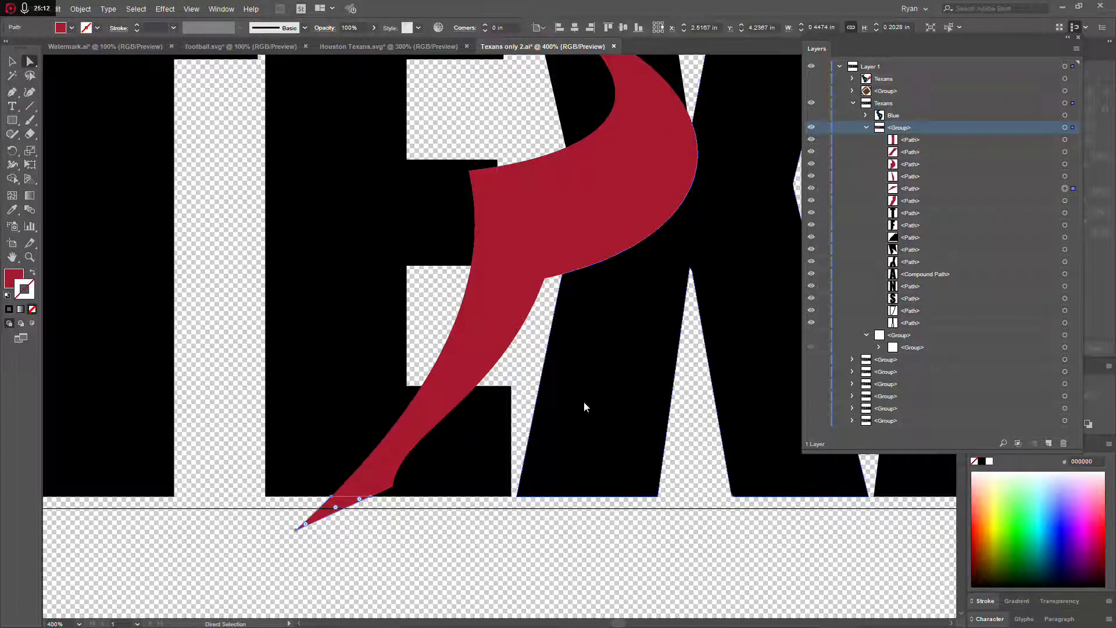
pyautogui.press('Delete')
pyautogui.click(556, 185)
pyautogui.press('Delete')
# Delete the small red sliver in the upper notch of the X.
pyautogui.scroll(3, 581, 193)
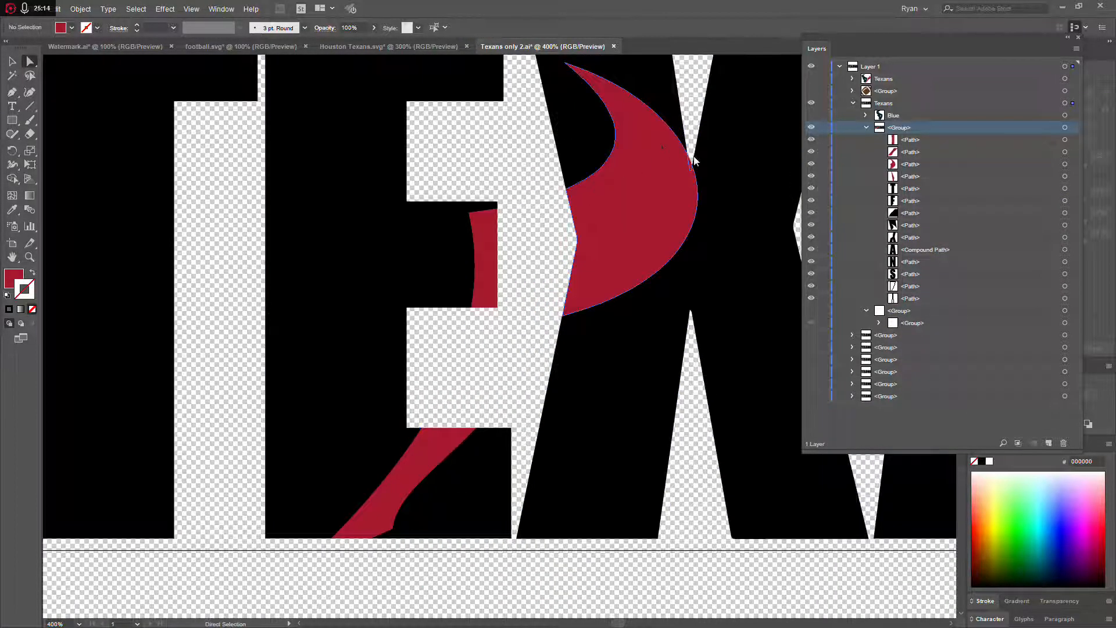
pyautogui.scroll(3, 675, 175)
pyautogui.scroll(1, 716, 185)
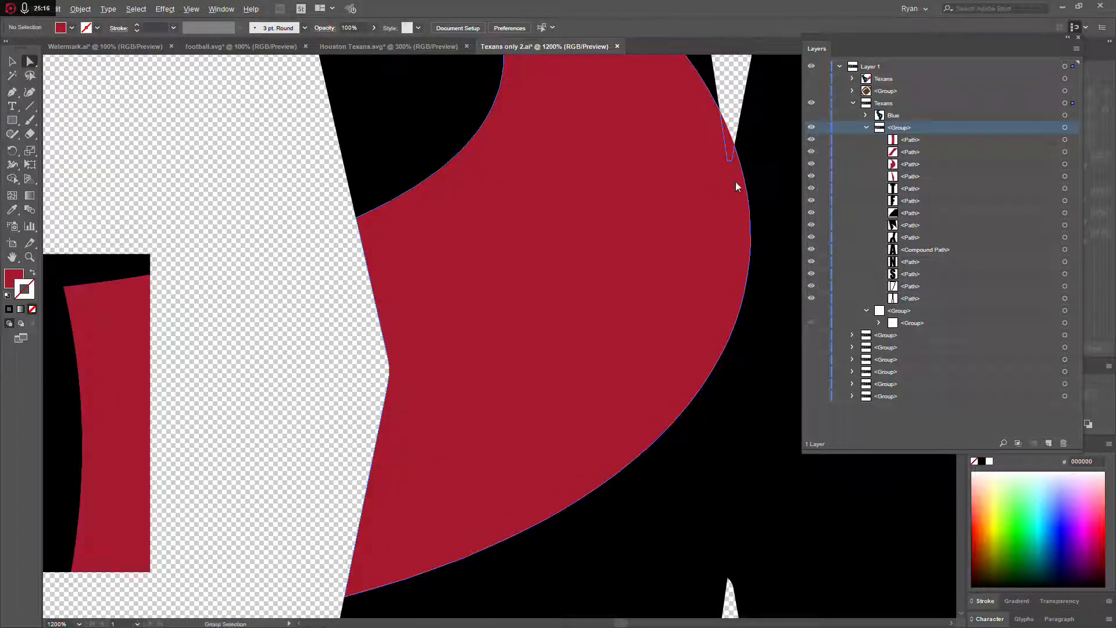
pyautogui.click(730, 141)
pyautogui.press('Delete')
# Examine the trimmed red shape across the E and X for leftover pieces outside the letters.
pyautogui.scroll(9, 548, 64)
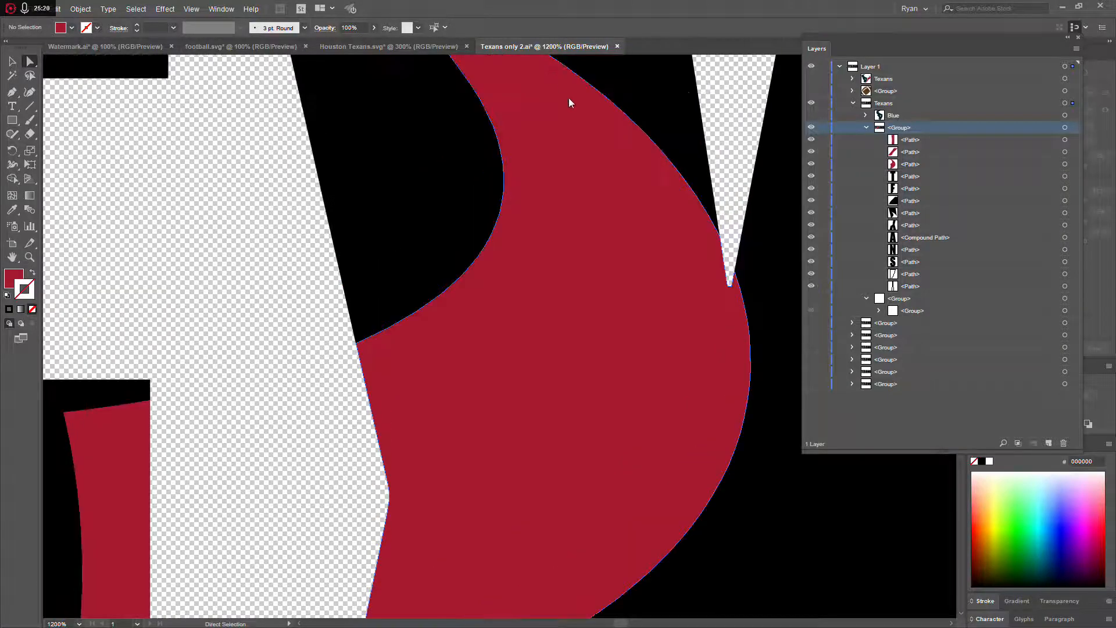
pyautogui.scroll(12, 569, 103)
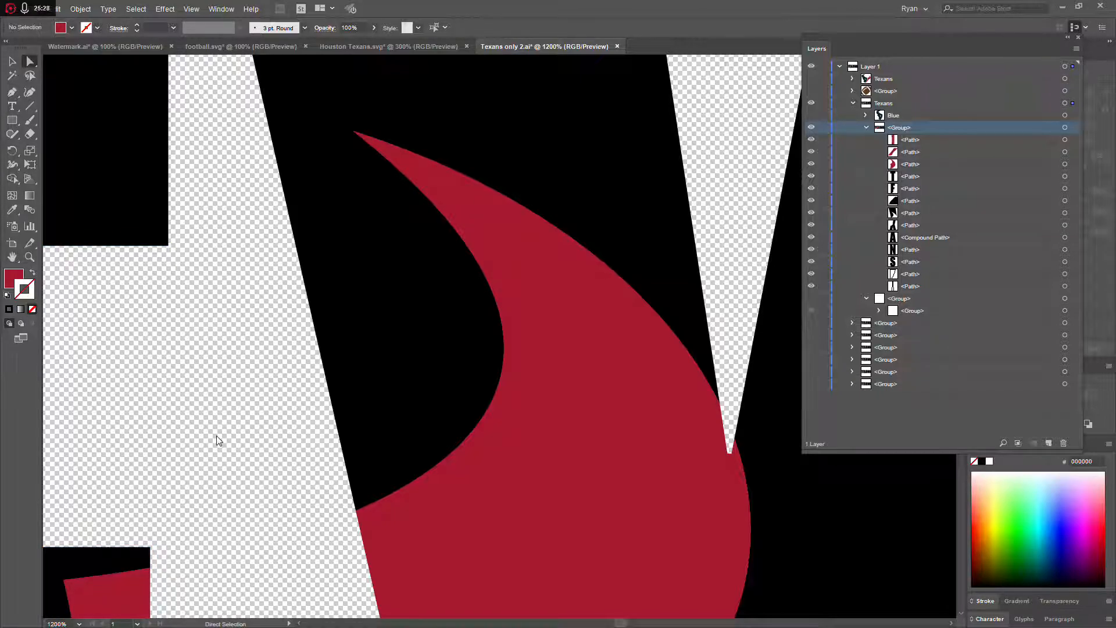
pyautogui.scroll(-3, 218, 440)
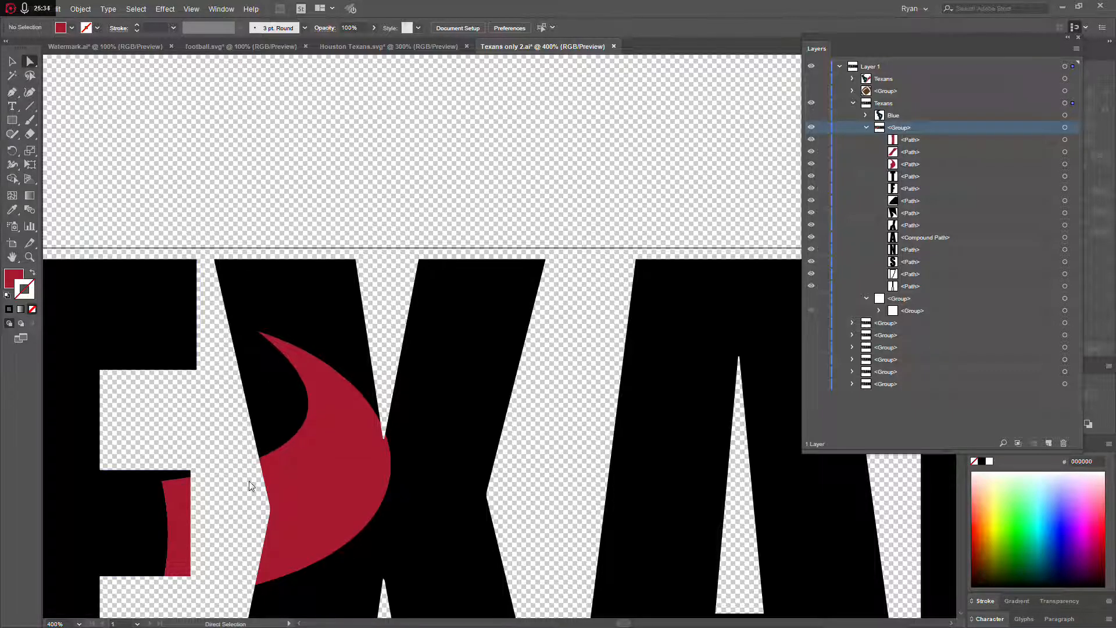
pyautogui.scroll(-2, 238, 471)
pyautogui.scroll(-2, 238, 470)
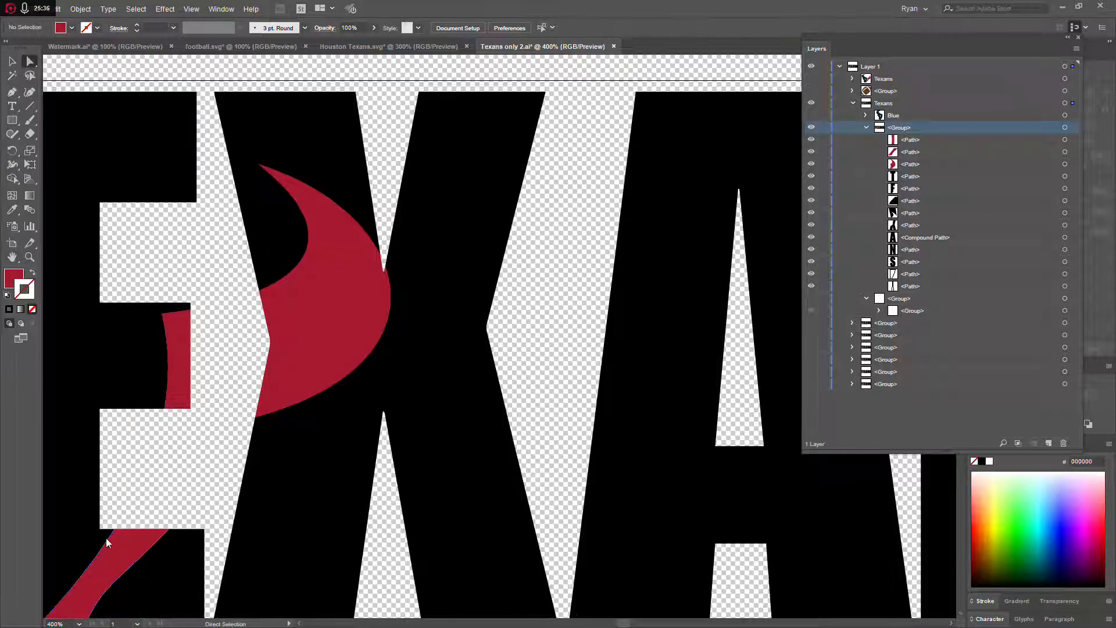
pyautogui.scroll(-1, 110, 532)
pyautogui.scroll(-1, 129, 548)
pyautogui.hscroll(-3, 129, 548)
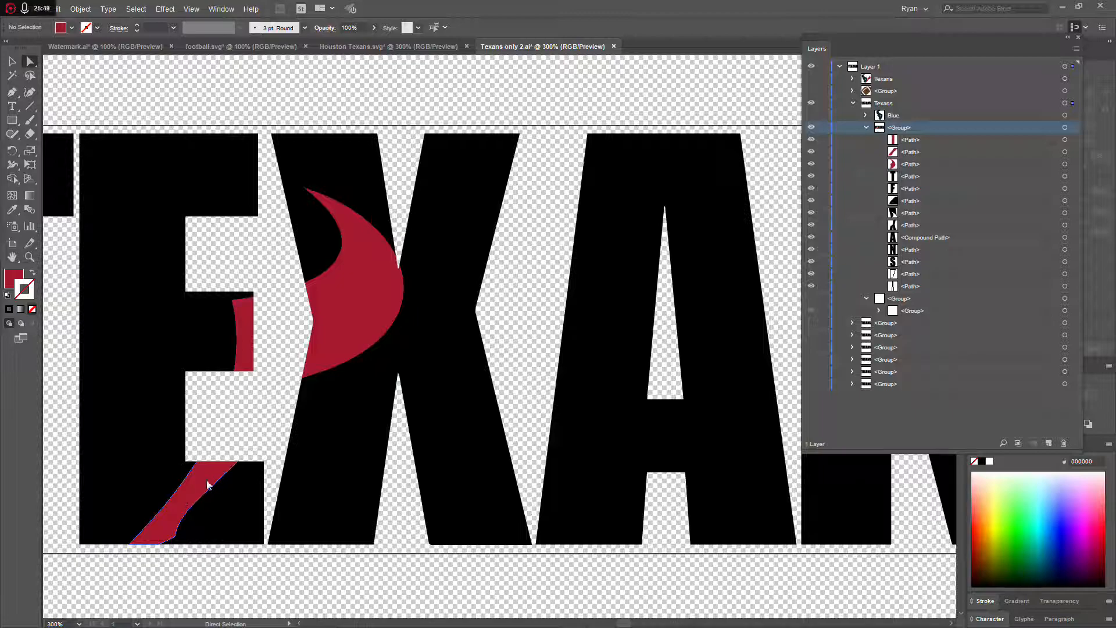
# Move the layer list clear of the upper artwork and show the document rulers.
pyautogui.moveTo(916, 52)
pyautogui.mouseDown()
pyautogui.moveTo(937, 61)
pyautogui.moveTo(935, 171)
pyautogui.mouseUp()
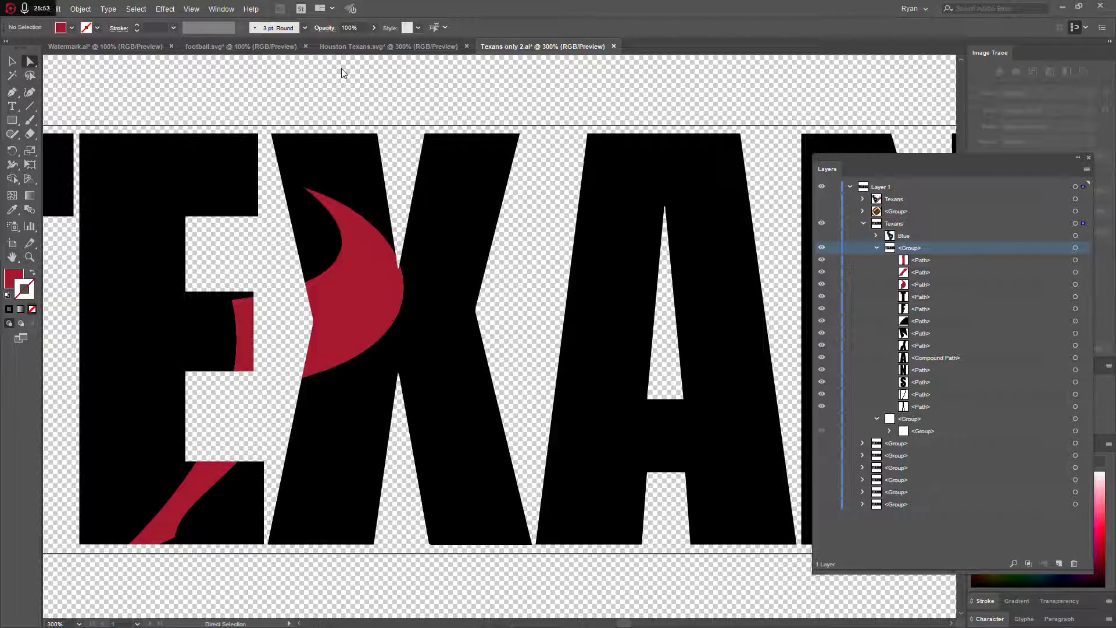
pyautogui.hotkey('ctrl', 'r')
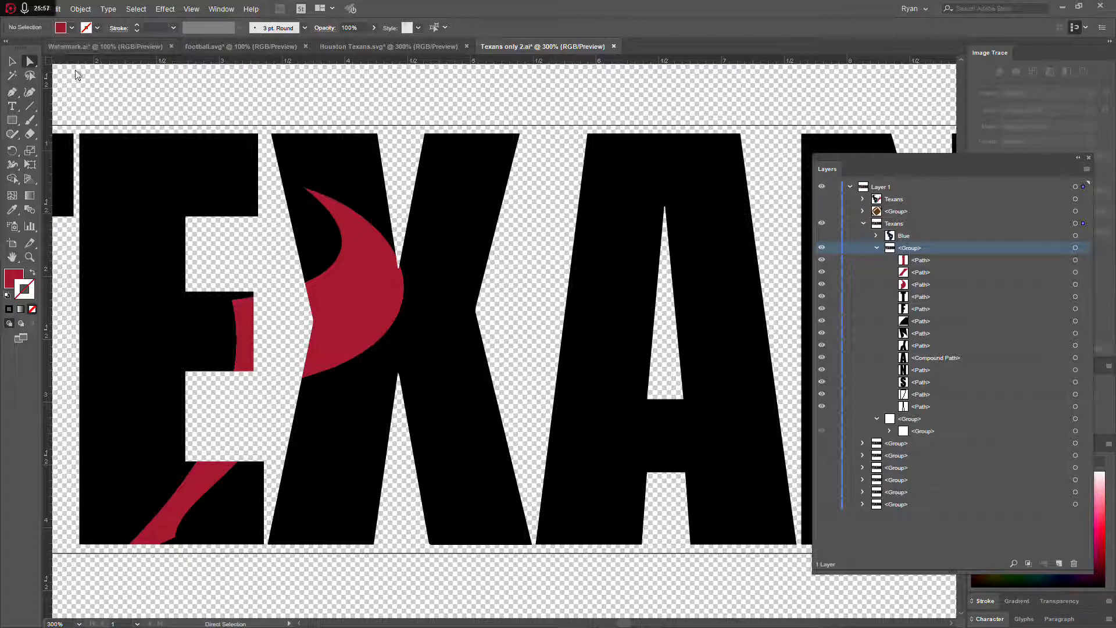
pyautogui.rightClick(50, 63)
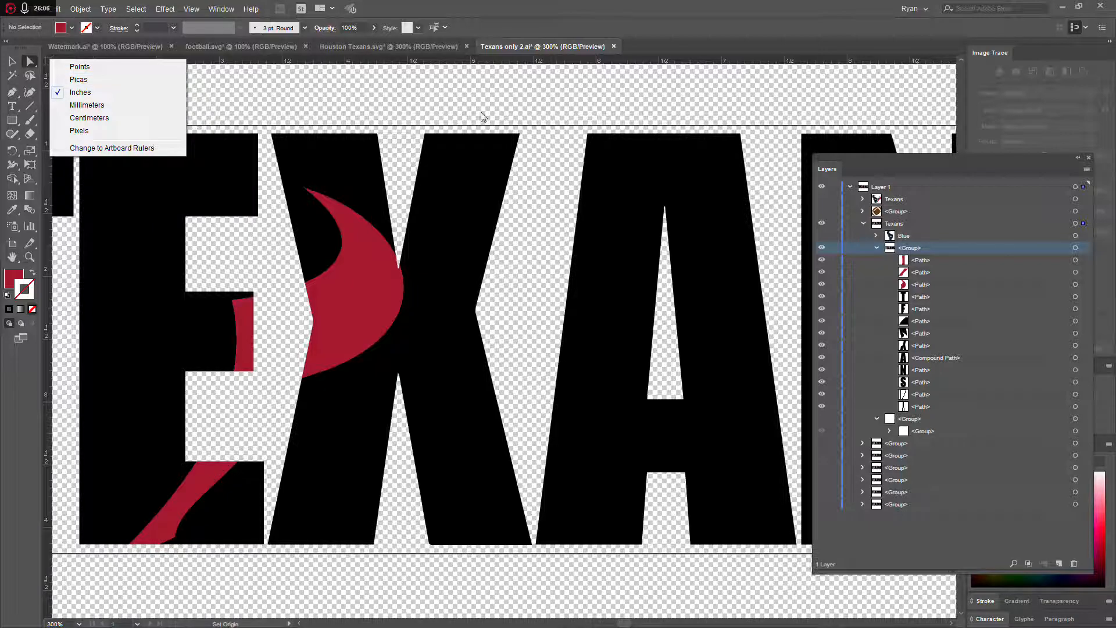
pyautogui.click(467, 109)
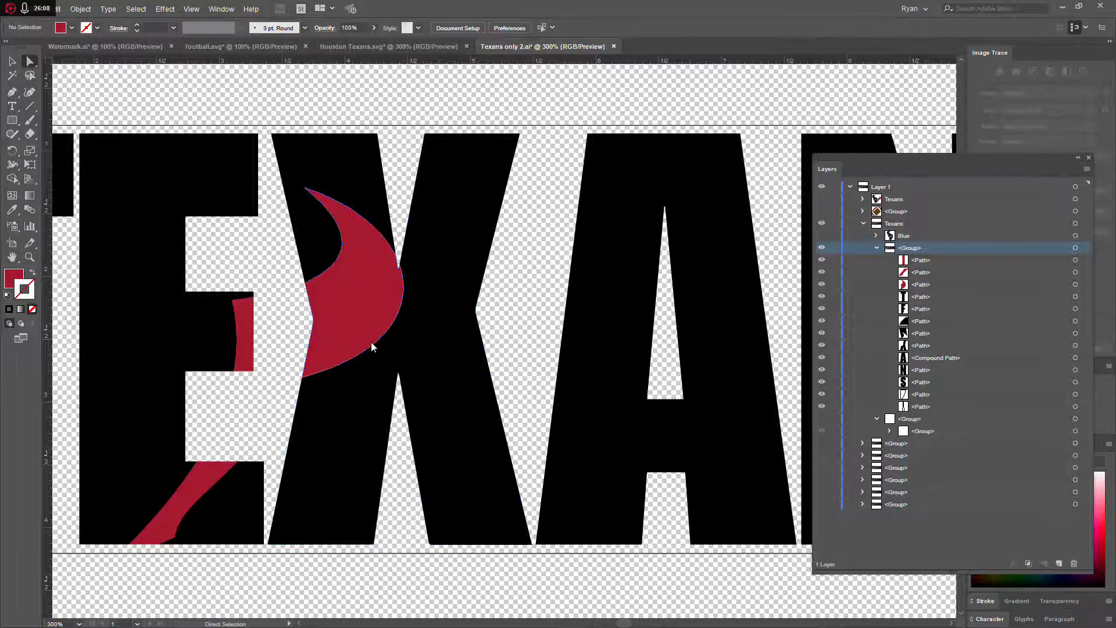
# Select the three remaining red pieces inside the E and X and group them.
pyautogui.click(361, 307)
pyautogui.keyDown('shift'); pyautogui.click(244, 334); pyautogui.keyUp('shift')
pyautogui.keyDown('shift'); pyautogui.click(201, 483); pyautogui.keyUp('shift')
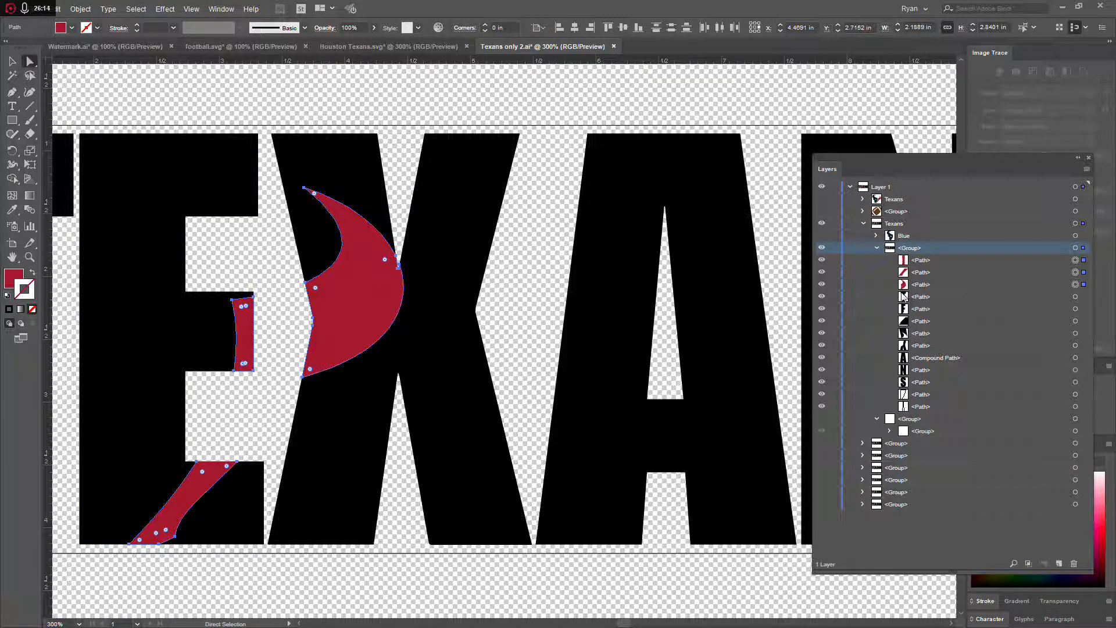
pyautogui.hotkey('ctrl', 'g')
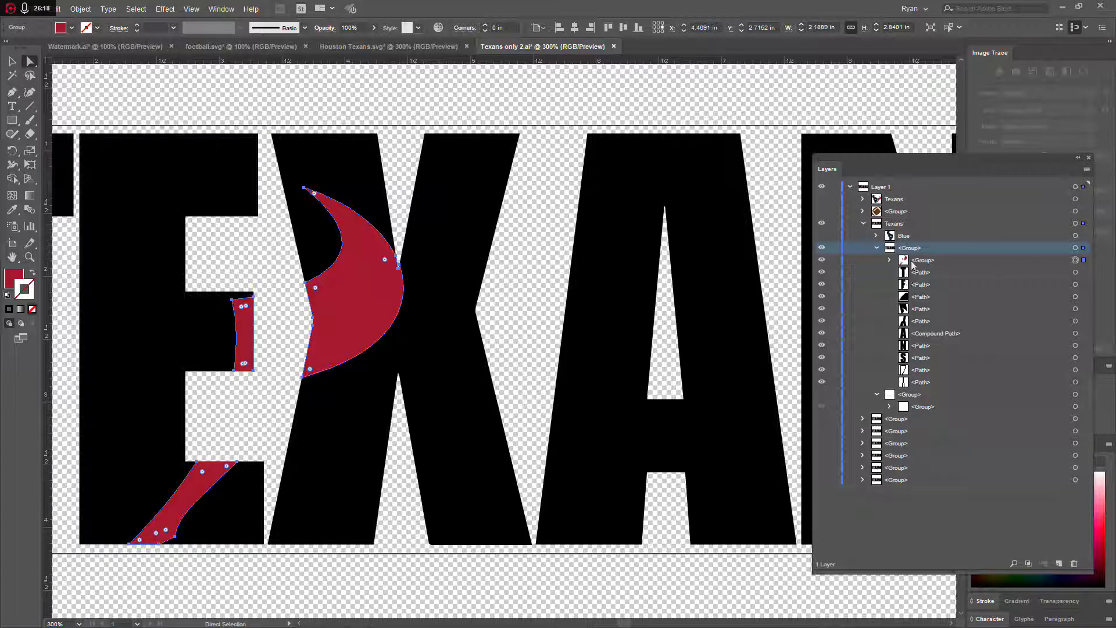
# Delete all the black letter paths listed below the new red group.
pyautogui.click(912, 272)
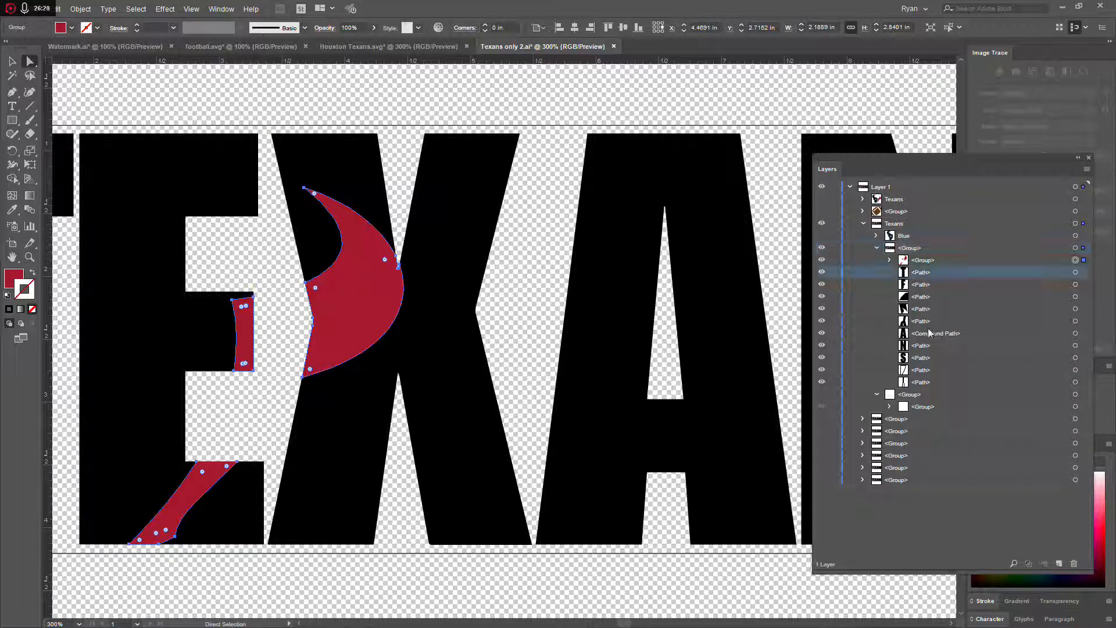
pyautogui.keyDown('shift'); pyautogui.click(929, 383); pyautogui.keyUp('shift')
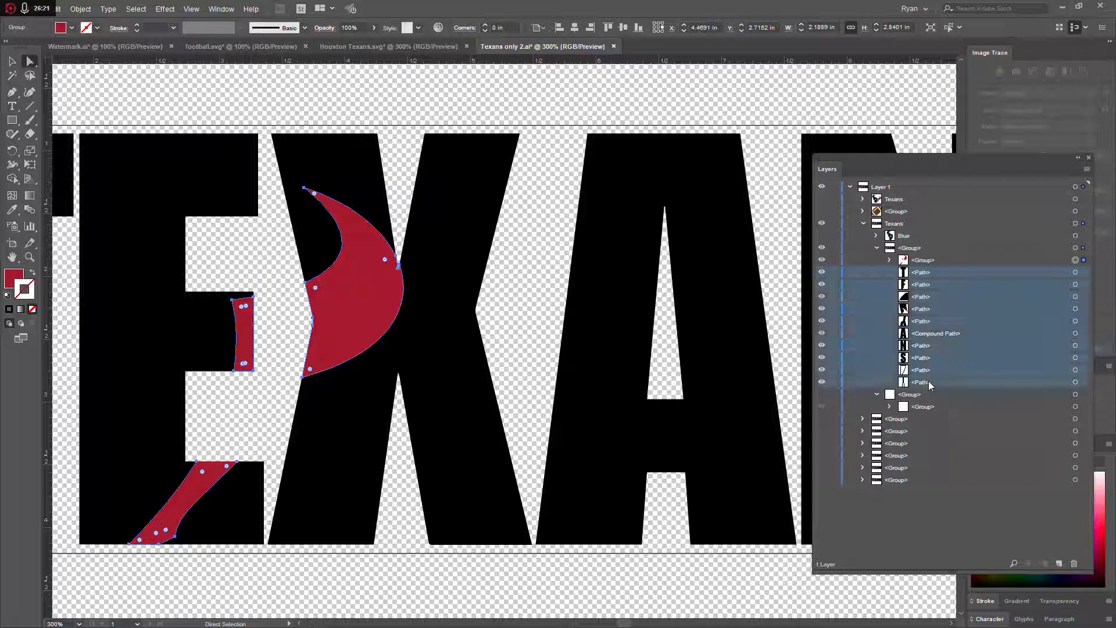
pyautogui.click(1080, 563)
# Rename the group holding the white shapes to White and the group holding the red pieces to Red.
pyautogui.click(910, 274)
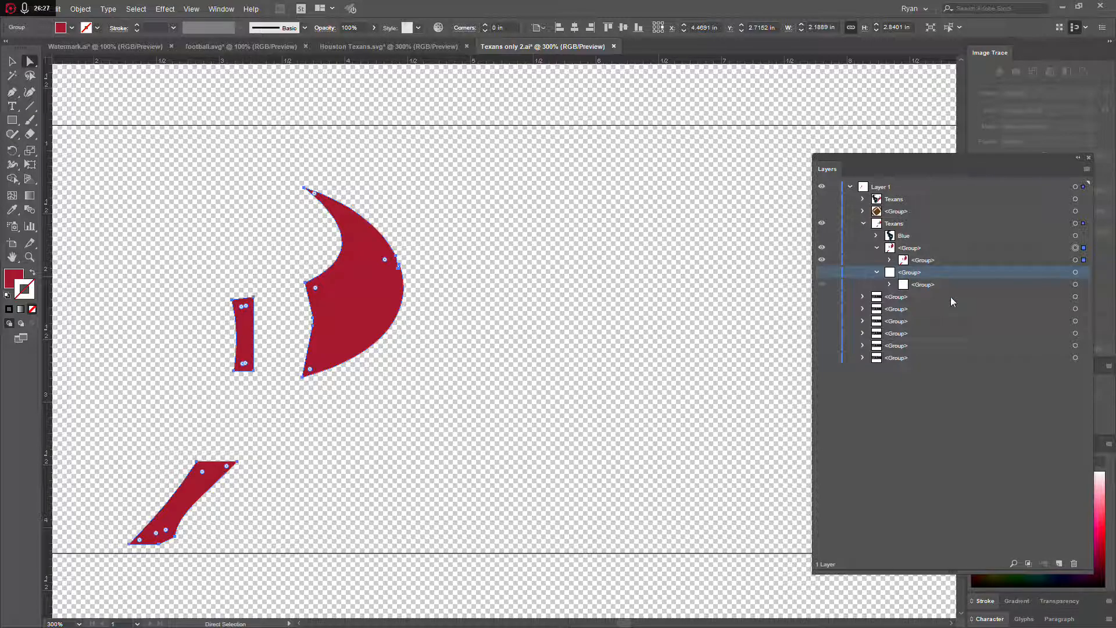
pyautogui.doubleClick(910, 273)
pyautogui.write('White')
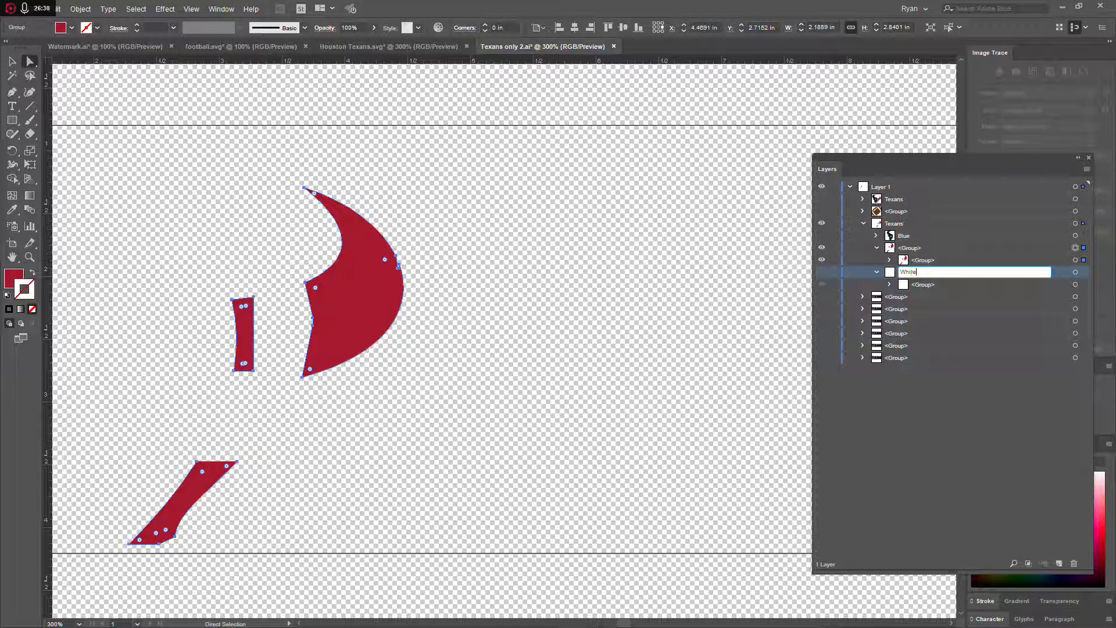
pyautogui.press('Return')
pyautogui.doubleClick(919, 248)
pyautogui.write('R')
pyautogui.press('Return')
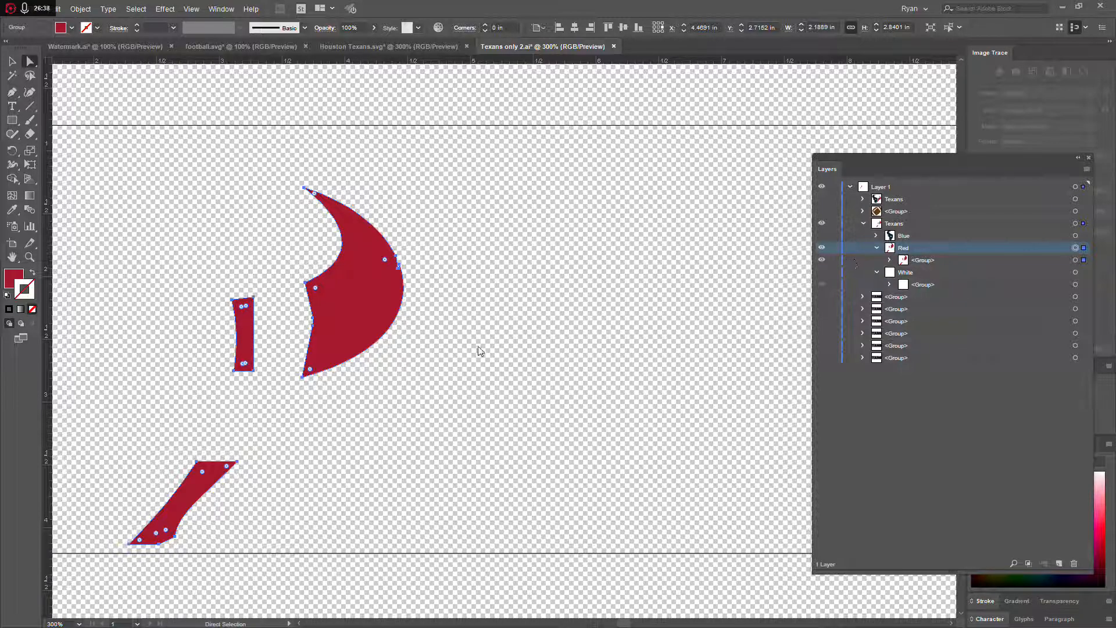
# Hide Red, show Blue and the first spare black lettering group, and select both visible groups' artwork.
pyautogui.click(821, 249)
pyautogui.click(821, 235)
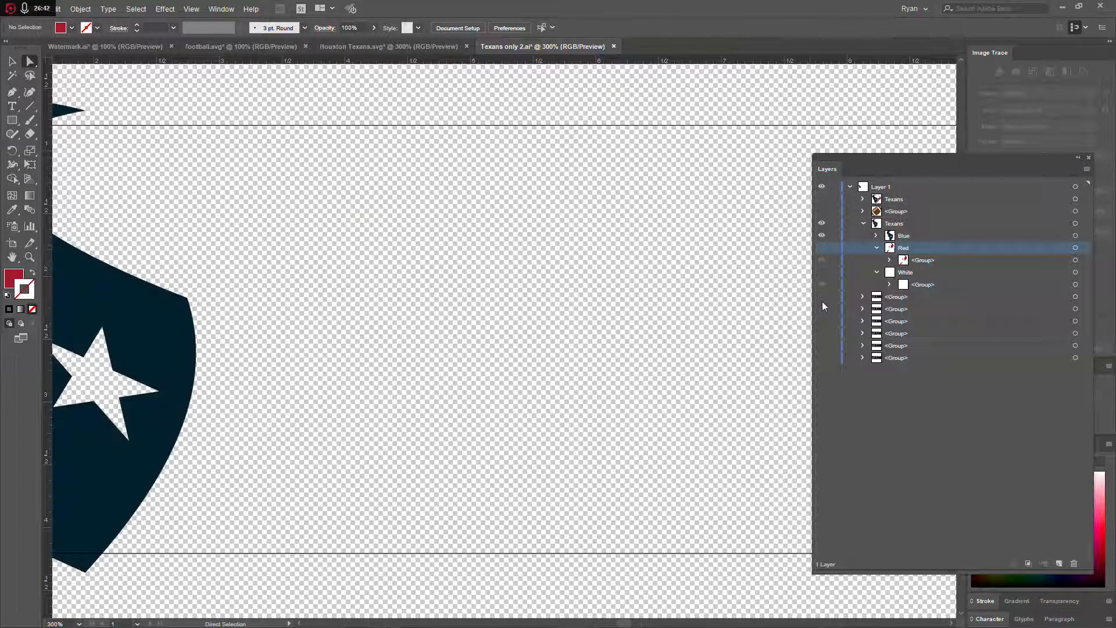
pyautogui.click(822, 296)
pyautogui.click(954, 297)
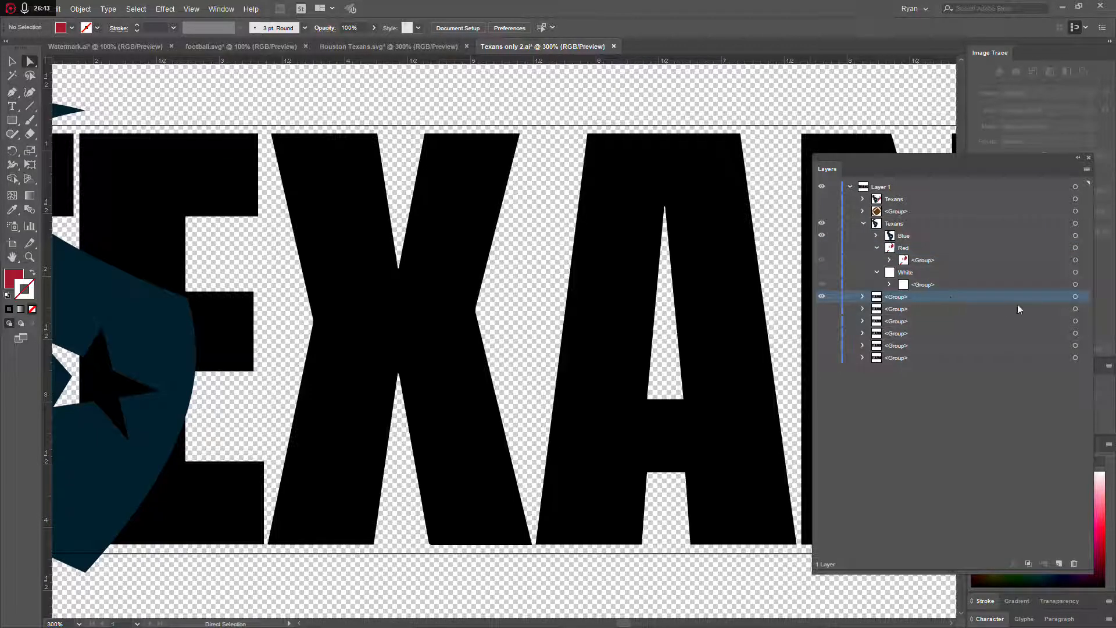
pyautogui.click(1076, 296)
pyautogui.click(916, 223)
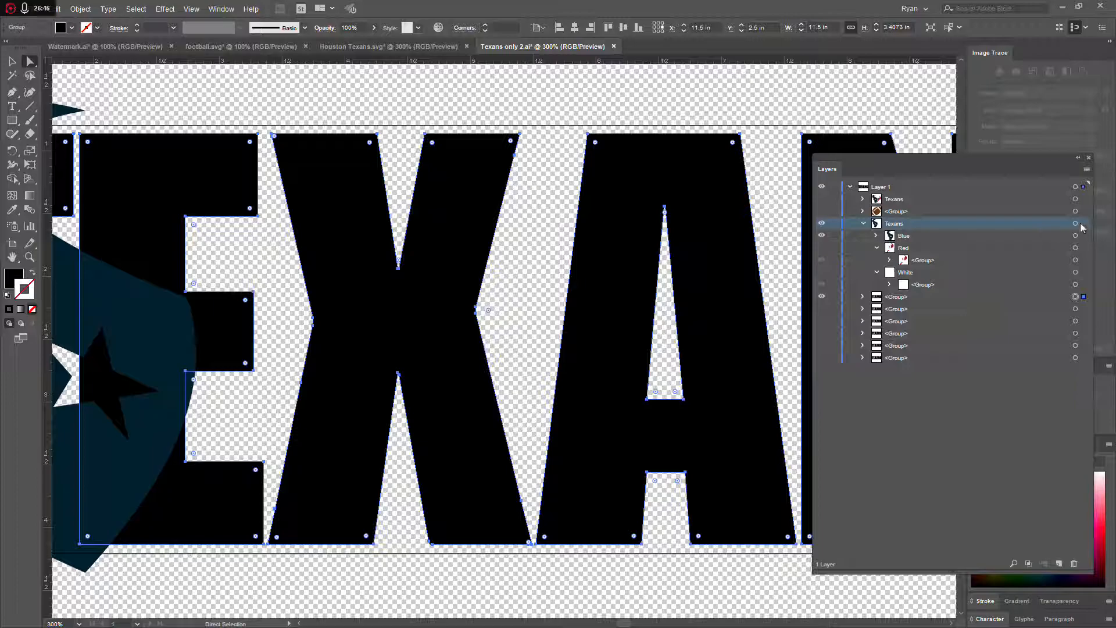
pyautogui.click(940, 235)
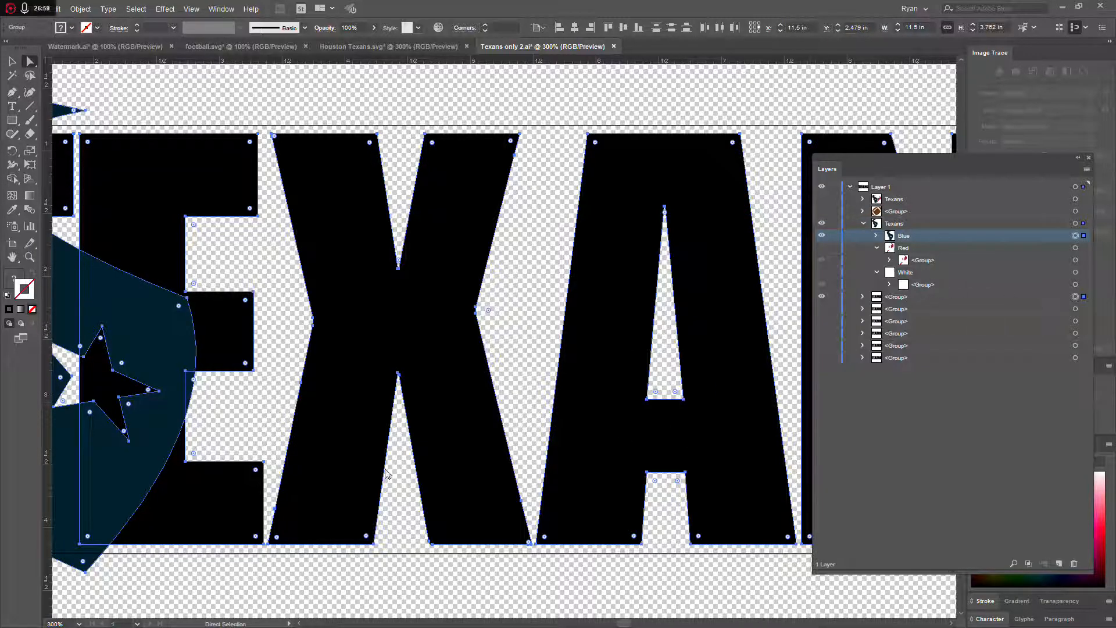
# Split the selected blue shape and black lettering where they overlap with the Divide pathfinder, then deselect.
pyautogui.hscroll(-5, 296, 522)
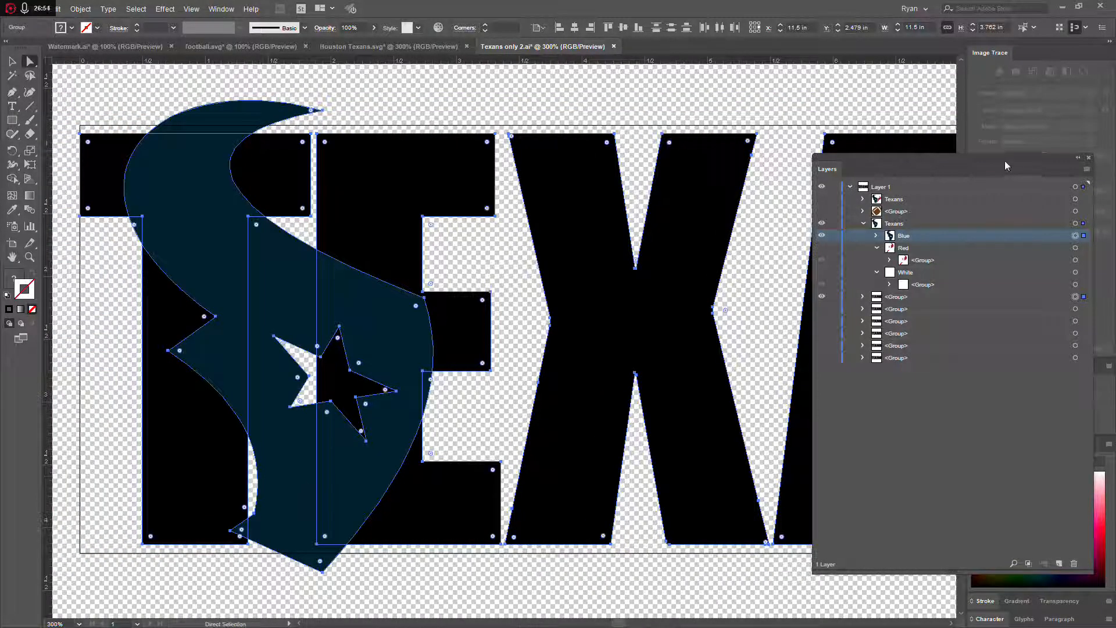
pyautogui.moveTo(974, 157); pyautogui.dragTo(827, 122)
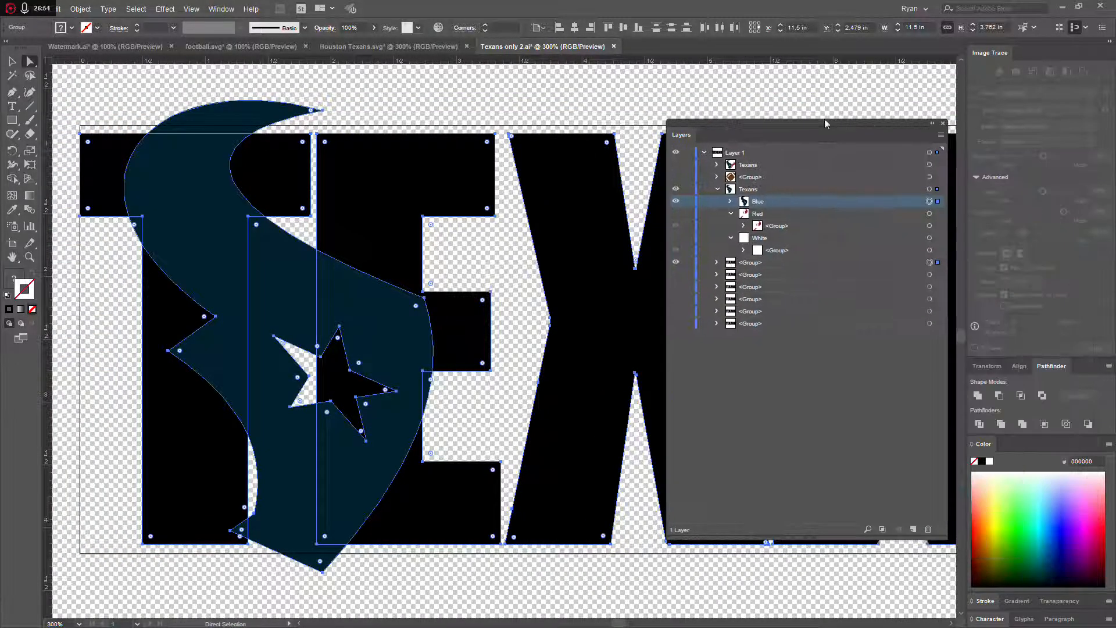
pyautogui.click(980, 425)
pyautogui.click(421, 594)
# Delete the blue pieces lying outside the letters T and E.
pyautogui.click(288, 489)
pyautogui.press('Delete')
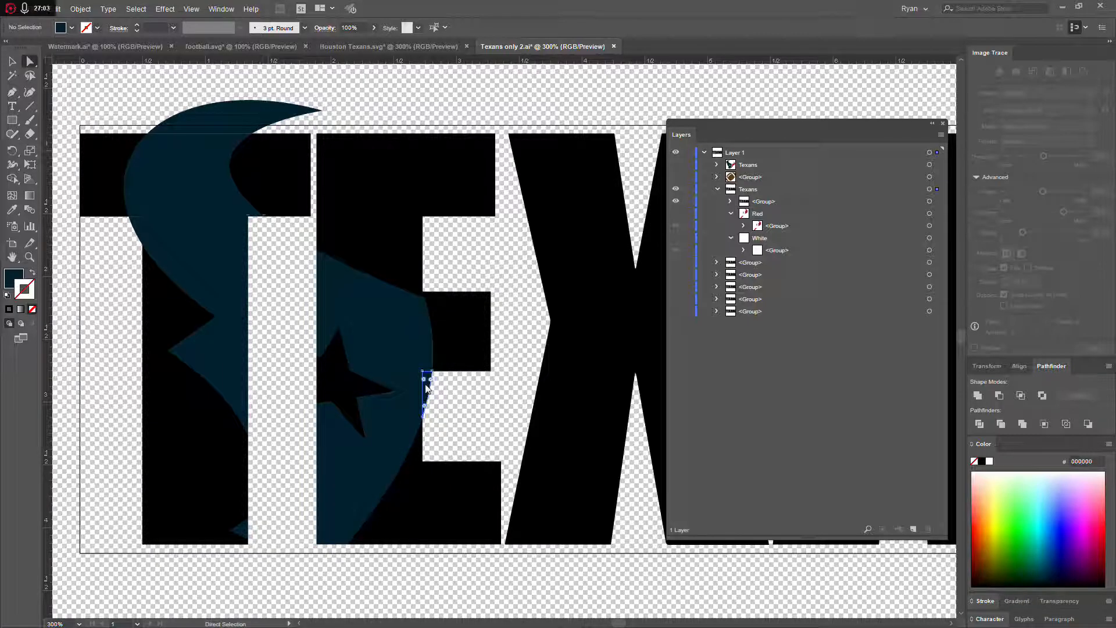
pyautogui.click(231, 117)
pyautogui.press('Delete')
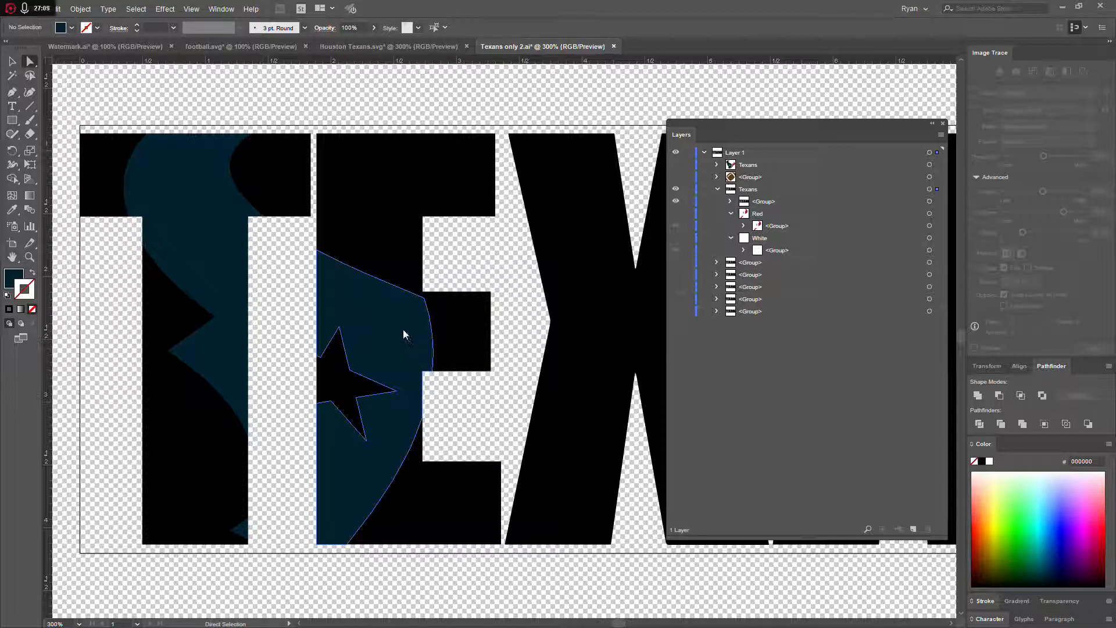
# Select the remaining blue pieces inside the T and E, group them, and expand the divided group containing them.
pyautogui.click(387, 338)
pyautogui.scroll(2, 234, 551)
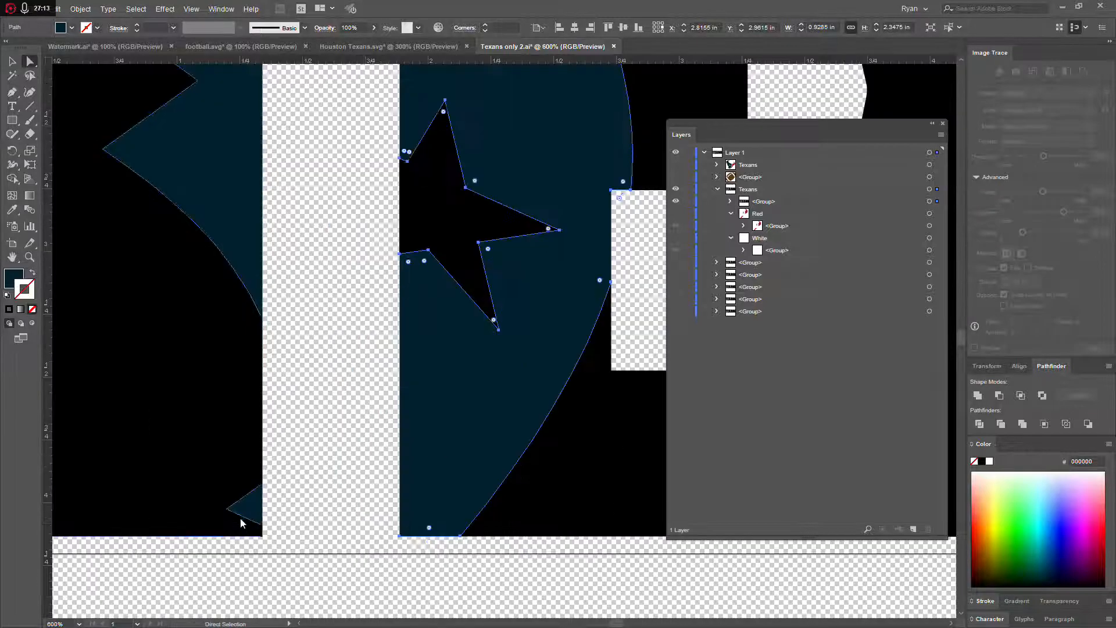
pyautogui.keyDown('alt'); pyautogui.keyDown('shift'); pyautogui.click(245, 512); pyautogui.keyUp('shift'); pyautogui.keyUp('alt')
pyautogui.scroll(-1, 275, 387)
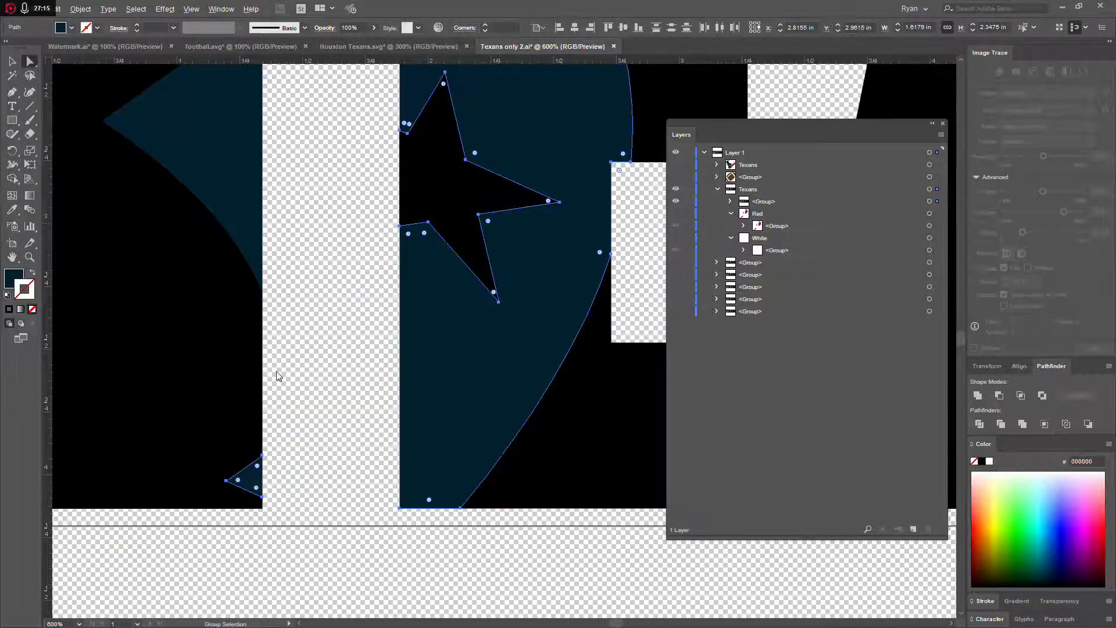
pyautogui.scroll(-3, 278, 376)
pyautogui.keyDown('alt'); pyautogui.keyDown('shift'); pyautogui.click(249, 243); pyautogui.keyUp('shift'); pyautogui.keyUp('alt')
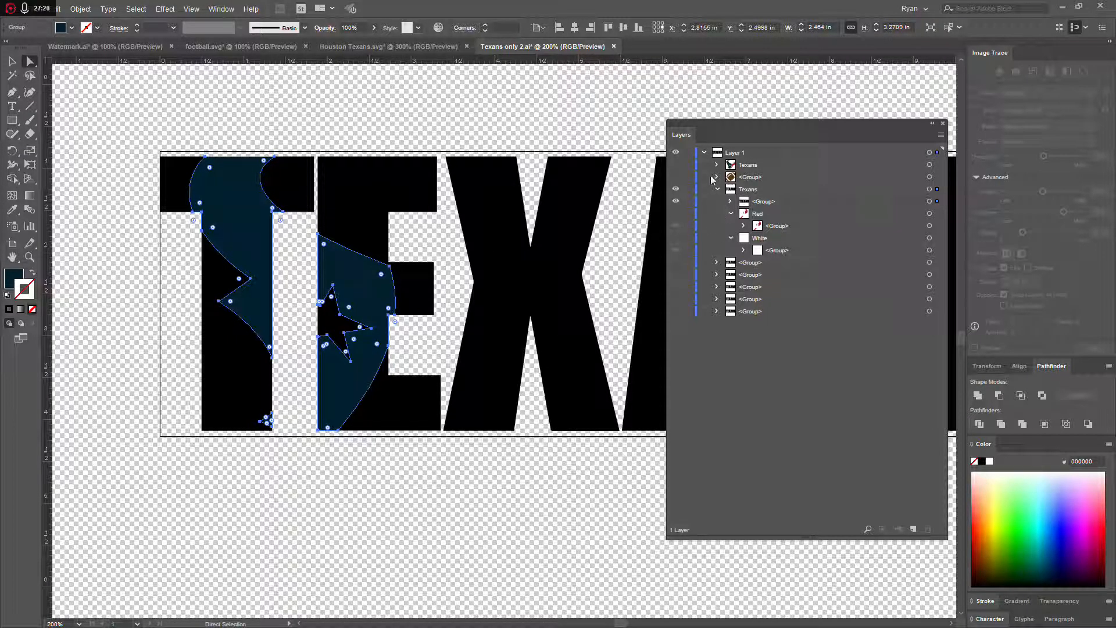
pyautogui.click(731, 201)
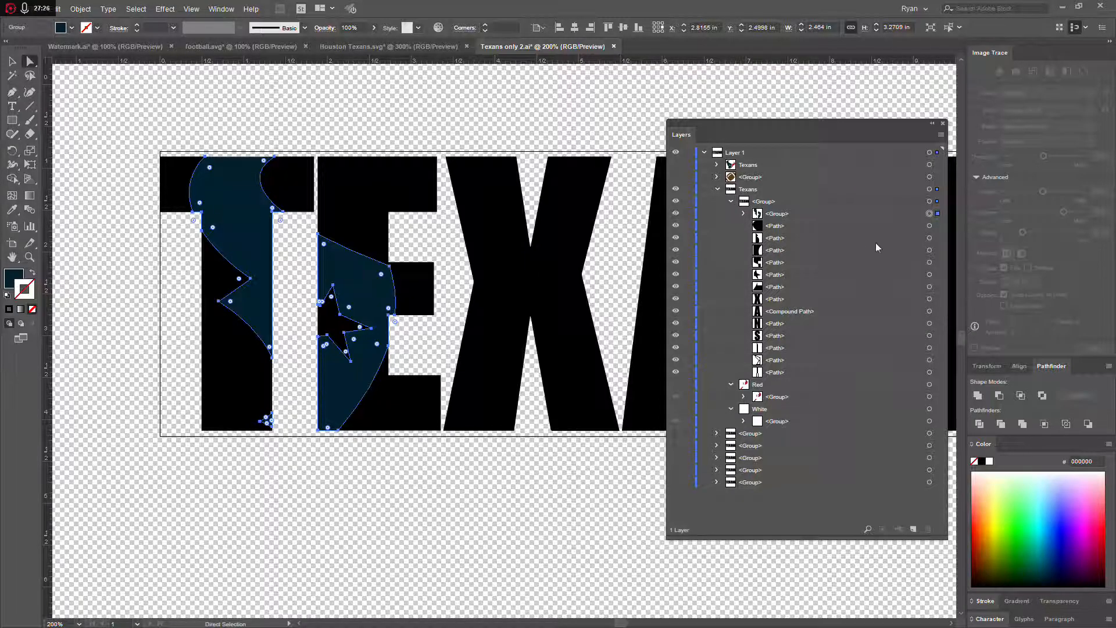
# Delete the leftover black lettering paths beneath the grouped blue pieces in the divided group.
pyautogui.click(872, 228)
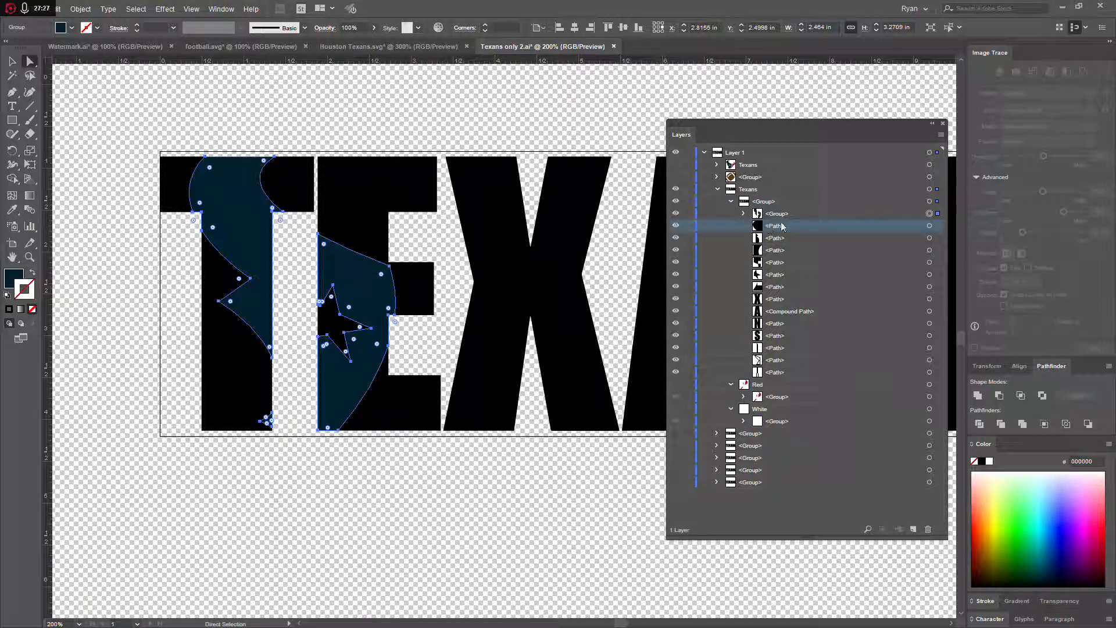
pyautogui.click(939, 226)
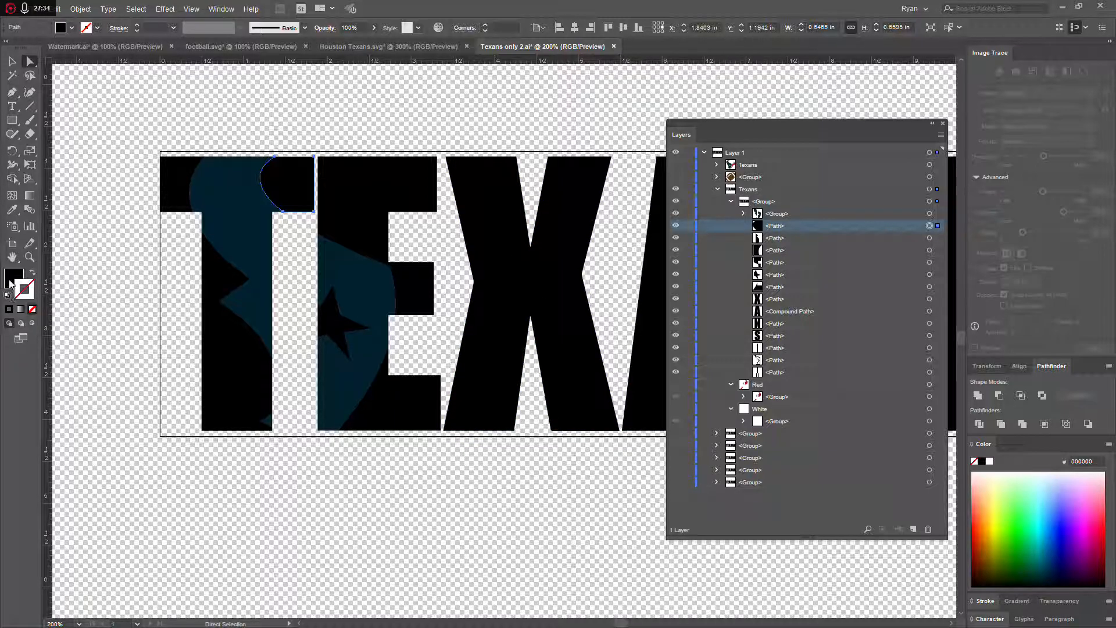
pyautogui.click(743, 214)
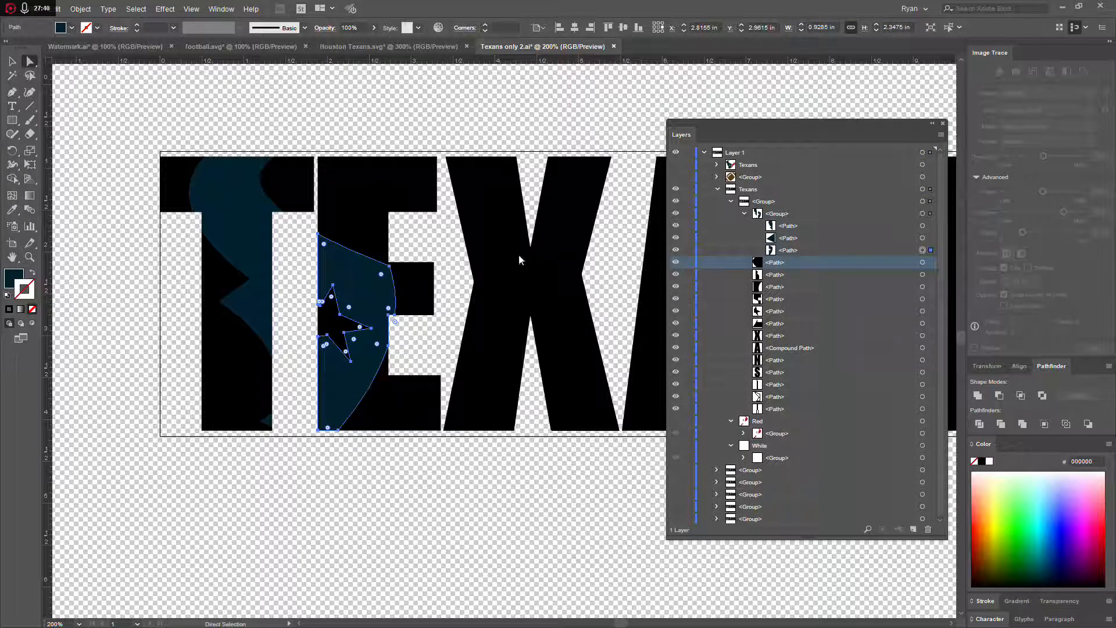
pyautogui.click(745, 214)
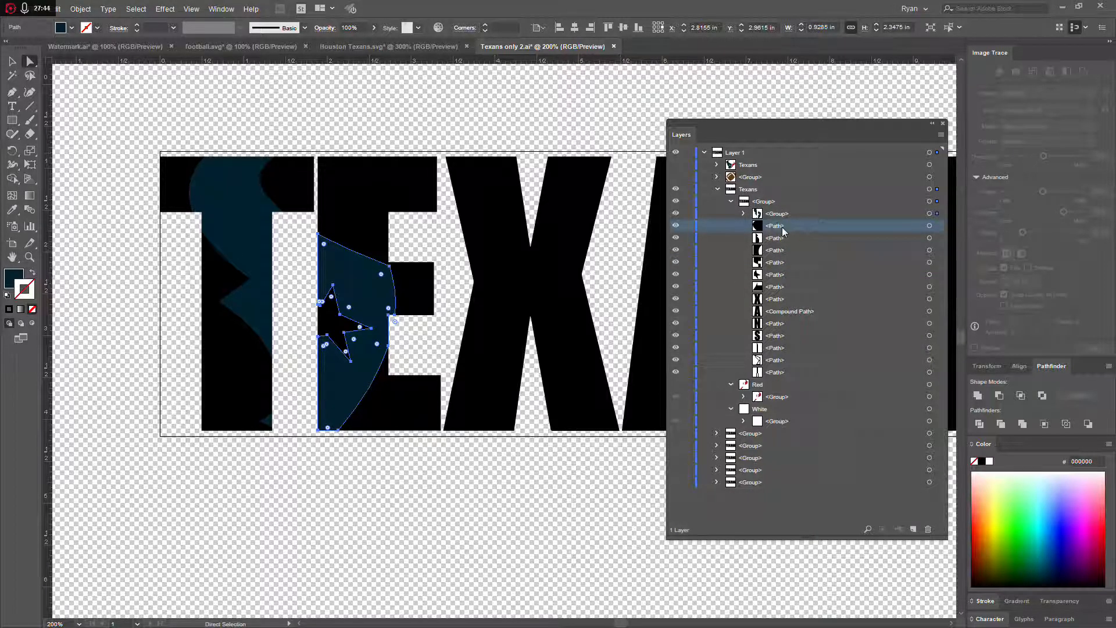
pyautogui.keyDown('shift'); pyautogui.click(790, 371); pyautogui.keyUp('shift')
pyautogui.click(924, 530)
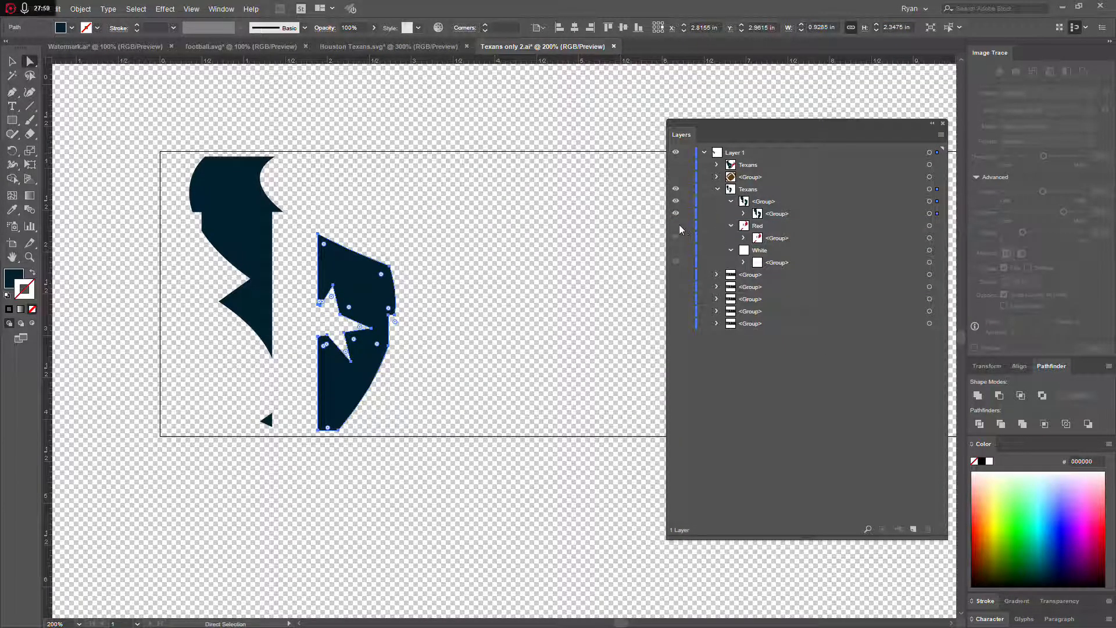
# Rename the divided group holding the blue pieces as Blue and collapse it.
pyautogui.doubleClick(765, 201)
pyautogui.write('Blue')
pyautogui.press('Return')
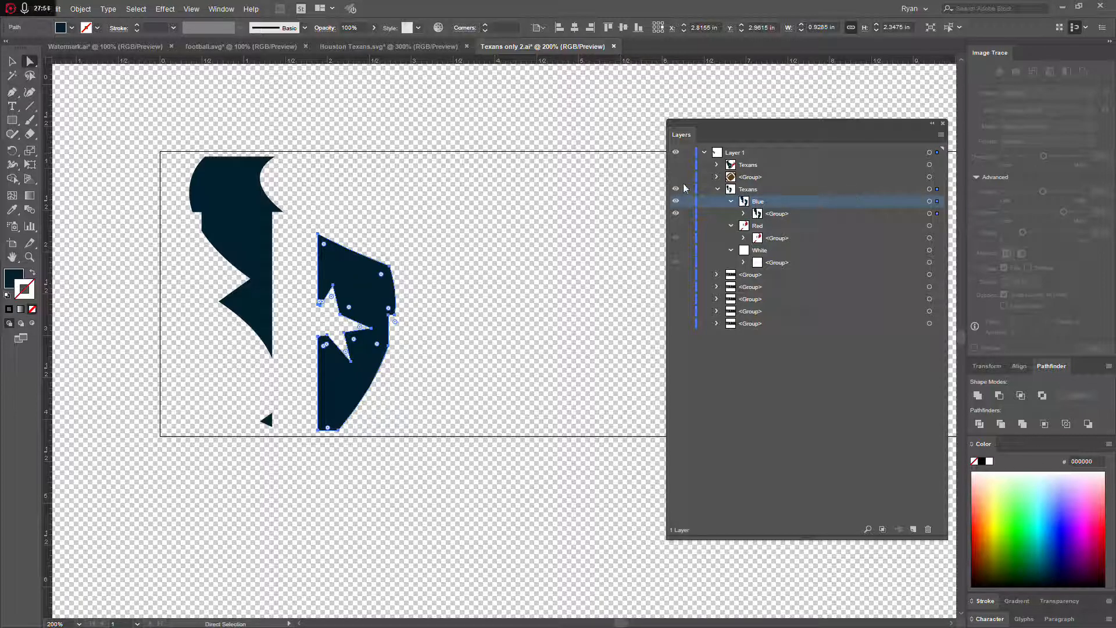
pyautogui.click(731, 201)
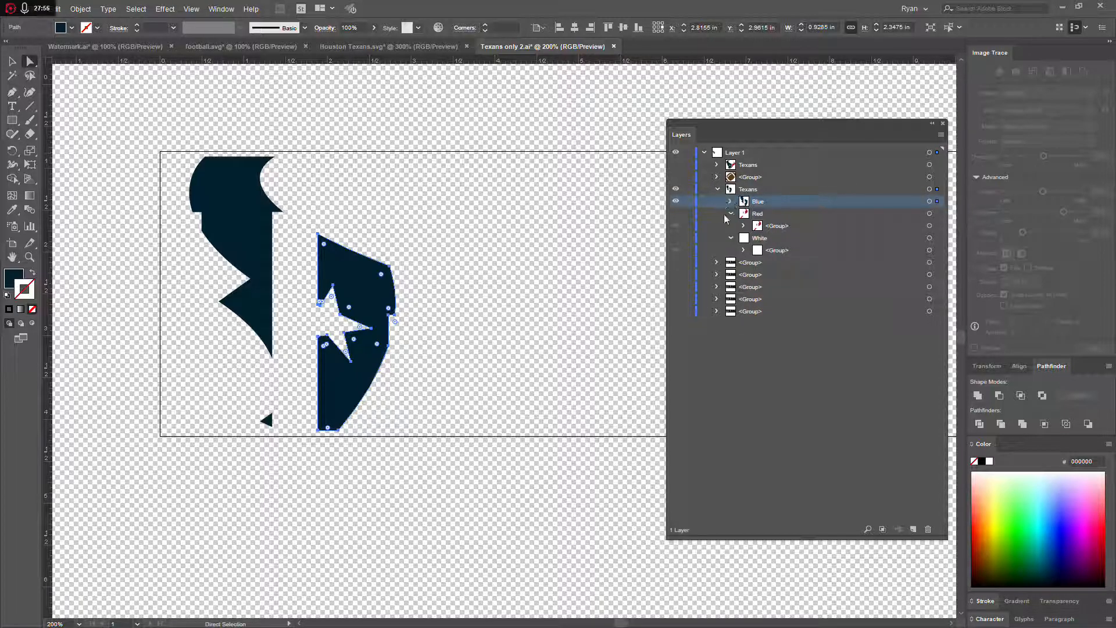
# Show the Red and White groups together with Blue, and collapse them and their parent Texans group.
pyautogui.click(676, 214)
pyautogui.click(677, 238)
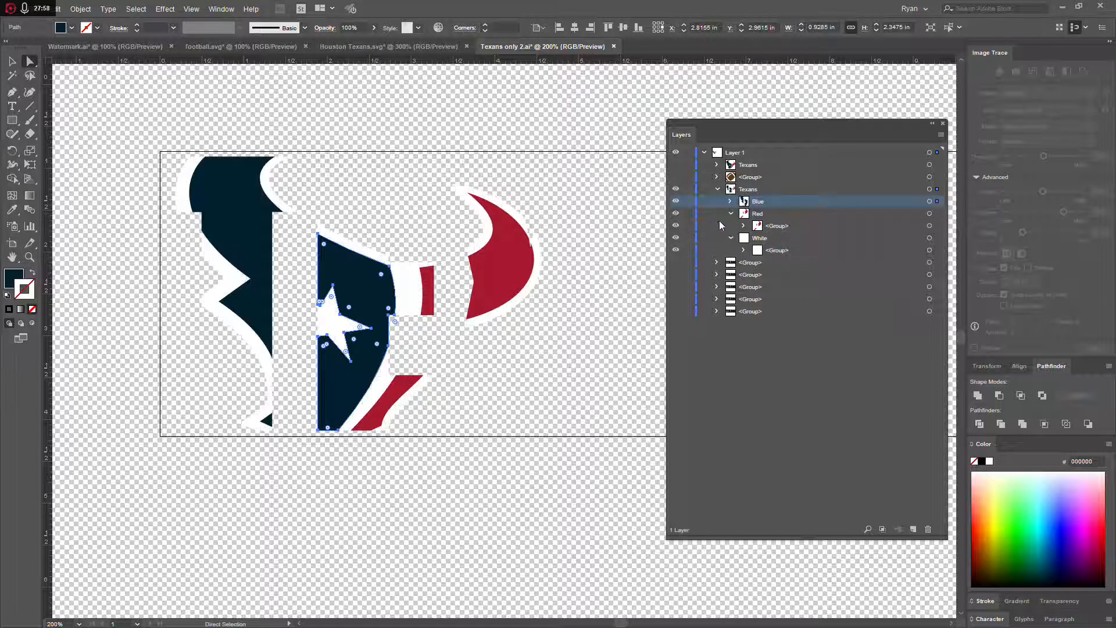
pyautogui.click(731, 214)
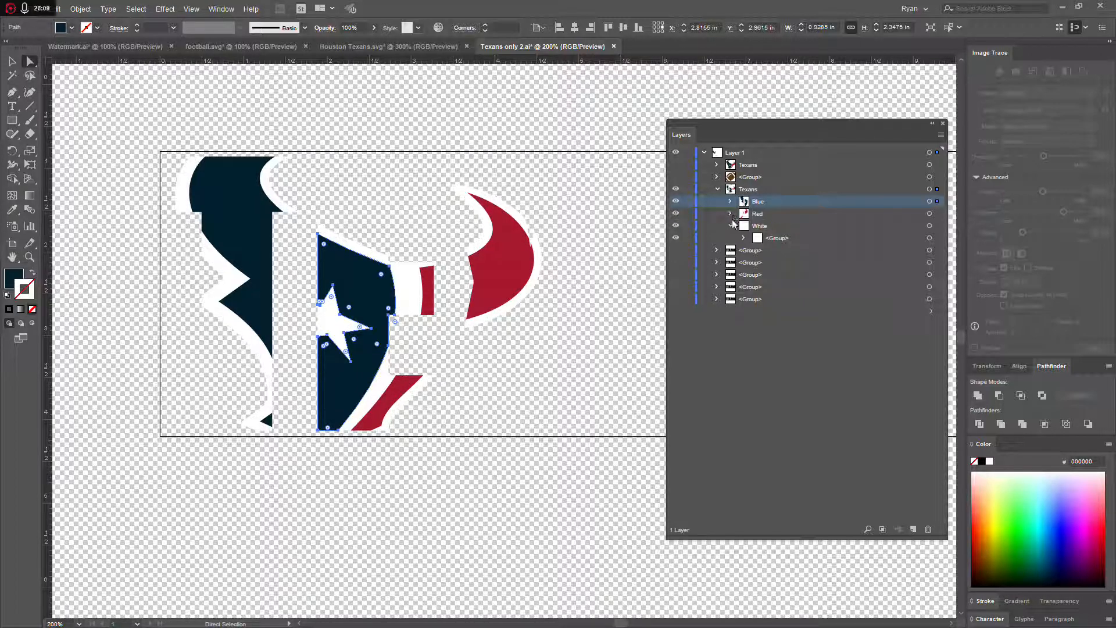
pyautogui.click(730, 226)
pyautogui.click(718, 190)
pyautogui.click(459, 466)
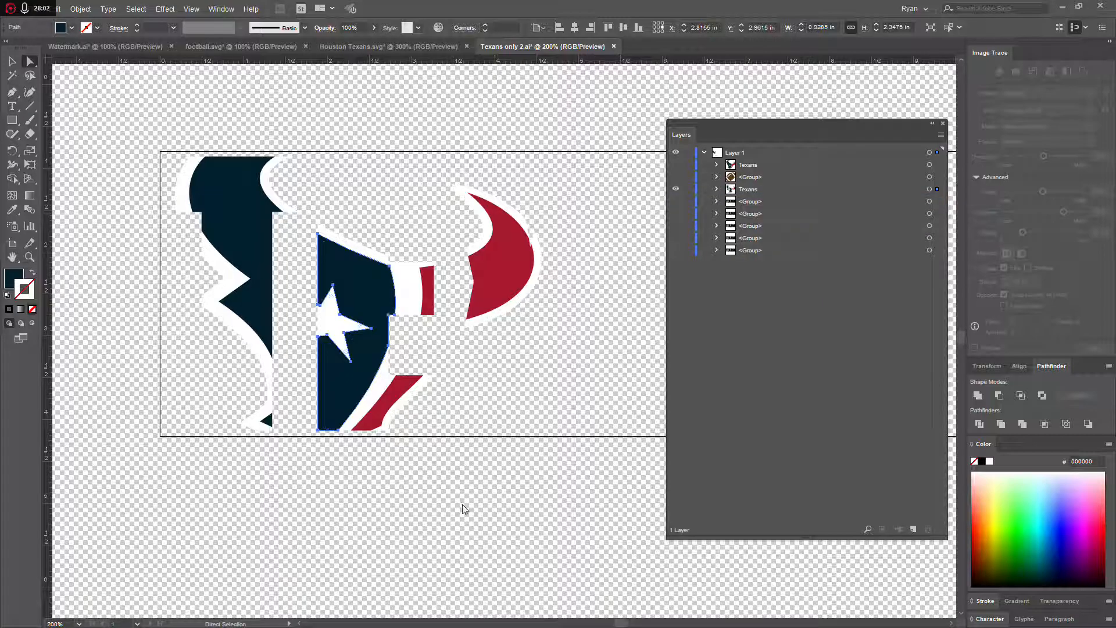
# Show the first spare black lettering group with only the football's brown shape, hiding the cut Texans logo and the football's white compound path.
pyautogui.click(675, 201)
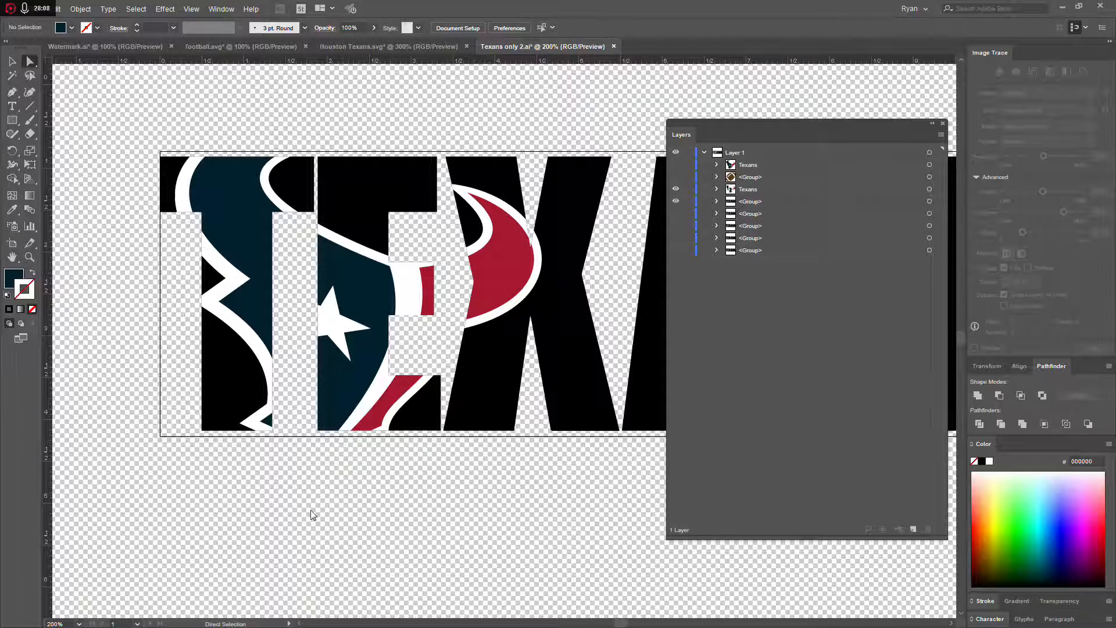
pyautogui.click(675, 189)
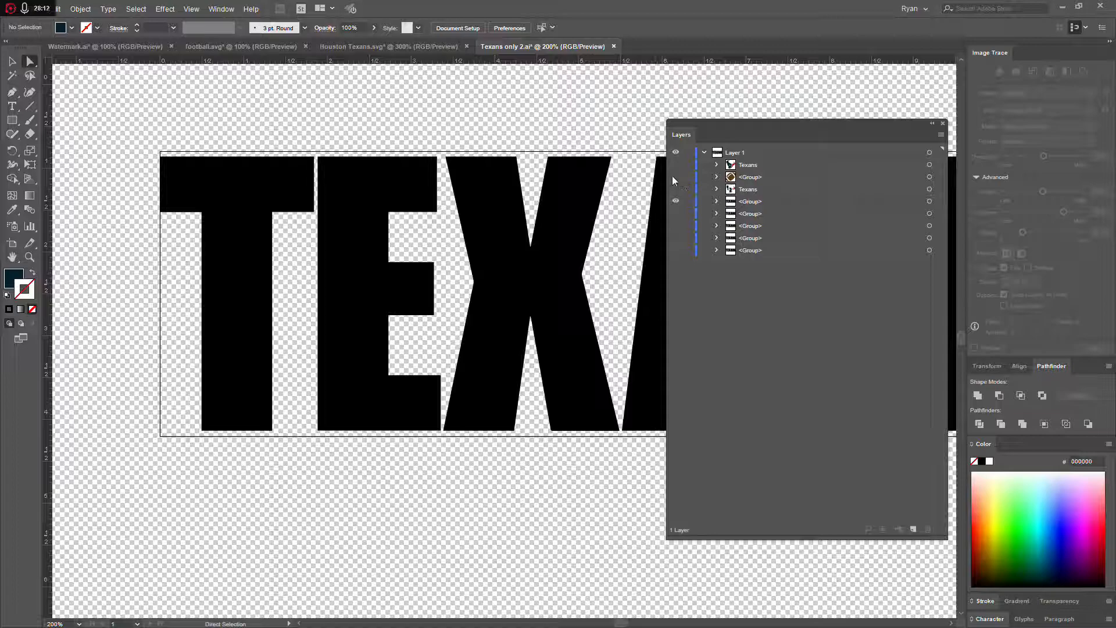
pyautogui.click(675, 177)
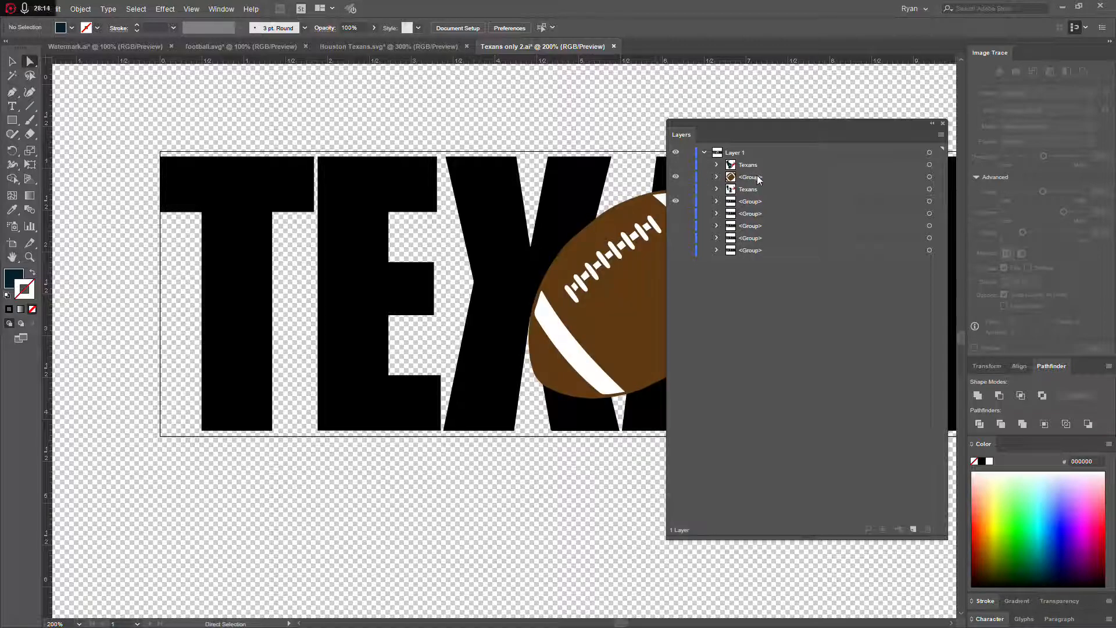
pyautogui.click(719, 176)
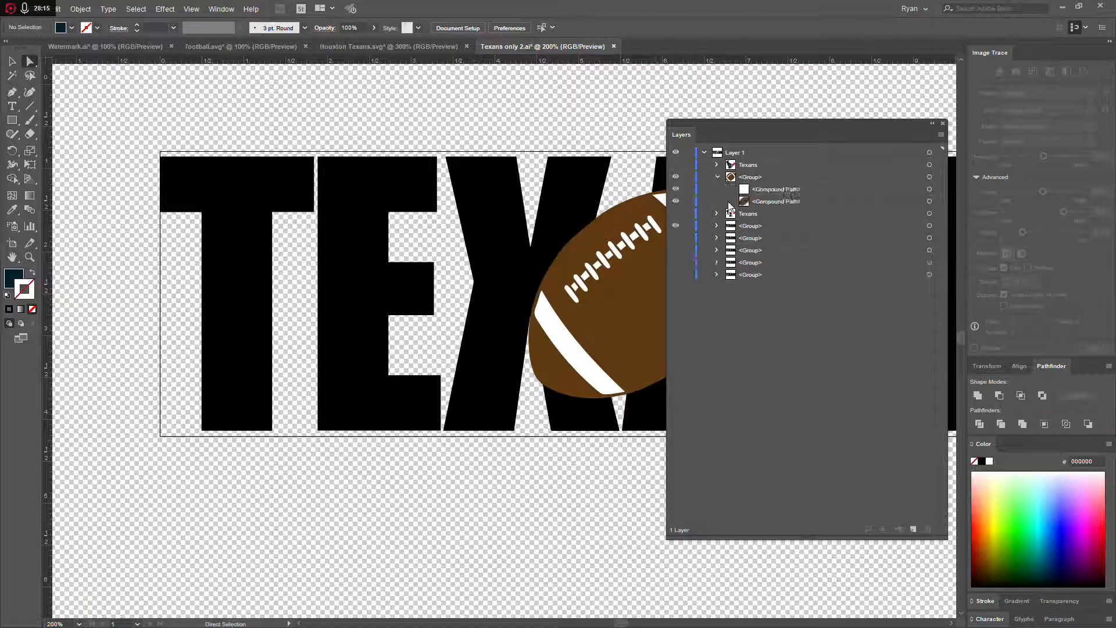
pyautogui.click(676, 189)
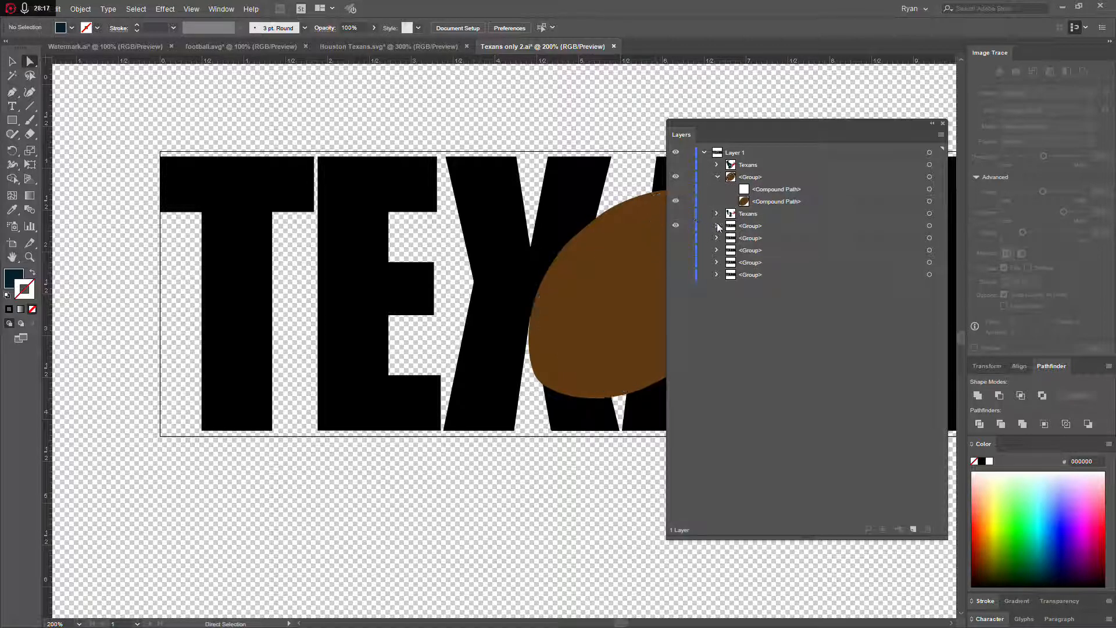
# Split the black lettering and brown football shape where they overlap with the Divide pathfinder, then deselect.
pyautogui.click(936, 228)
pyautogui.keyDown('shift'); pyautogui.click(929, 202); pyautogui.keyUp('shift')
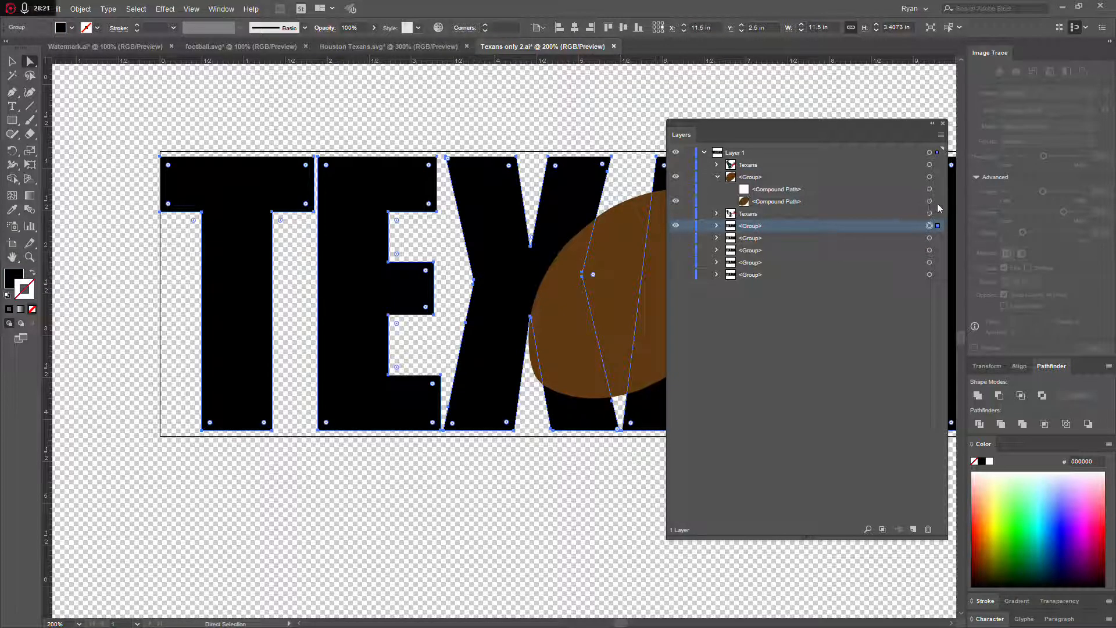
pyautogui.click(980, 424)
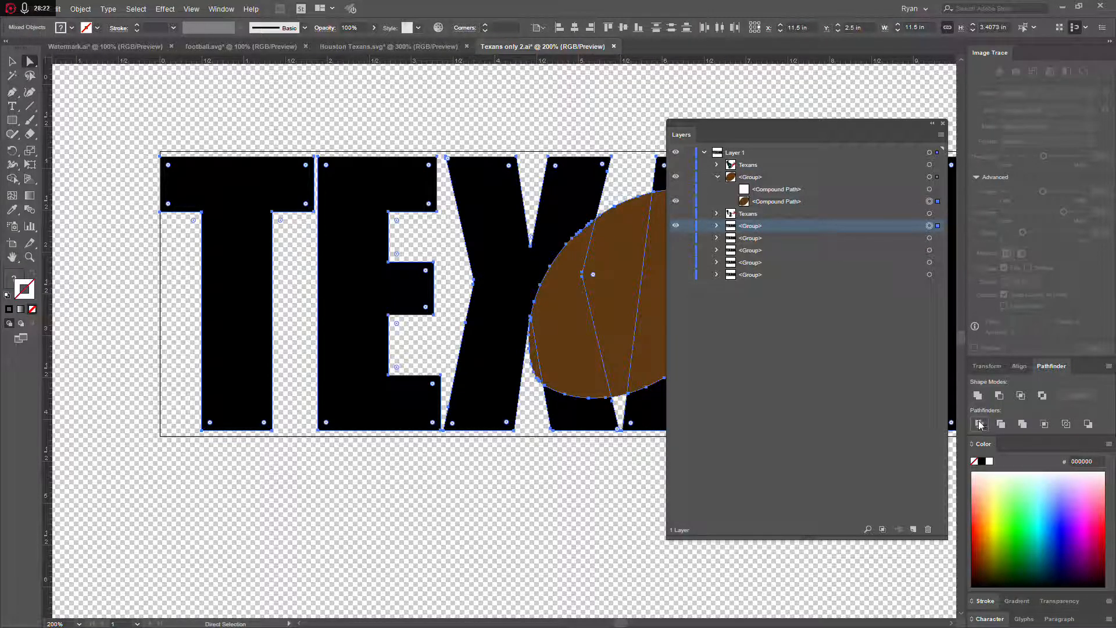
pyautogui.click(499, 480)
# Delete the brown football pieces outside the letters, including the one in the triangular opening of the A.
pyautogui.hscroll(5, 556, 442)
pyautogui.hscroll(6, 553, 441)
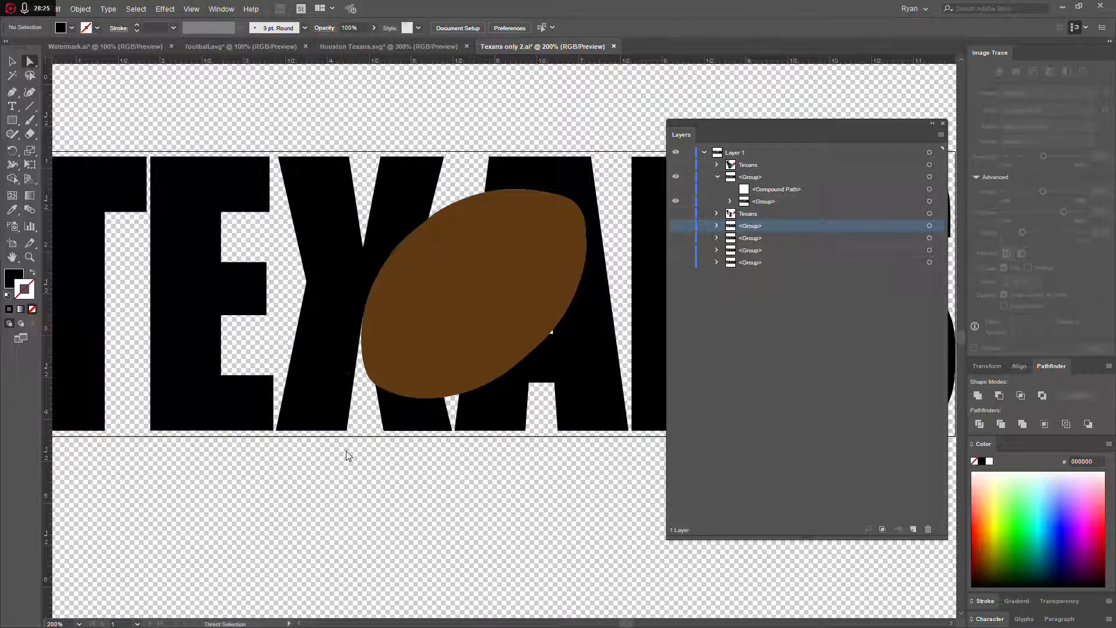
pyautogui.scroll(1, 391, 400)
pyautogui.scroll(1, 391, 400)
pyautogui.click(451, 314)
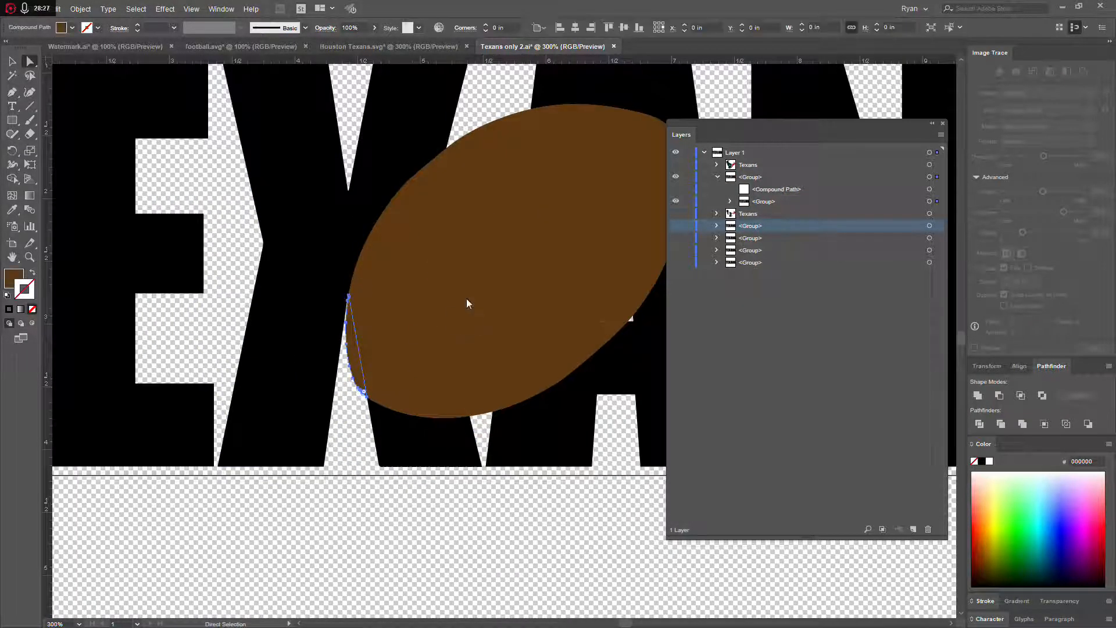
pyautogui.press('Delete')
pyautogui.click(618, 285)
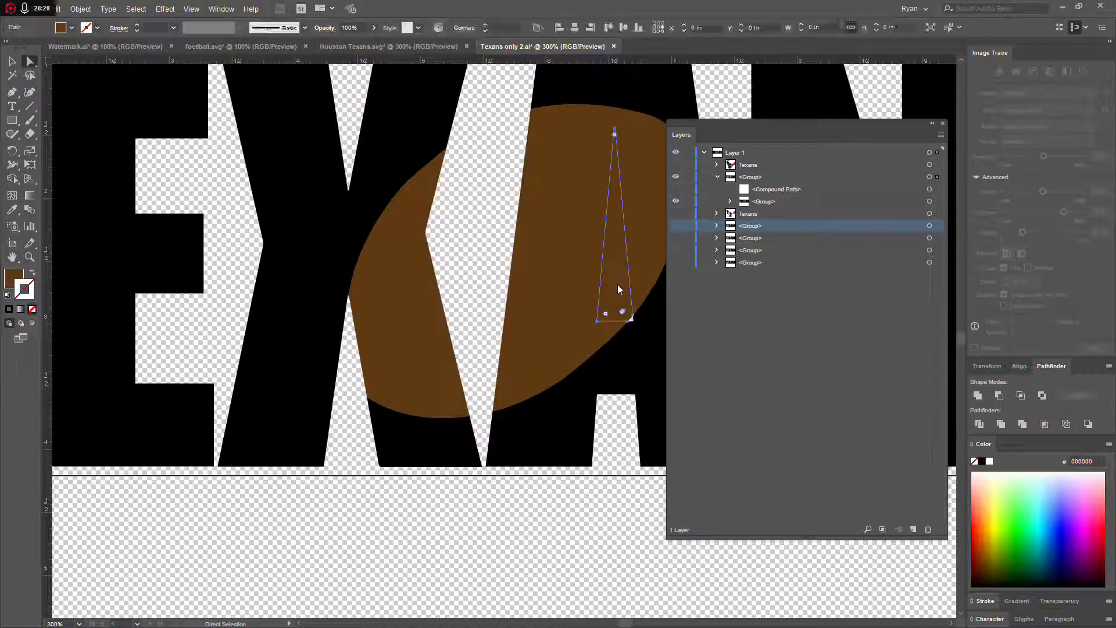
pyautogui.press('Delete')
# Select the remaining brown pieces inside the X and A, group them, and expand the divided group containing them.
pyautogui.hscroll(3, 457, 207)
pyautogui.click(328, 337)
pyautogui.keyDown('shift'); pyautogui.click(577, 214); pyautogui.keyUp('shift')
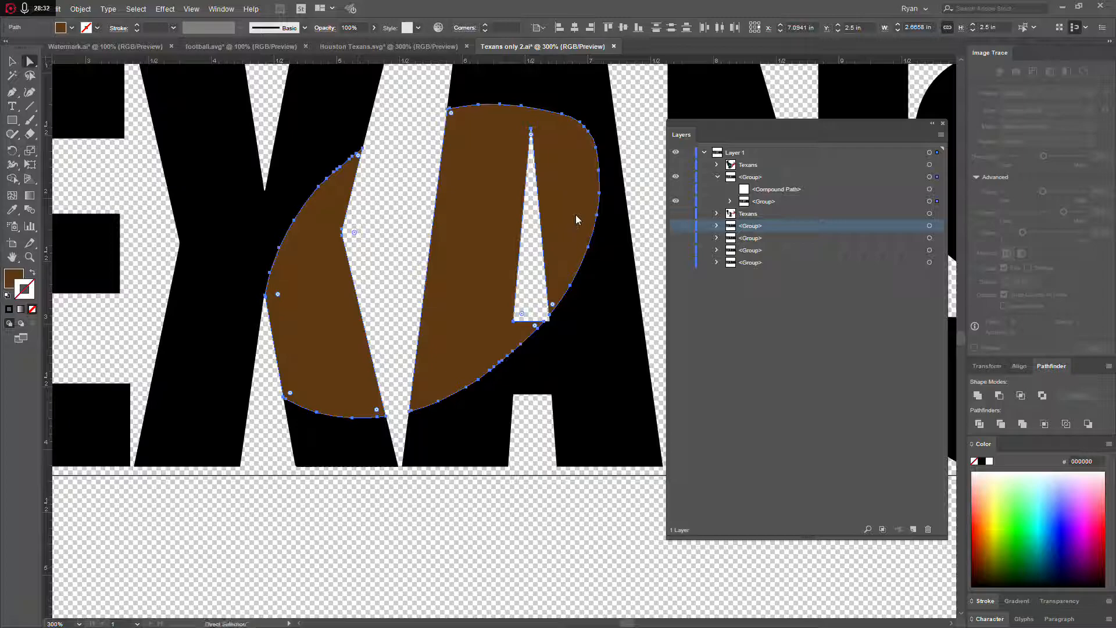
pyautogui.click(730, 201)
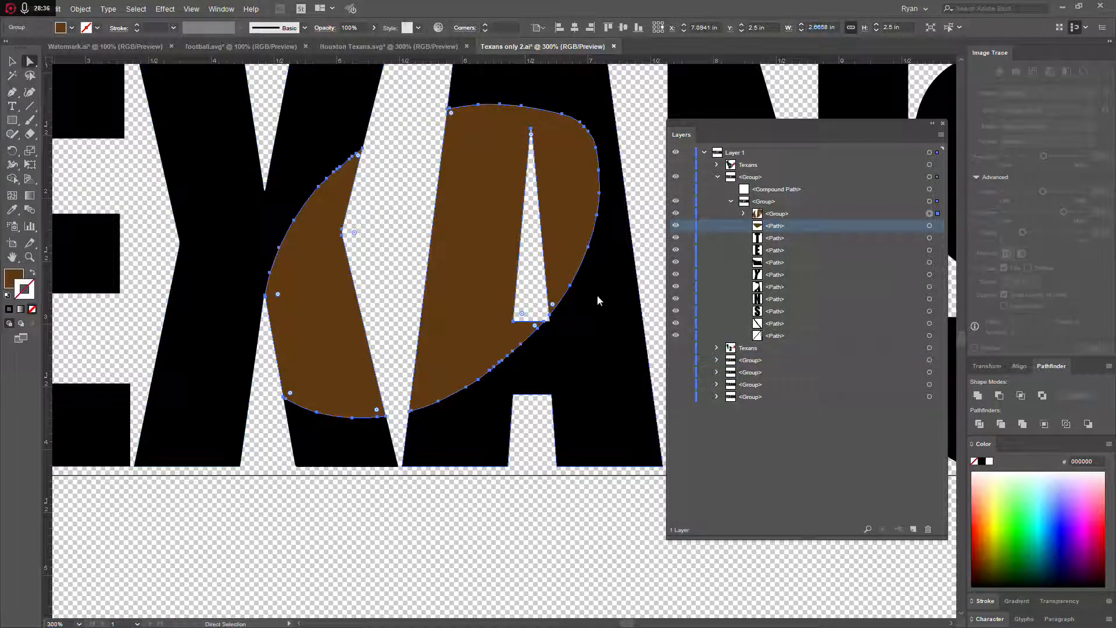
# Inspect the tiny stray brown path on the football's edge, then delete it along with all leftover black lettering paths below the brown group.
pyautogui.click(937, 225)
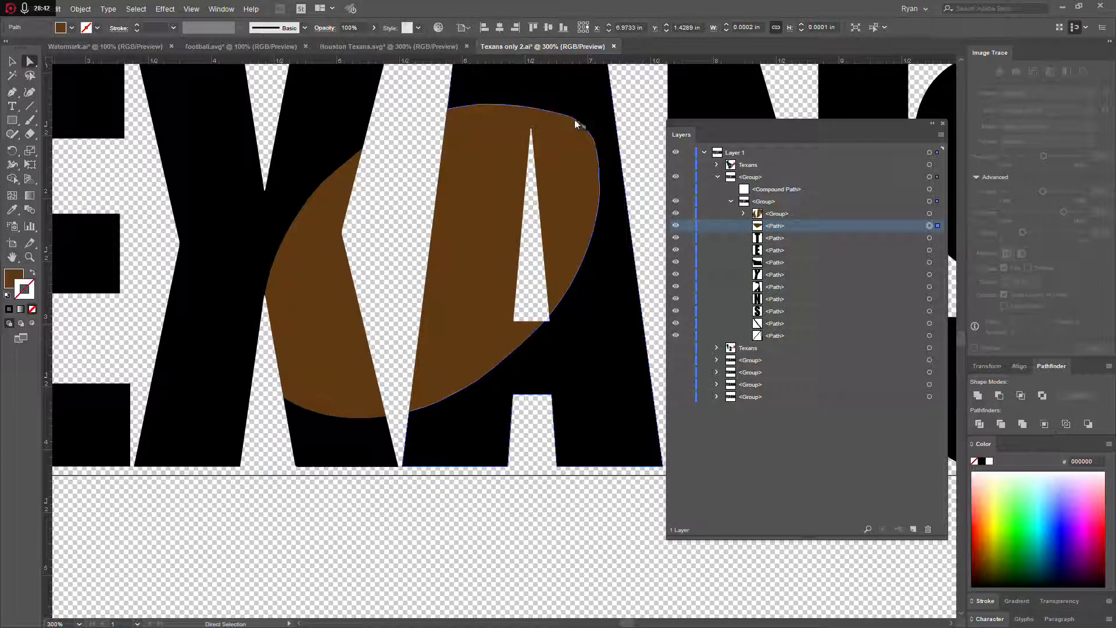
pyautogui.scroll(5, 591, 144)
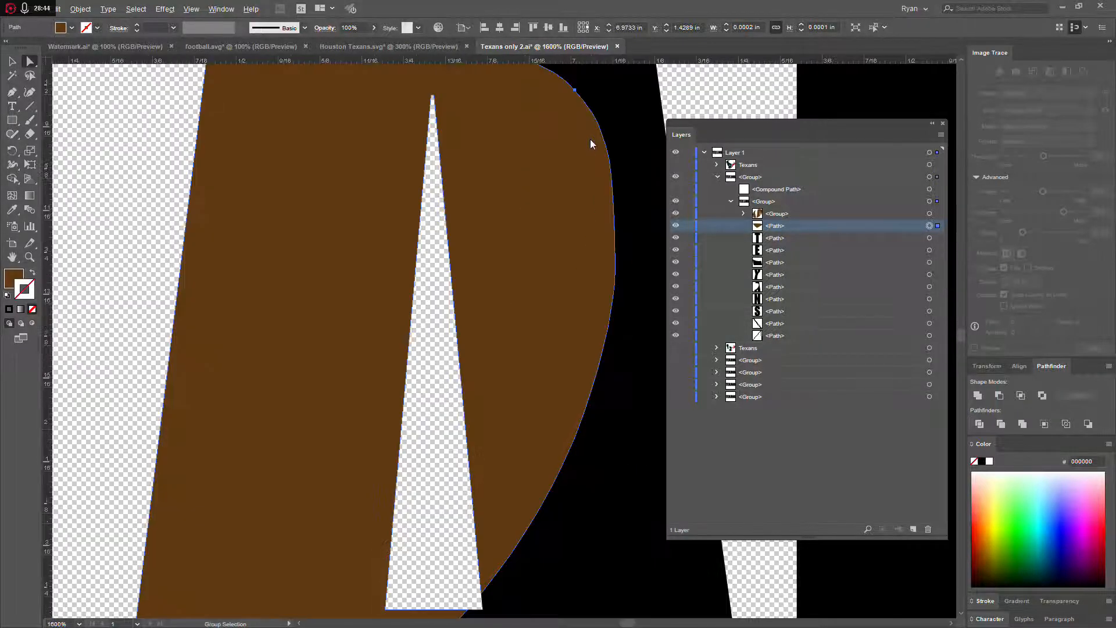
pyautogui.scroll(3, 590, 142)
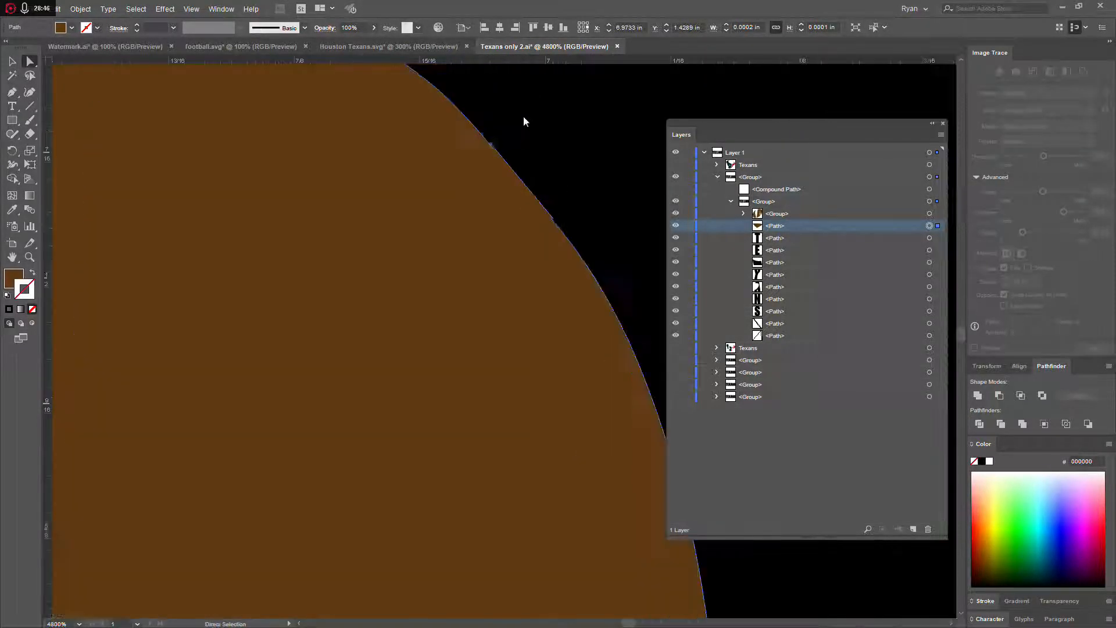
pyautogui.scroll(5, 526, 118)
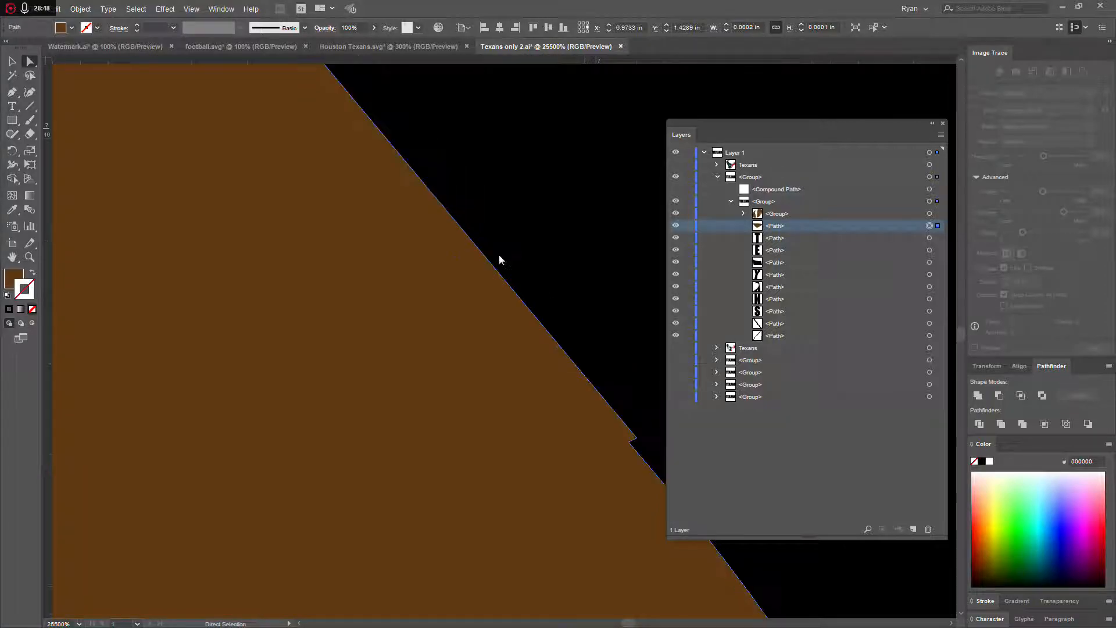
pyautogui.scroll(-4, 536, 327)
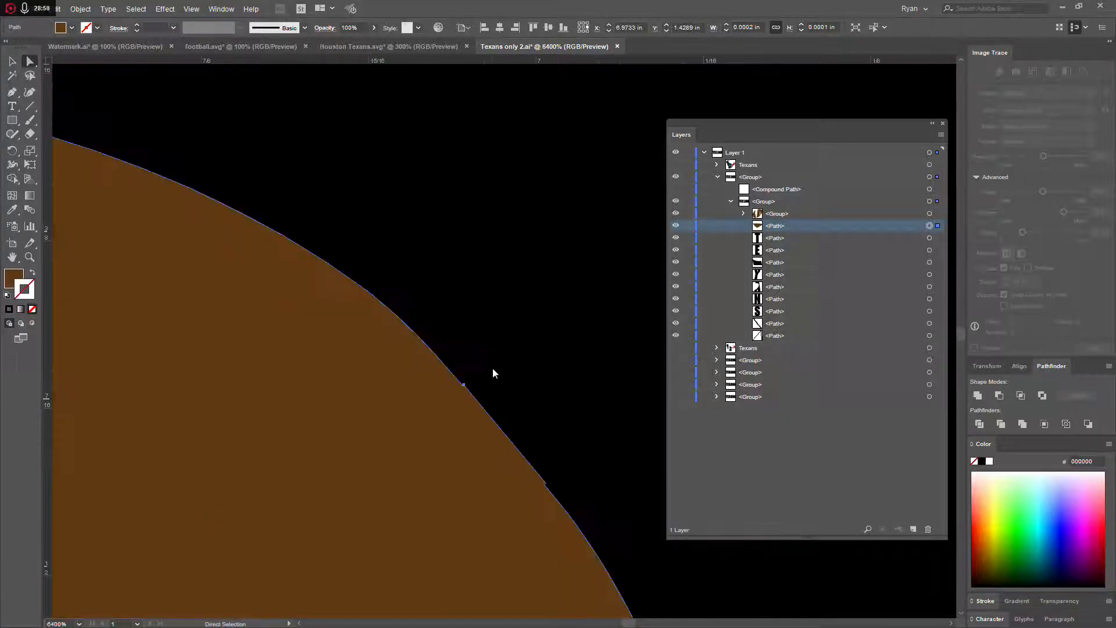
pyautogui.scroll(-10, 493, 368)
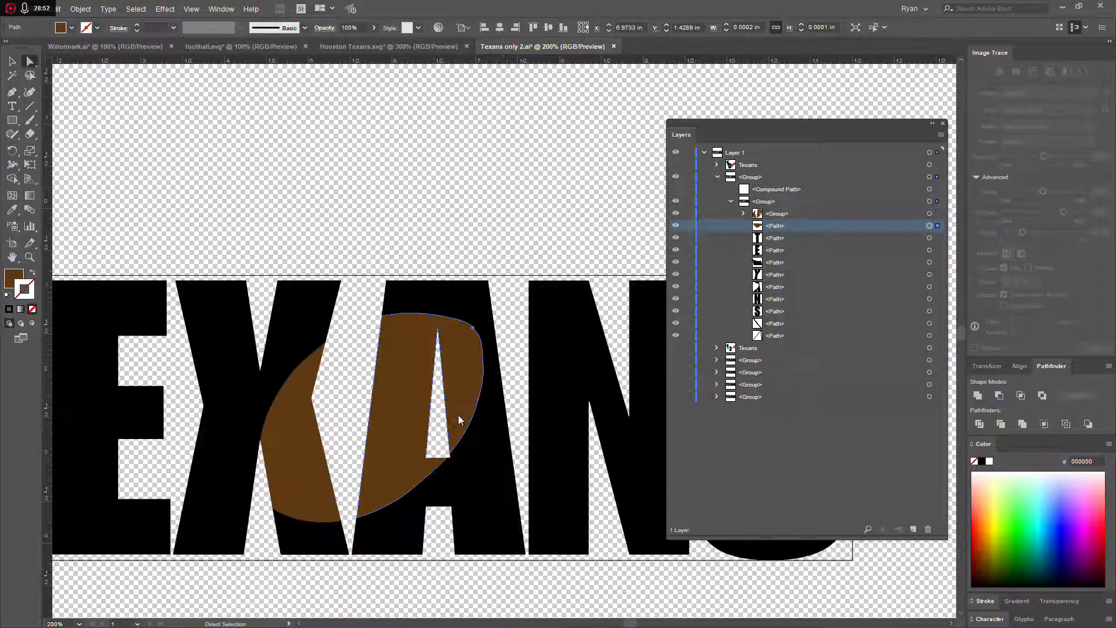
pyautogui.keyDown('shift'); pyautogui.click(788, 337); pyautogui.keyUp('shift')
pyautogui.click(928, 529)
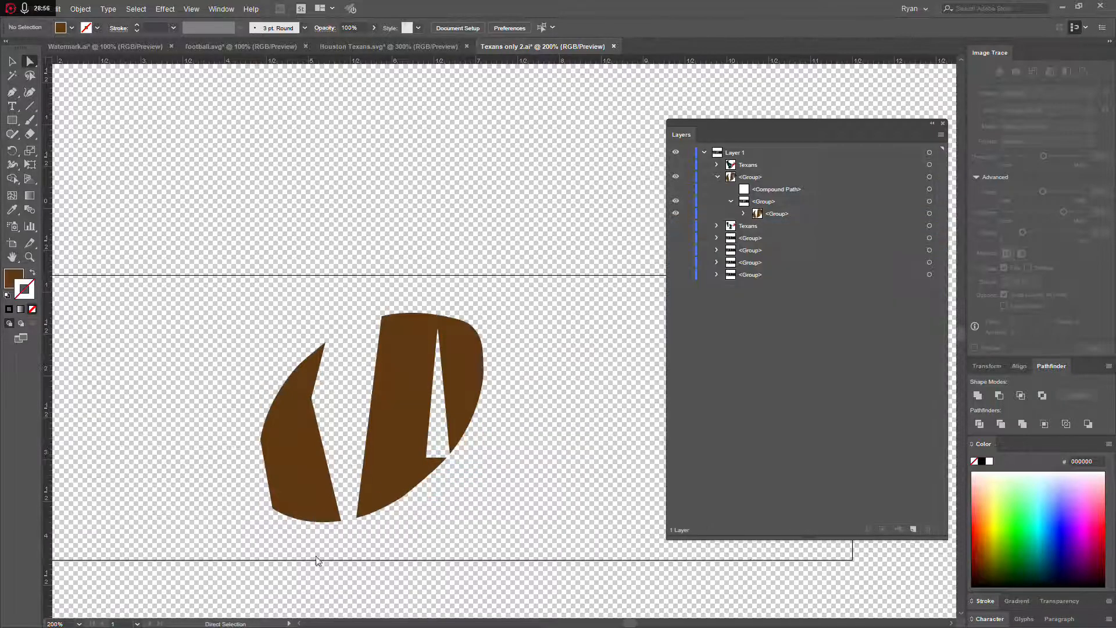
# Rename the divided group holding the brown pieces as Brown and collapse it.
pyautogui.doubleClick(762, 203)
pyautogui.write('Brwo')
pyautogui.press('BackSpace')
pyautogui.press('BackSpace')
pyautogui.write('own')
pyautogui.press('Return')
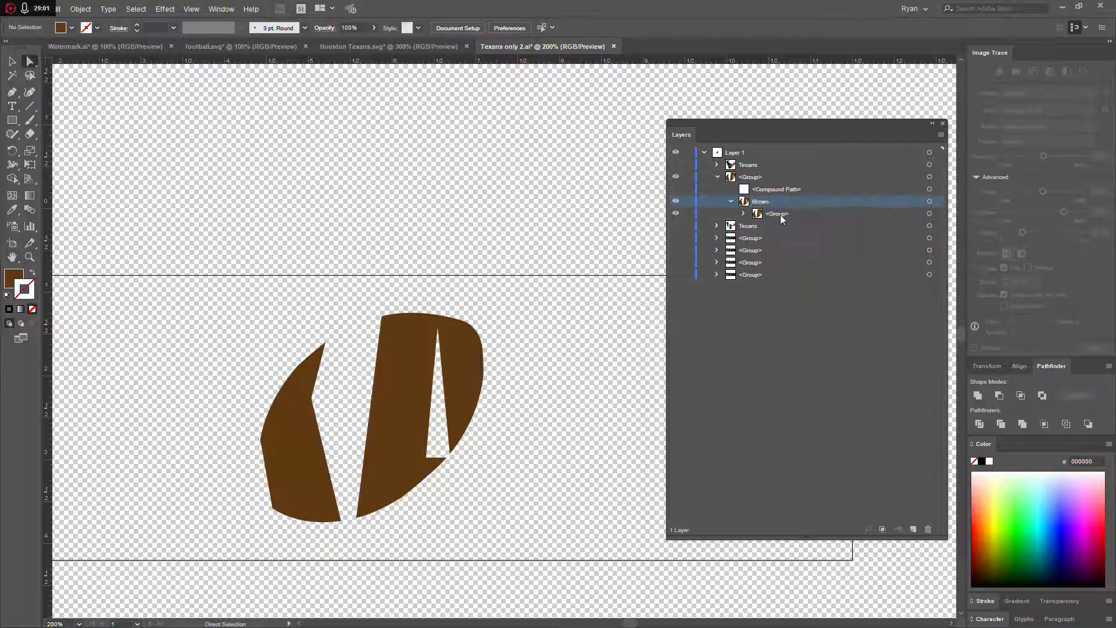
pyautogui.click(732, 202)
# Hide Brown, show the football's white compound path, and select its artwork.
pyautogui.click(677, 201)
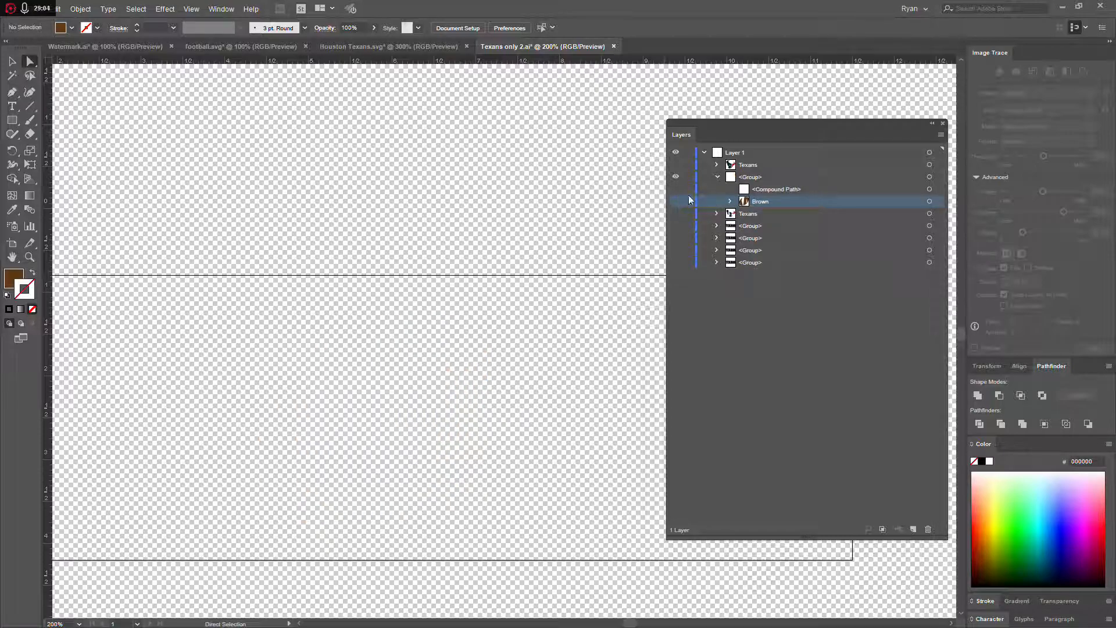
pyautogui.click(678, 189)
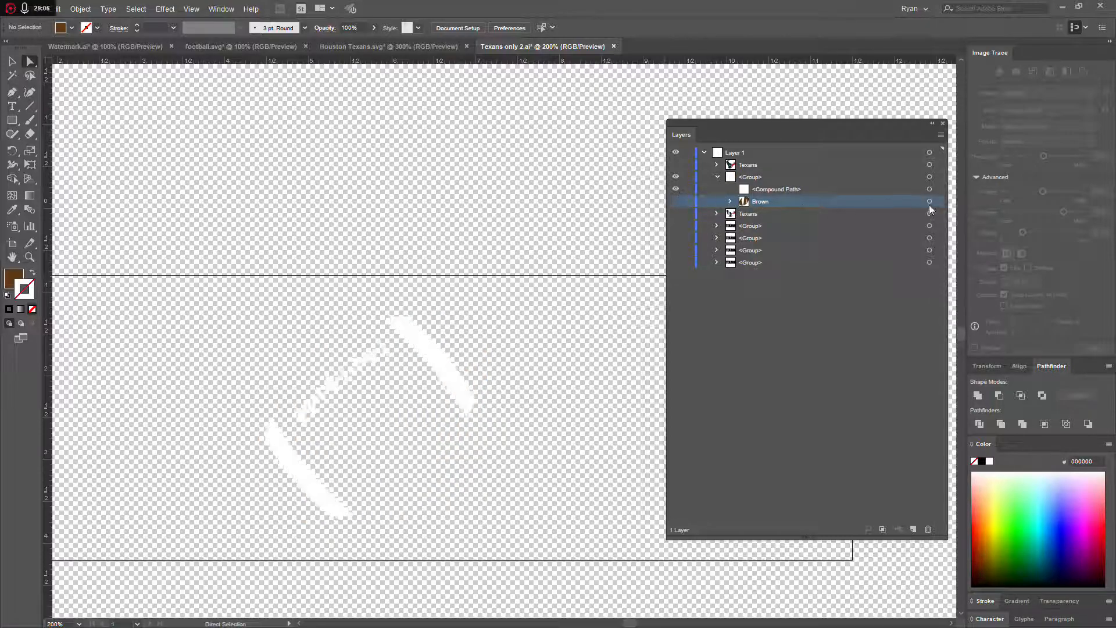
pyautogui.click(941, 188)
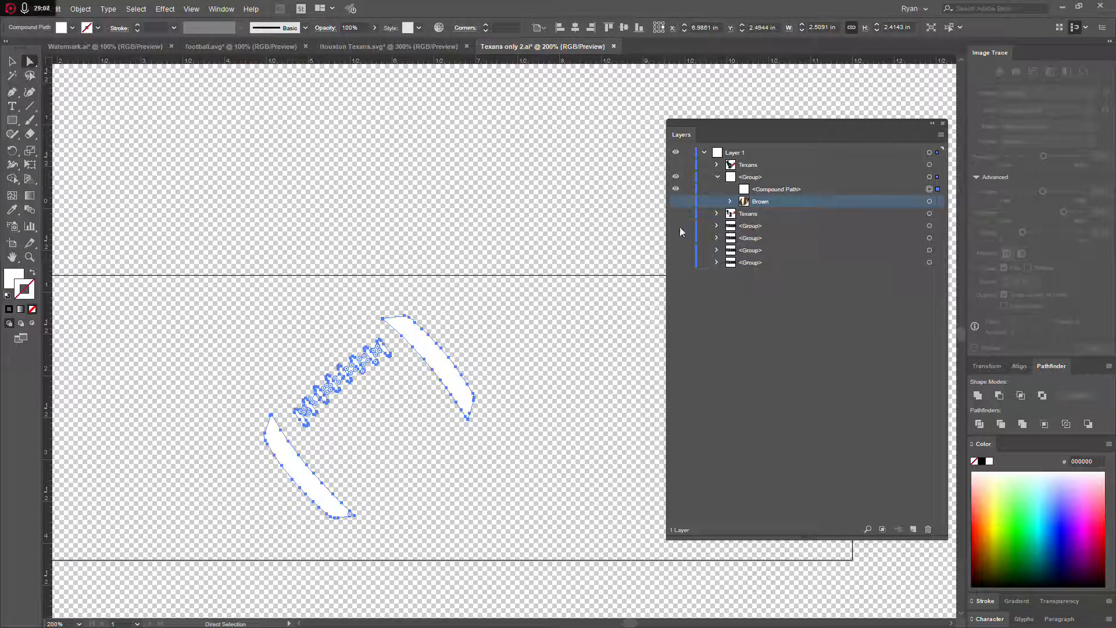
# Show the next spare black lettering group behind the white football markings, then delete that lettering group.
pyautogui.click(736, 227)
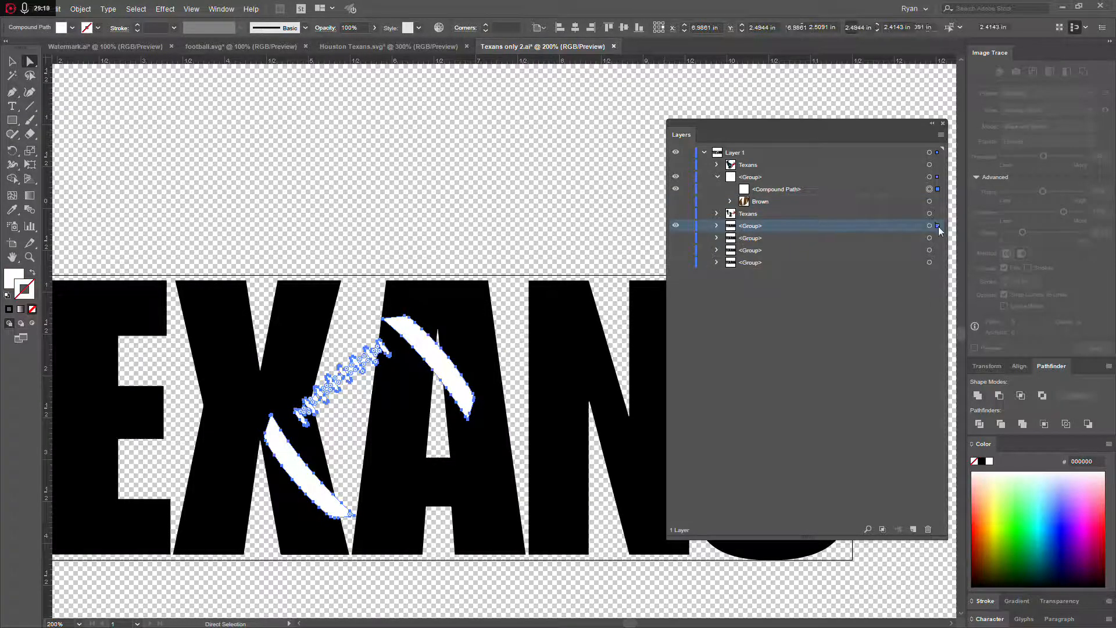
pyautogui.keyDown('shift'); pyautogui.click(938, 226); pyautogui.keyUp('shift')
pyautogui.click(924, 528)
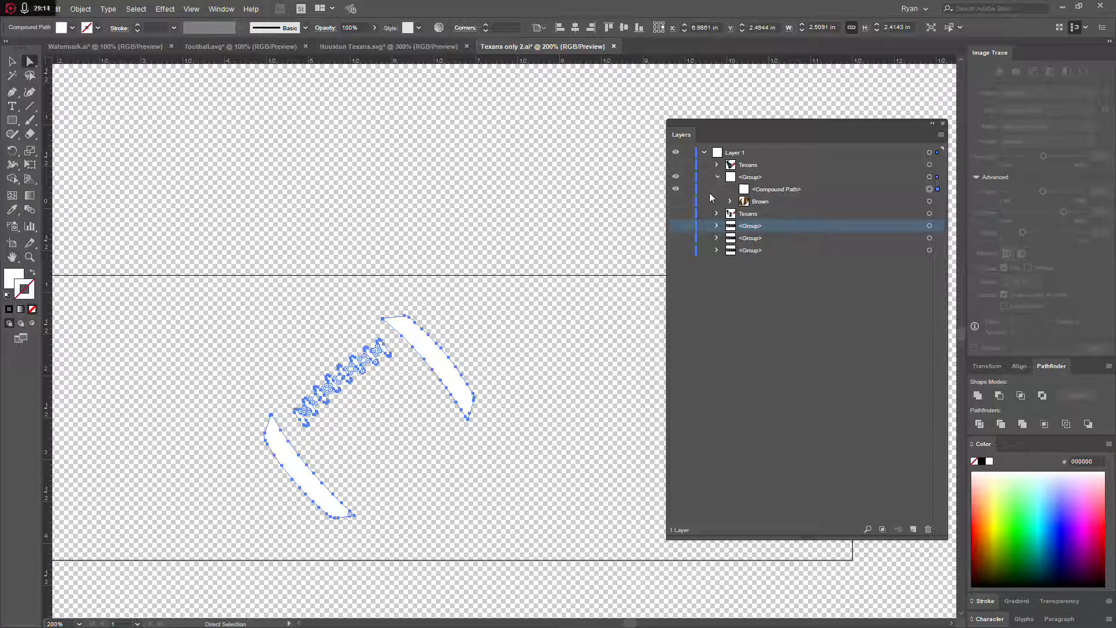
# Undo the deletion of the black lettering group, then divide it together with the football's white markings.
pyautogui.hotkey('ctrl', 'z')
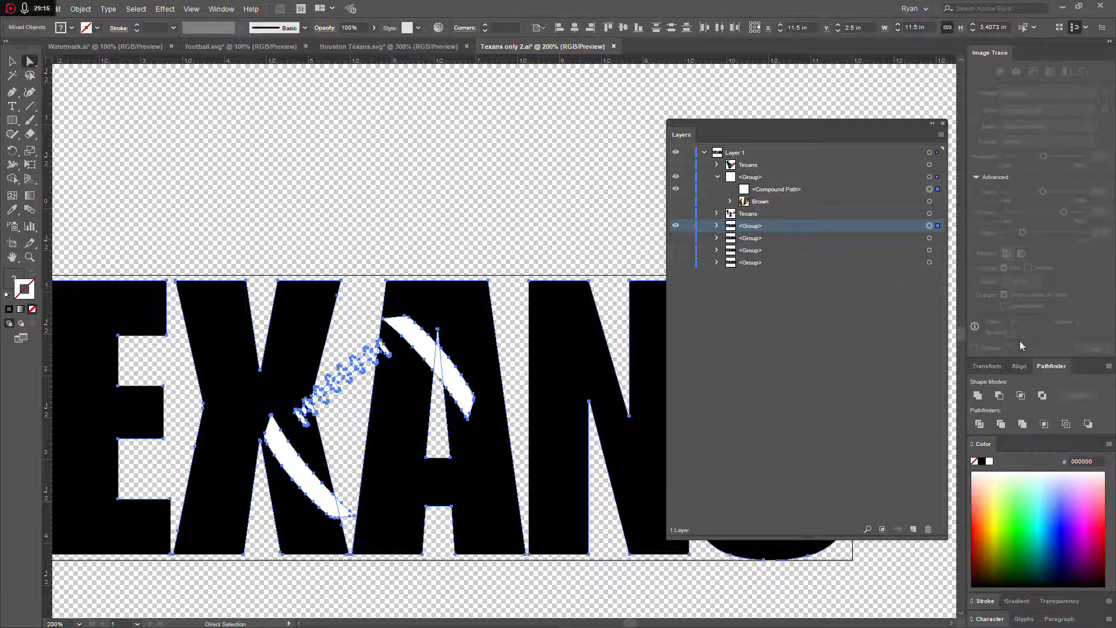
pyautogui.click(980, 425)
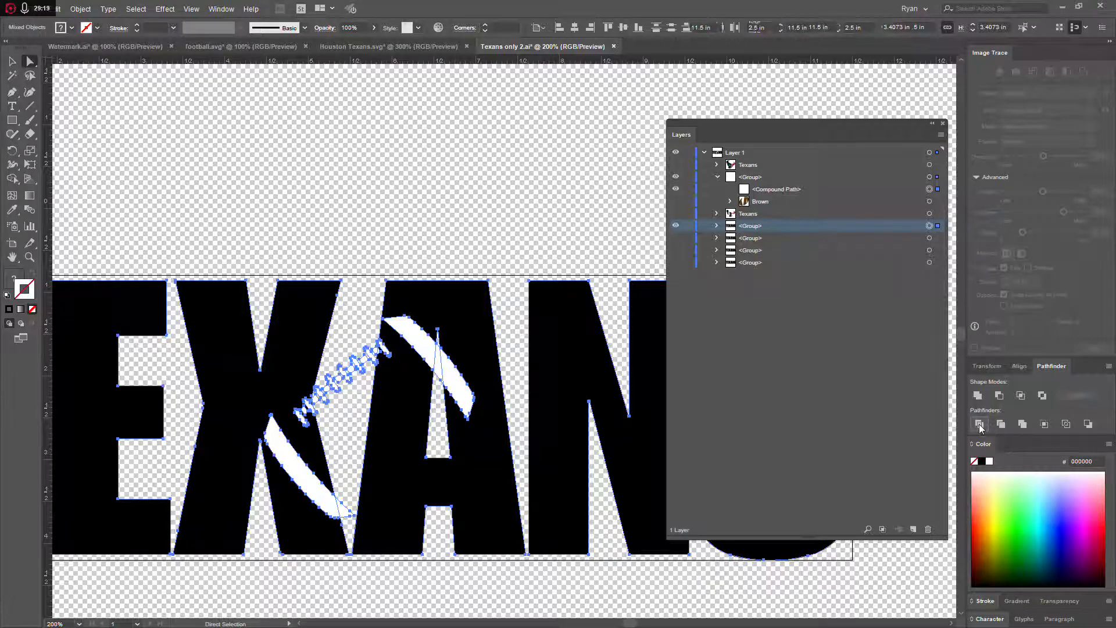
pyautogui.click(345, 445)
# Delete the tip of the lower white stripe that extends past the X into the gap before the A.
pyautogui.scroll(4, 349, 524)
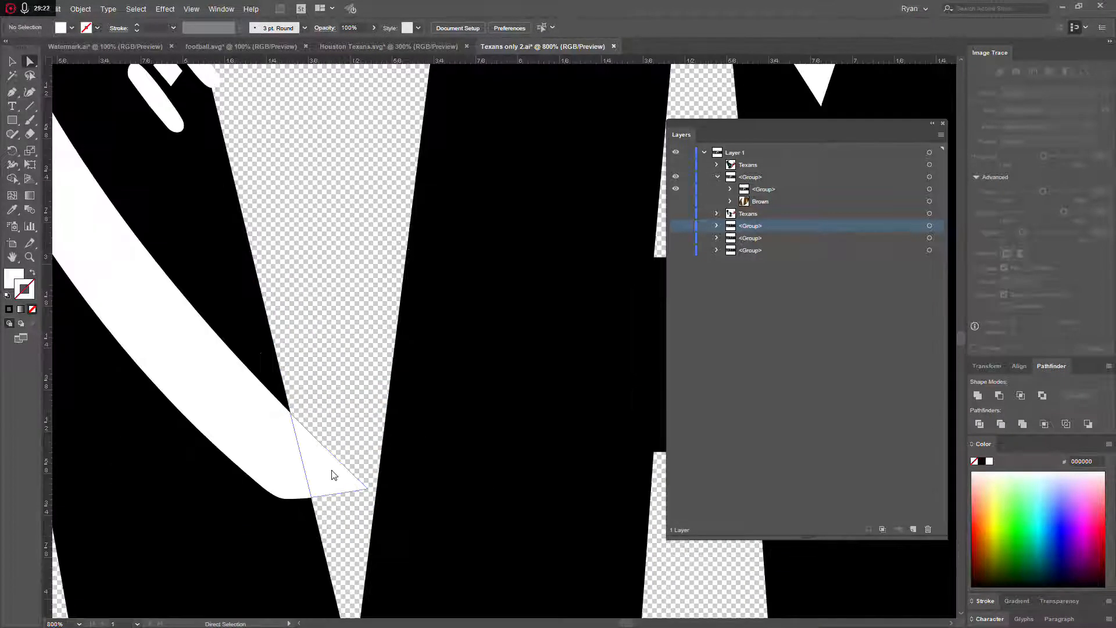
pyautogui.click(332, 470)
pyautogui.click(363, 293)
pyautogui.scroll(5, 338, 244)
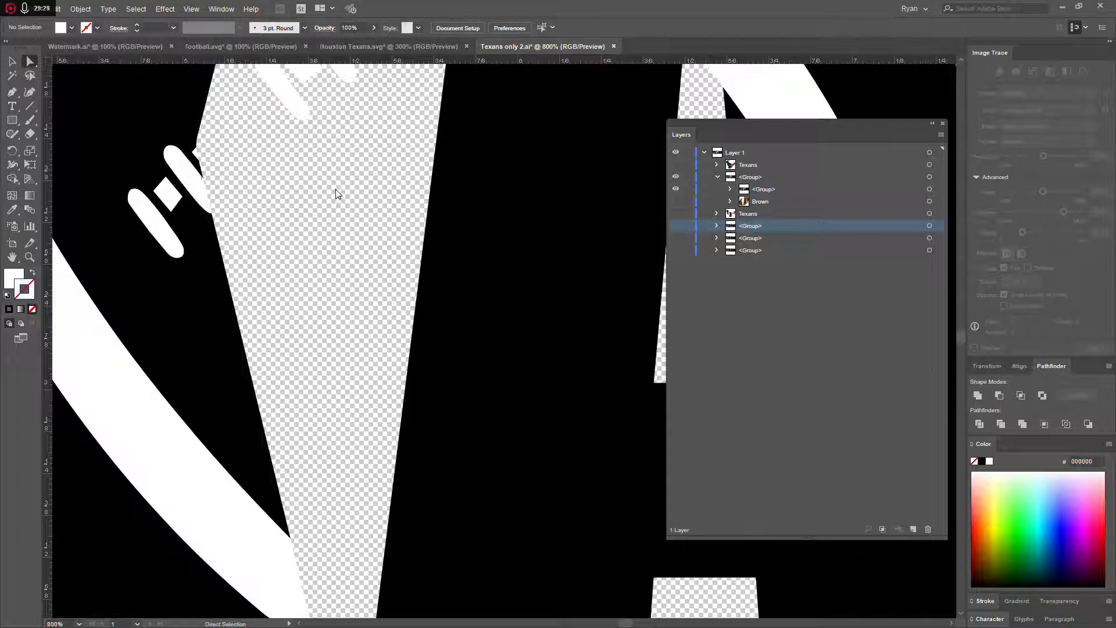
# Delete the white lace pieces lying in the gap between the X and the A.
pyautogui.scroll(4, 321, 237)
pyautogui.moveTo(310, 230); pyautogui.dragTo(365, 60)
pyautogui.press('Delete')
pyautogui.press('Delete')
pyautogui.click(283, 235)
pyautogui.press('Delete')
pyautogui.click(418, 123)
pyautogui.press('Delete')
pyautogui.click(432, 112)
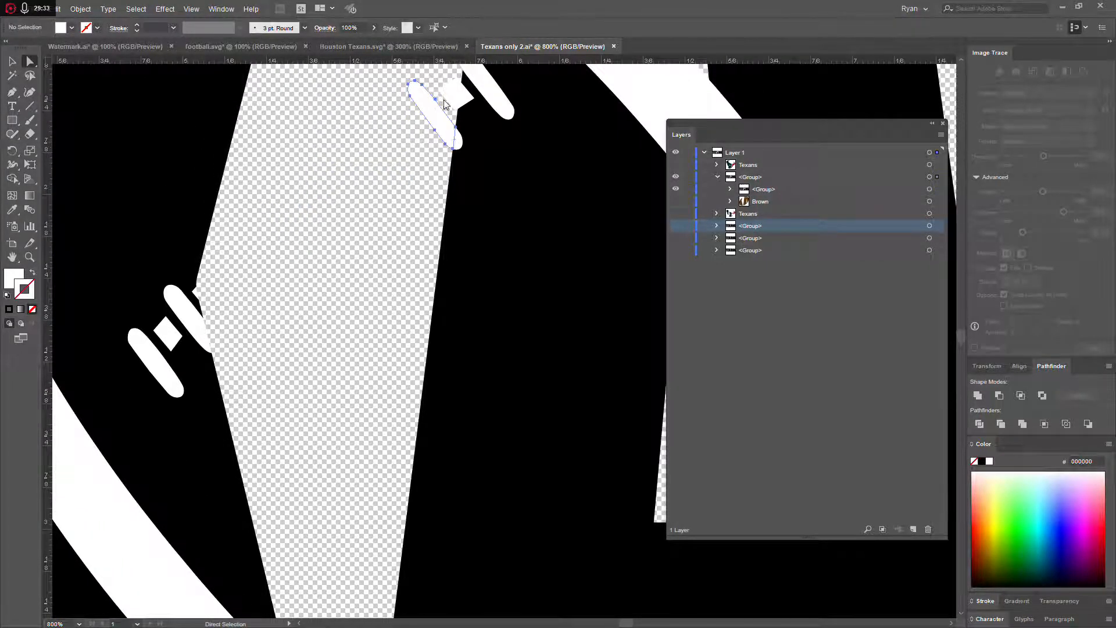
pyautogui.press('Delete')
pyautogui.click(447, 97)
pyautogui.press('Delete')
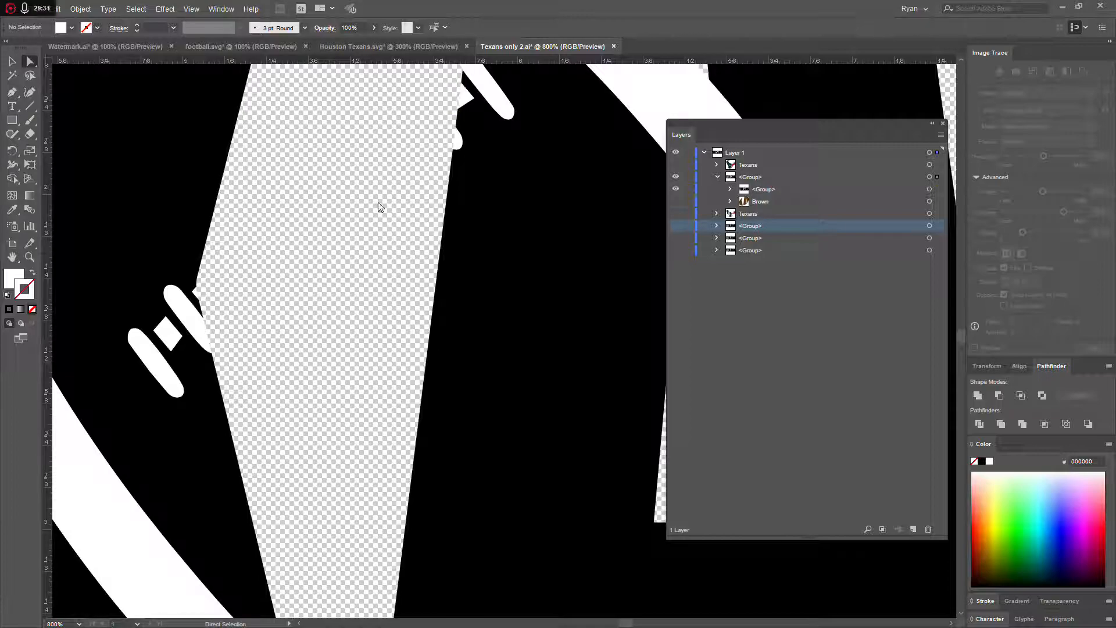
# Examine the small white lace fragments on the edges of the X and A, expanding the divided group to identify their paths.
pyautogui.click(458, 142)
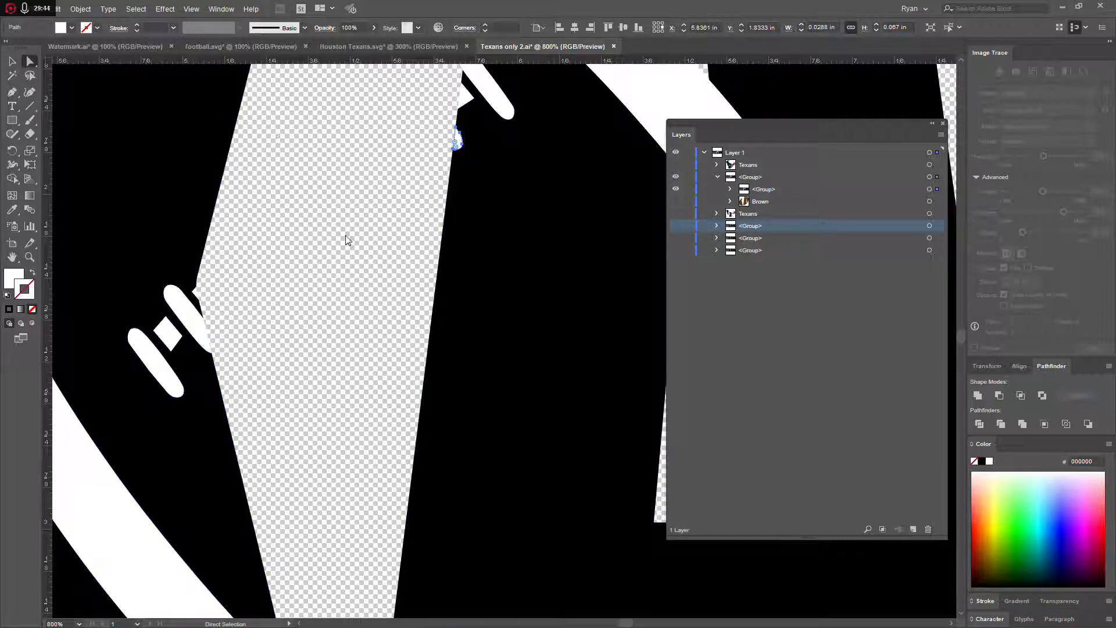
pyautogui.click(197, 292)
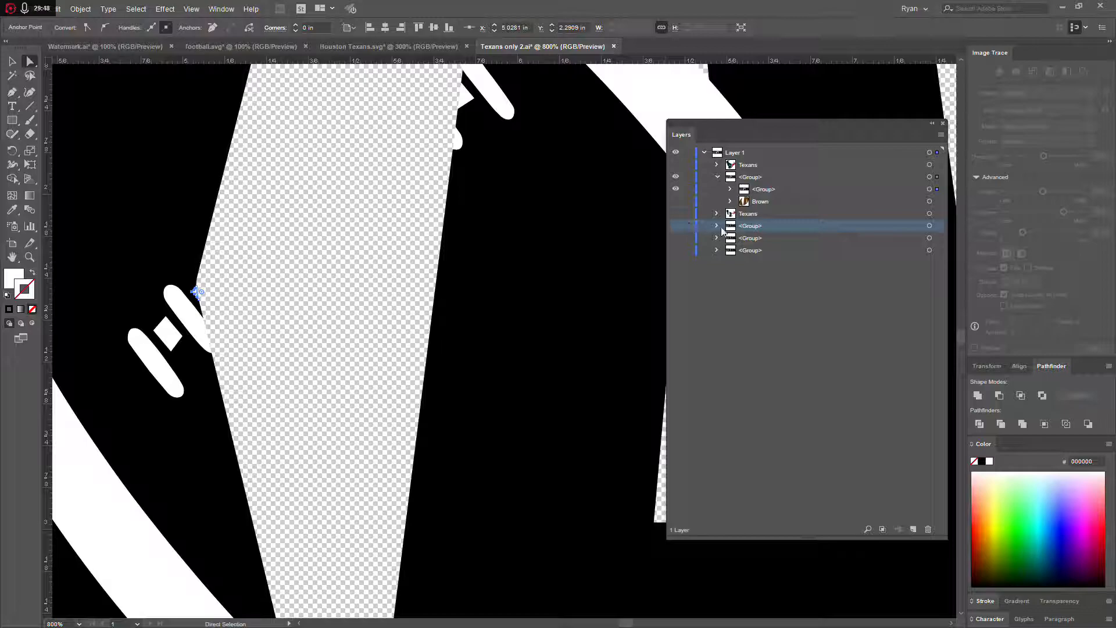
pyautogui.click(730, 190)
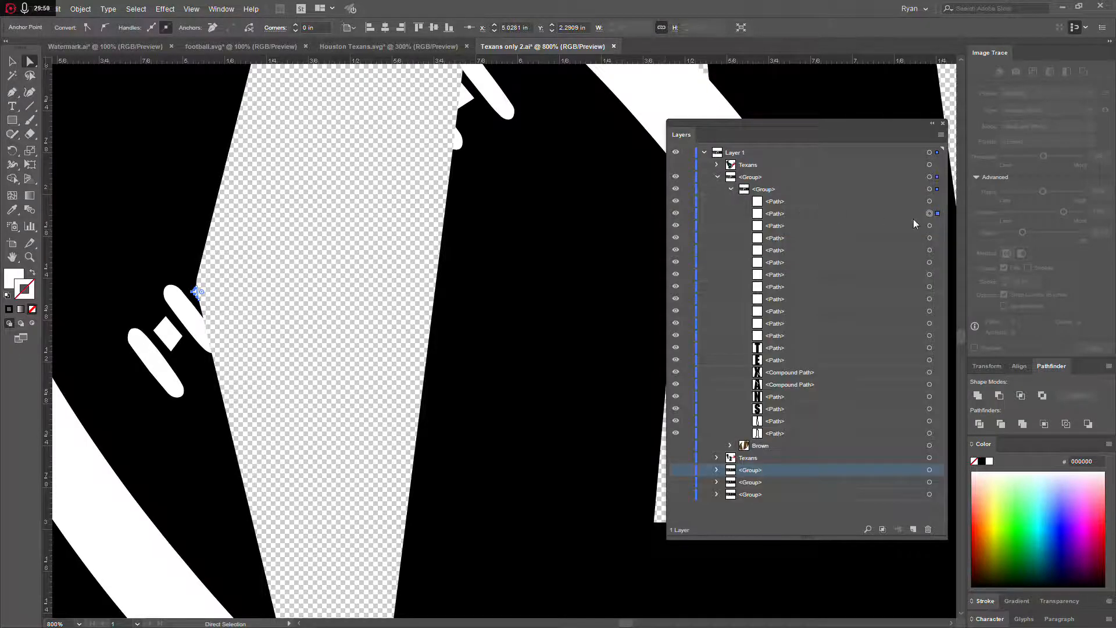
pyautogui.click(937, 213)
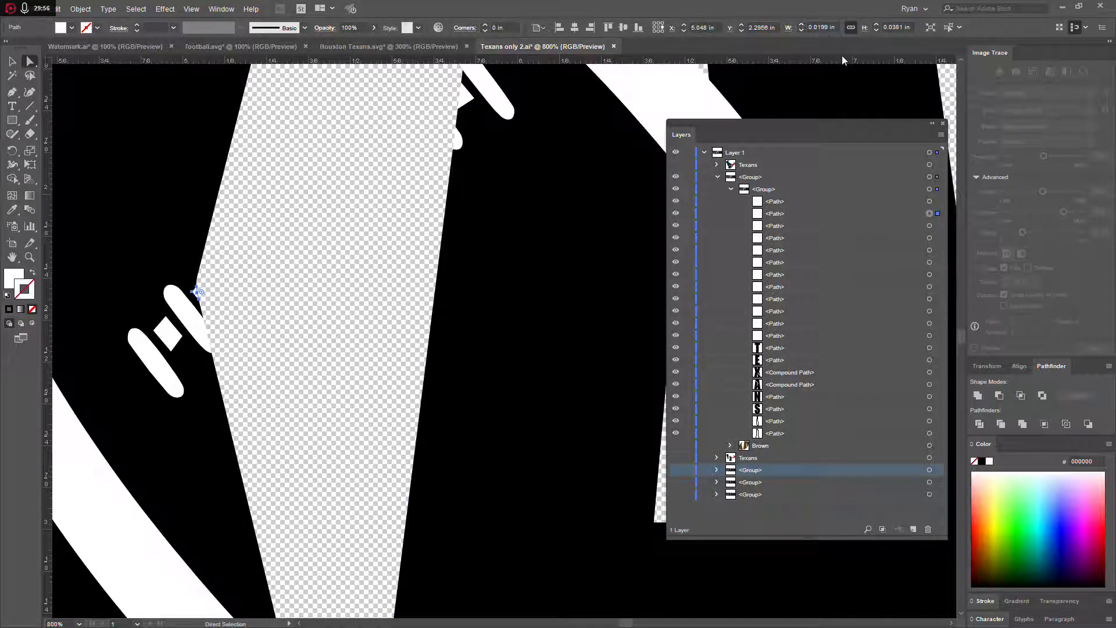
pyautogui.click(318, 235)
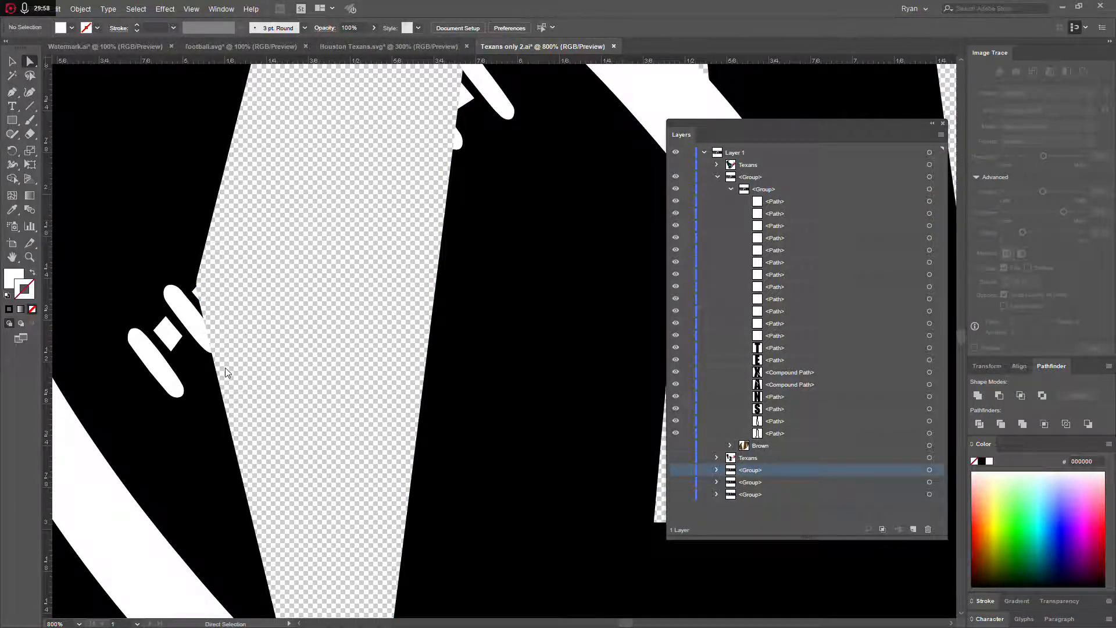
pyautogui.scroll(-2, 225, 368)
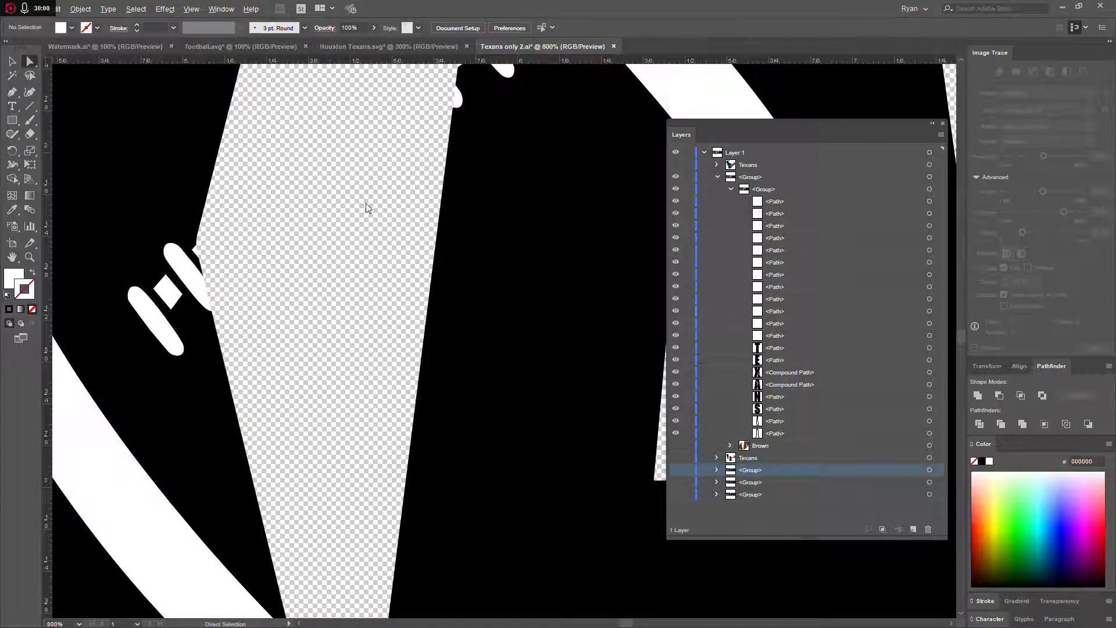
pyautogui.scroll(2, 175, 282)
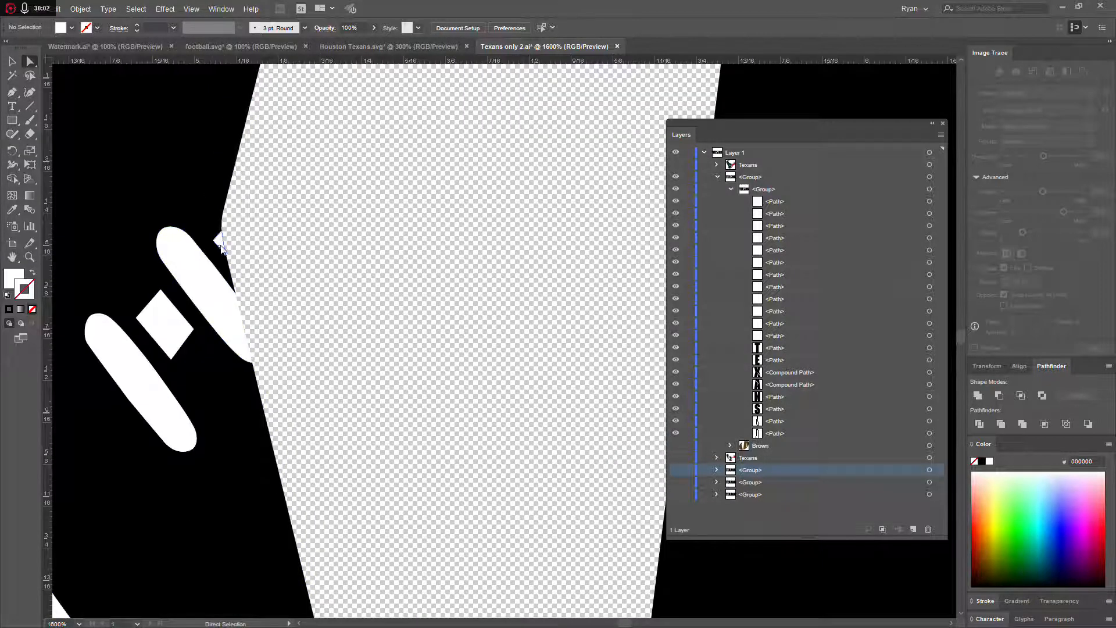
# Select all the white lace pieces and the lower stripe inside the X.
pyautogui.click(221, 243)
pyautogui.keyDown('shift'); pyautogui.click(216, 257); pyautogui.keyUp('shift')
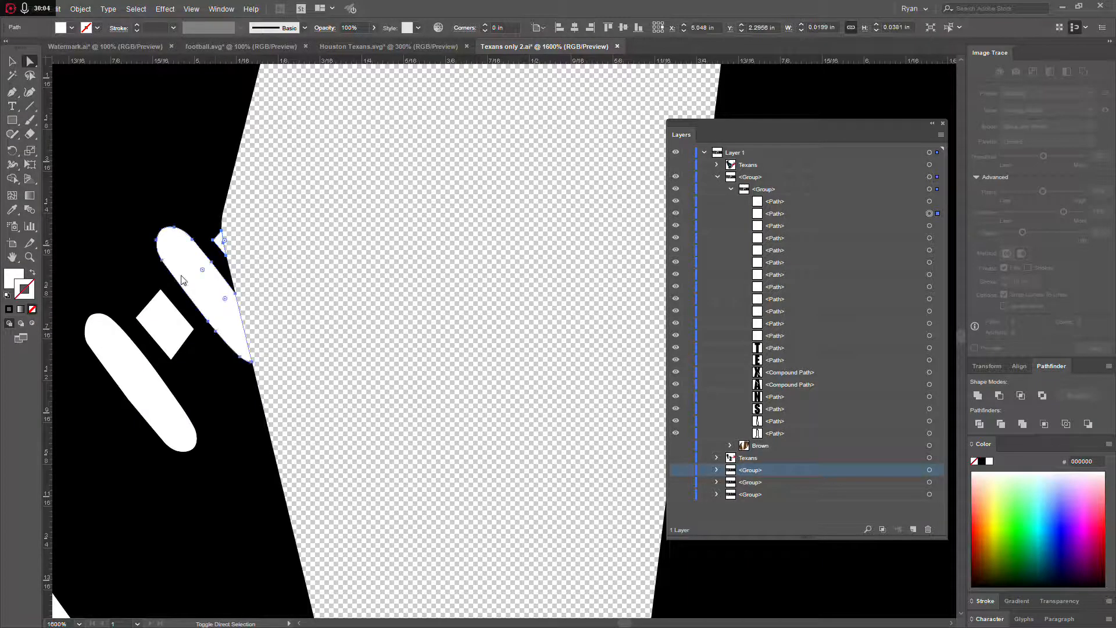
pyautogui.keyDown('shift'); pyautogui.click(162, 321); pyautogui.keyUp('shift')
pyautogui.keyDown('shift'); pyautogui.click(130, 363); pyautogui.keyUp('shift')
pyautogui.scroll(-3, 113, 409)
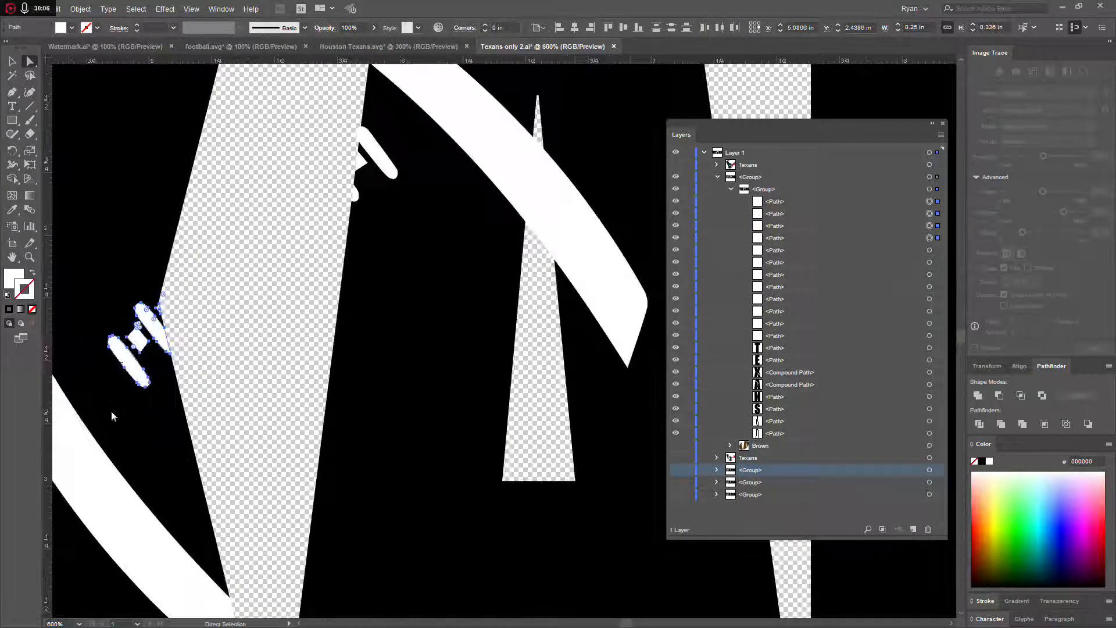
pyautogui.keyDown('shift'); pyautogui.click(84, 478); pyautogui.keyUp('shift')
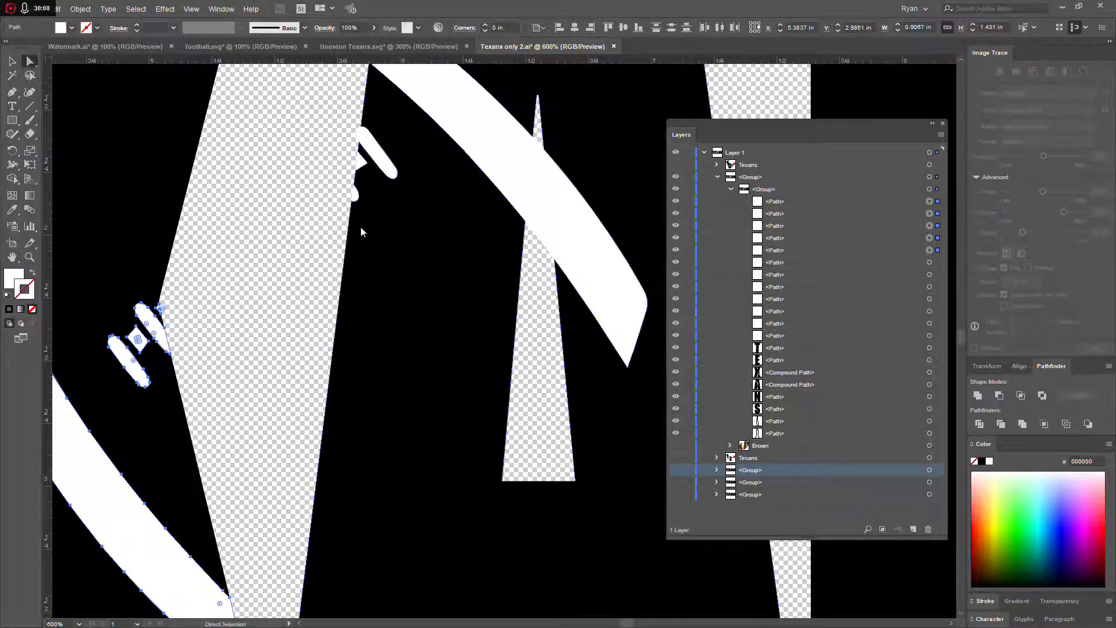
# Add the white lace pieces and both parts of the upper stripe inside the A to the selection.
pyautogui.scroll(2, 341, 213)
pyautogui.click(373, 187)
pyautogui.scroll(2, 399, 130)
pyautogui.keyDown('shift'); pyautogui.click(473, 112); pyautogui.keyUp('shift')
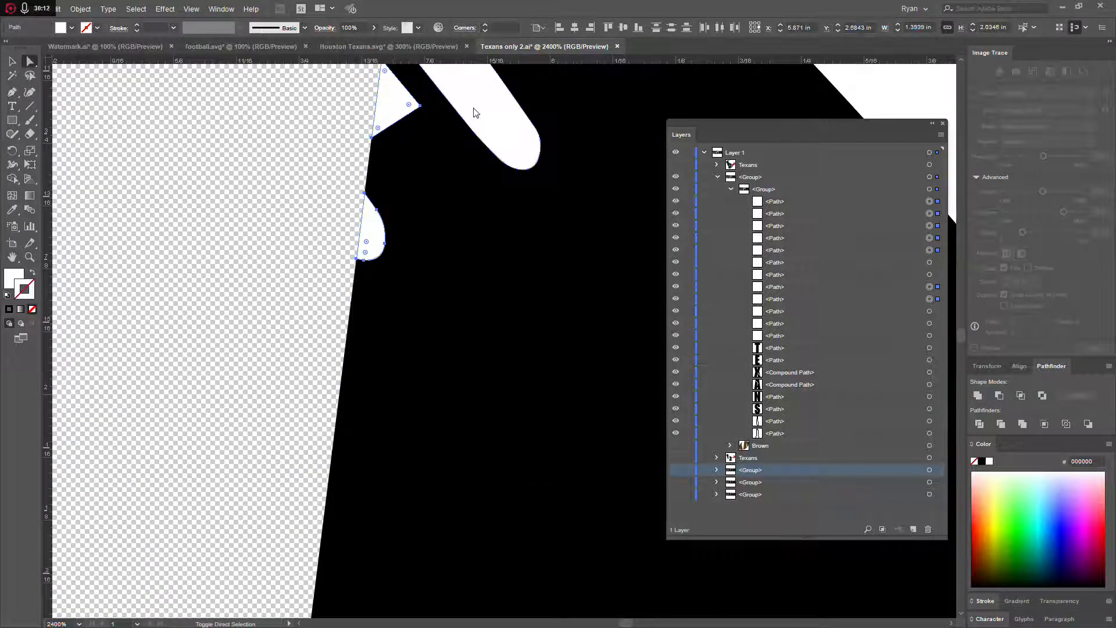
pyautogui.scroll(-3, 474, 113)
pyautogui.scroll(-3, 502, 174)
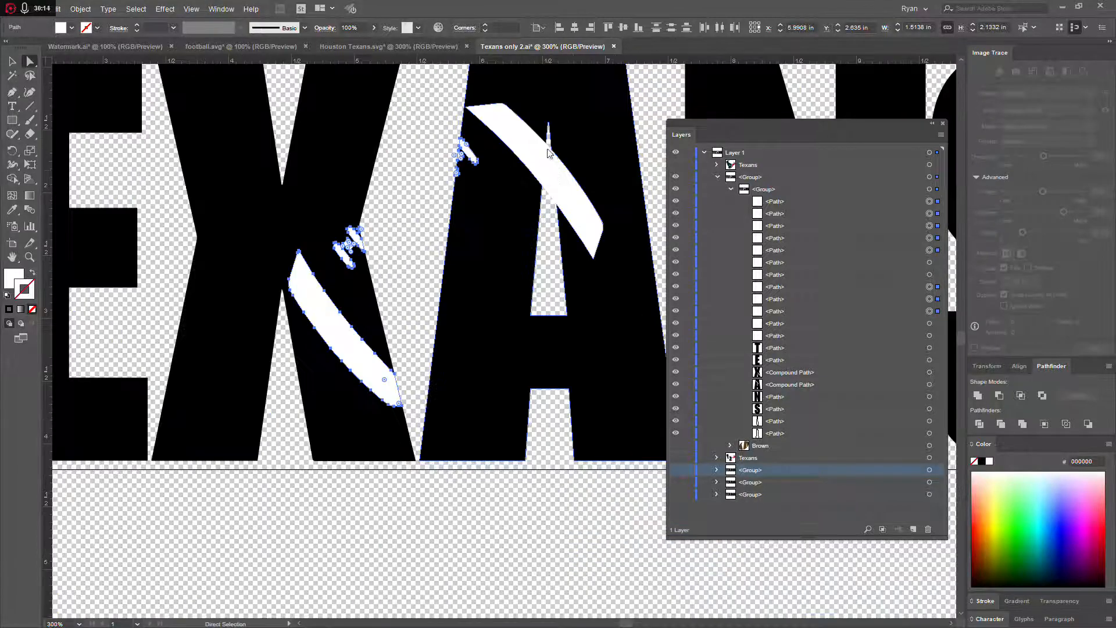
pyautogui.keyDown('shift'); pyautogui.click(518, 140); pyautogui.keyUp('shift')
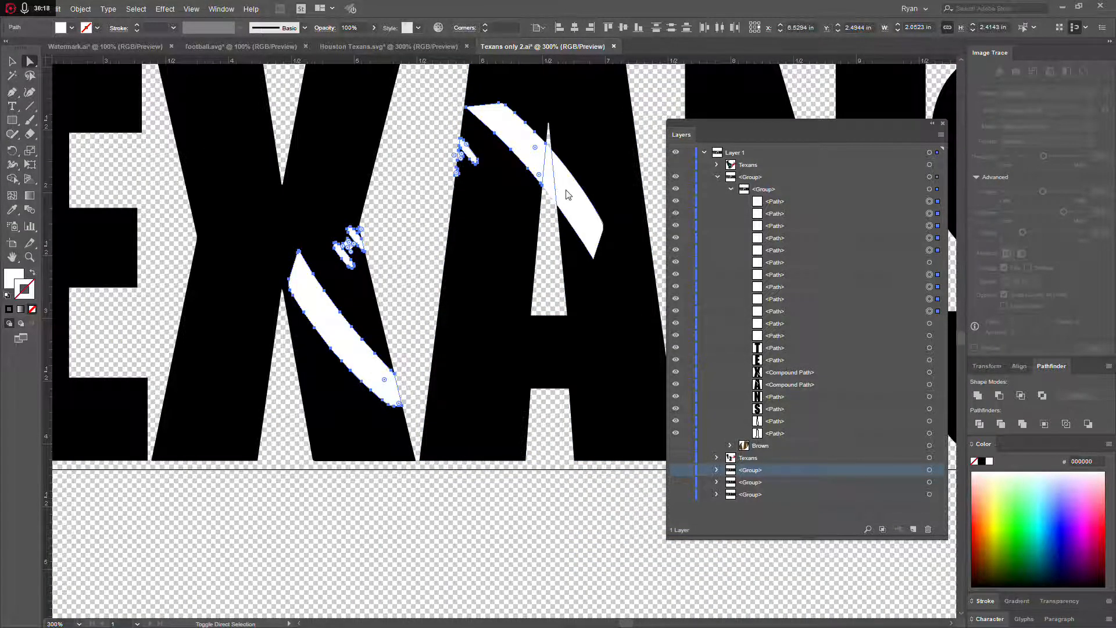
pyautogui.keyDown('shift'); pyautogui.click(581, 223); pyautogui.keyUp('shift')
# Group the selected white pieces into one group, then highlight the first path below it.
pyautogui.scroll(1, 511, 159)
pyautogui.press('v')
pyautogui.hotkey('ctrl', 'g')
pyautogui.click(796, 211)
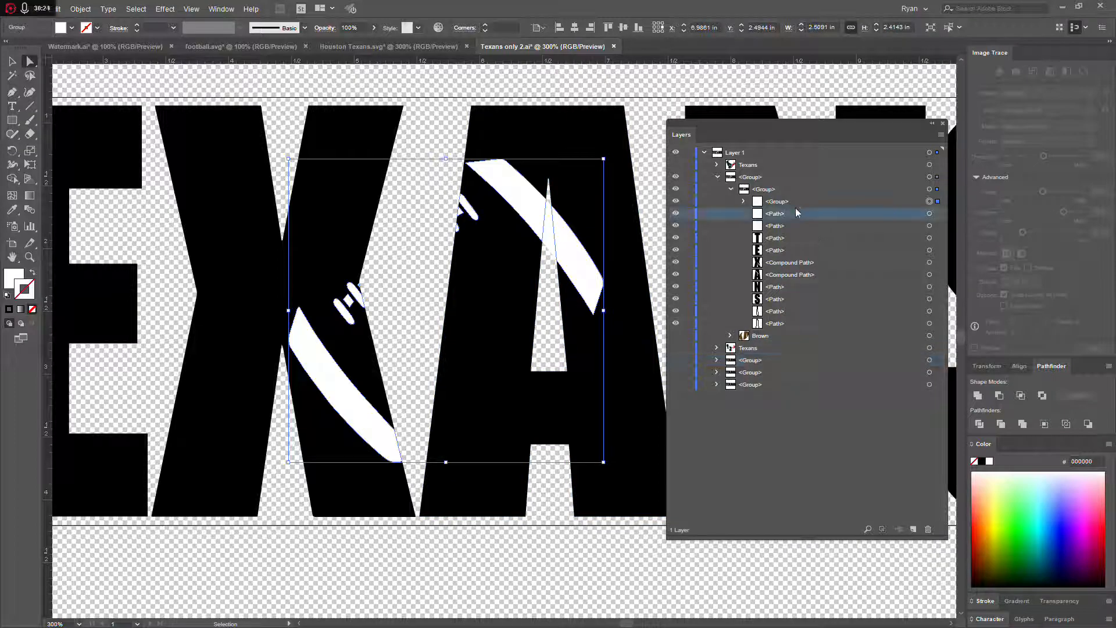
# Delete the white stripe piece that falls inside the opening of the A.
pyautogui.press('a')
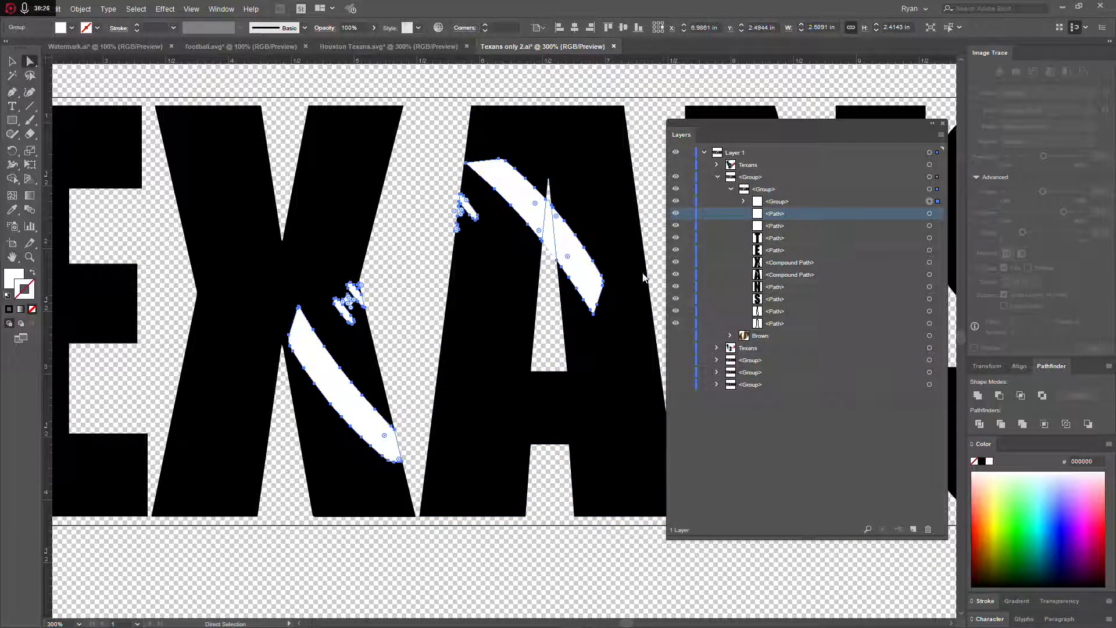
pyautogui.click(552, 240)
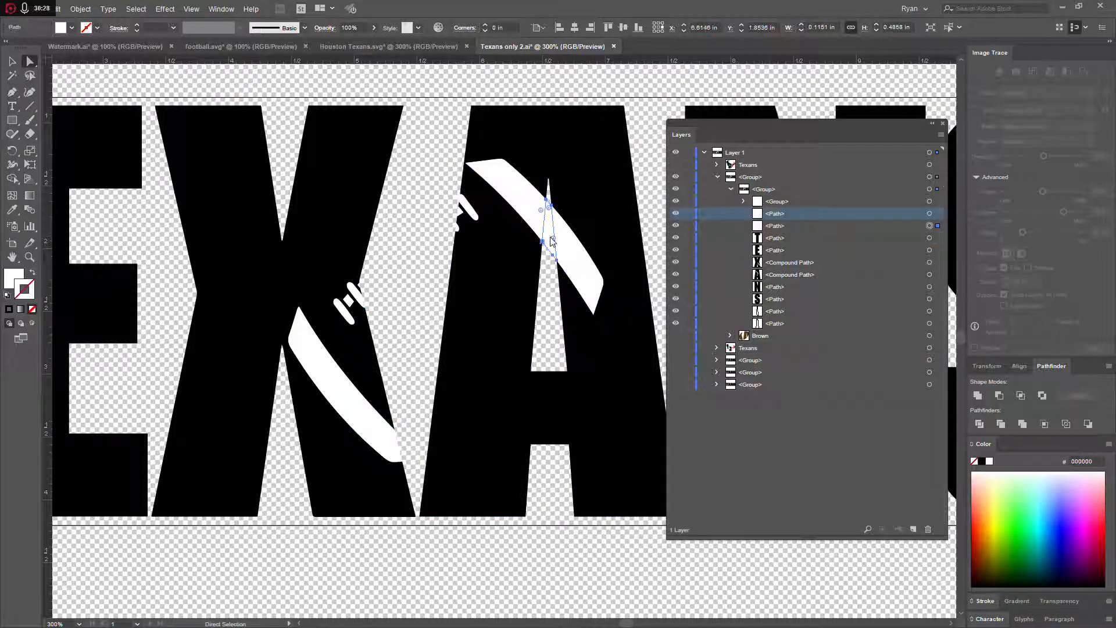
pyautogui.press('Delete')
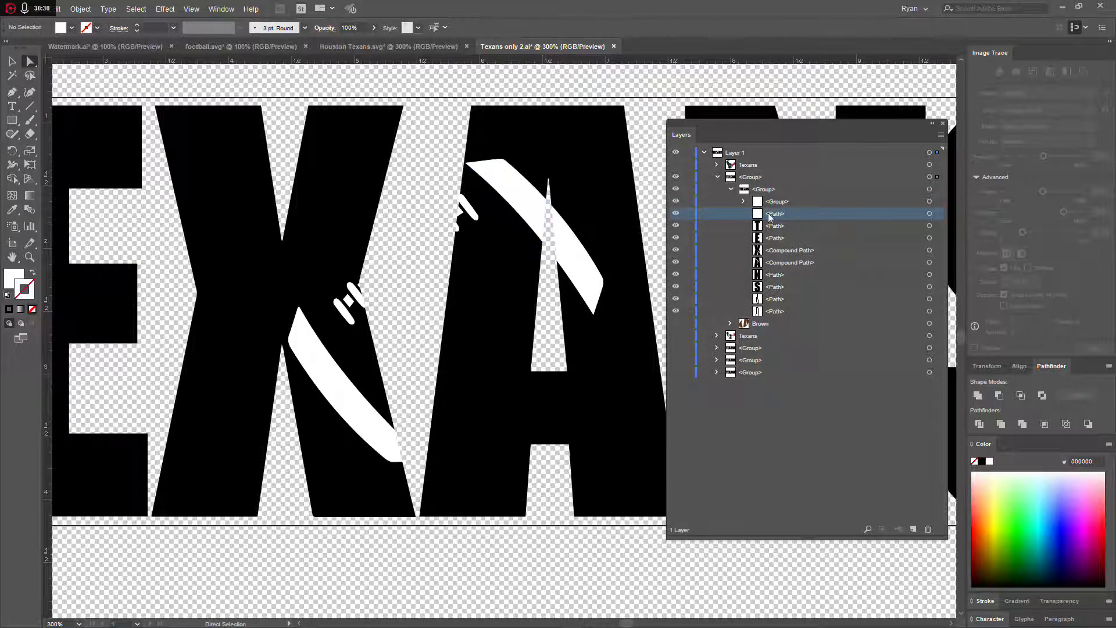
# Locate the leftover white lace tip beside the A, then delete it along with all black lettering paths below the grouped white pieces.
pyautogui.click(938, 214)
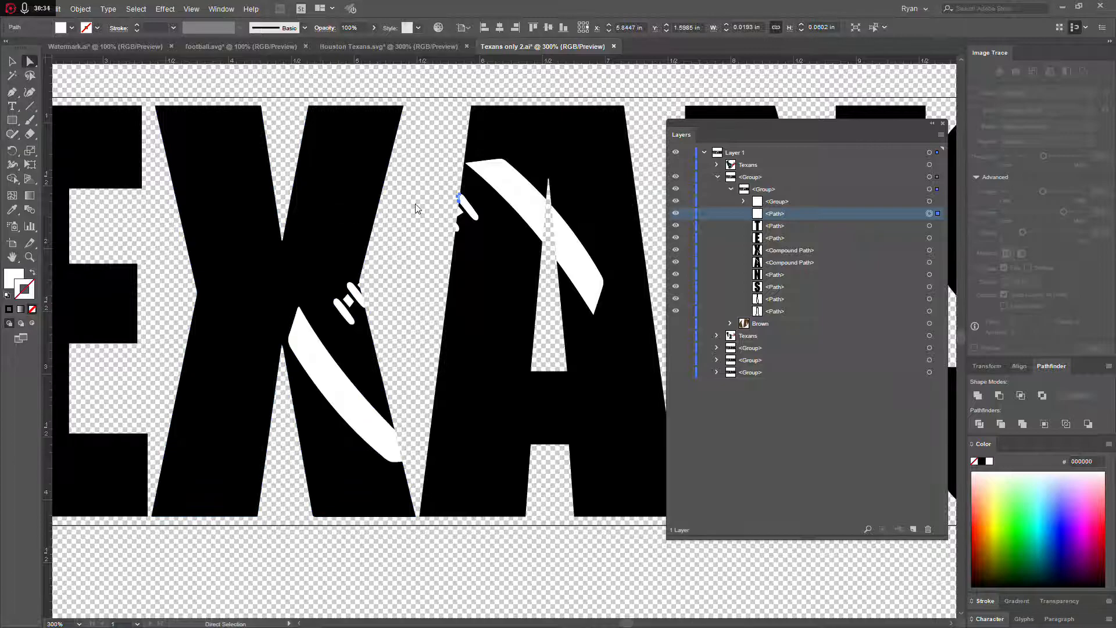
pyautogui.scroll(6, 407, 199)
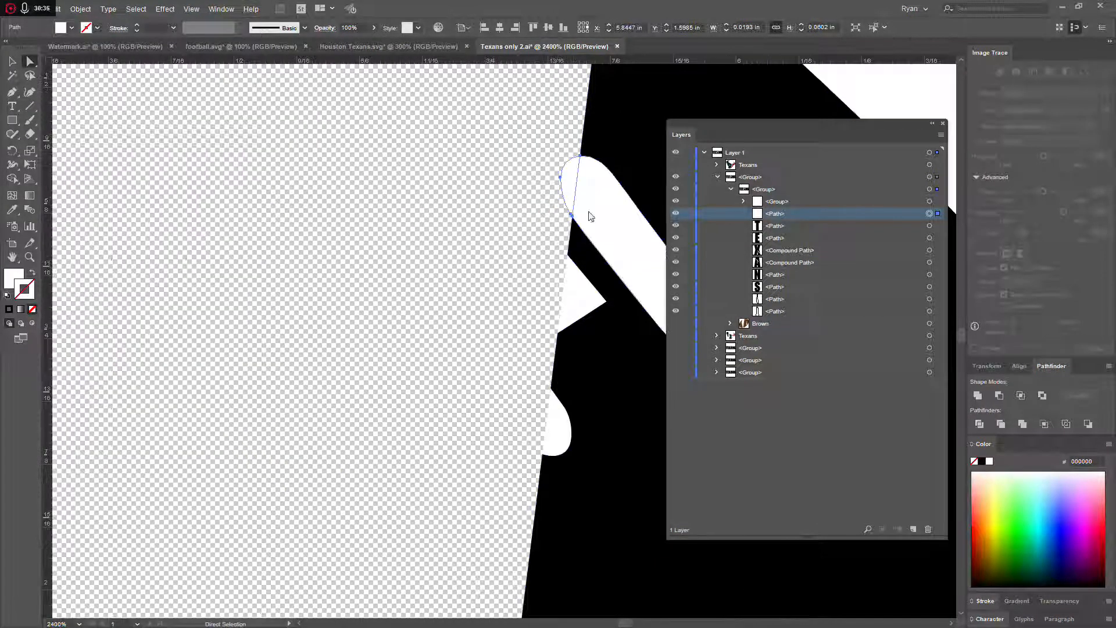
pyautogui.keyDown('shift'); pyautogui.click(787, 312); pyautogui.keyUp('shift')
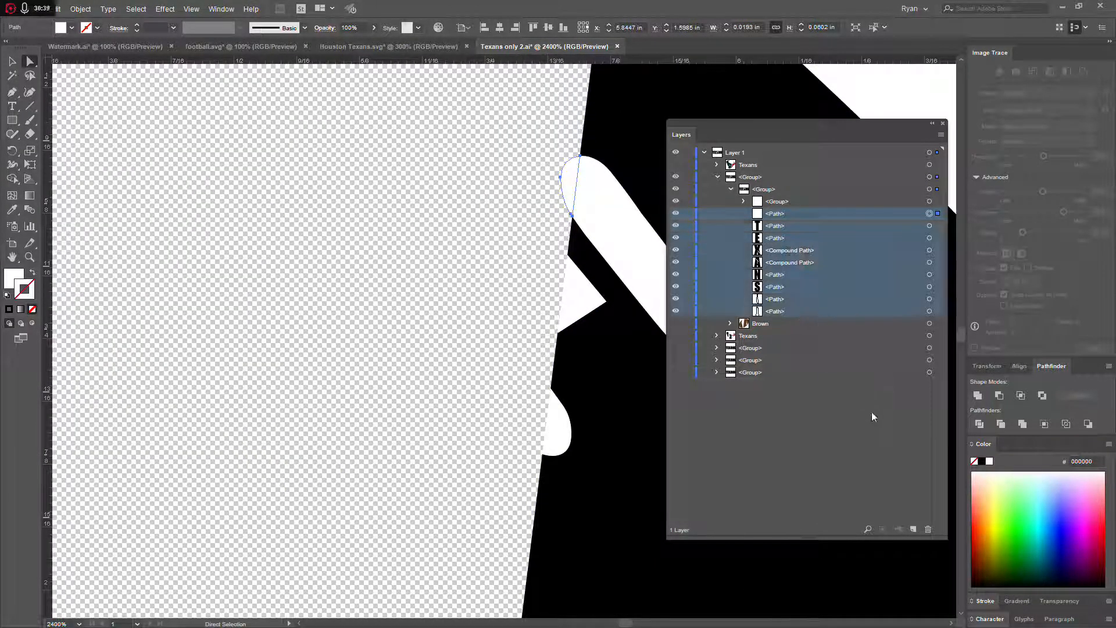
pyautogui.click(928, 523)
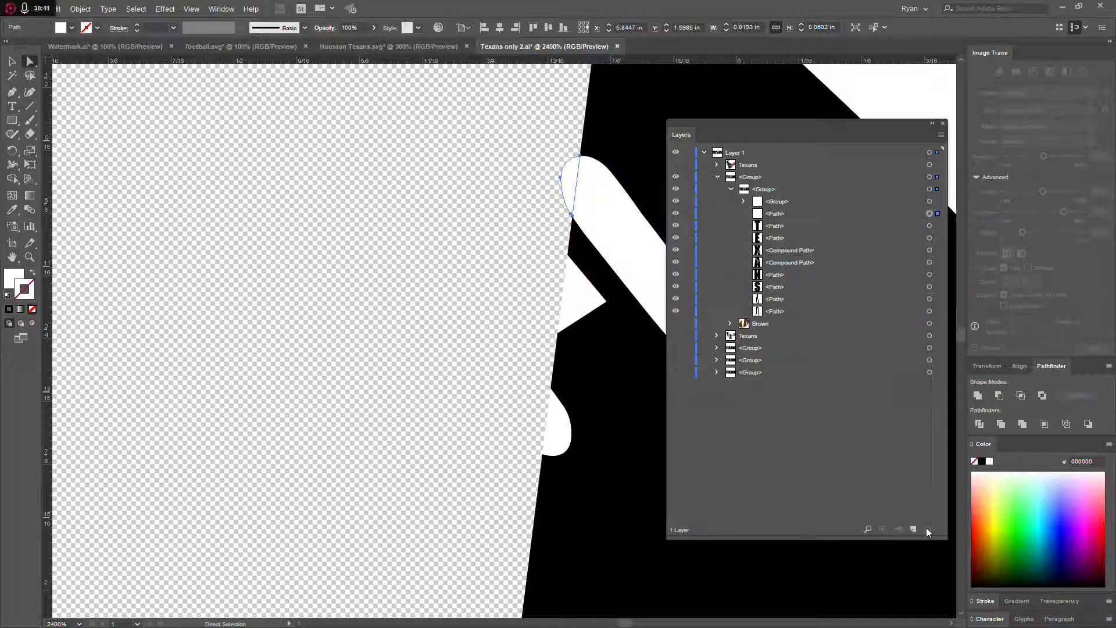
pyautogui.click(787, 213)
pyautogui.keyDown('shift'); pyautogui.click(789, 311); pyautogui.keyUp('shift')
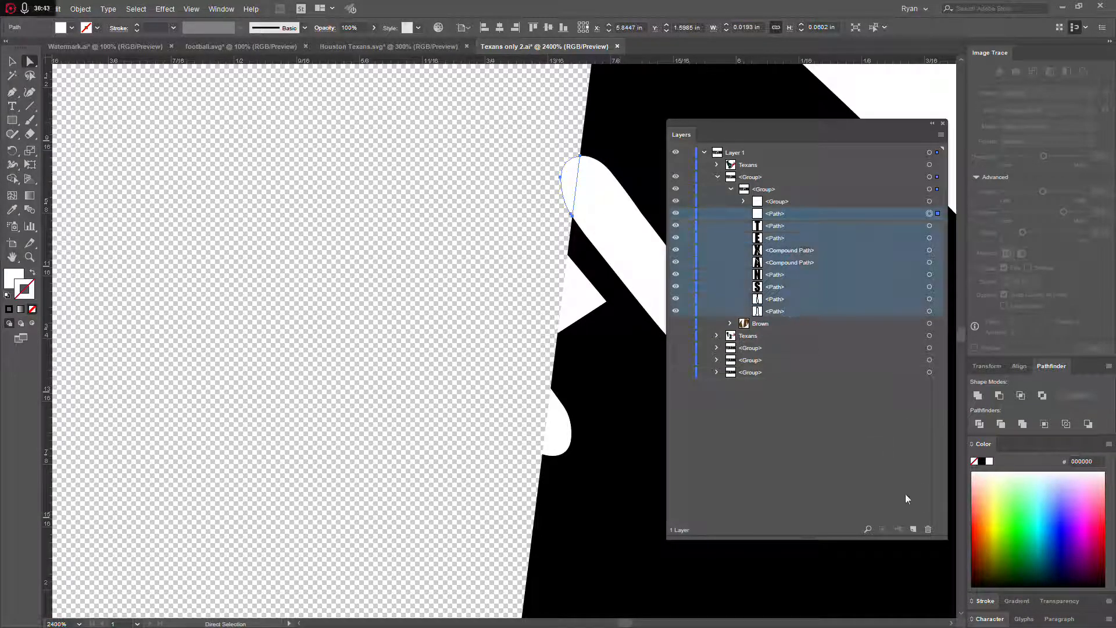
pyautogui.click(929, 529)
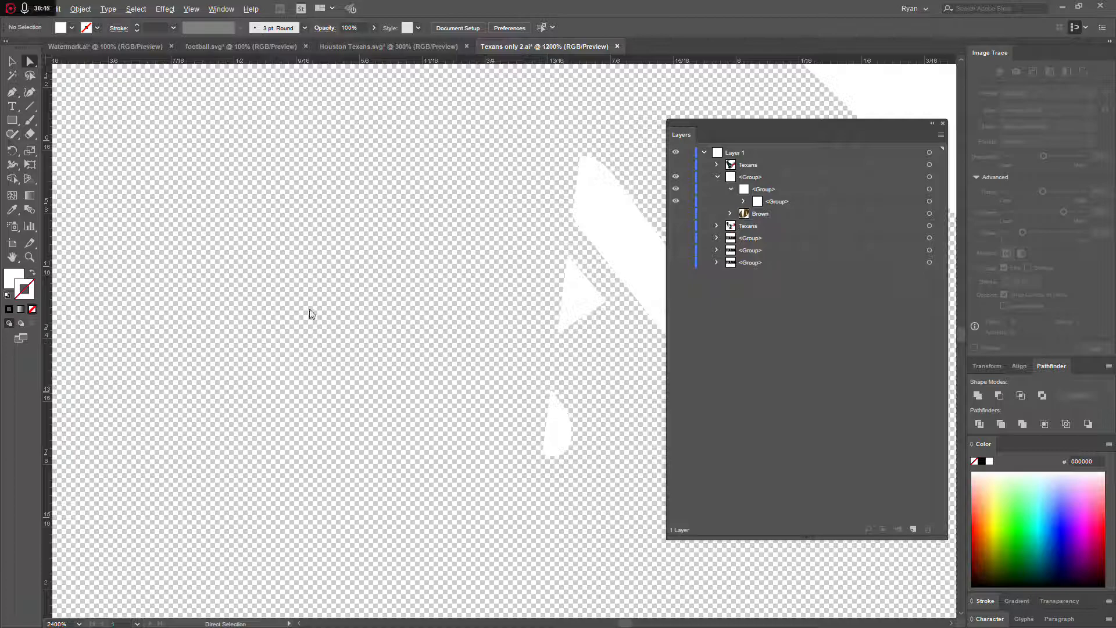
# Rename the divided group holding the white pieces as White.
pyautogui.hotkey('ctrl', '-')
pyautogui.hotkey('ctrl', '-')
pyautogui.hotkey('ctrl', '-')
pyautogui.hotkey('ctrl', '-')
pyautogui.hotkey('ctrl', '-')
pyautogui.hotkey('ctrl', '-')
pyautogui.hotkey('ctrl', '-')
pyautogui.doubleClick(763, 189)
pyautogui.write('Wh')
pyautogui.press('Return')
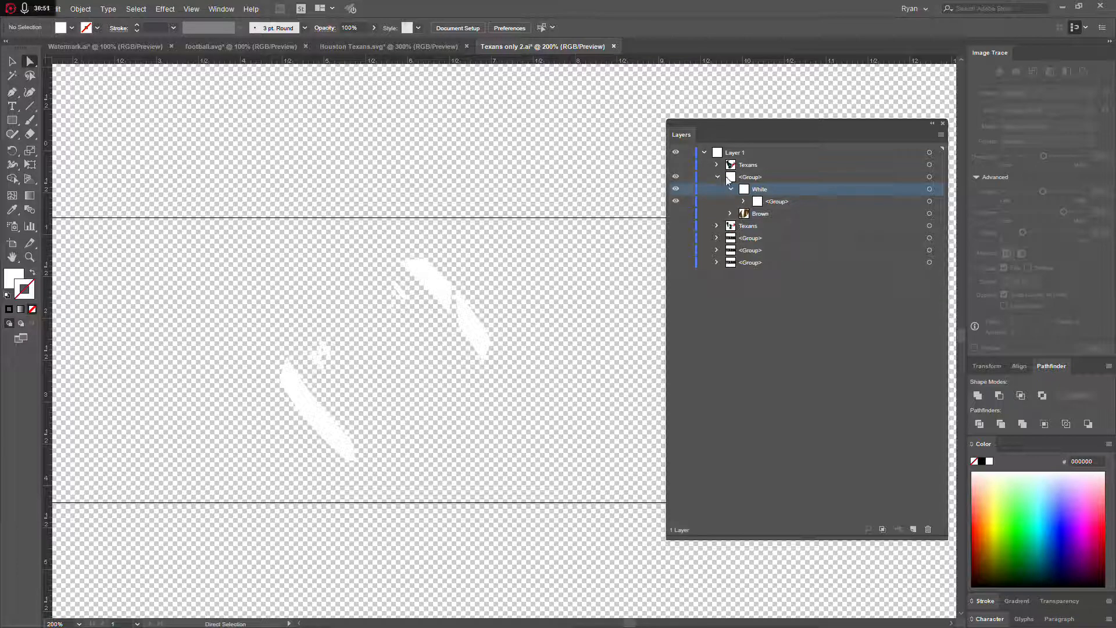
# Rename the parent group containing White and Brown as Football.
pyautogui.doubleClick(756, 178)
pyautogui.write('F')
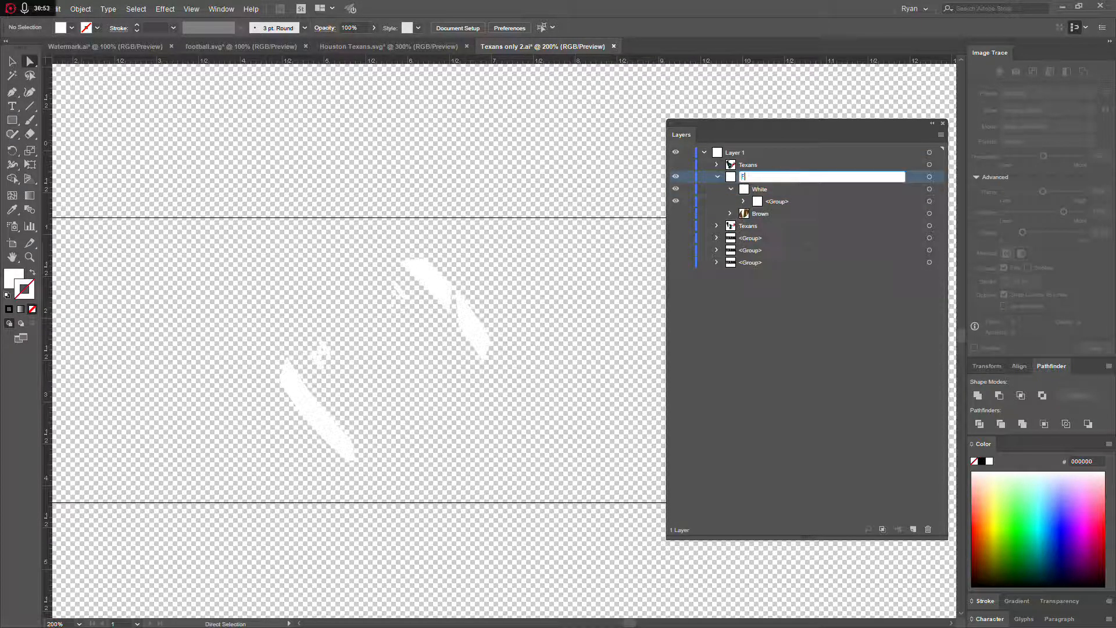
pyautogui.write('ootball')
pyautogui.press('Return')
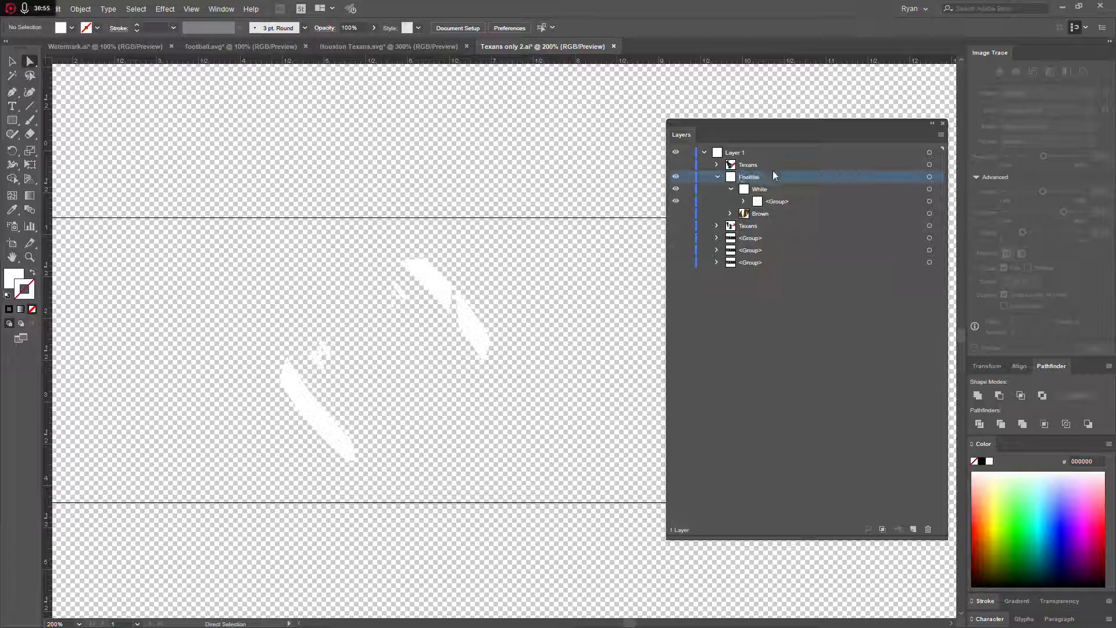
# Collapse the White group, then show the first spare black lettering group and the Brown group.
pyautogui.click(729, 191)
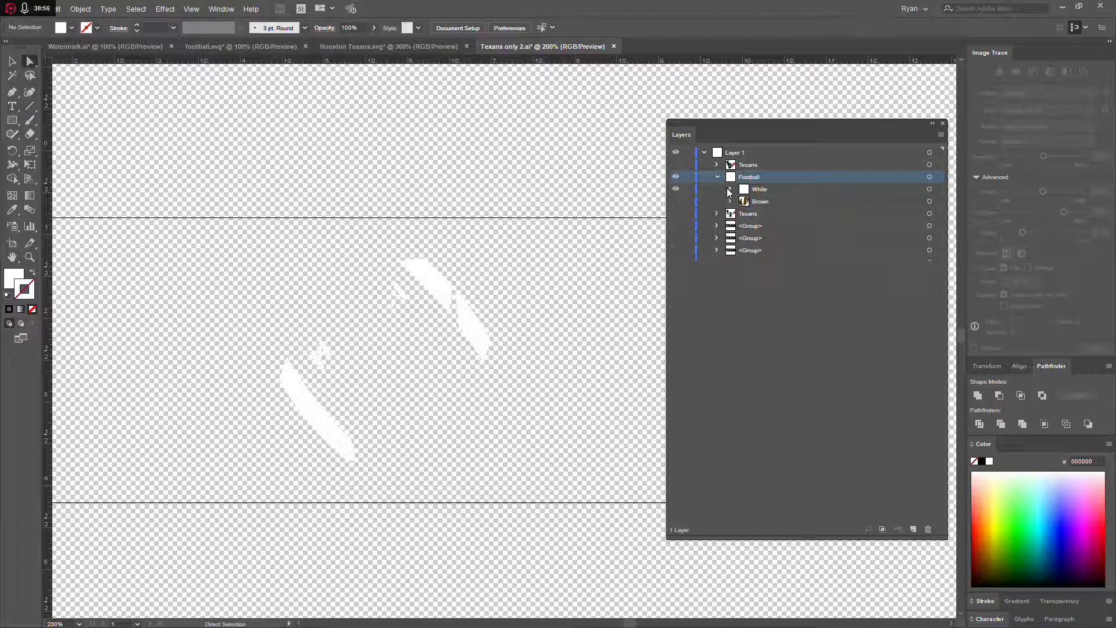
pyautogui.click(676, 225)
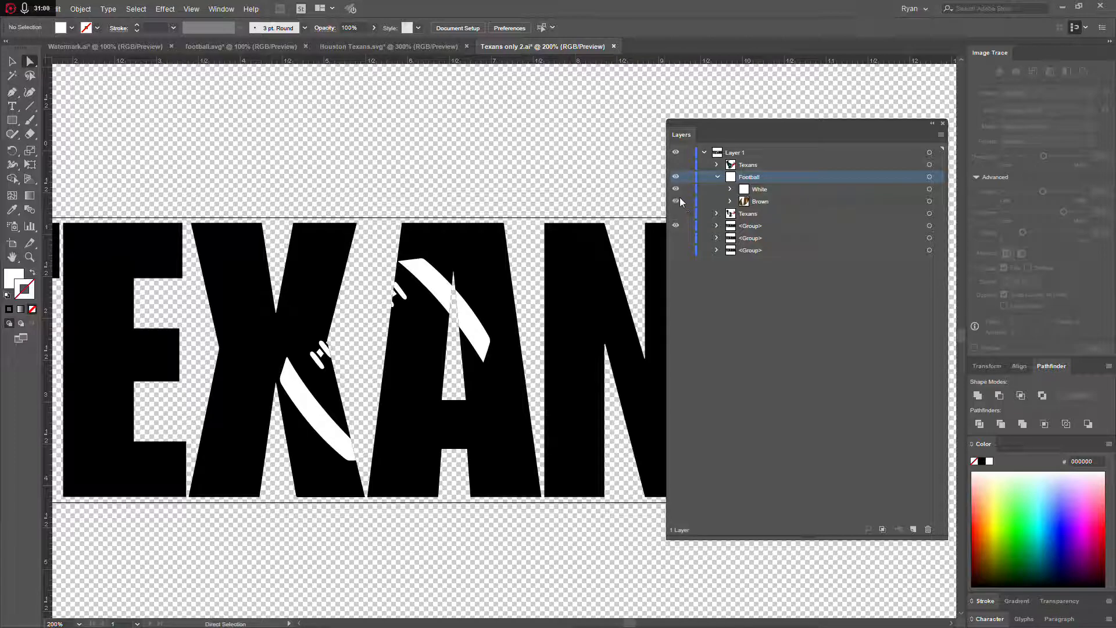
pyautogui.click(676, 200)
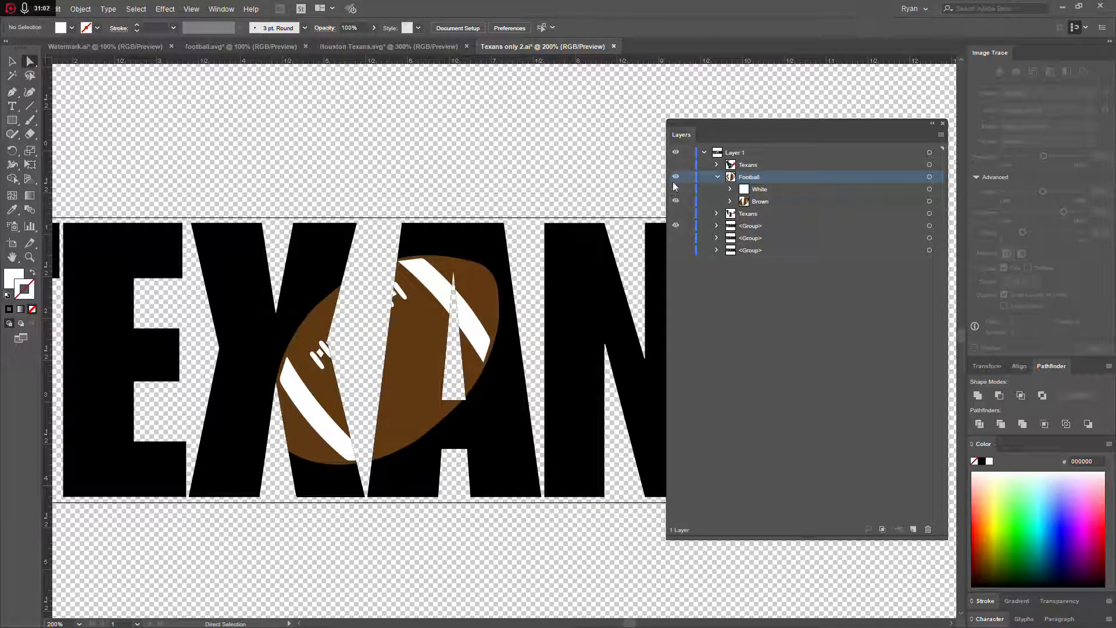
# Hide and collapse the Football group, then show the first Texans group with its Red and Blue parts hidden.
pyautogui.click(676, 176)
pyautogui.click(717, 177)
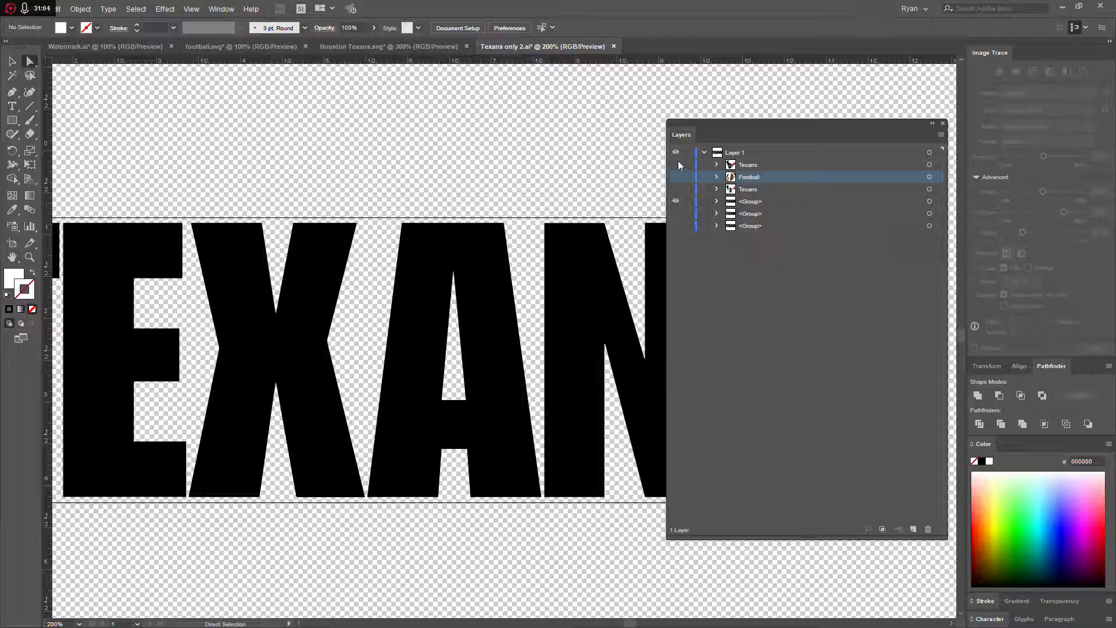
pyautogui.click(716, 165)
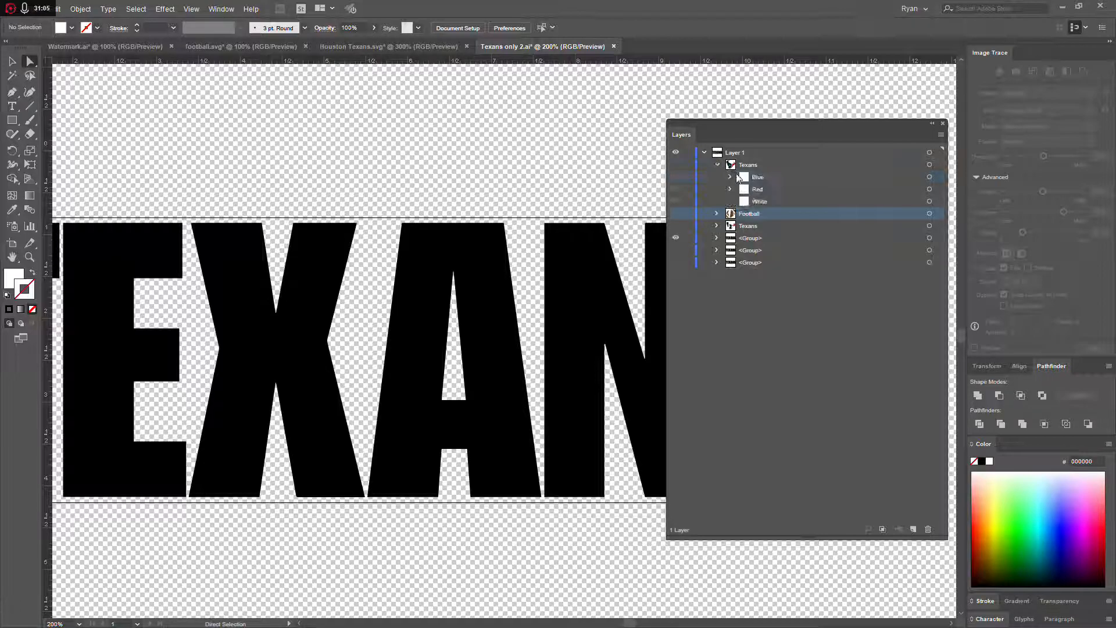
pyautogui.click(675, 164)
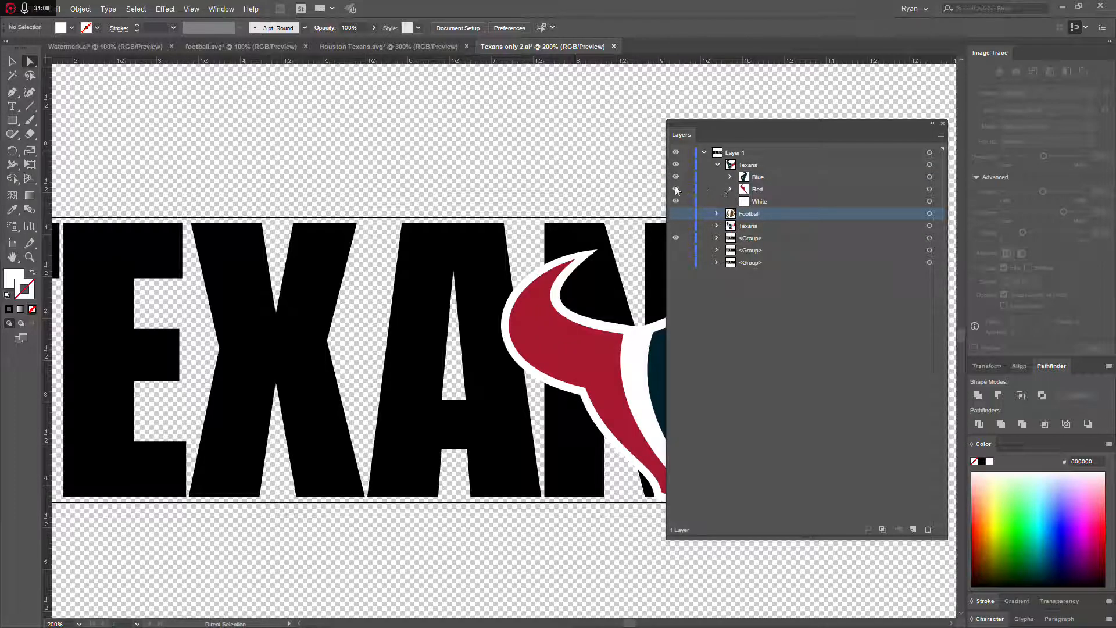
pyautogui.click(676, 189)
pyautogui.click(674, 177)
# Divide the White logo shape with the visible black lettering group.
pyautogui.click(807, 237)
pyautogui.click(936, 240)
pyautogui.keyDown('shift'); pyautogui.click(936, 201); pyautogui.keyUp('shift')
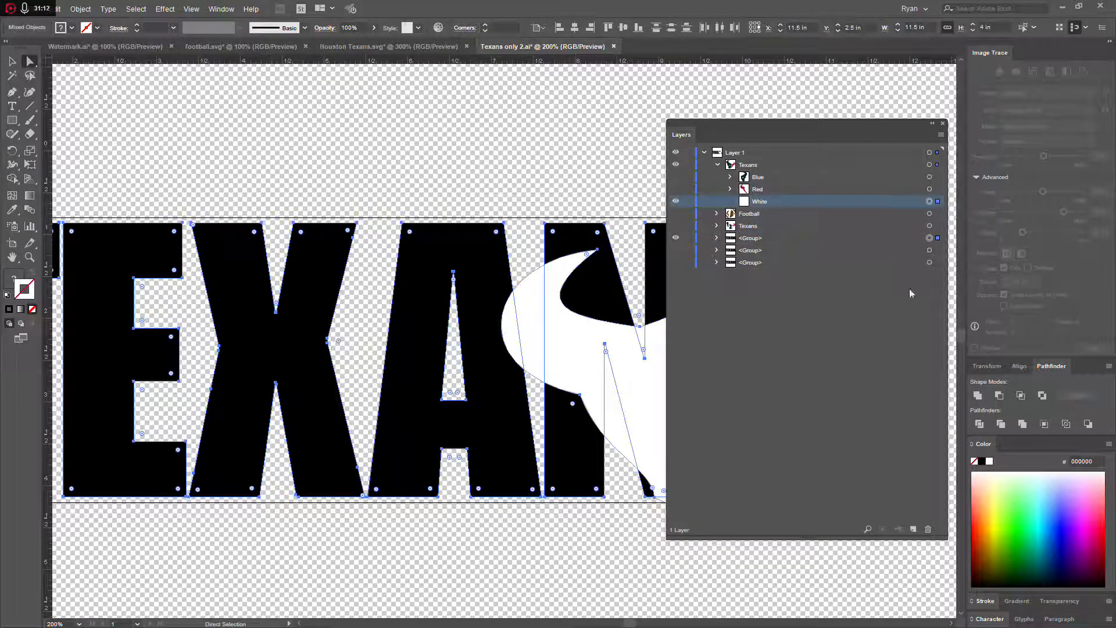
pyautogui.hotkey('ctrl', 'g')
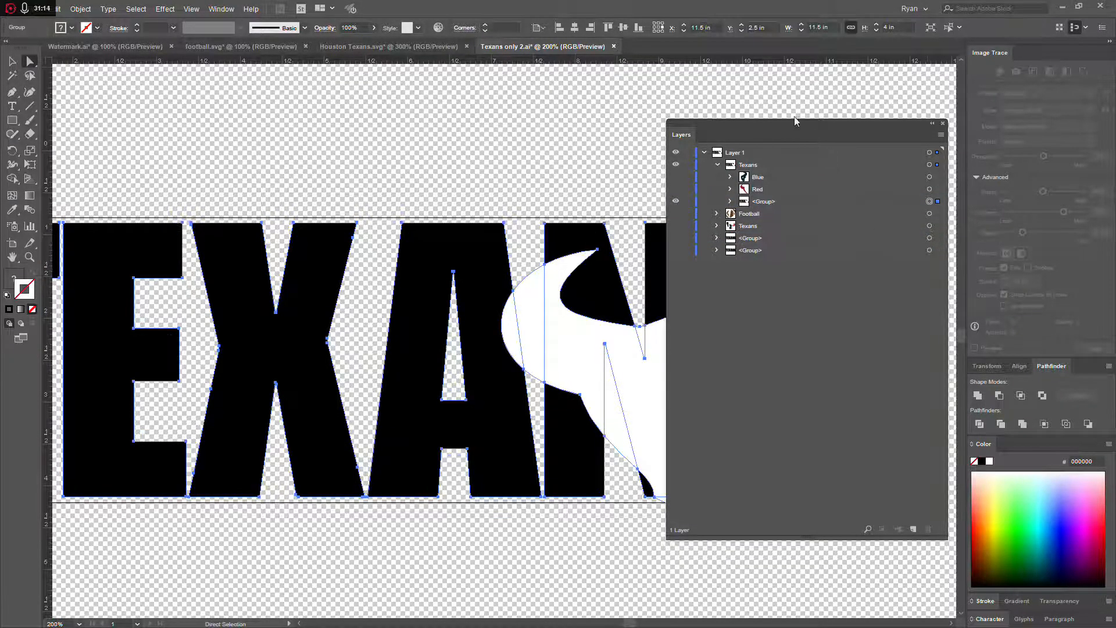
# Delete the white logo pieces that lie outside the A, N and S letters.
pyautogui.moveTo(786, 127); pyautogui.dragTo(1054, 158)
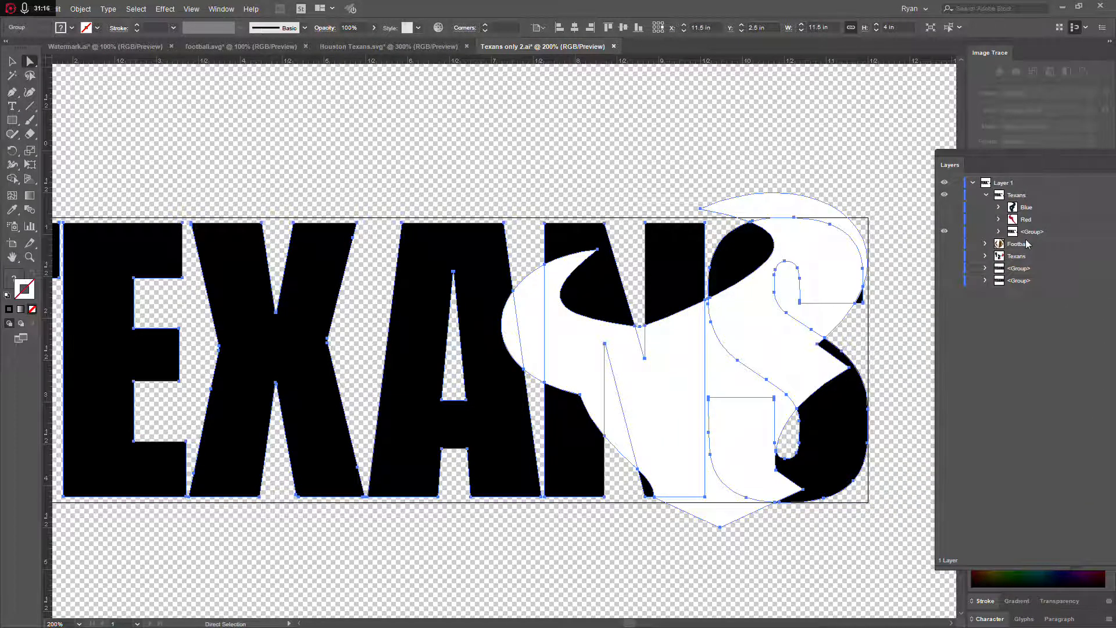
pyautogui.click(801, 592)
pyautogui.moveTo(1012, 156); pyautogui.dragTo(162, 214)
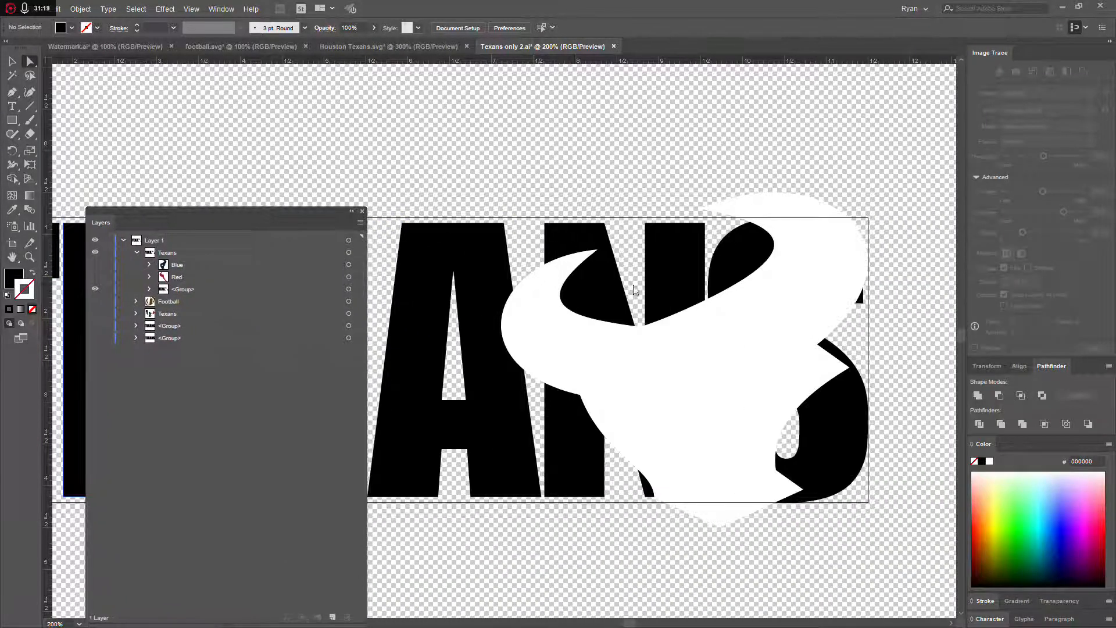
pyautogui.click(774, 200)
pyautogui.press('Delete')
pyautogui.click(533, 302)
pyautogui.press('Delete')
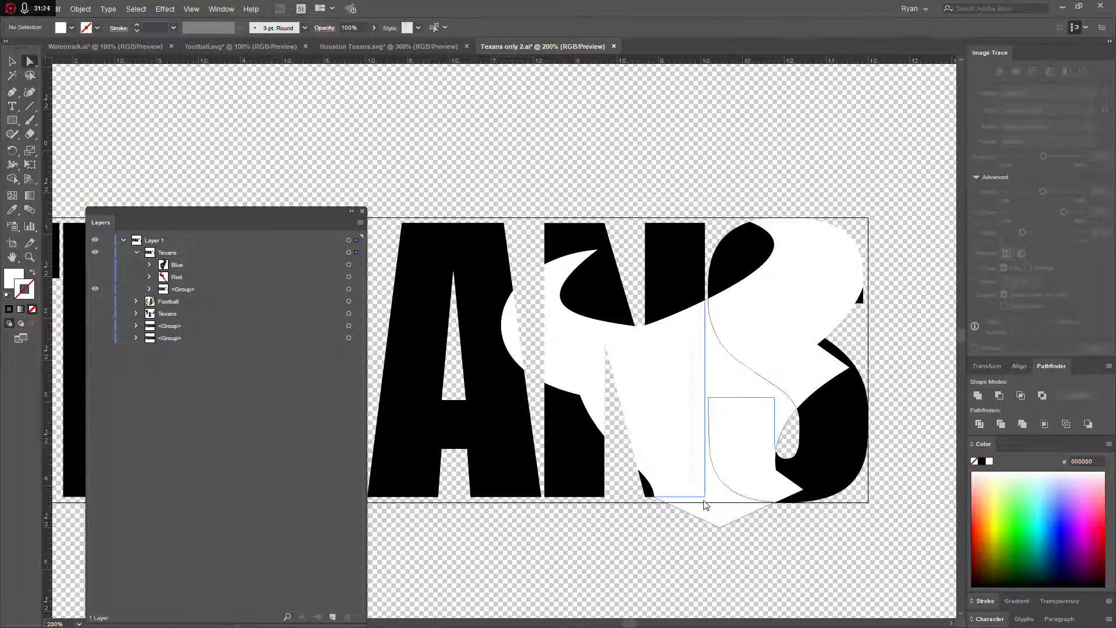
pyautogui.click(719, 511)
pyautogui.press('Delete')
pyautogui.click(831, 313)
pyautogui.press('Delete')
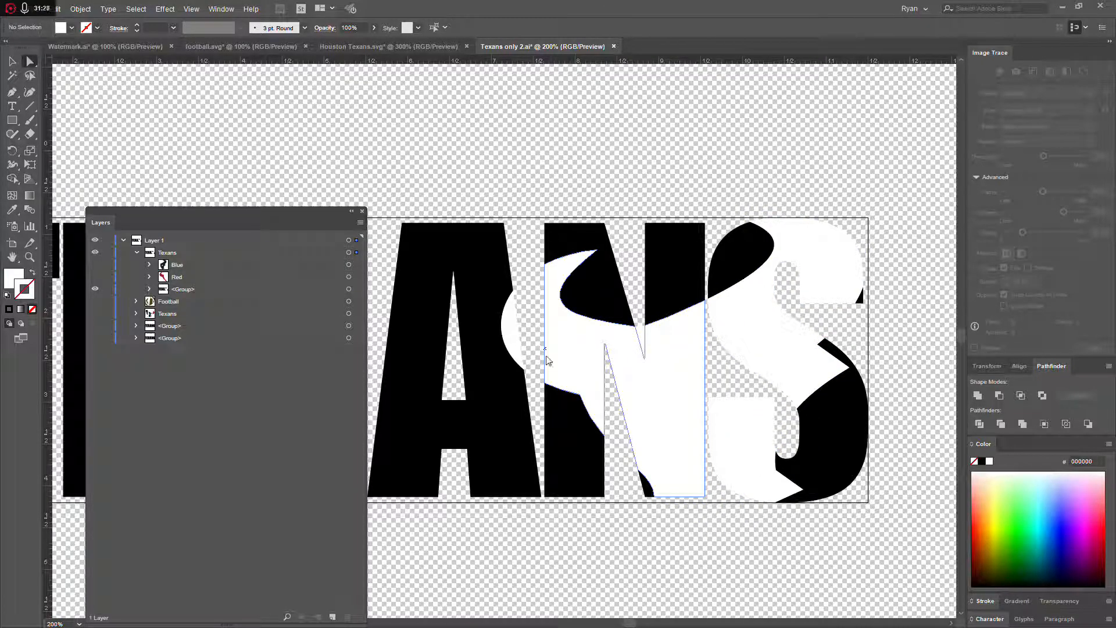
# Group the white logo pieces remaining inside the A, N and S.
pyautogui.click(821, 262)
pyautogui.keyDown('shift'); pyautogui.click(641, 367); pyautogui.keyUp('shift')
pyautogui.keyDown('shift'); pyautogui.click(510, 338); pyautogui.keyUp('shift')
pyautogui.hotkey('ctrl', 'g')
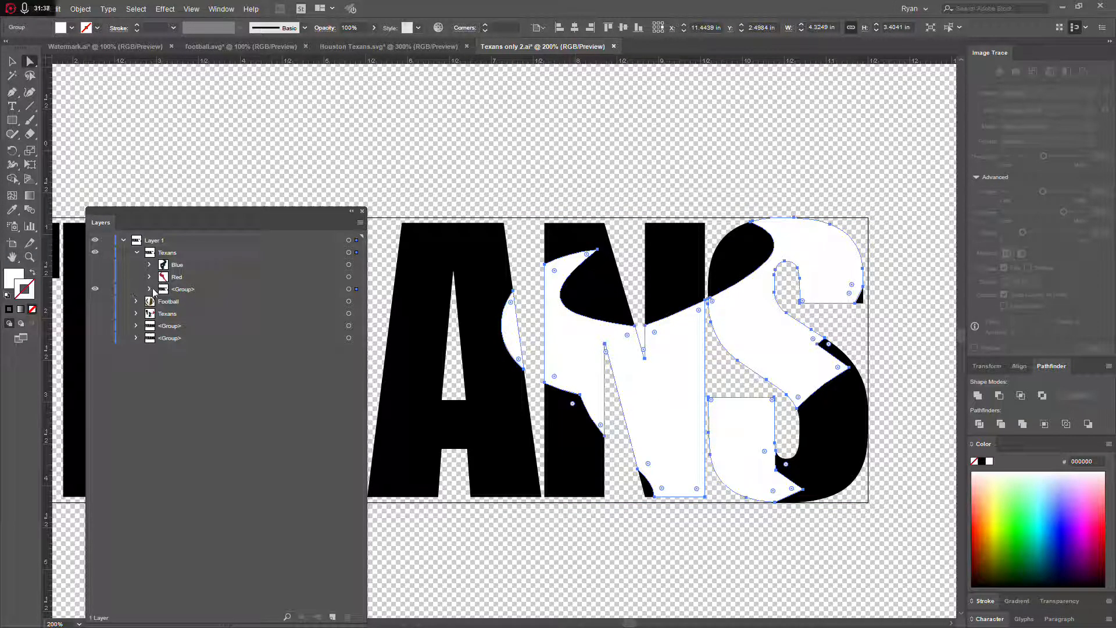
# Delete the leftover path and all black lettering paths listed below the grouped white logo pieces.
pyautogui.click(151, 289)
pyautogui.click(226, 315)
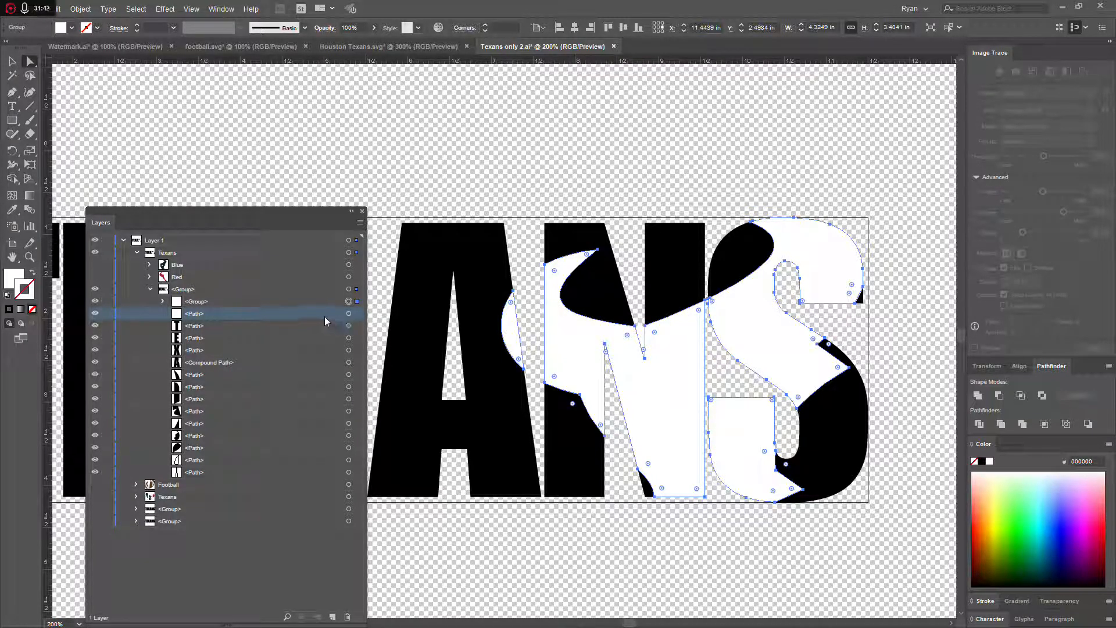
pyautogui.click(630, 257)
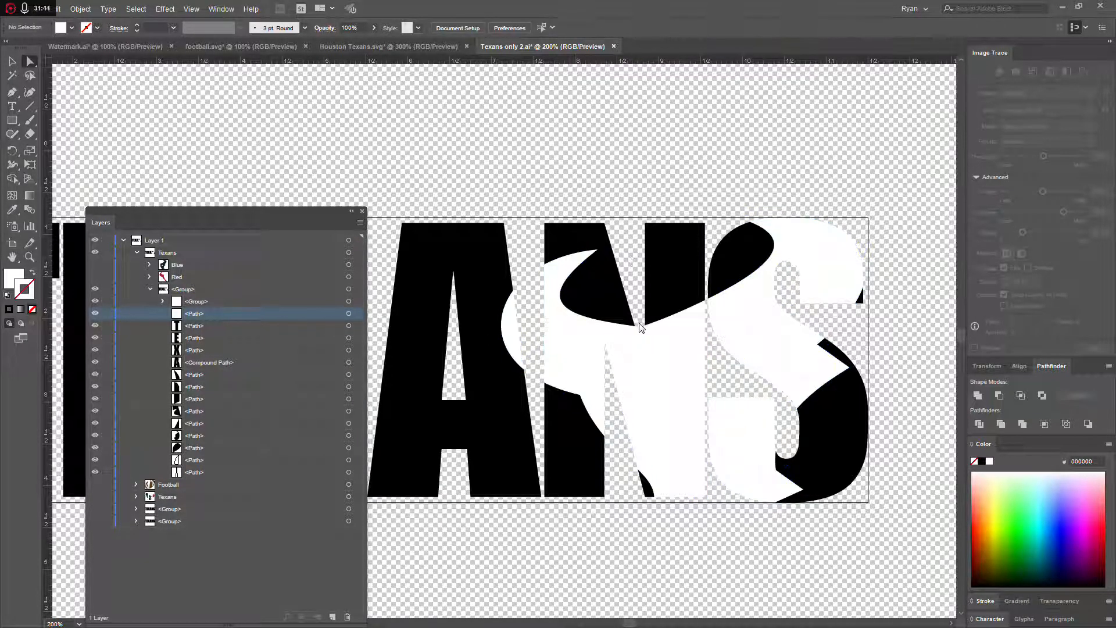
pyautogui.click(660, 283)
pyautogui.press('Delete')
pyautogui.click(218, 313)
pyautogui.keyDown('shift'); pyautogui.click(236, 460); pyautogui.keyUp('shift')
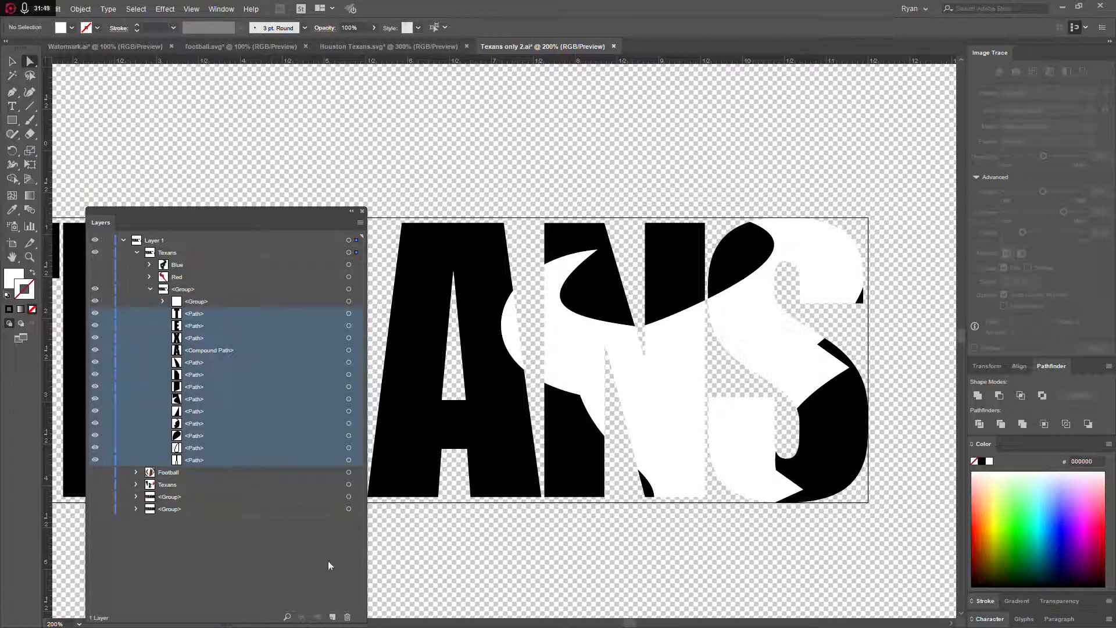
pyautogui.click(348, 618)
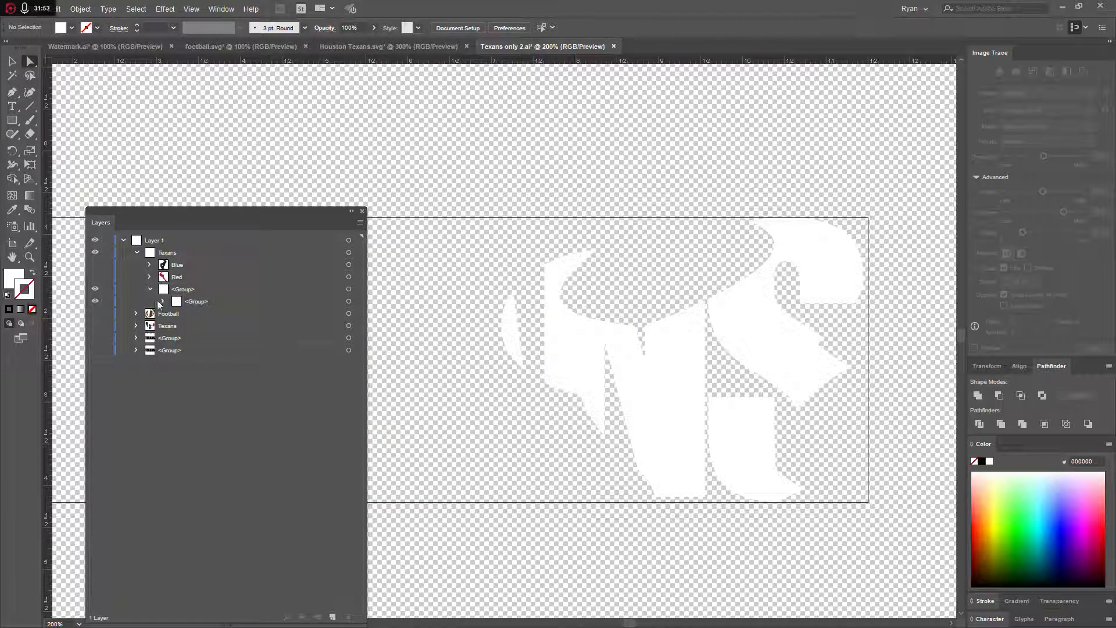
# Hide the white logo group, then show the Red group and the first spare black lettering group.
pyautogui.click(95, 290)
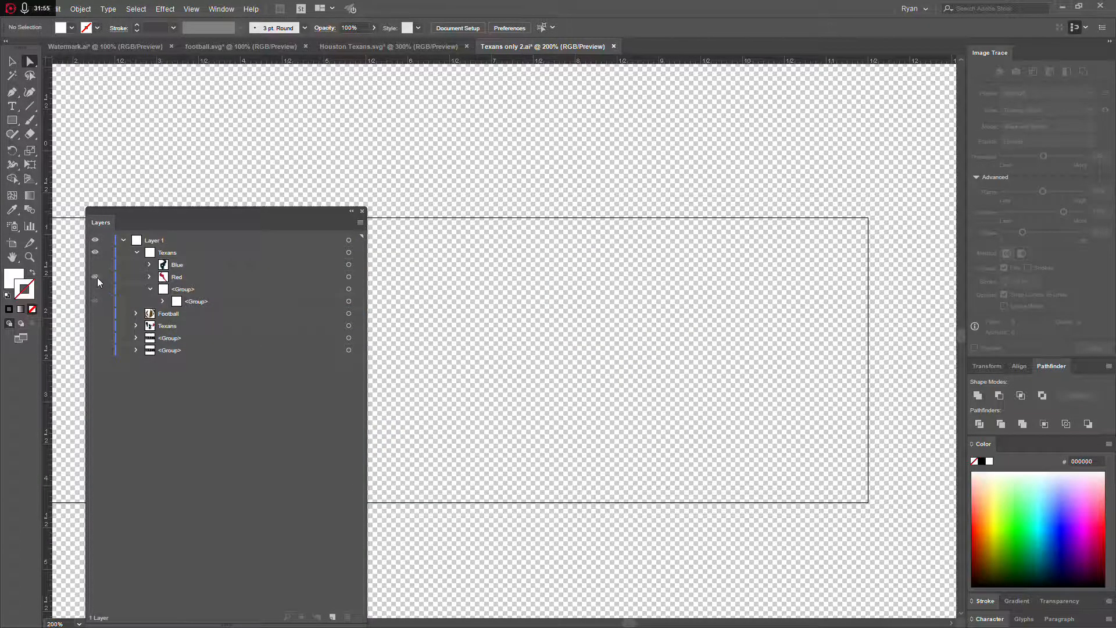
pyautogui.click(95, 277)
pyautogui.click(95, 338)
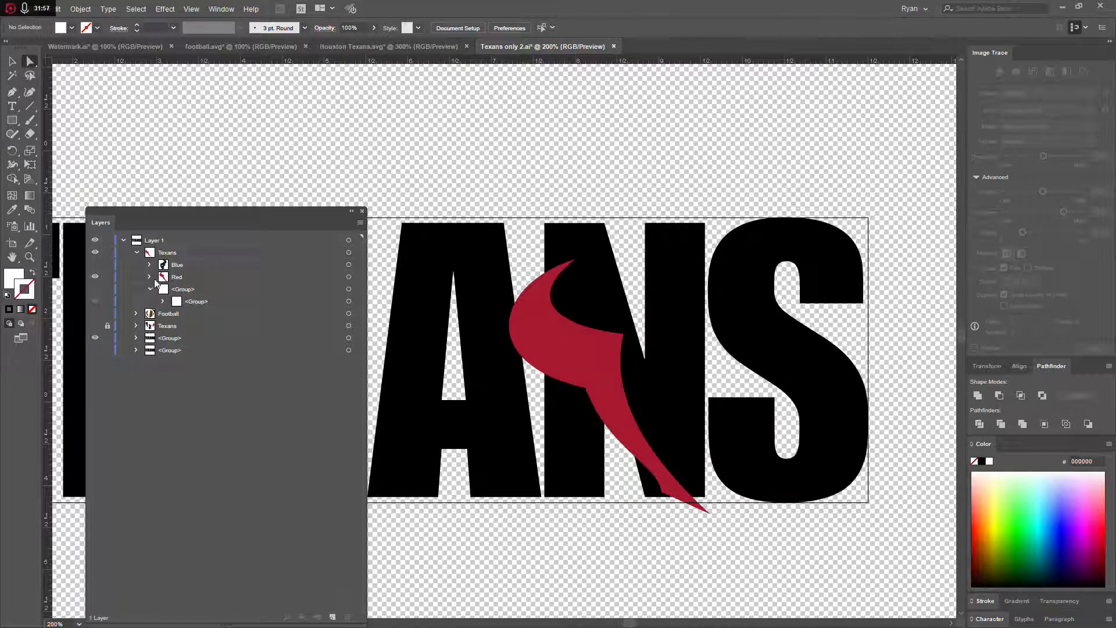
pyautogui.click(95, 338)
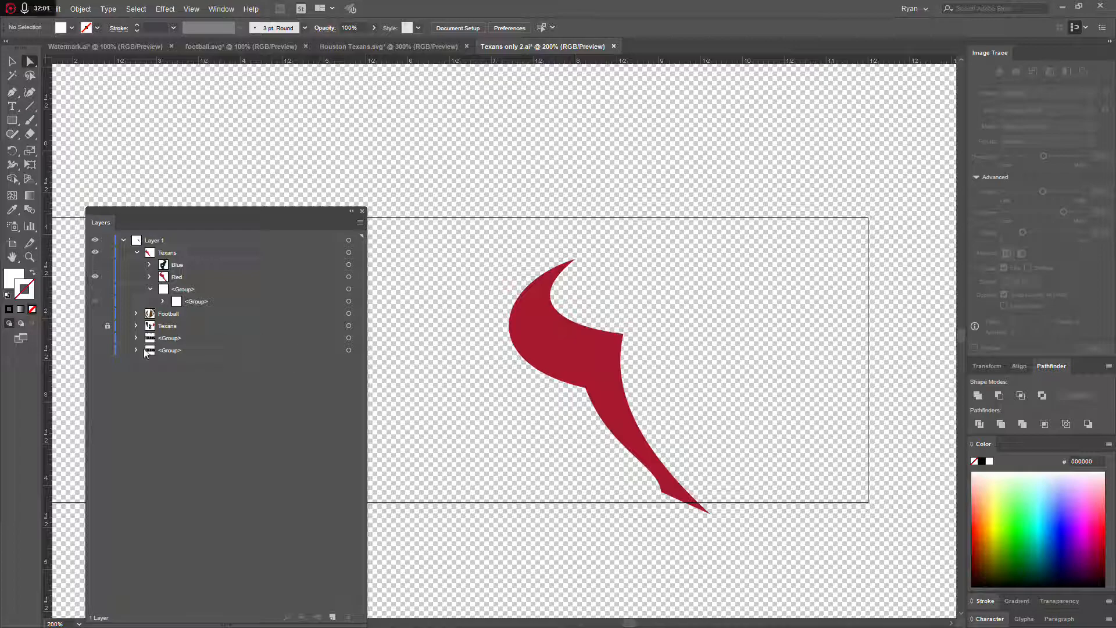
pyautogui.click(95, 338)
# Duplicate the visible black lettering group in place and divide the Red logo shape with one copy.
pyautogui.click(262, 338)
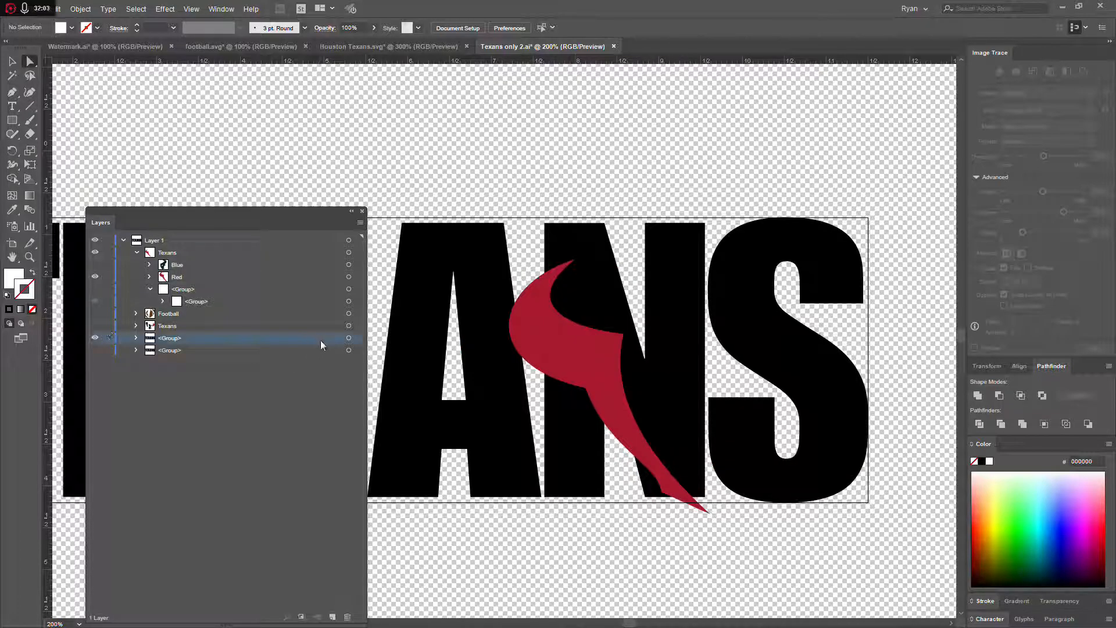
pyautogui.click(355, 337)
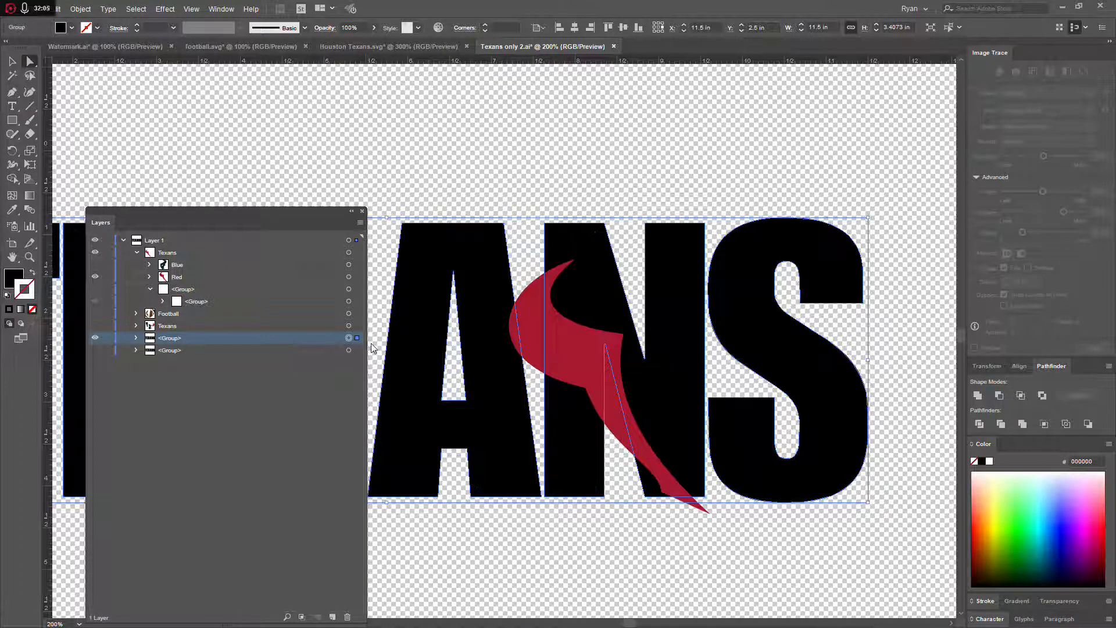
pyautogui.hotkey('ctrl', 'f')
pyautogui.click(357, 339)
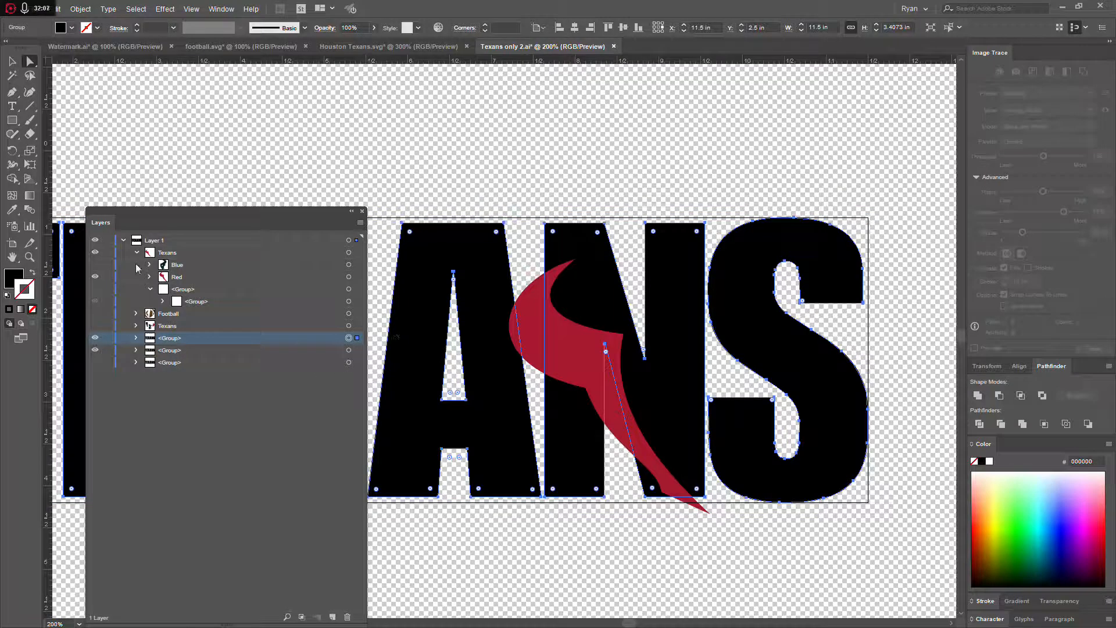
pyautogui.click(317, 277)
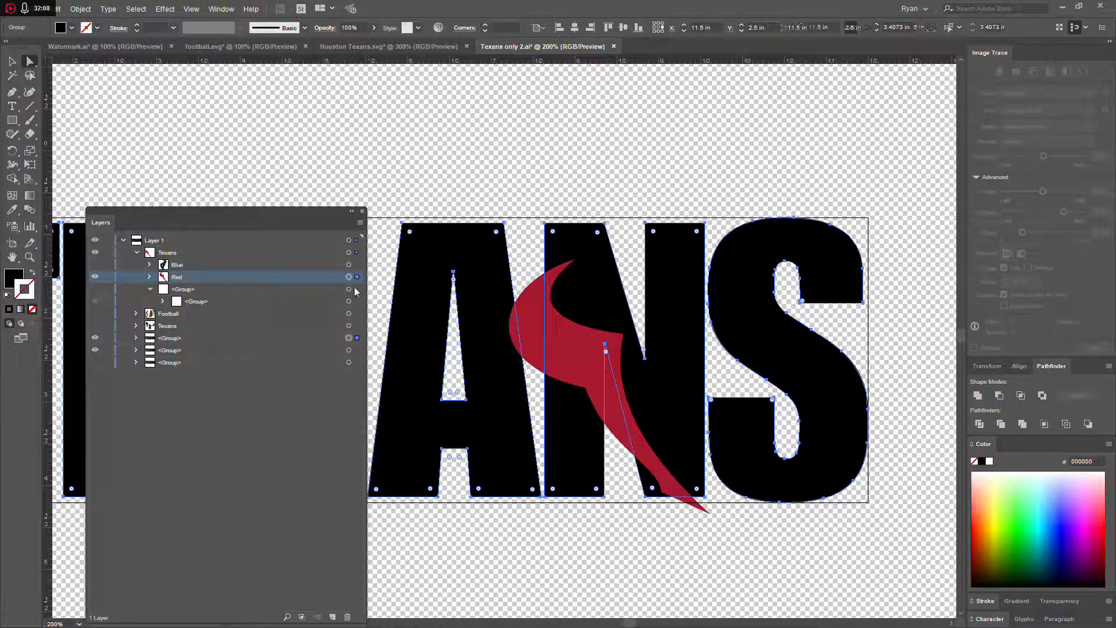
pyautogui.click(981, 424)
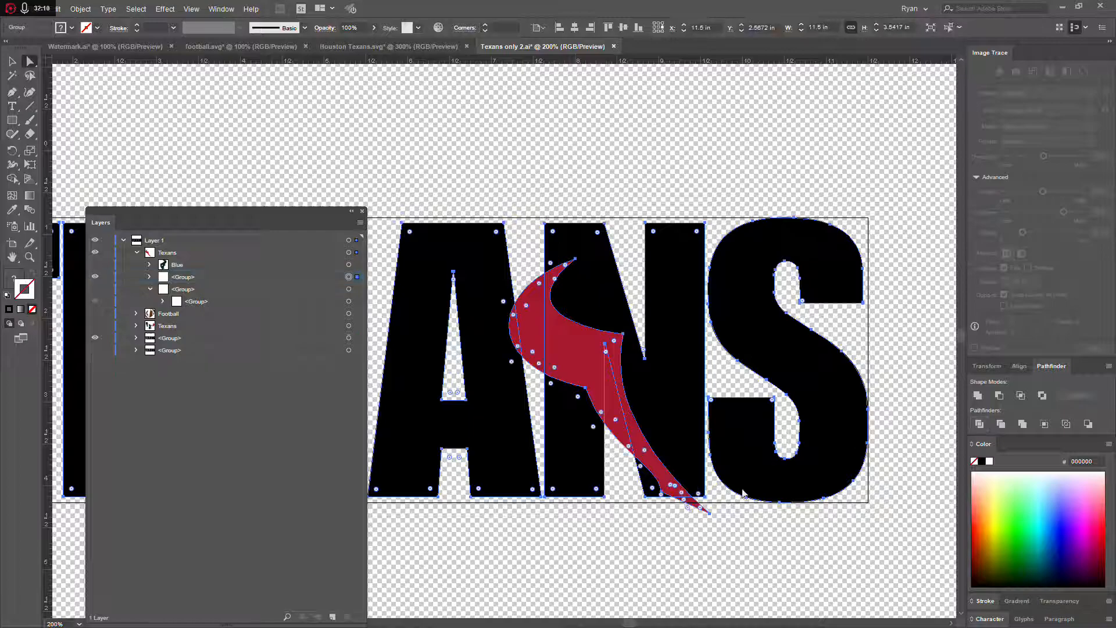
# Delete the red pieces below the N, inside its gap, and between the A and N.
pyautogui.click(692, 517)
pyautogui.click(690, 504)
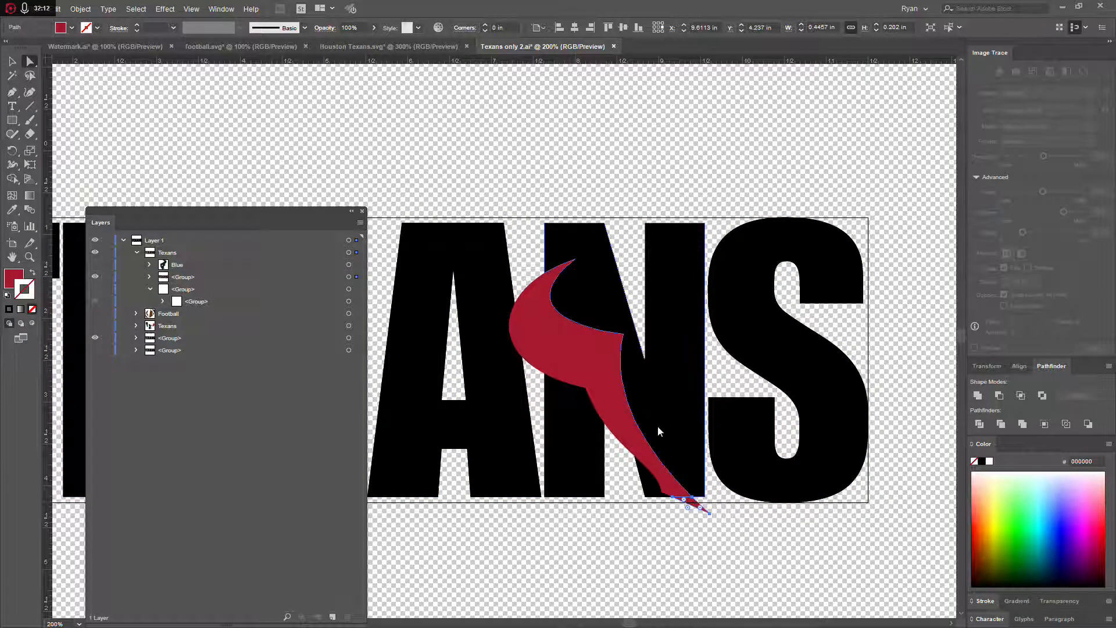
pyautogui.press('Delete')
pyautogui.click(613, 416)
pyautogui.press('Delete')
pyautogui.click(536, 327)
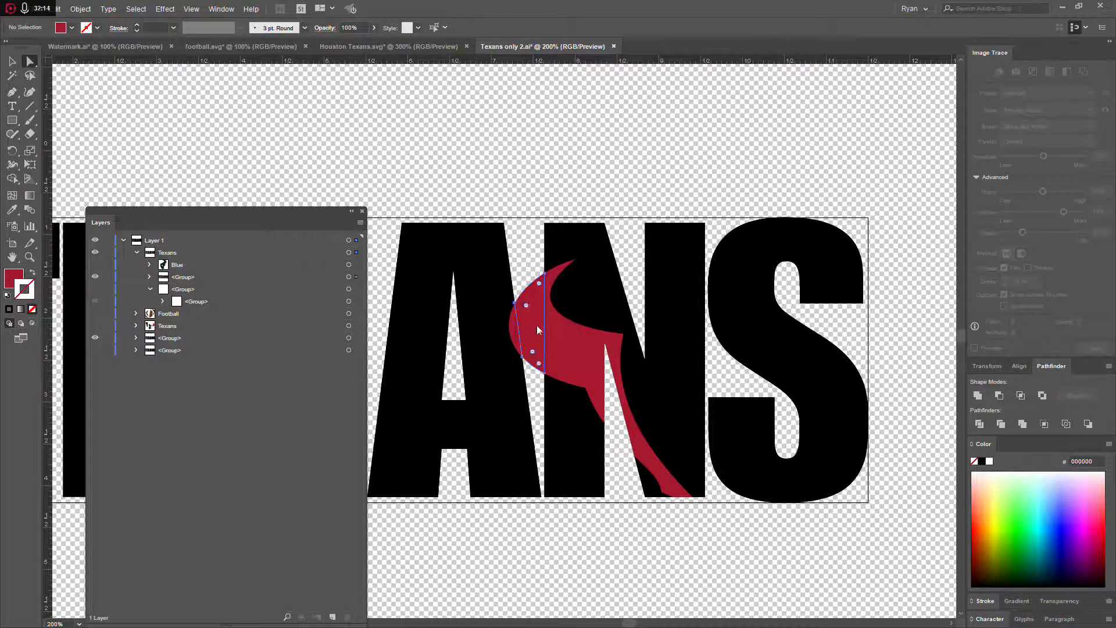
pyautogui.press('Delete')
# Group the red logo pieces remaining inside the A and N.
pyautogui.click(516, 330)
pyautogui.keyDown('shift'); pyautogui.click(576, 343); pyautogui.keyUp('shift')
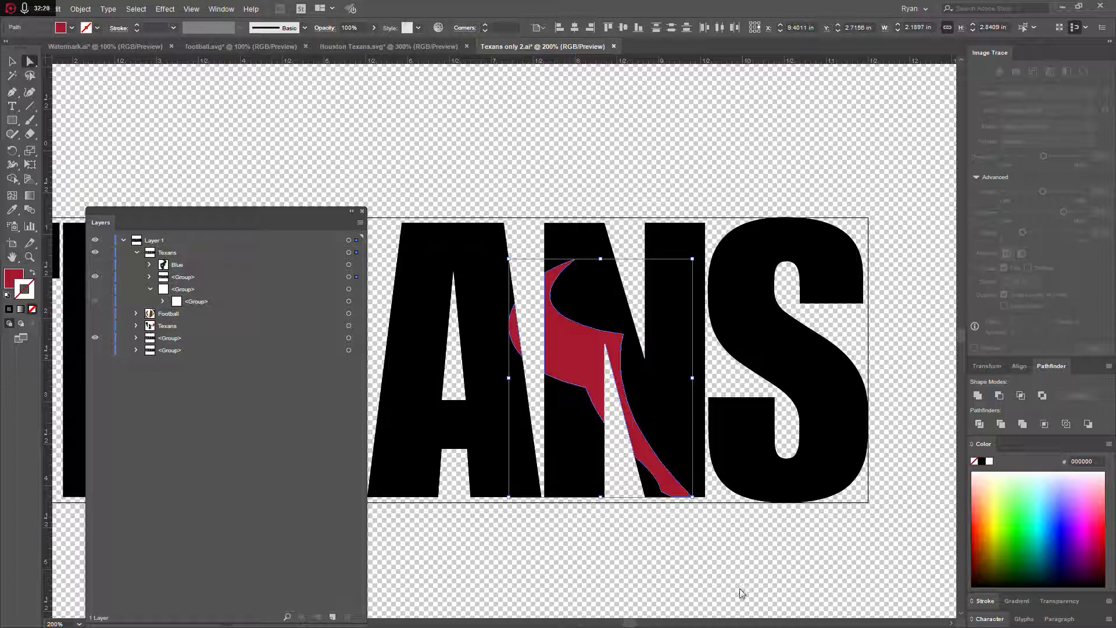
pyautogui.hotkey('ctrl', 'g')
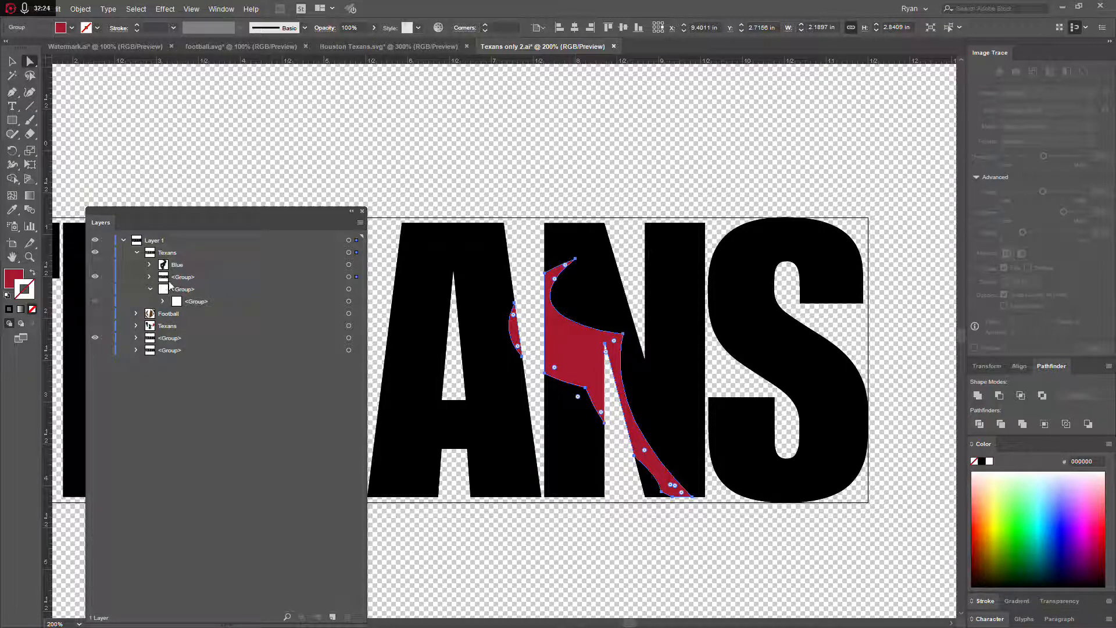
# Delete all black lettering paths listed below the grouped red pieces.
pyautogui.click(151, 277)
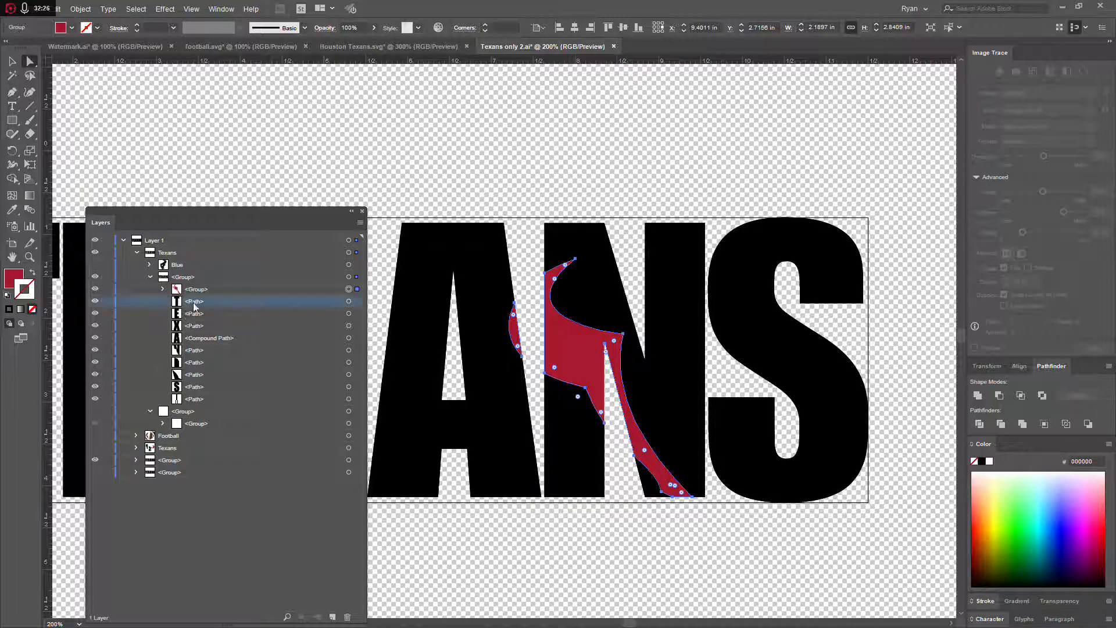
pyautogui.keyDown('shift'); pyautogui.click(218, 400); pyautogui.keyUp('shift')
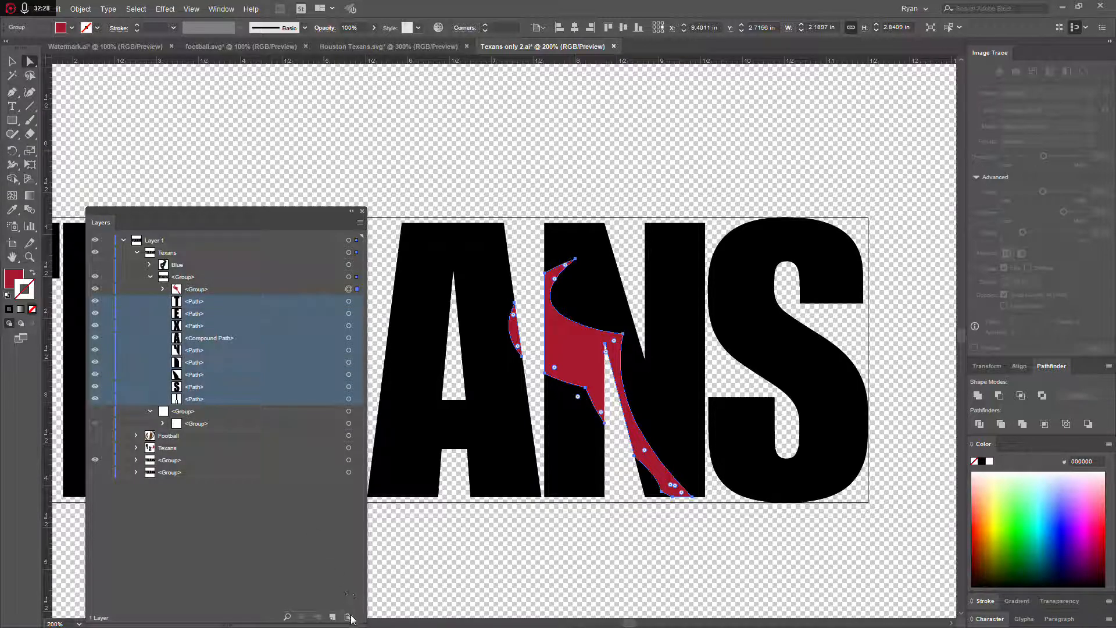
pyautogui.click(347, 617)
# Rename the divided group holding the red pieces as Red.
pyautogui.doubleClick(185, 278)
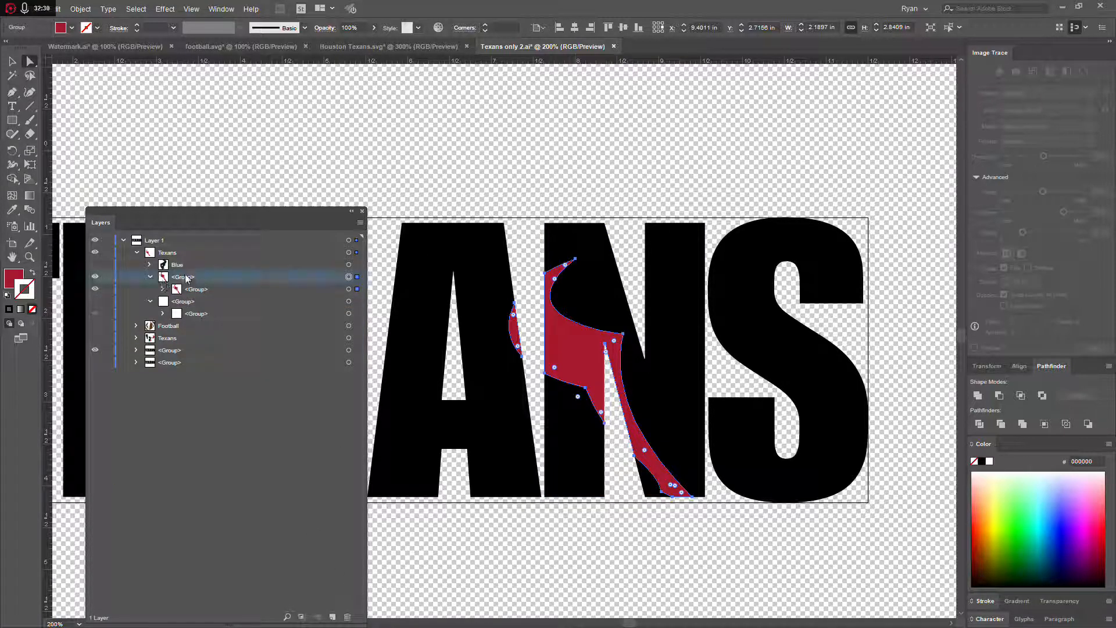
pyautogui.write('Red')
pyautogui.press('Return')
# Show the group holding the white logo pieces, rename it White, and collapse the White and Red groups.
pyautogui.click(95, 301)
pyautogui.doubleClick(186, 302)
pyautogui.write('W')
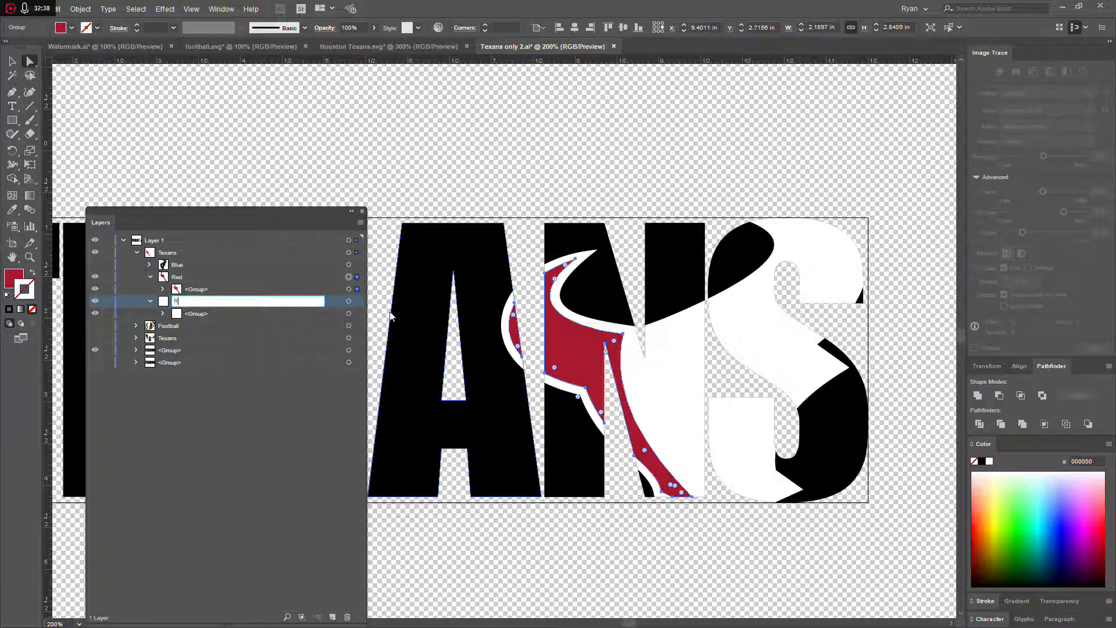
pyautogui.write('hite')
pyautogui.press('Return')
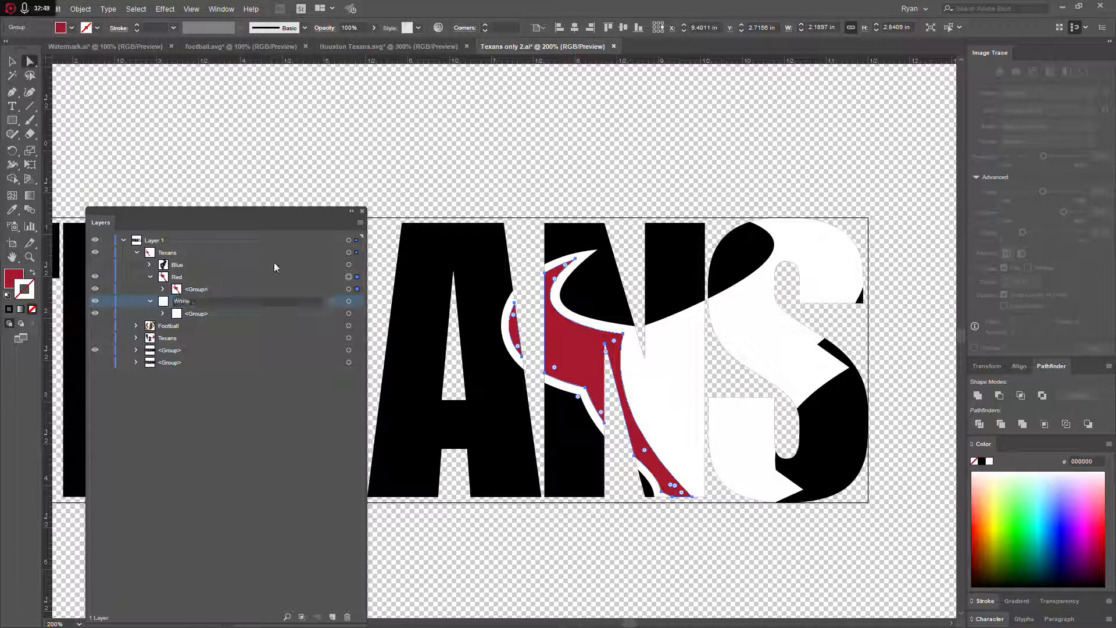
pyautogui.click(150, 301)
pyautogui.click(149, 277)
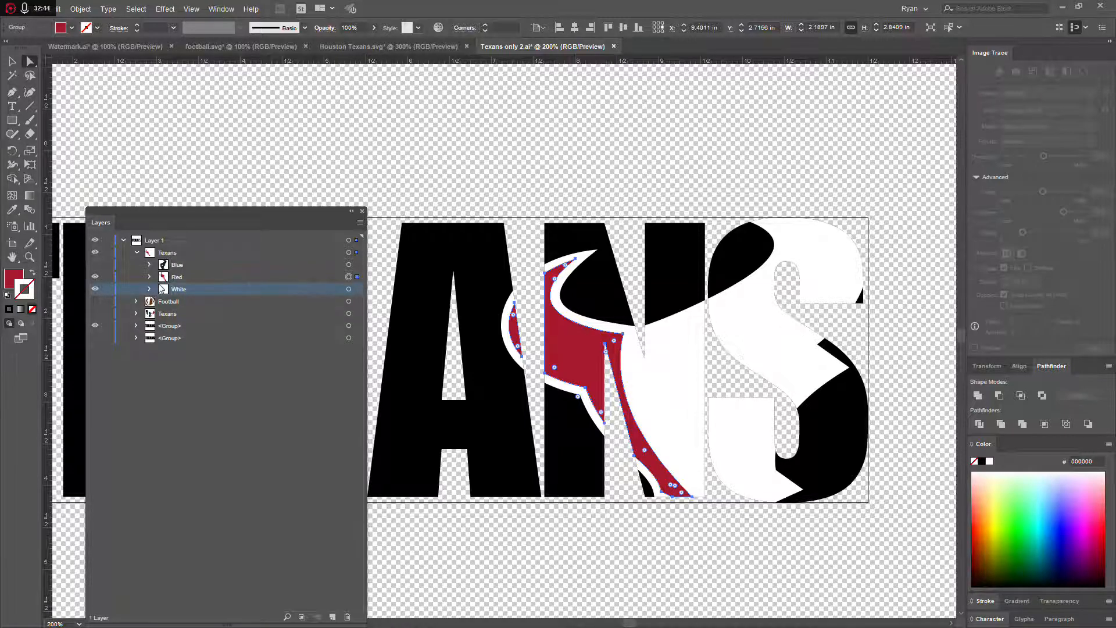
# Hide the White and Red groups and show the Blue group over the black lettering.
pyautogui.click(95, 289)
pyautogui.click(95, 276)
pyautogui.click(94, 265)
pyautogui.click(246, 263)
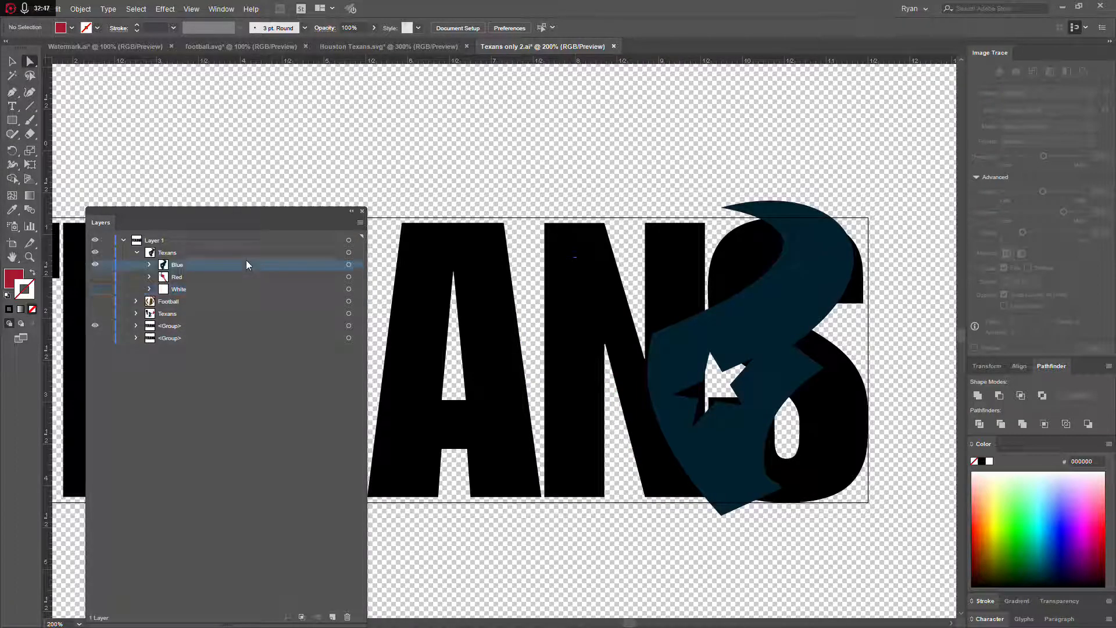
# Divide the Blue group and the visible black lettering group along their overlapping edges with the Pathfinder Divide operation.
pyautogui.click(349, 265)
pyautogui.click(242, 327)
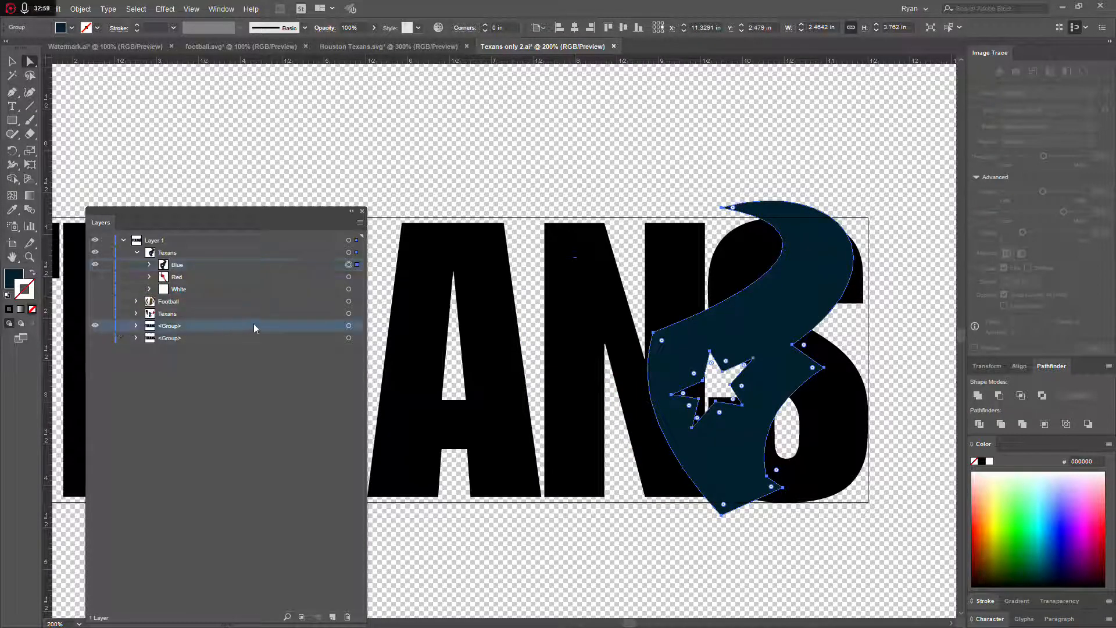
pyautogui.keyDown('shift'); pyautogui.click(357, 326); pyautogui.keyUp('shift')
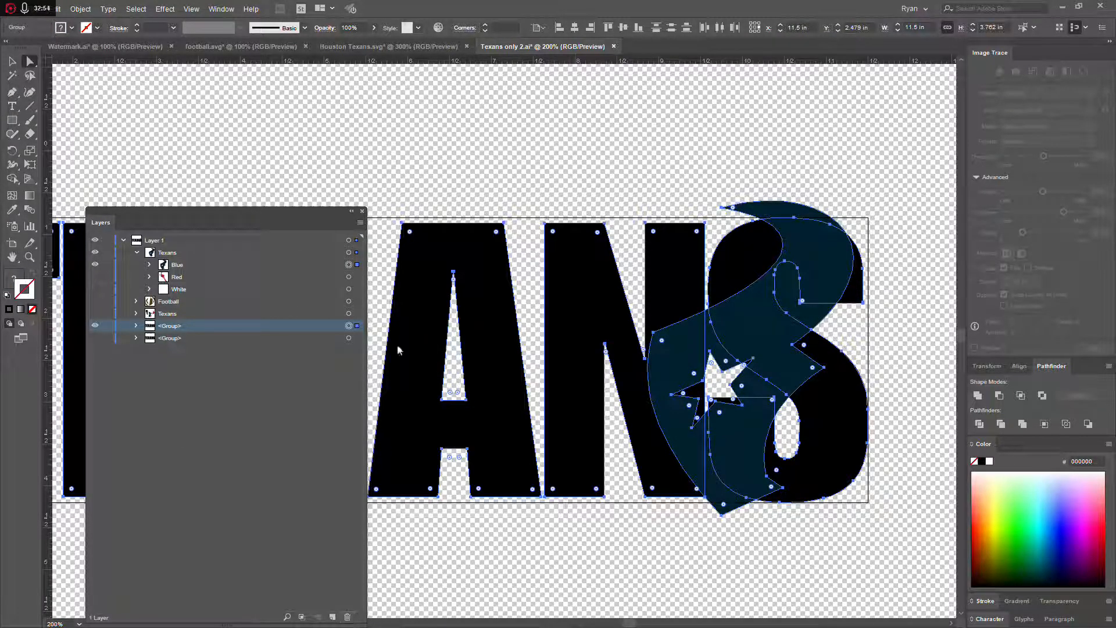
pyautogui.click(981, 424)
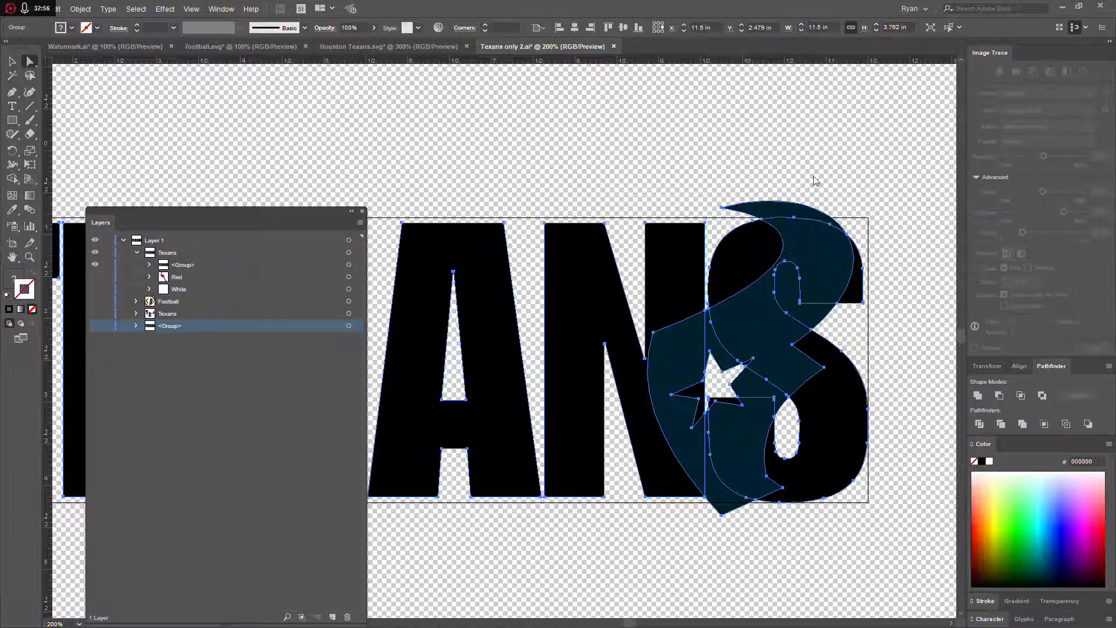
# Delete the blue logo pieces that fall outside the N and S letter shapes.
pyautogui.click(830, 175)
pyautogui.click(758, 210)
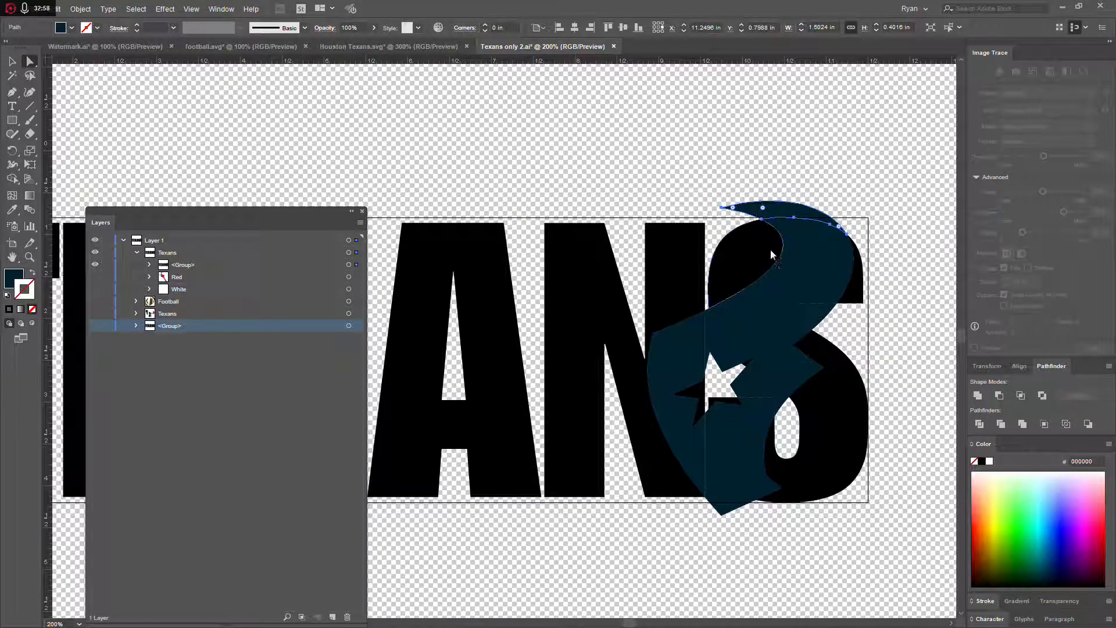
pyautogui.press('Delete')
pyautogui.click(793, 319)
pyautogui.press('Delete')
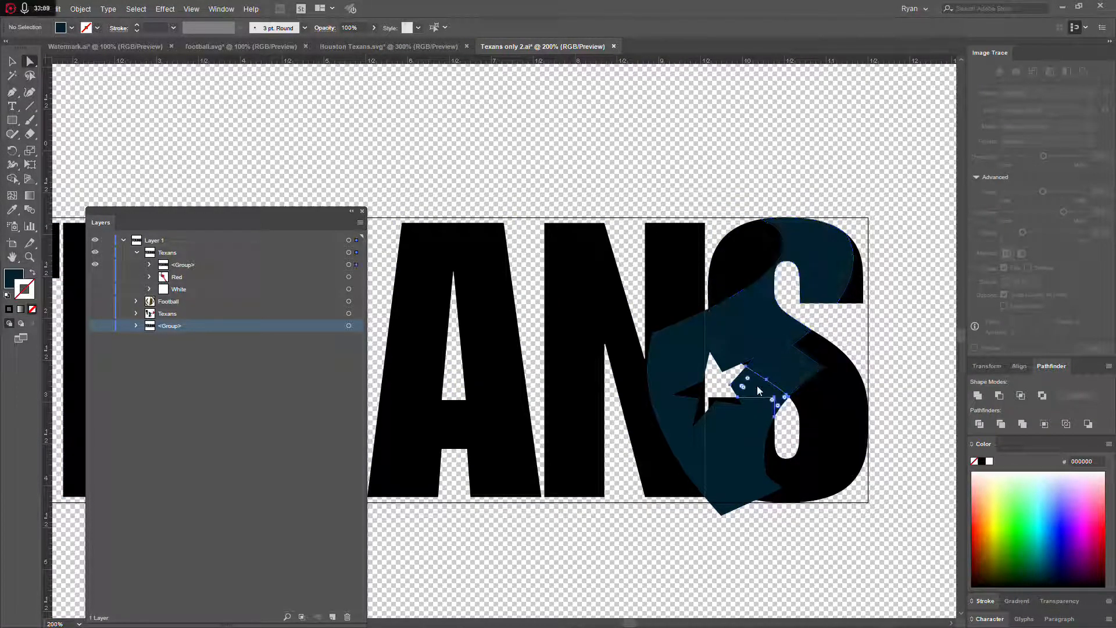
pyautogui.press('Delete')
pyautogui.click(713, 340)
pyautogui.press('Delete')
pyautogui.click(717, 503)
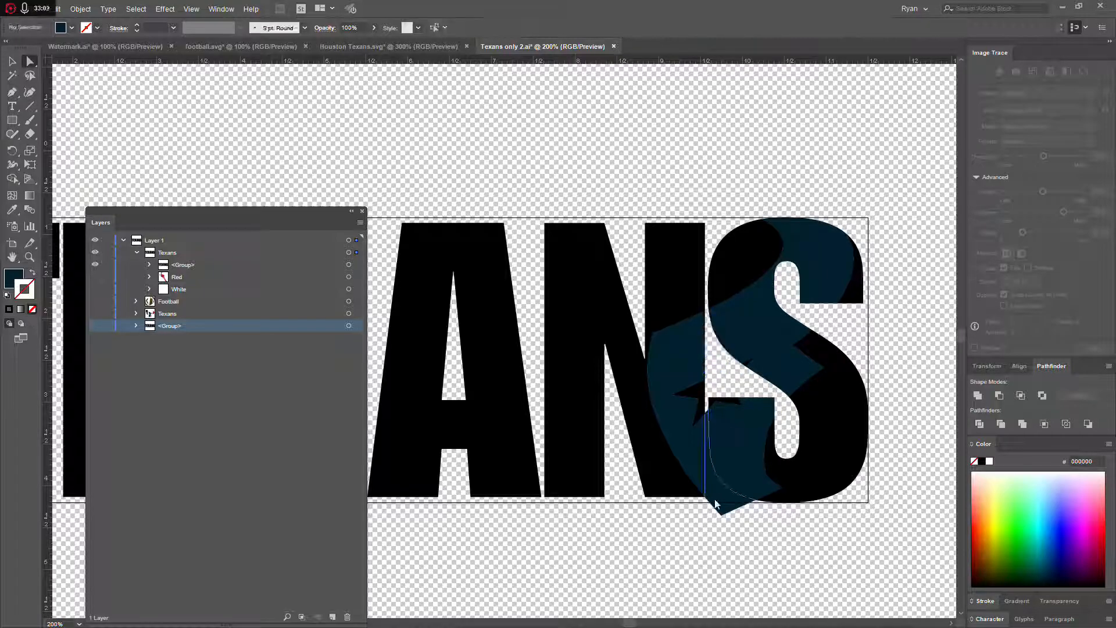
pyautogui.press('Delete')
# Group the remaining blue pieces inside the N and S letters.
pyautogui.click(652, 362)
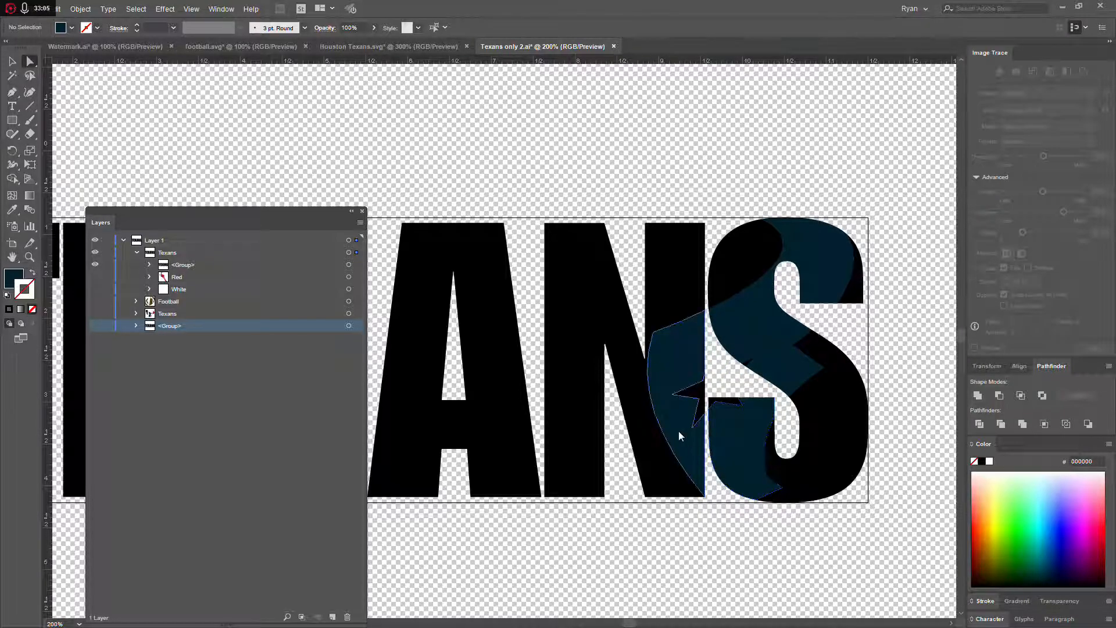
pyautogui.click(746, 452)
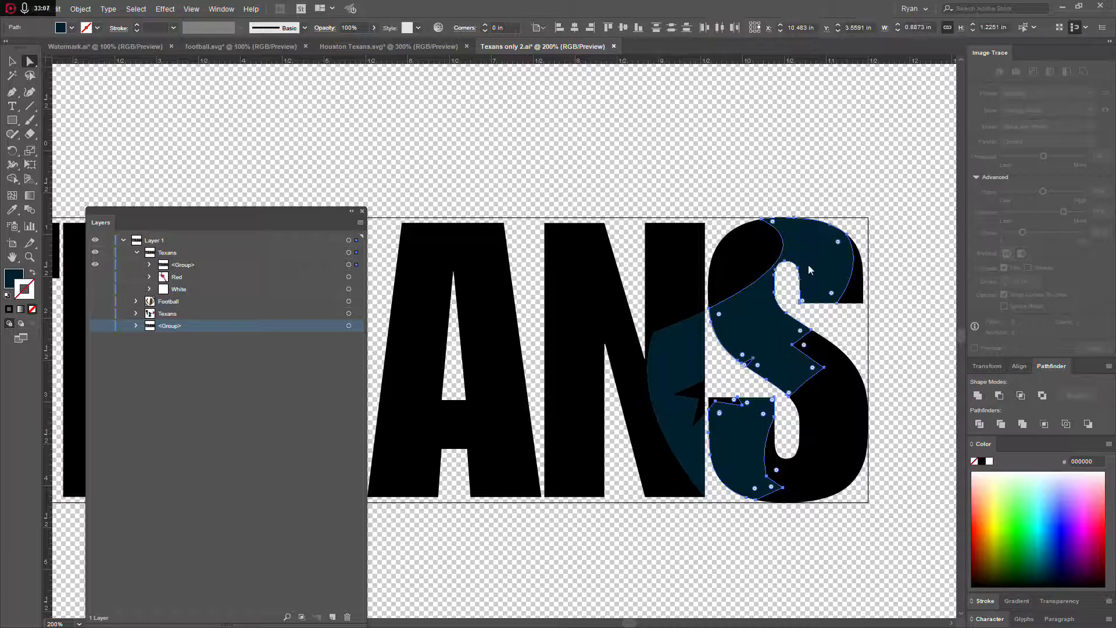
pyautogui.keyDown('shift'); pyautogui.click(669, 377); pyautogui.keyUp('shift')
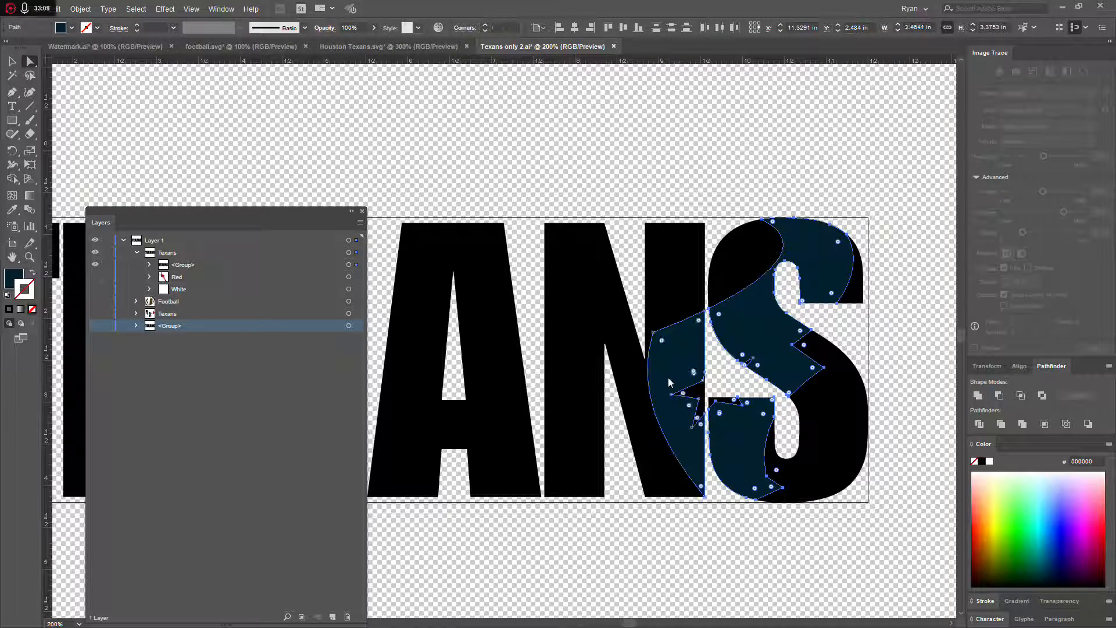
pyautogui.hotkey('ctrl', 'g')
# Delete all black lettering paths listed below the grouped blue pieces.
pyautogui.click(150, 265)
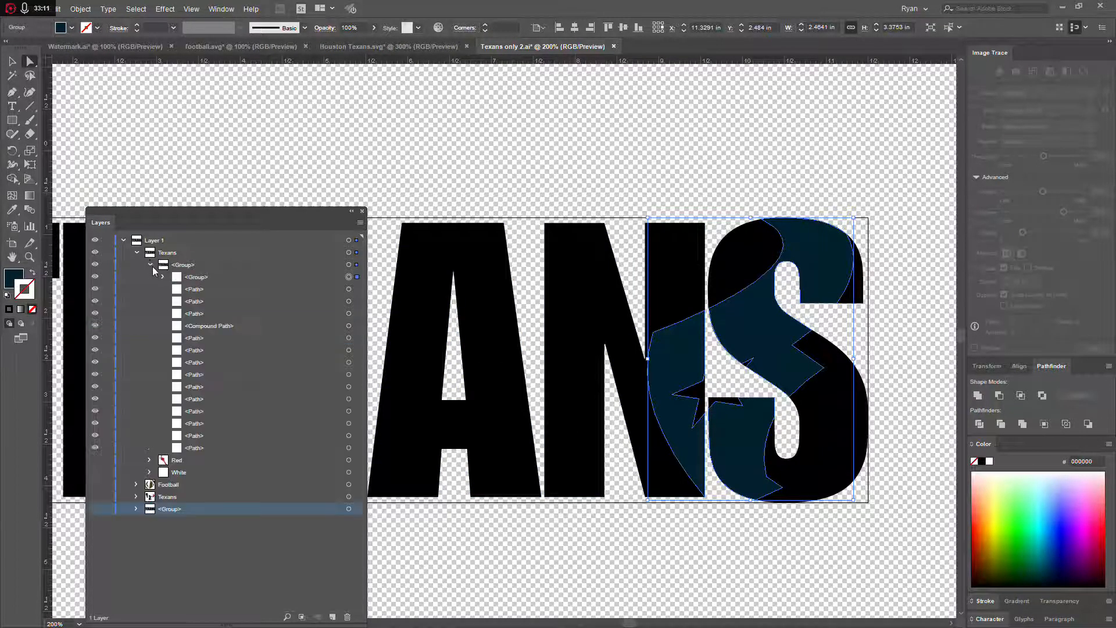
pyautogui.click(195, 289)
pyautogui.keyDown('shift'); pyautogui.click(211, 446); pyautogui.keyUp('shift')
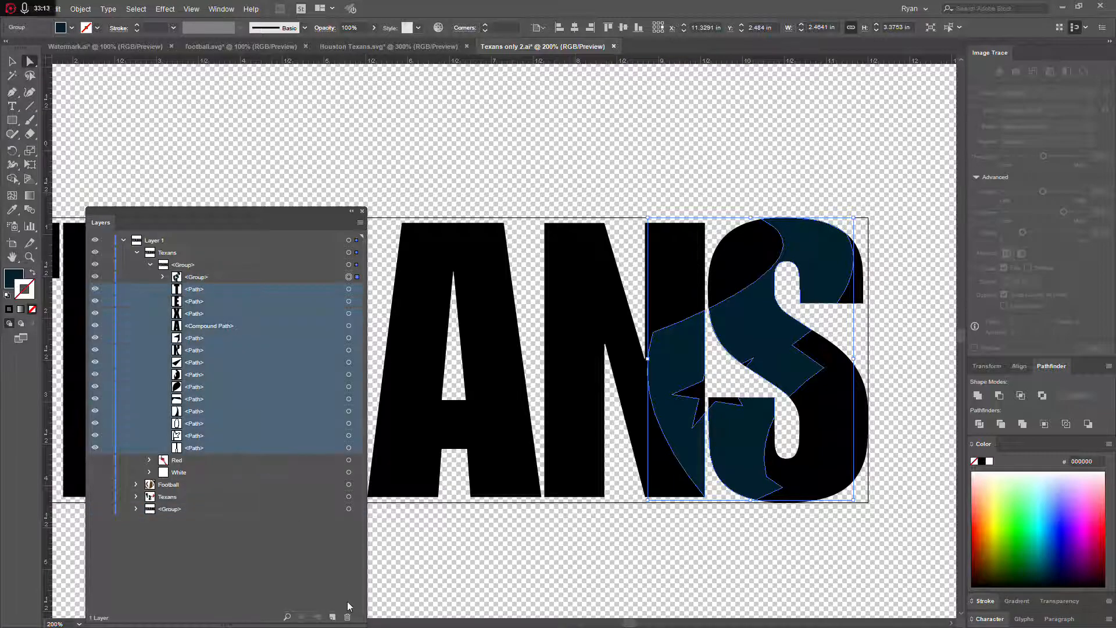
pyautogui.click(347, 617)
# Rename the divided group holding the blue pieces as Blue, and collapse it and its parent Texans group.
pyautogui.doubleClick(192, 265)
pyautogui.write('Blue')
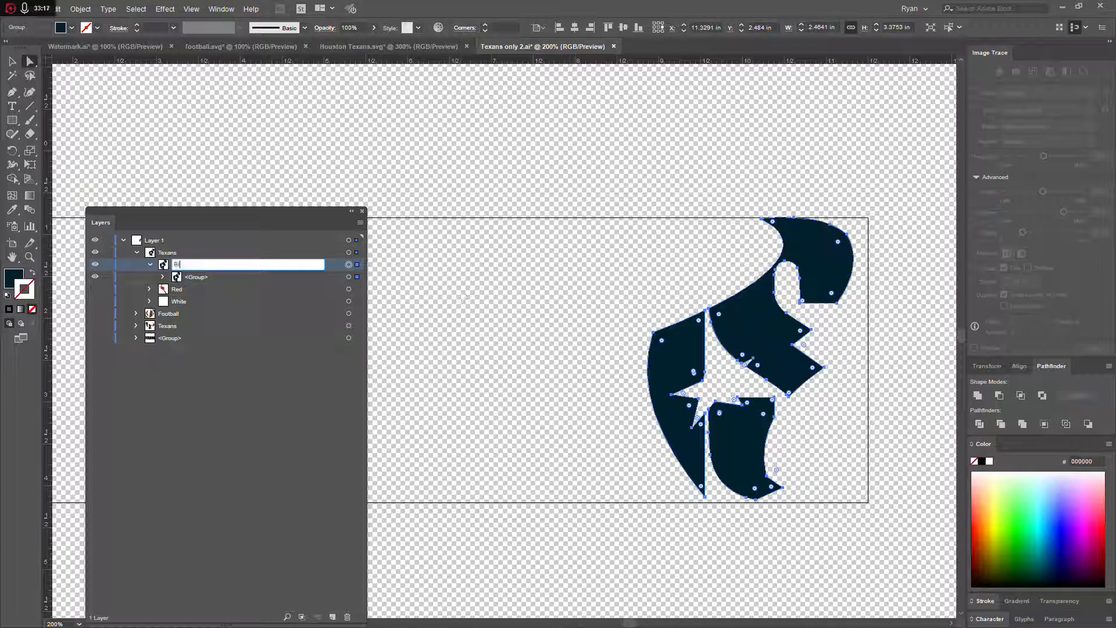
pyautogui.press('Return')
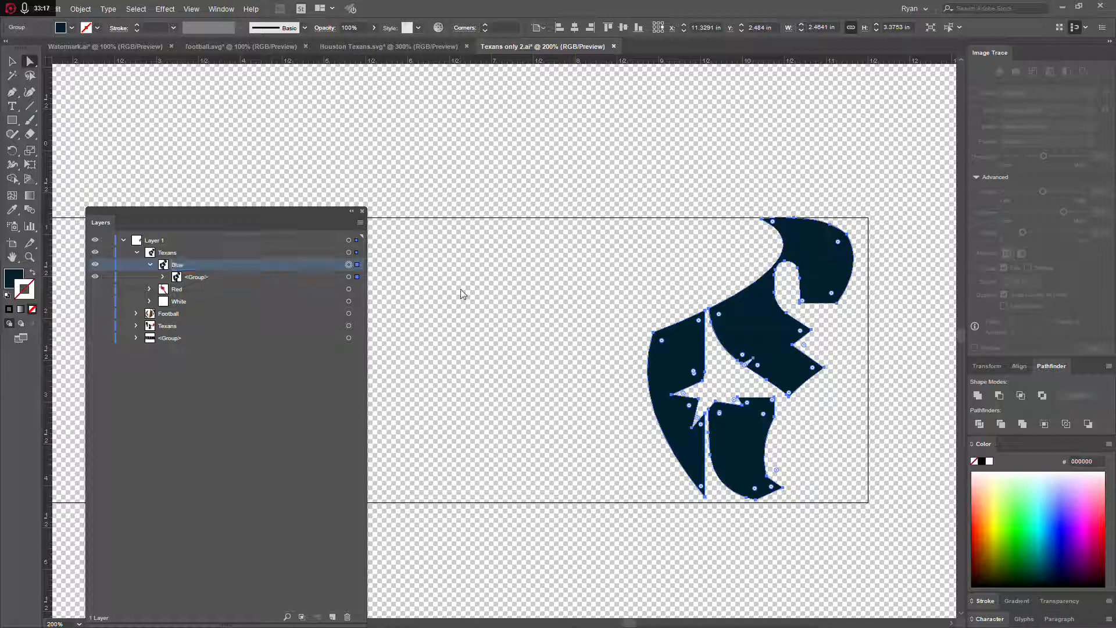
pyautogui.click(150, 265)
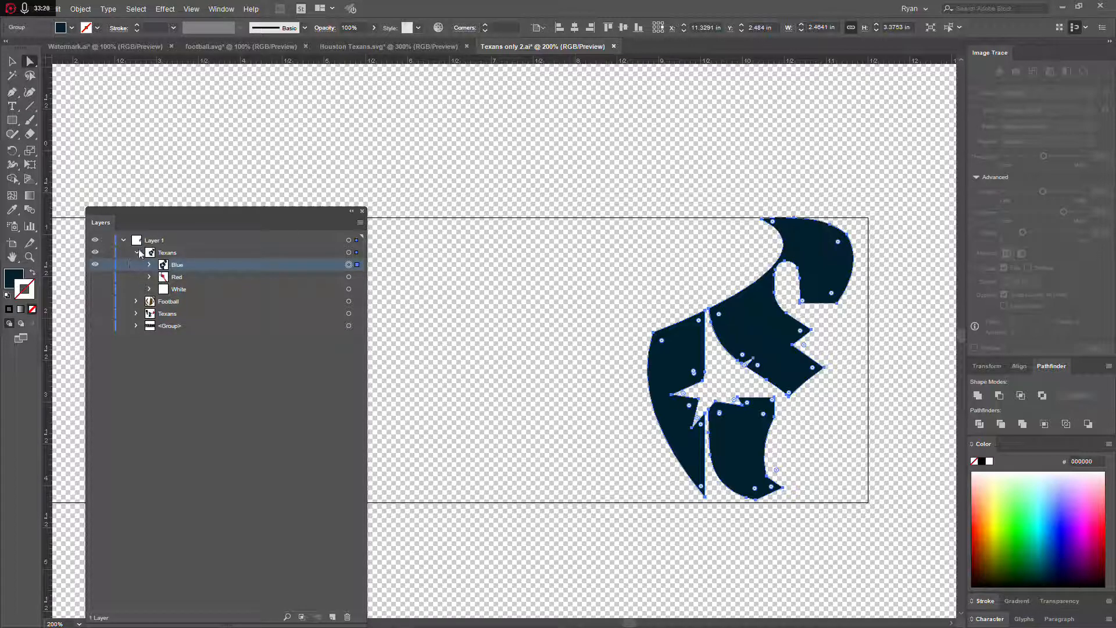
pyautogui.click(138, 252)
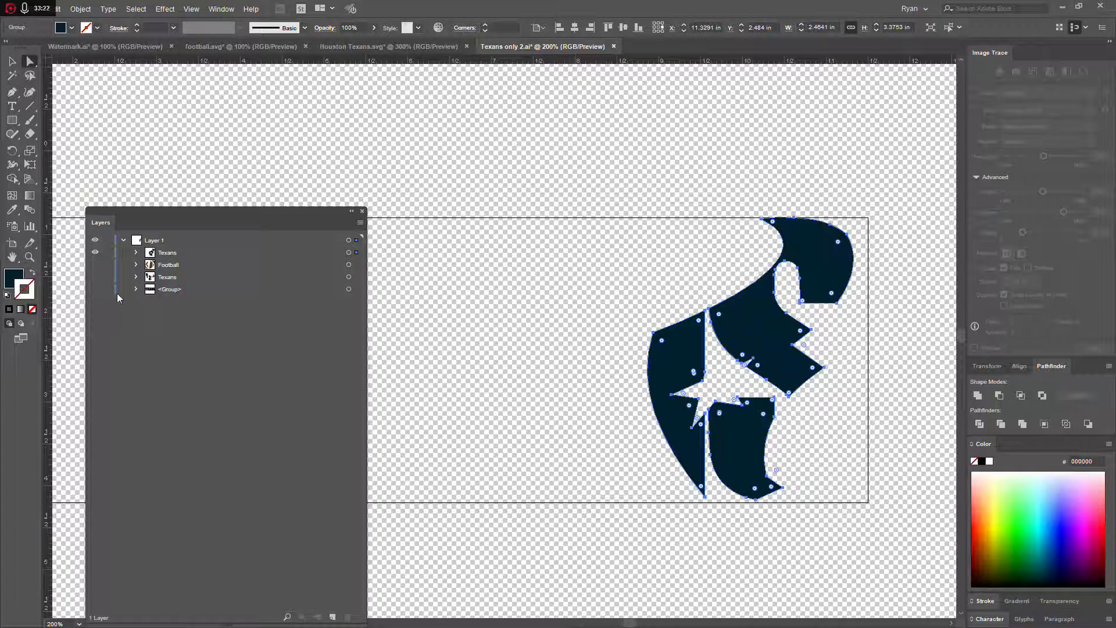
# Rename the lettering group as Texans Tex and show all the hidden top-level groups.
pyautogui.doubleClick(177, 290)
pyautogui.write('Texan')
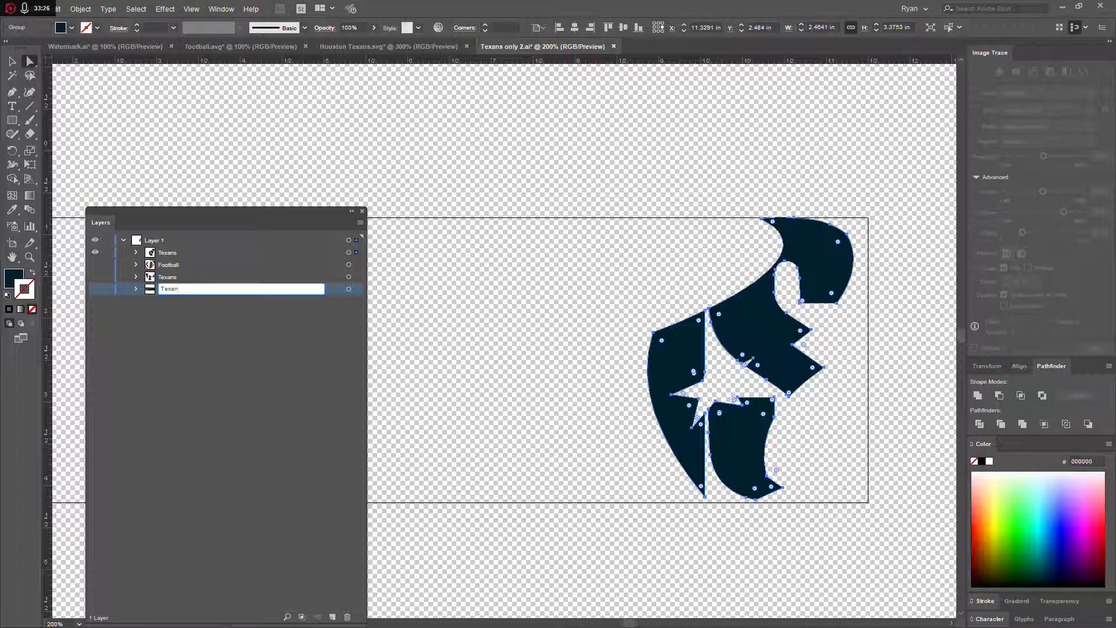
pyautogui.write('s Tex')
pyautogui.press('Return')
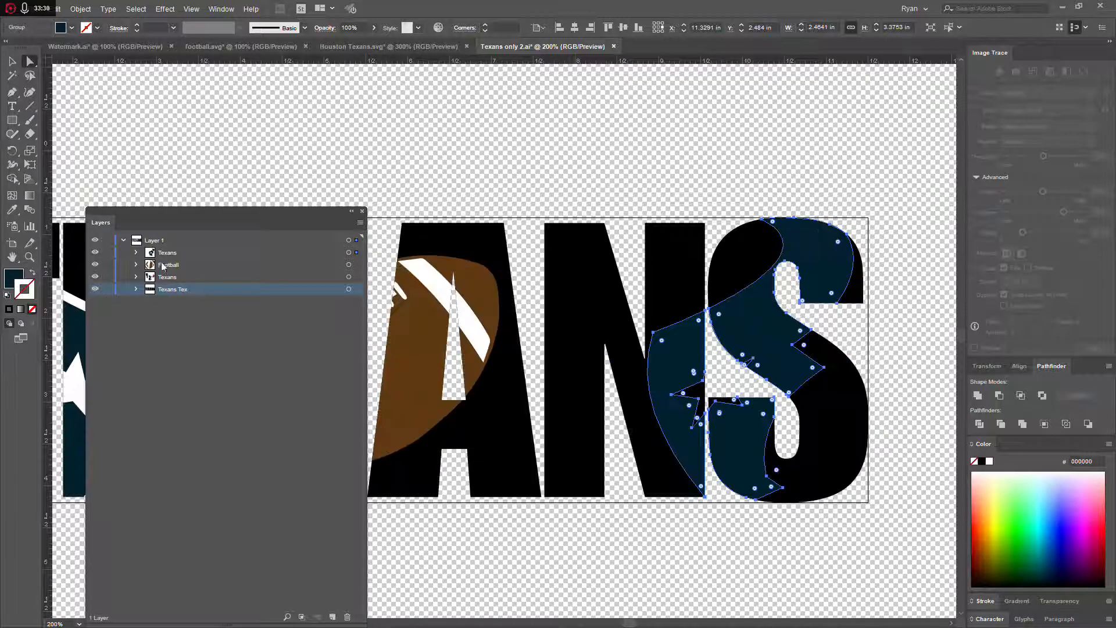
# Rename Layer 1 as Texans.
pyautogui.doubleClick(155, 239)
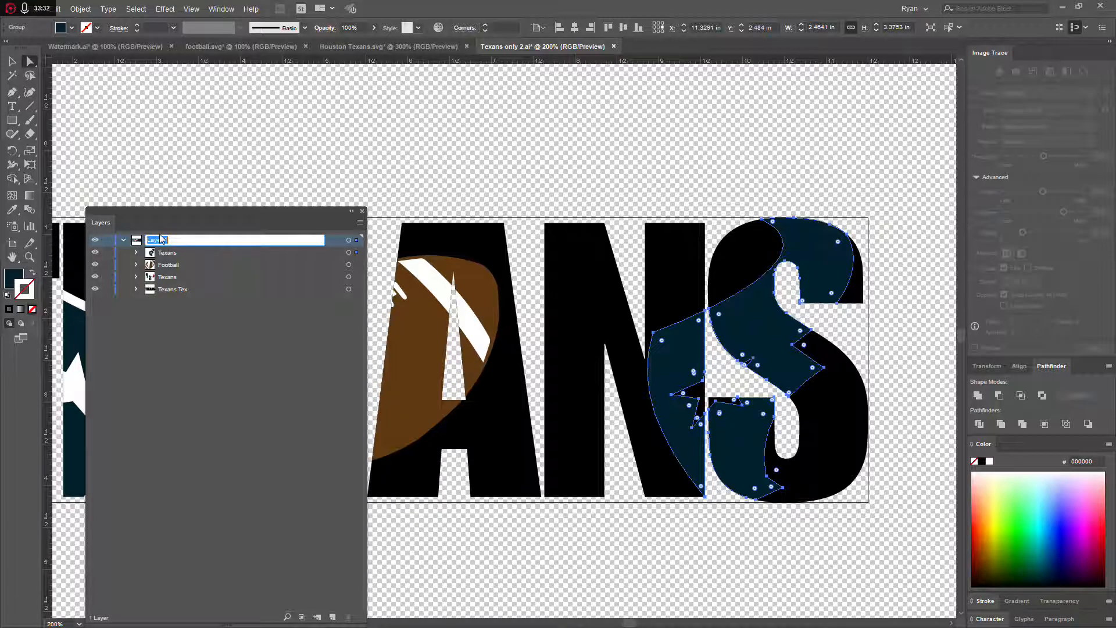
pyautogui.write('Texanx')
pyautogui.press('BackSpace')
pyautogui.write('s')
pyautogui.press('Return')
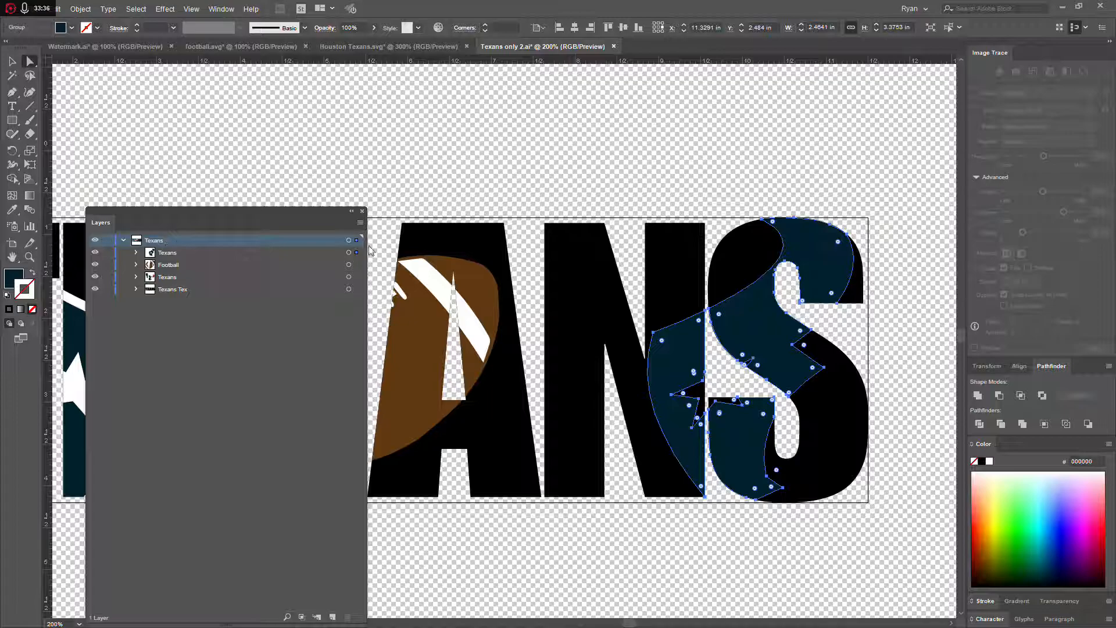
# Group all the artwork on the layer and name the new group Knockout.
pyautogui.hotkey('ctrl', 'a')
pyautogui.hotkey('ctrl', 'g')
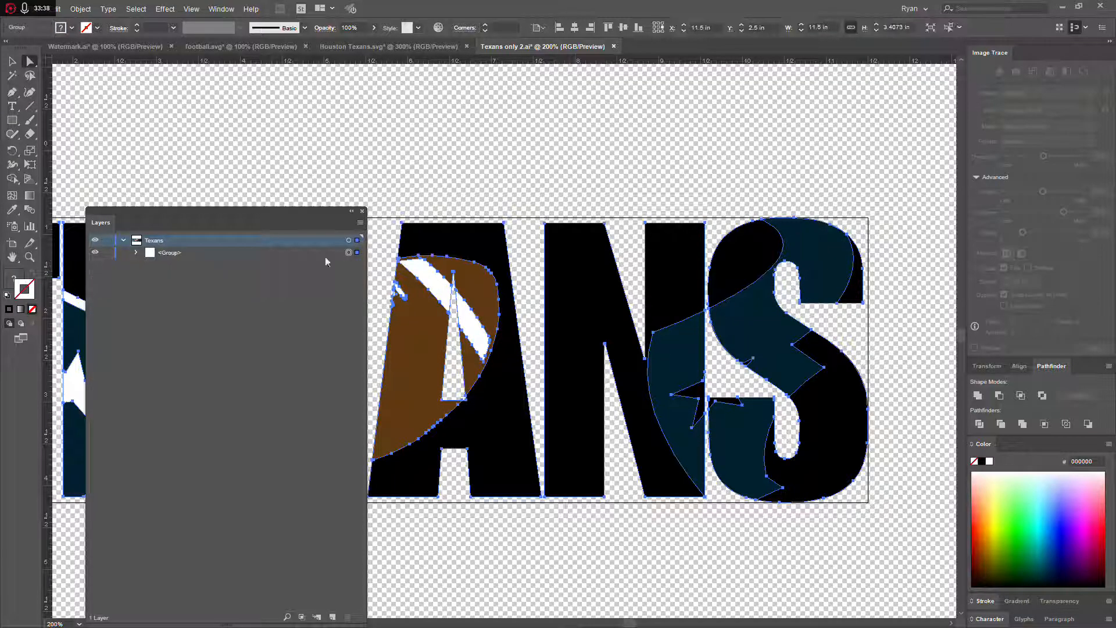
pyautogui.click(136, 252)
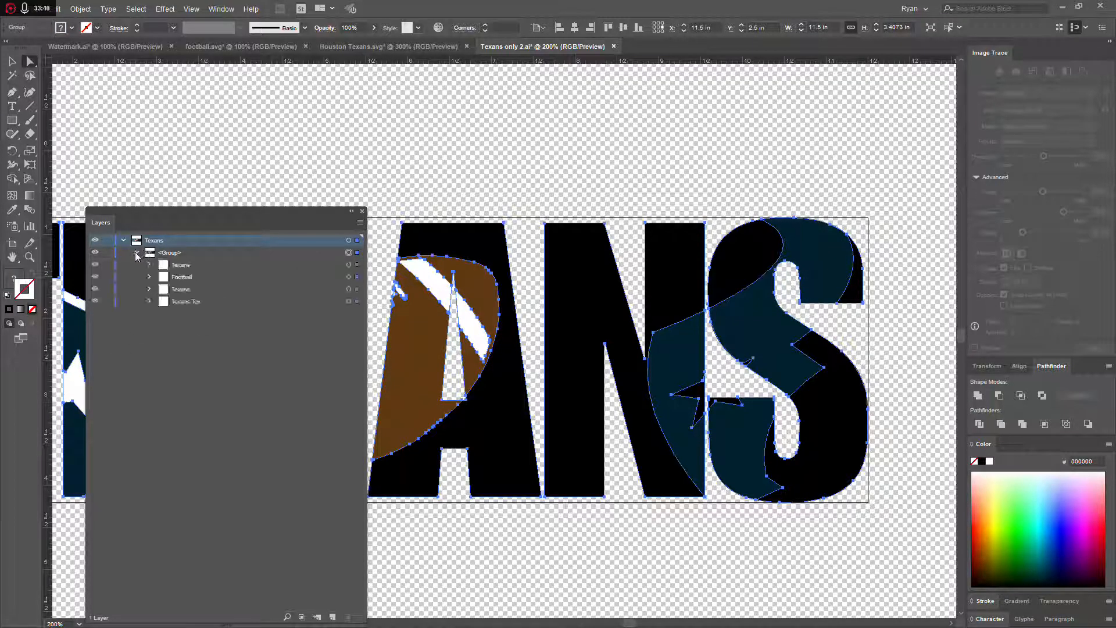
pyautogui.doubleClick(165, 253)
pyautogui.write('Knockout')
pyautogui.press('Return')
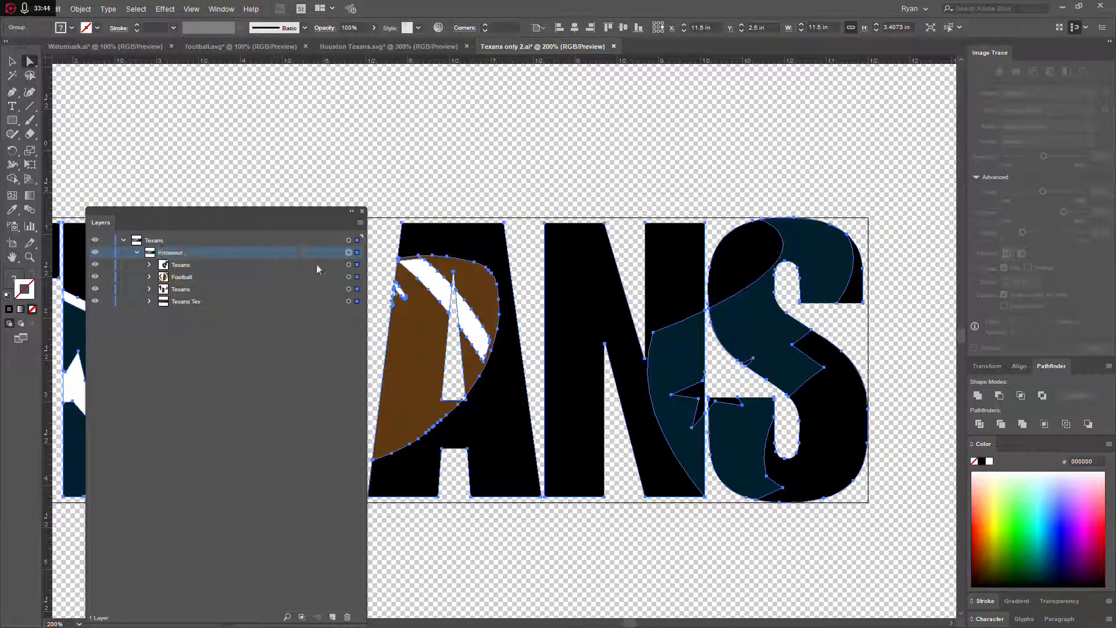
# Show the Red and White groups inside the first Texans group, collapse it, and deselect the artwork.
pyautogui.moveTo(218, 221); pyautogui.dragTo(995, 177)
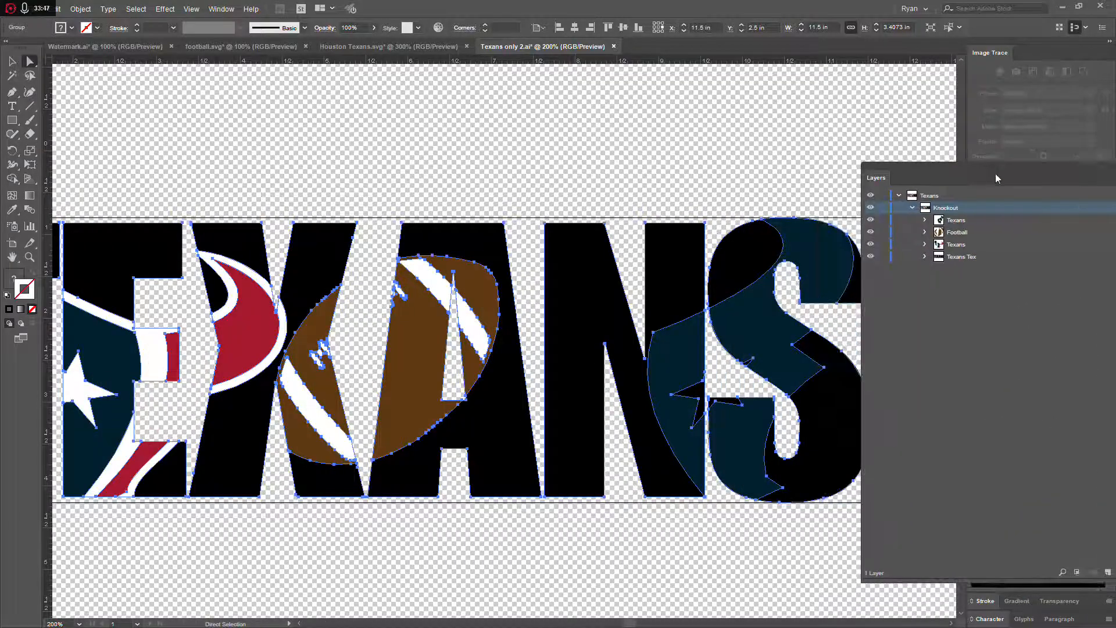
pyautogui.click(924, 221)
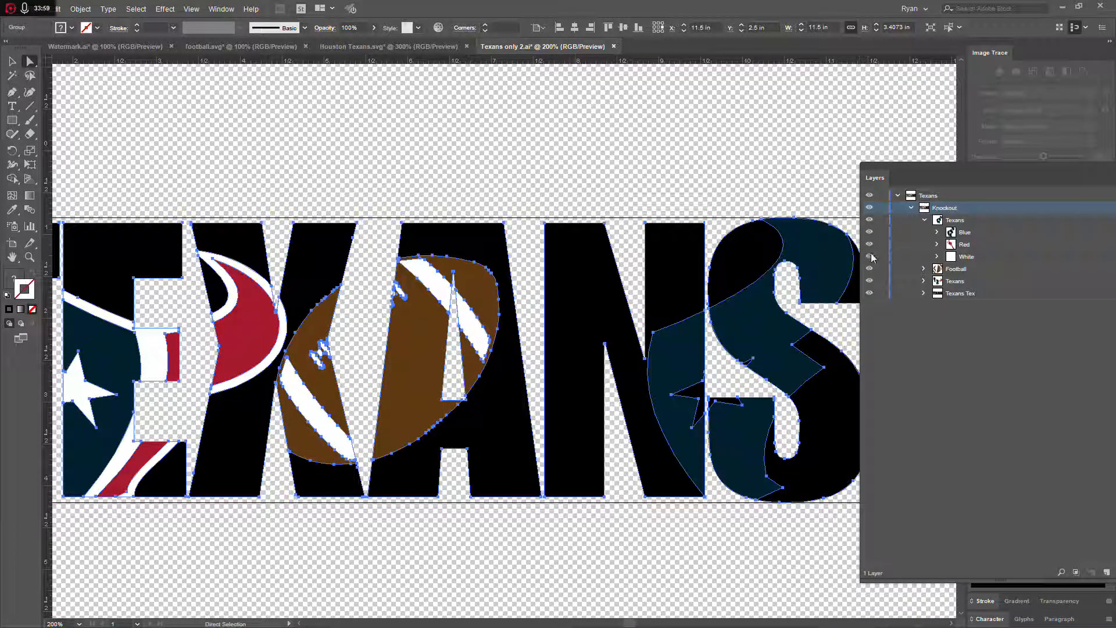
pyautogui.click(925, 221)
pyautogui.hotkey('ctrl', '1')
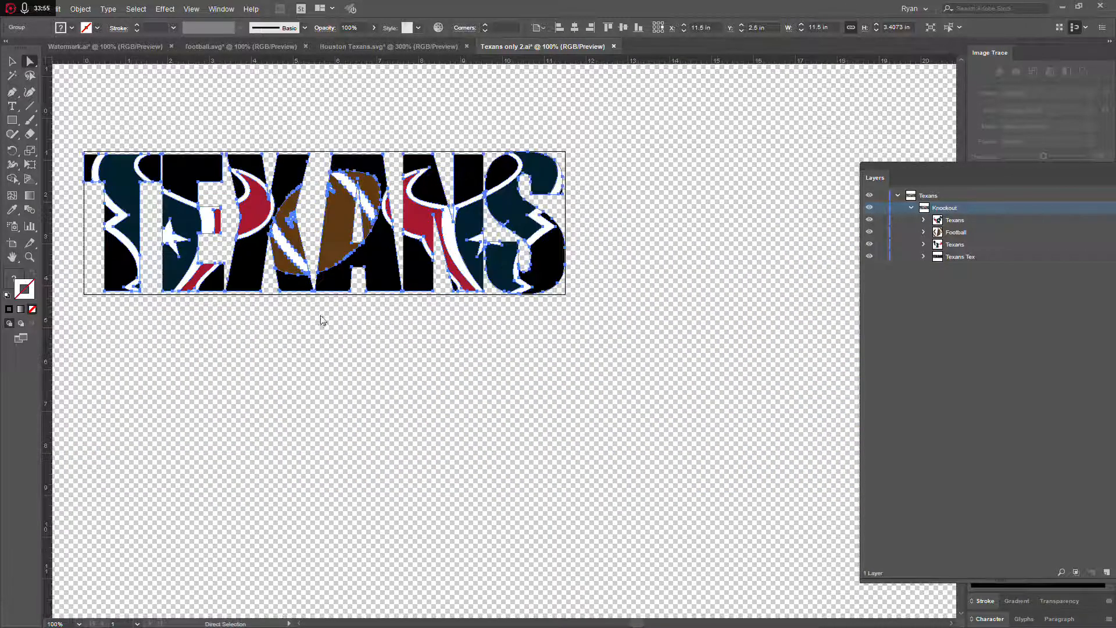
pyautogui.click(303, 373)
pyautogui.scroll(3, 314, 394)
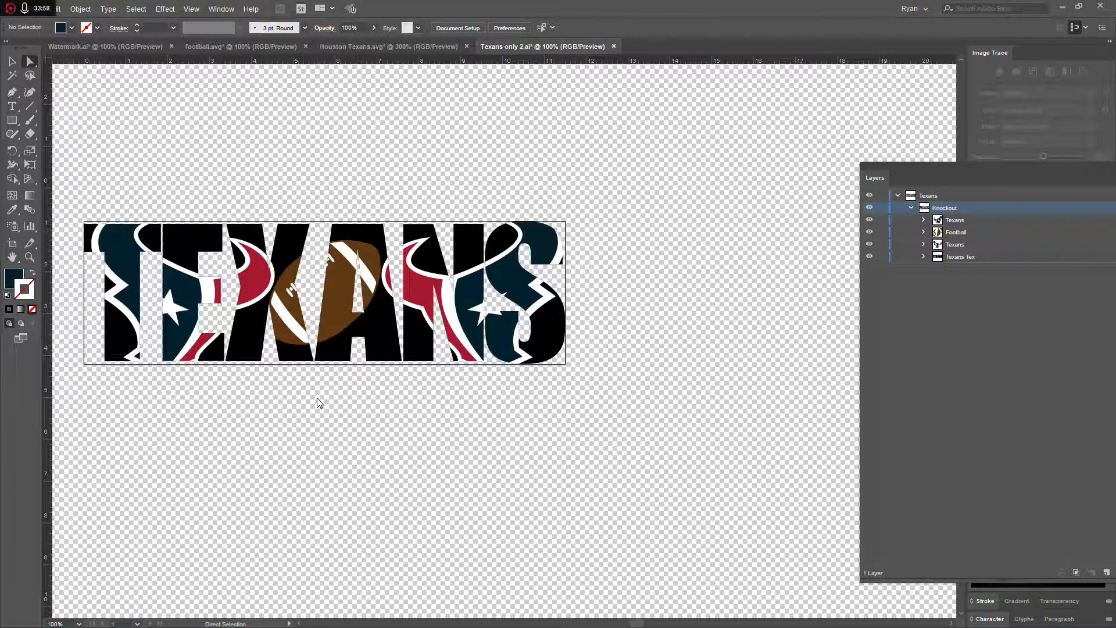
pyautogui.scroll(1, 323, 434)
pyautogui.hscroll(-3, 320, 443)
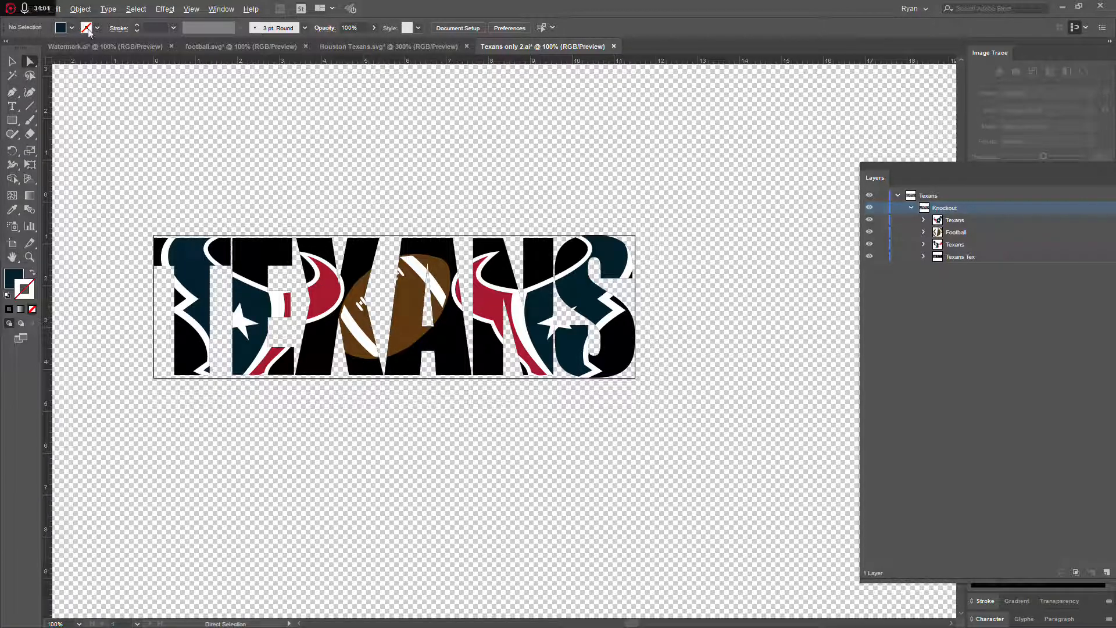
# Export the artwork as the SVG file Texans only 2.svg in the Texans Only 2 folder, without using artboards.
pyautogui.click(18, 8)
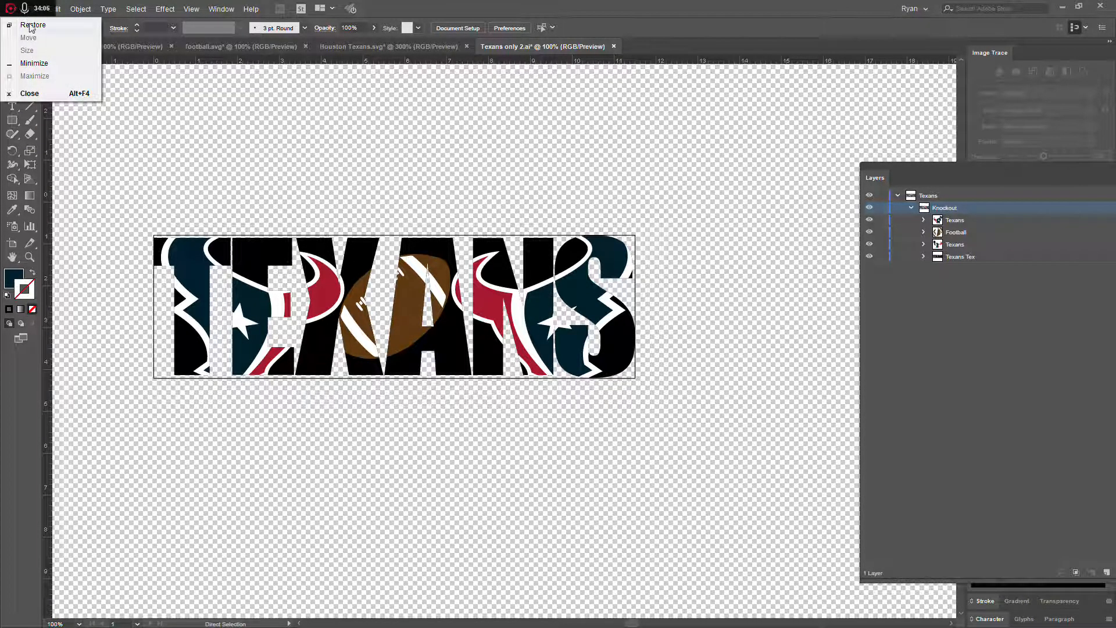
pyautogui.click(38, 7)
pyautogui.moveTo(79, 213)
pyautogui.click(227, 227)
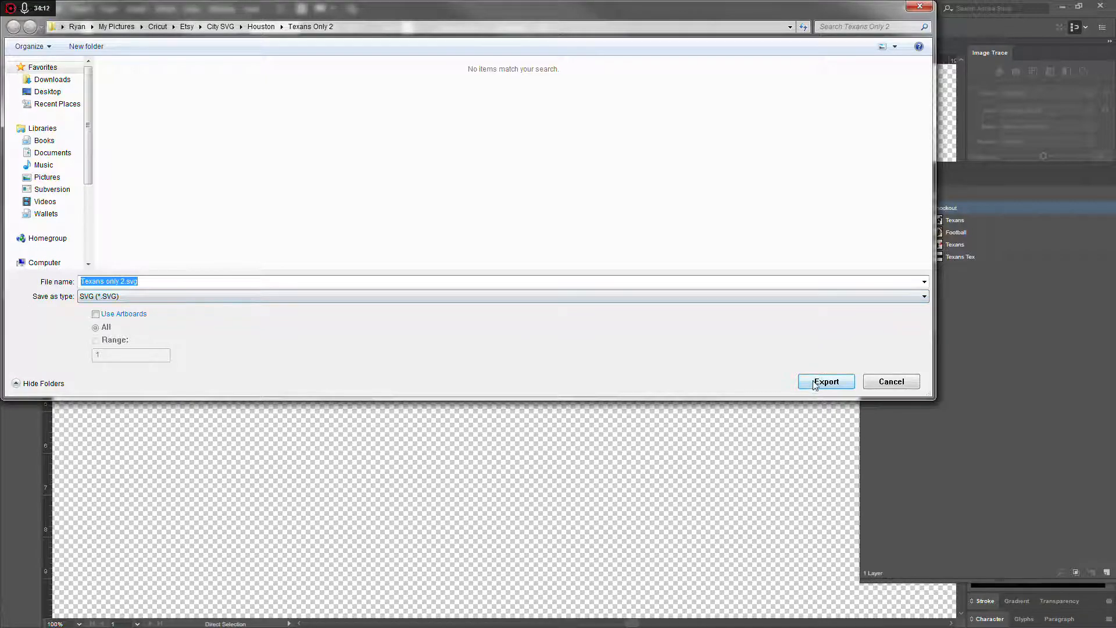
pyautogui.click(825, 382)
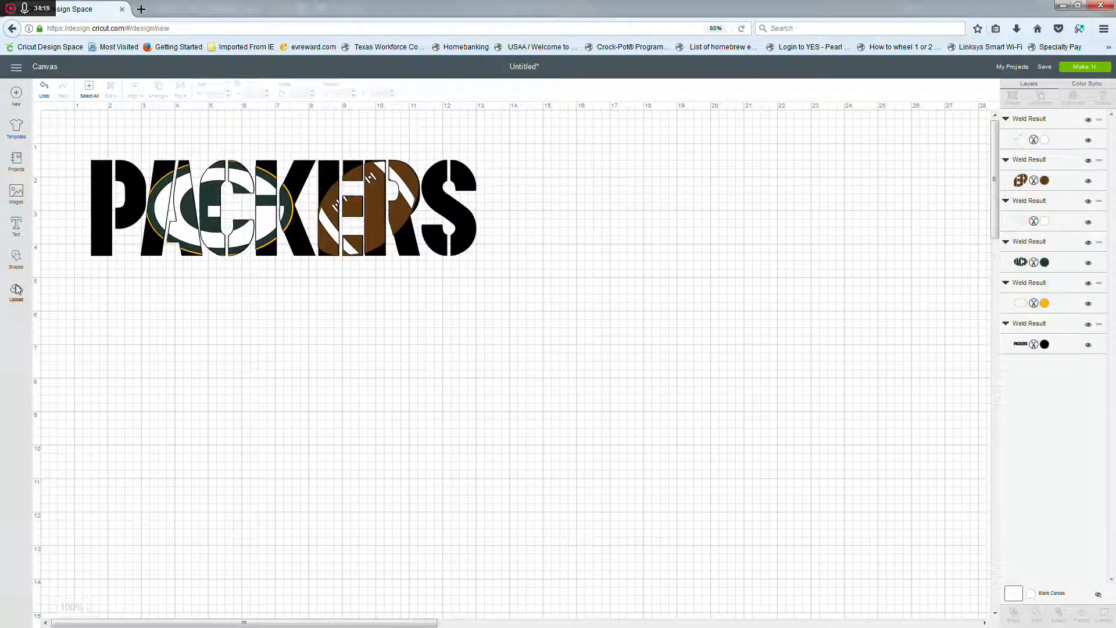
# Upload Texans only 2.svg from the Houston folder's Texans Only 2 subfolder as an image and save it under the name Texans only 2.
pyautogui.click(16, 289)
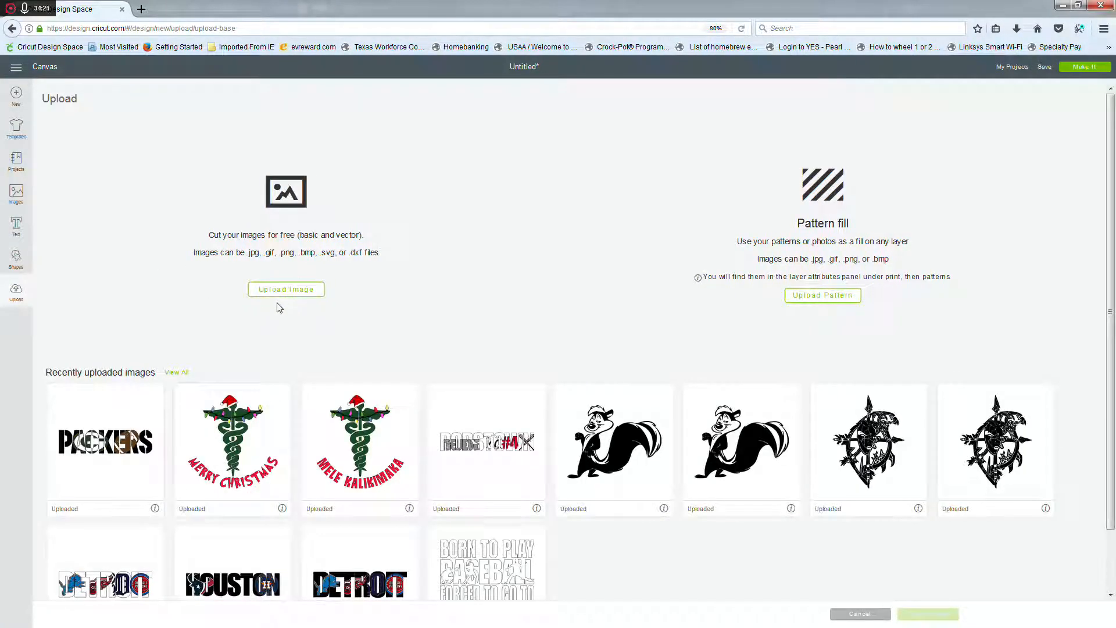
pyautogui.click(293, 290)
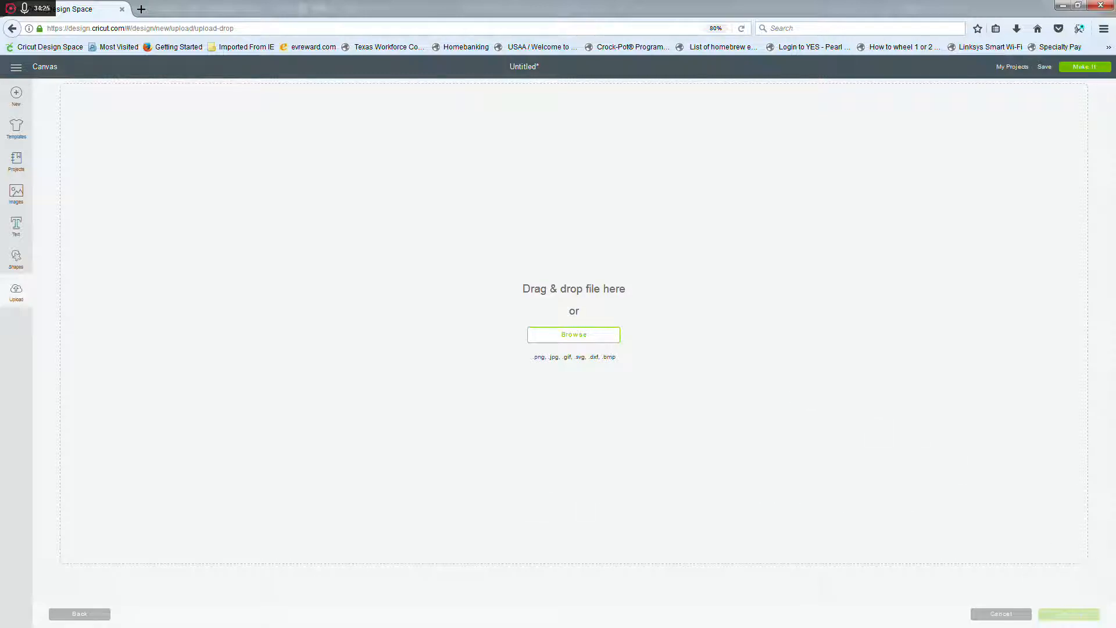
pyautogui.click(576, 340)
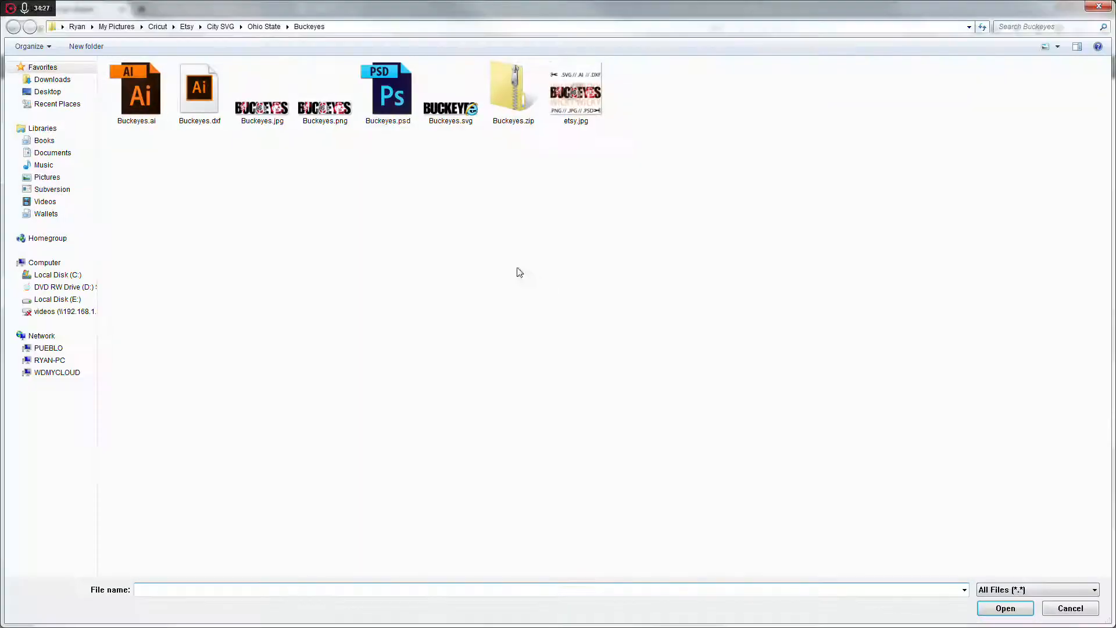
pyautogui.click(222, 27)
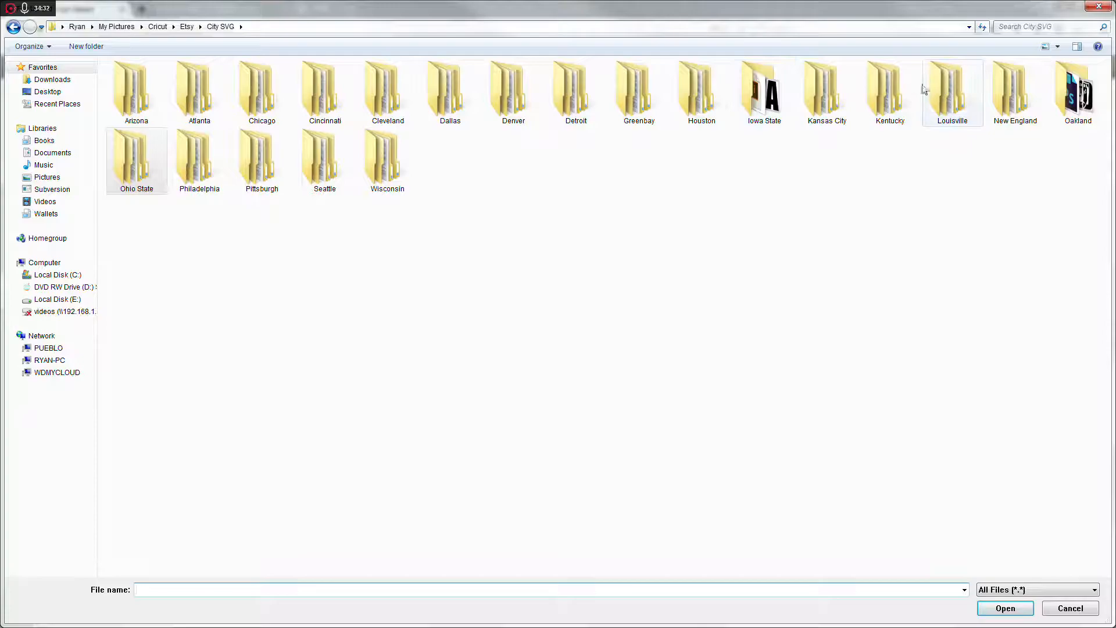
pyautogui.doubleClick(698, 96)
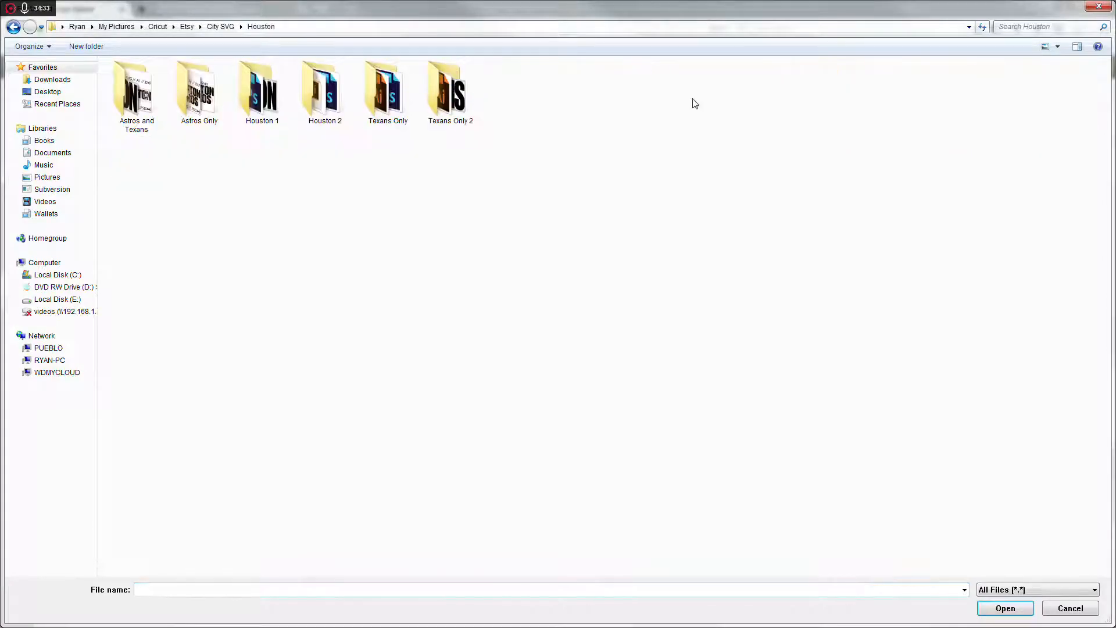
pyautogui.doubleClick(443, 87)
pyautogui.doubleClick(203, 102)
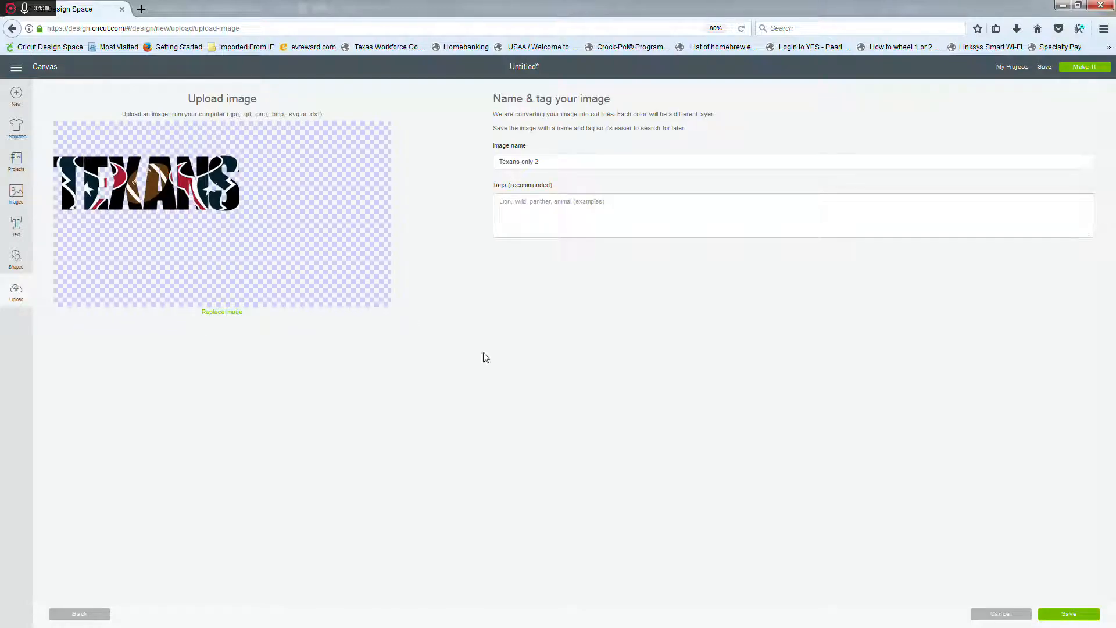
pyautogui.click(1057, 615)
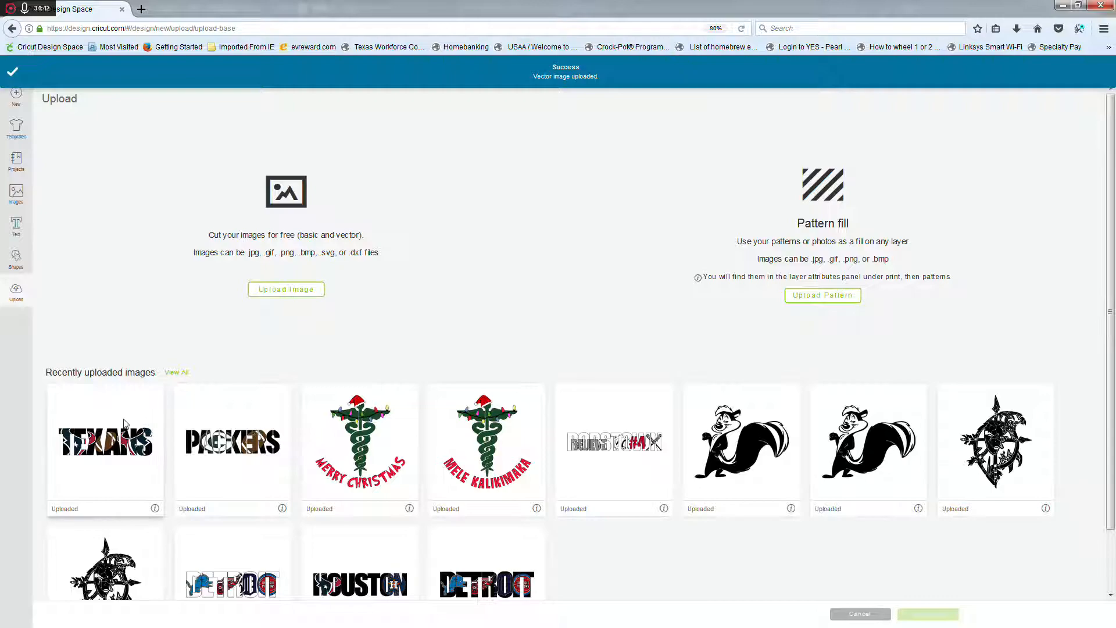
# Insert the uploaded TEXANS image into the canvas and move it well below the PACKERS design.
pyautogui.click(928, 614)
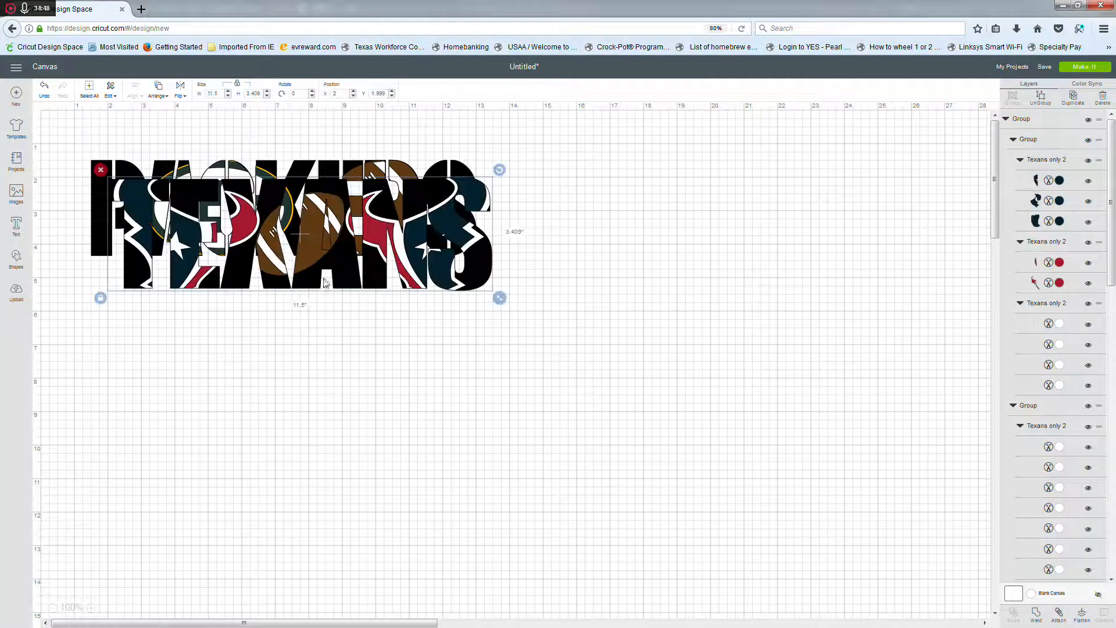
pyautogui.moveTo(324, 249); pyautogui.dragTo(424, 348)
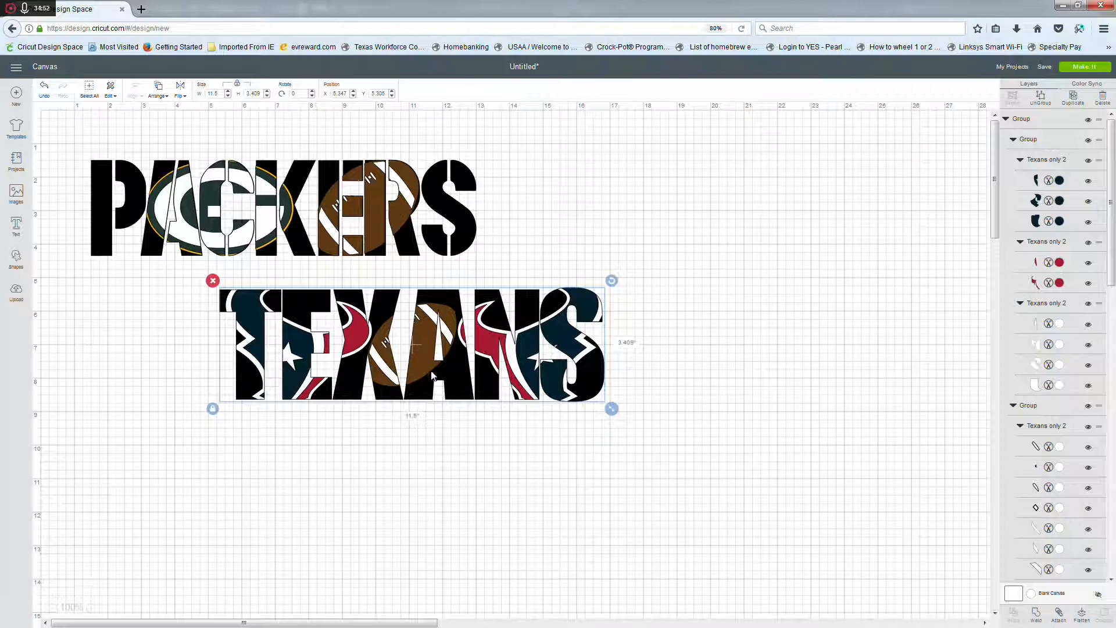
pyautogui.moveTo(368, 371); pyautogui.dragTo(452, 526)
# Delete the PACKERS design from the canvas and move the TEXANS design up into the empty space.
pyautogui.moveTo(515, 365); pyautogui.dragTo(79, 135)
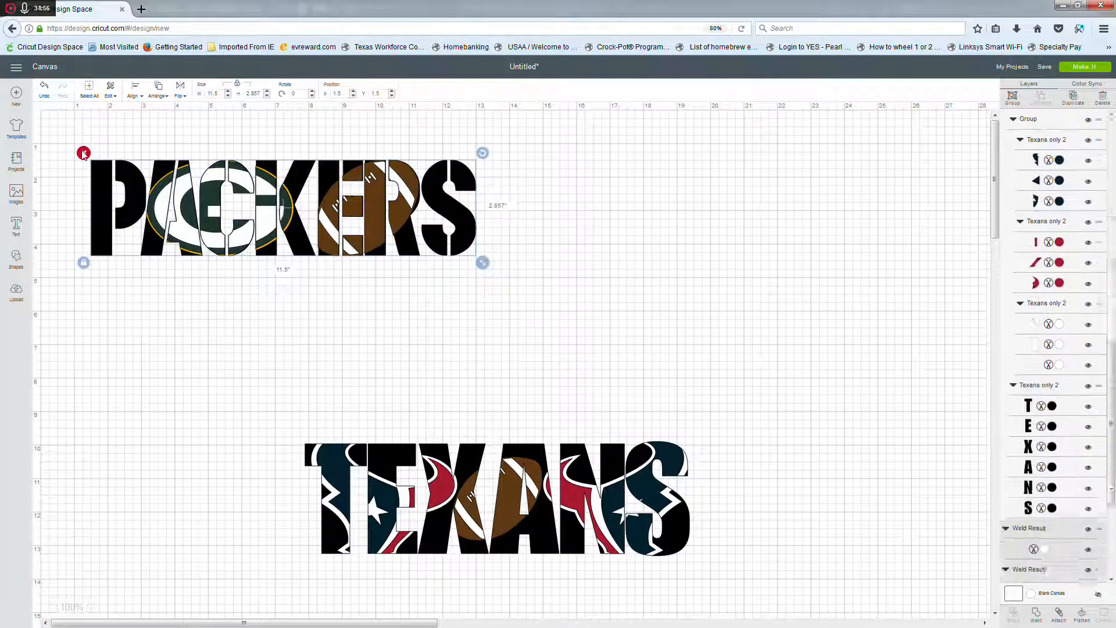
pyautogui.click(84, 154)
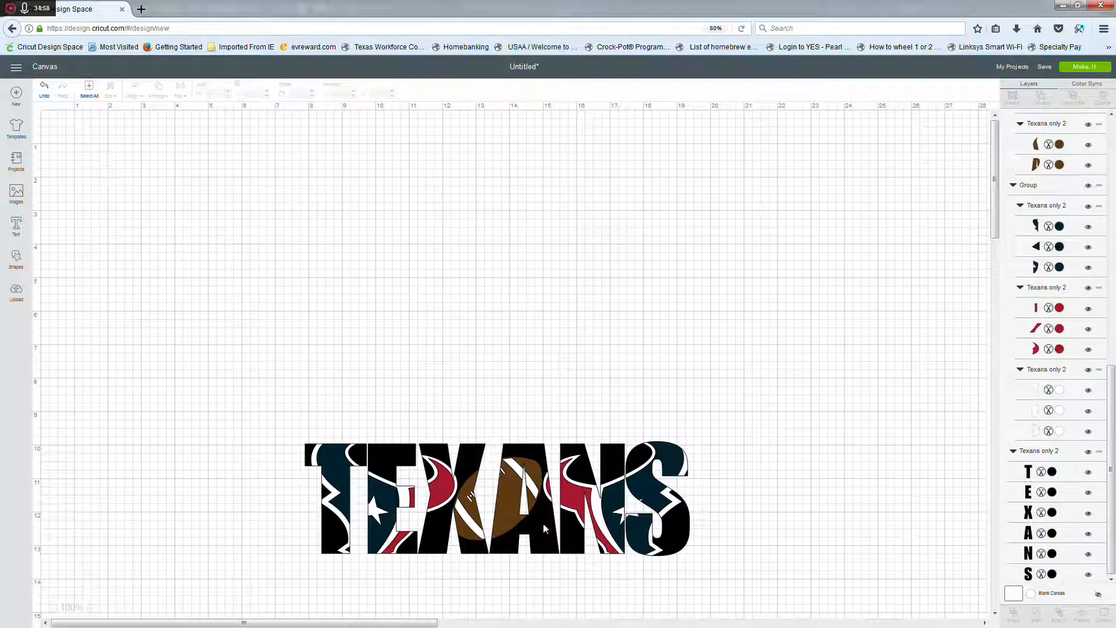
pyautogui.moveTo(550, 531); pyautogui.dragTo(442, 246)
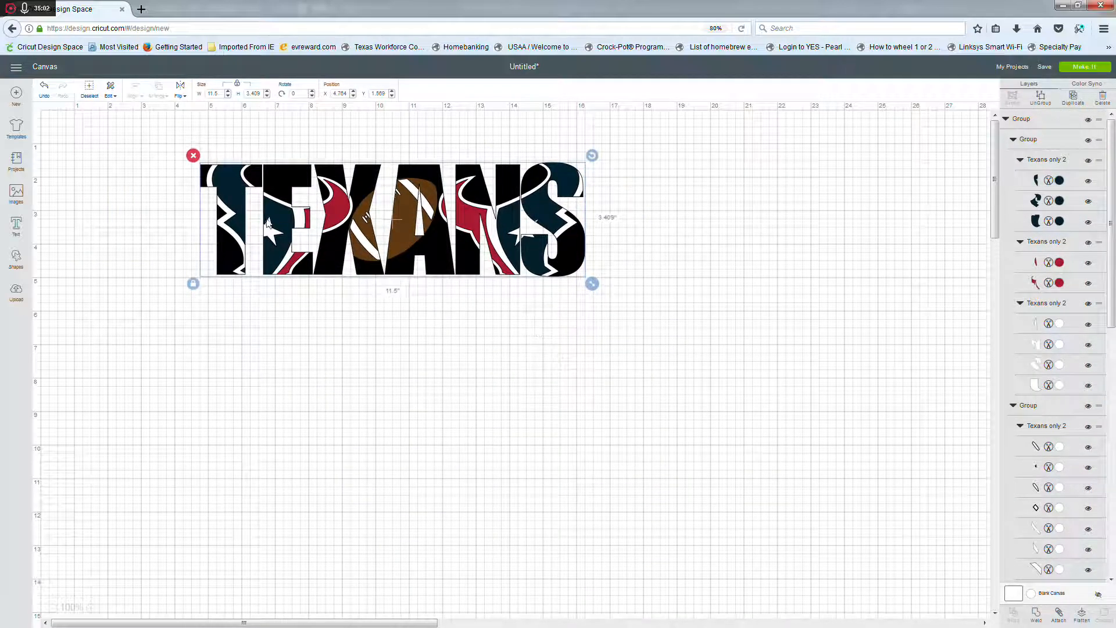
# Examine how the uploaded TEXANS design is divided into groups and colour layers, down to the individual letters.
pyautogui.press('alt')
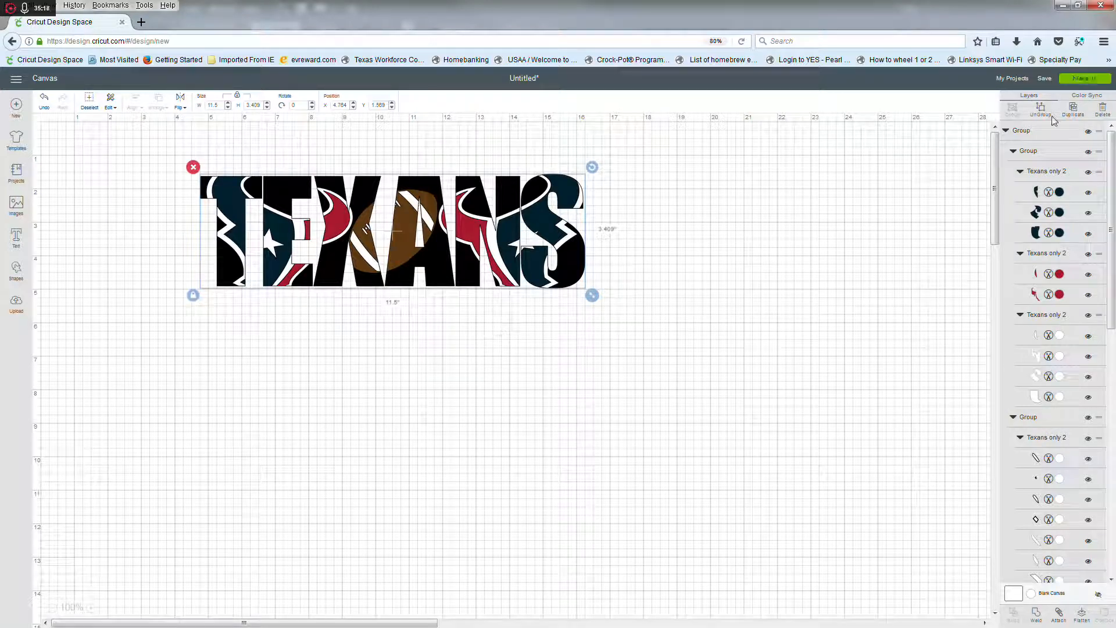
pyautogui.click(1077, 82)
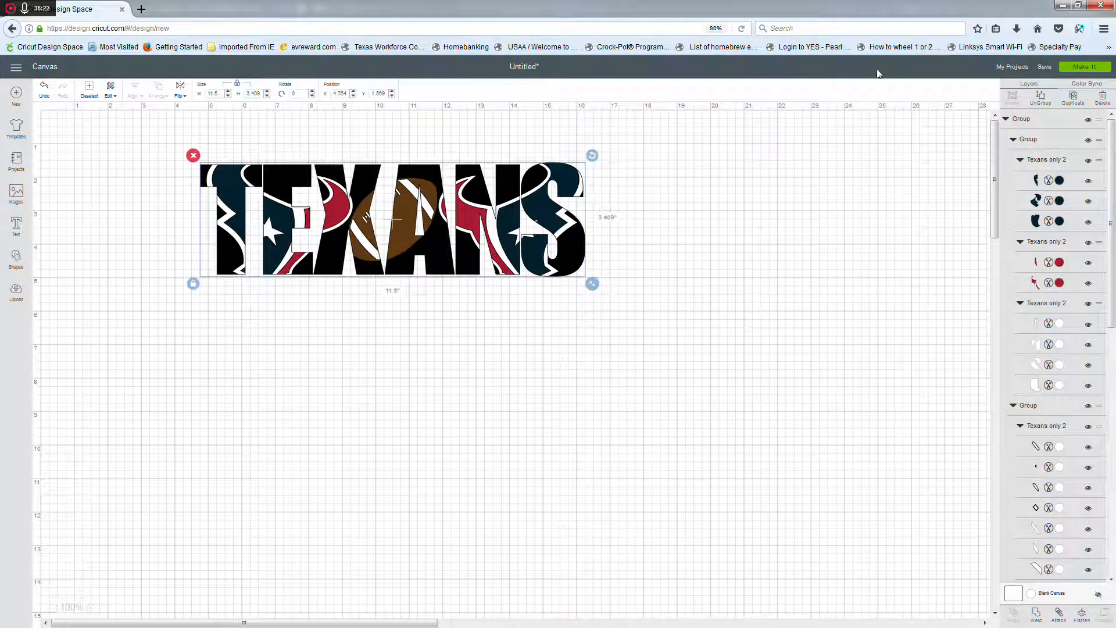
pyautogui.click(836, 362)
pyautogui.scroll(-3, 788, 310)
pyautogui.scroll(-2, 788, 310)
pyautogui.scroll(4, 952, 396)
pyautogui.scroll(-5, 1047, 386)
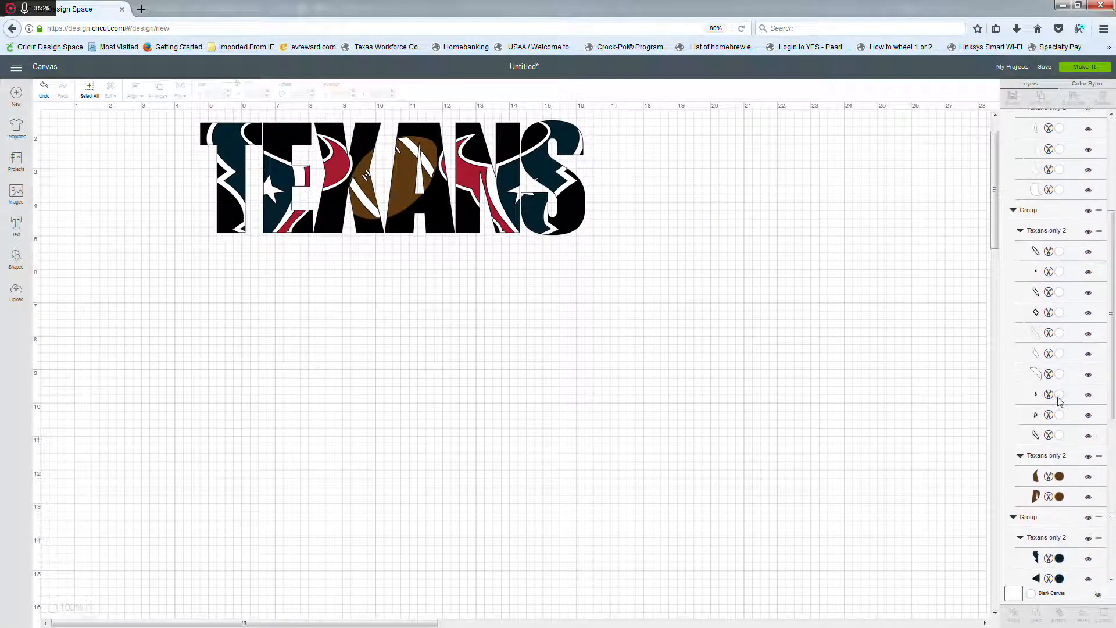
pyautogui.scroll(3, 1056, 396)
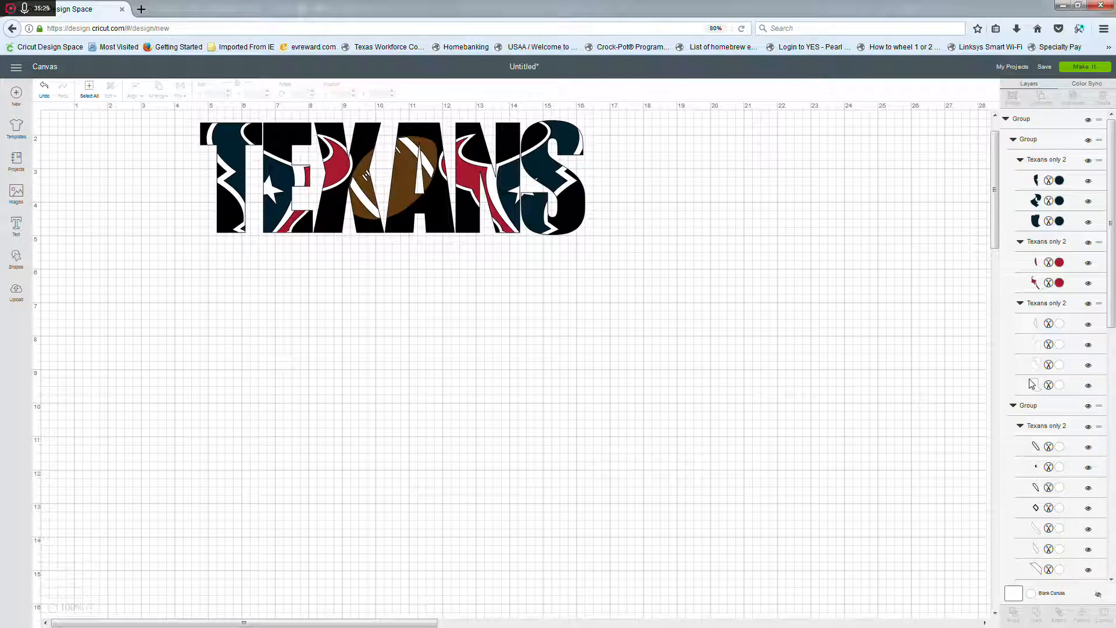
pyautogui.scroll(-1, 1038, 343)
pyautogui.scroll(-10, 1039, 339)
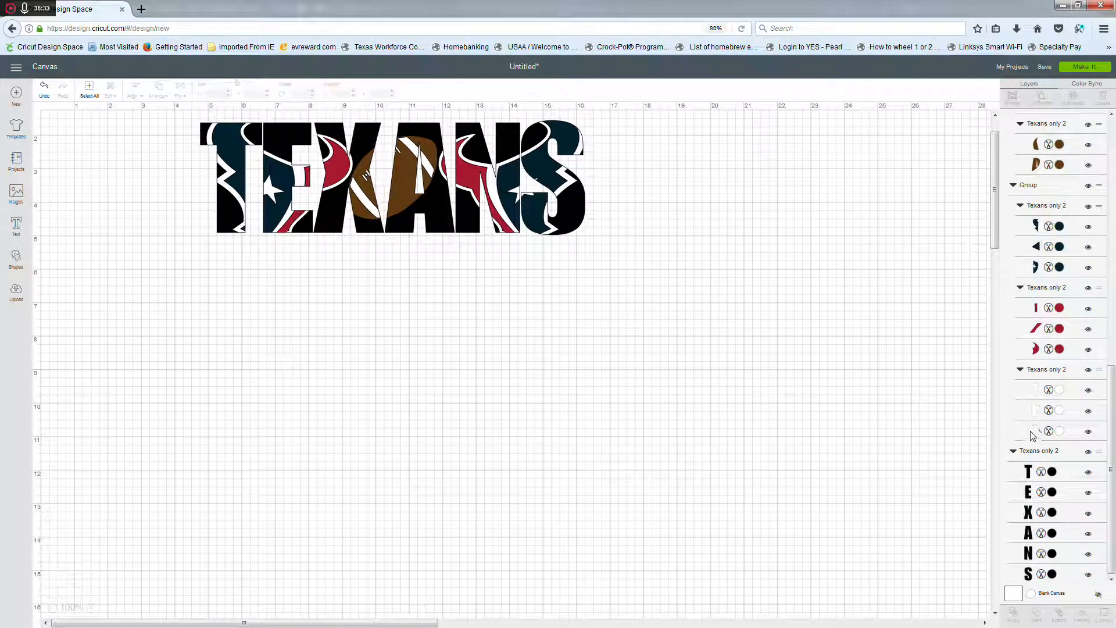
pyautogui.scroll(3, 1055, 460)
pyautogui.scroll(5, 1056, 460)
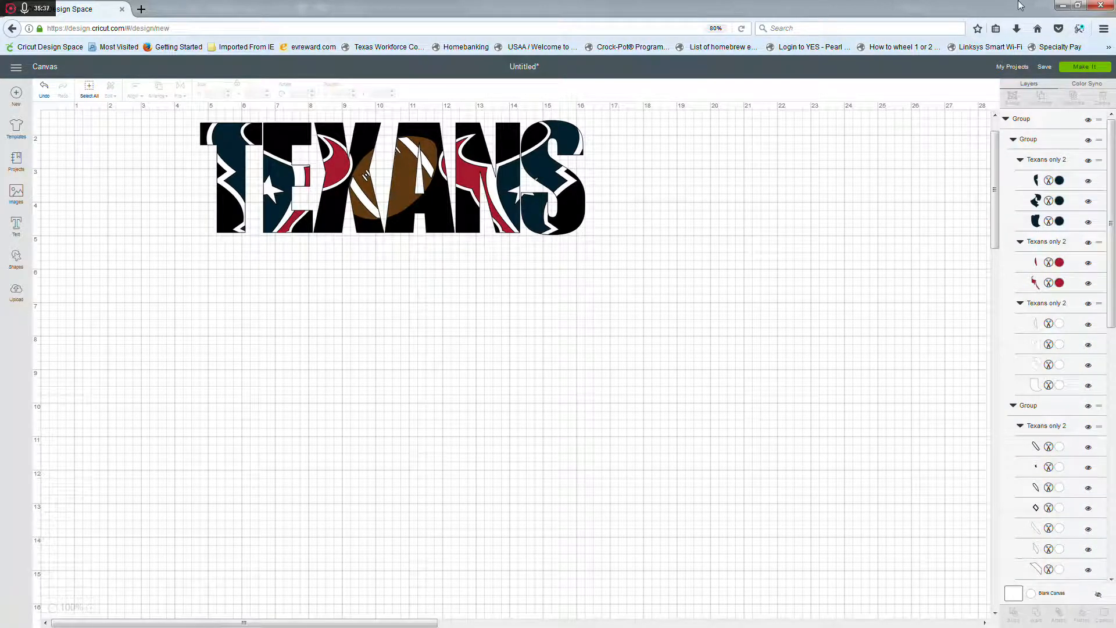
pyautogui.scroll(2, 454, 378)
# Delete the TEXANS design from the canvas and switch back to Illustrator.
pyautogui.moveTo(653, 363); pyautogui.dragTo(186, 185)
pyautogui.click(194, 154)
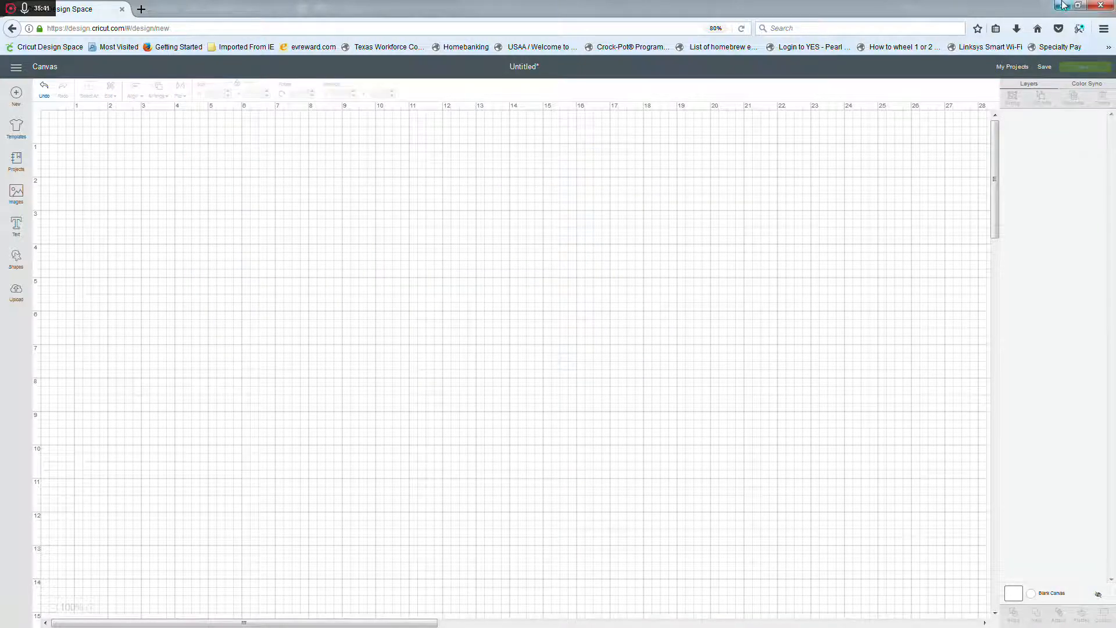
pyautogui.click(1062, 6)
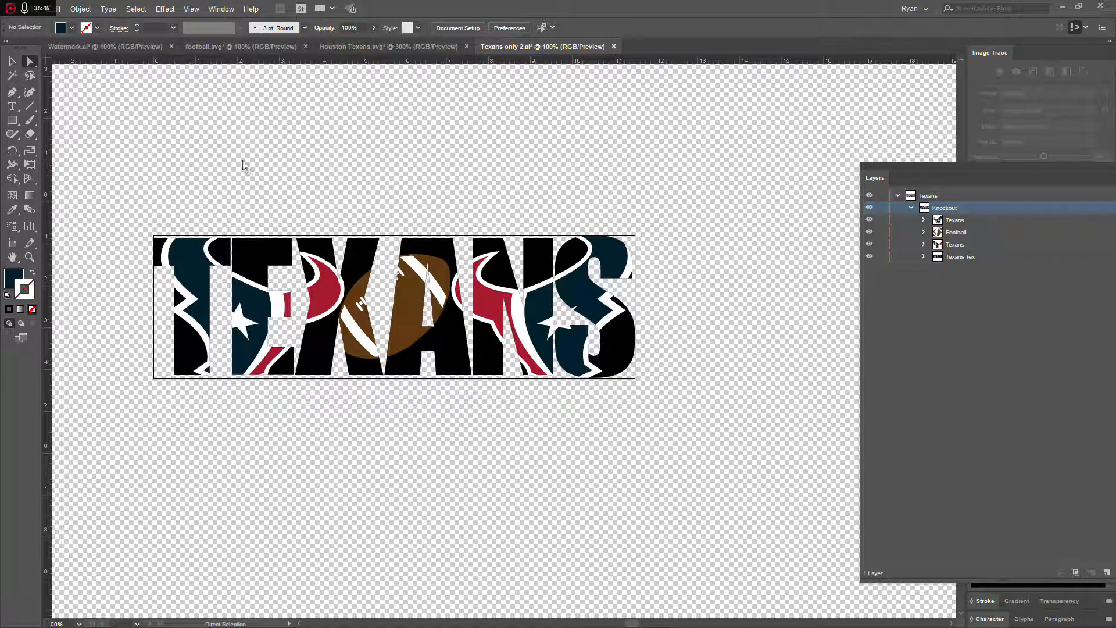
# Rename the lettering group at the end of the Knockout group as Texans Font.
pyautogui.moveTo(986, 192); pyautogui.dragTo(830, 147)
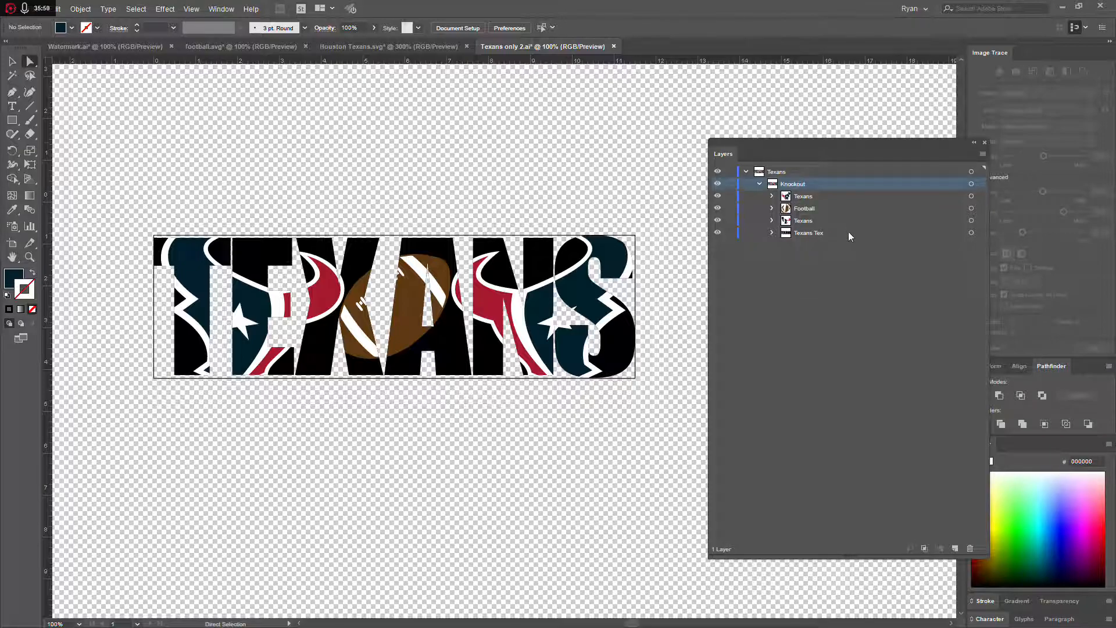
pyautogui.doubleClick(823, 234)
pyautogui.moveTo(819, 233); pyautogui.dragTo(837, 233)
pyautogui.write('Fe')
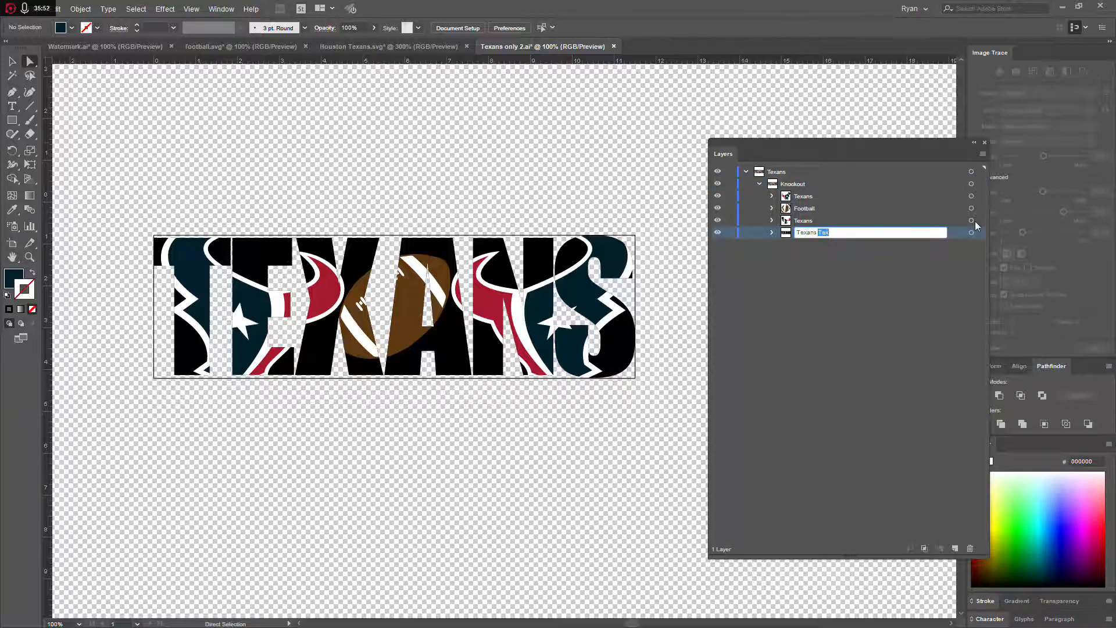
pyautogui.press('Return')
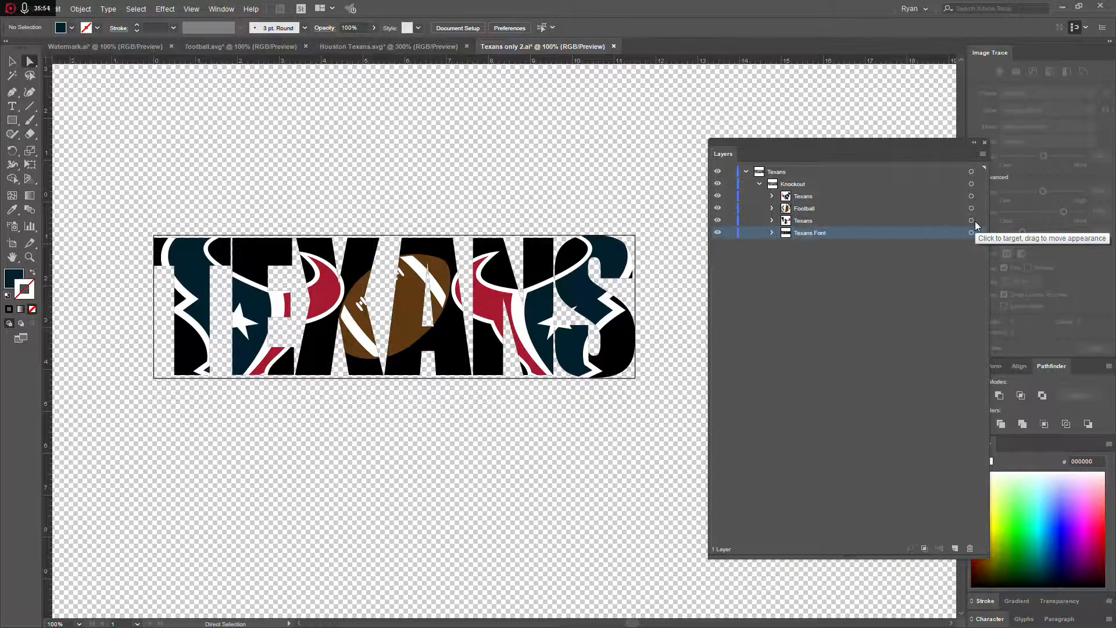
# Hide the Football group and both Texans logo groups, and make the Texans Font lettering a single compound path.
pyautogui.click(718, 208)
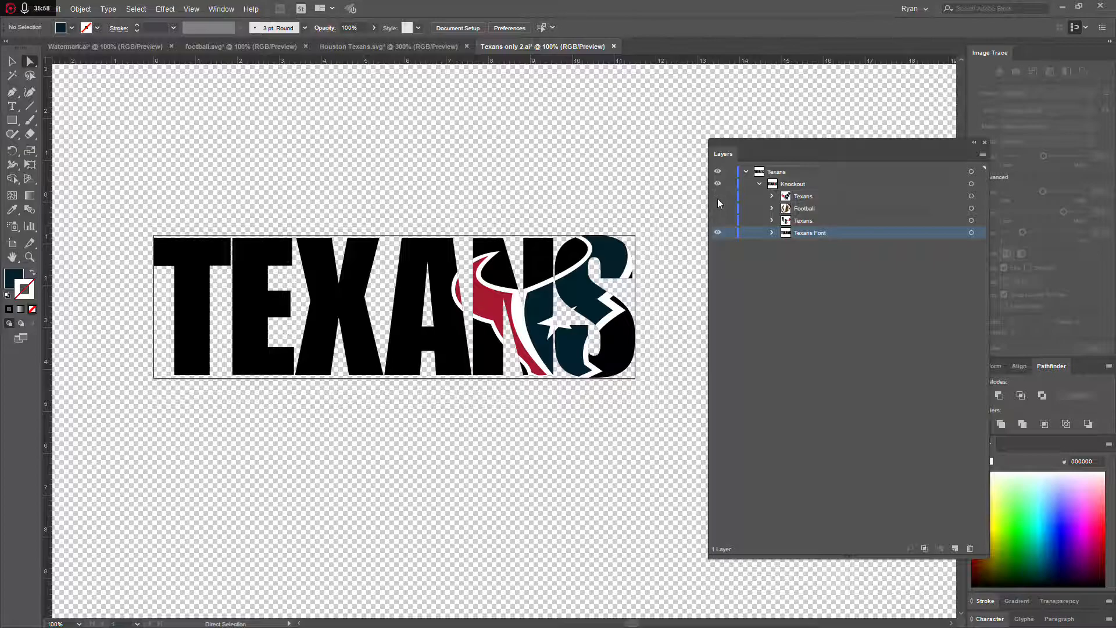
pyautogui.click(718, 197)
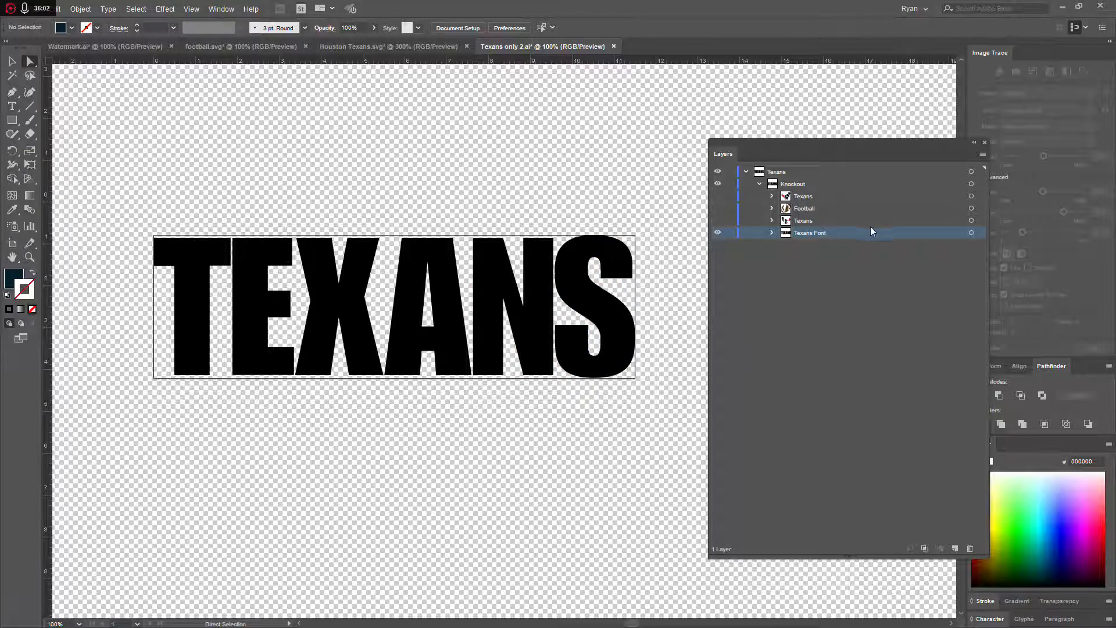
pyautogui.click(978, 232)
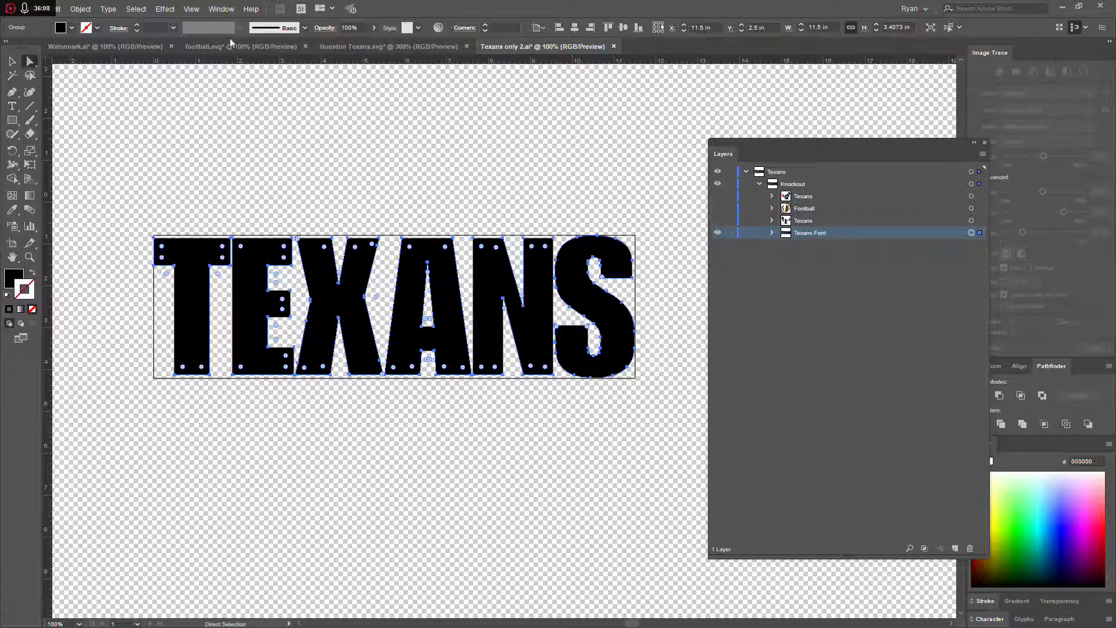
pyautogui.click(211, 11)
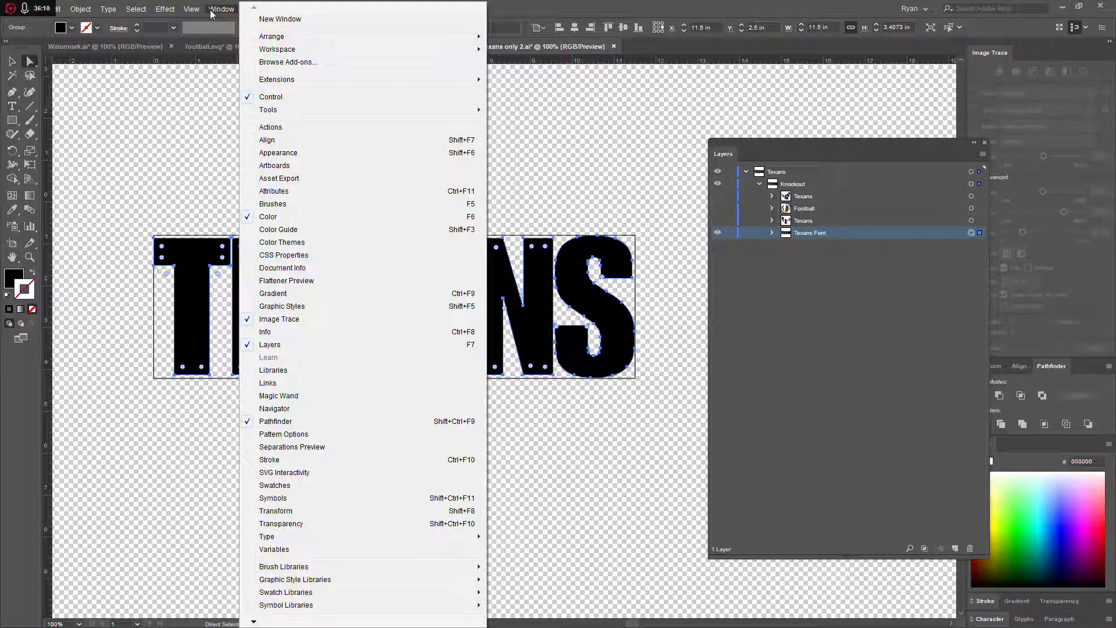
pyautogui.click(192, 9)
pyautogui.click(106, 10)
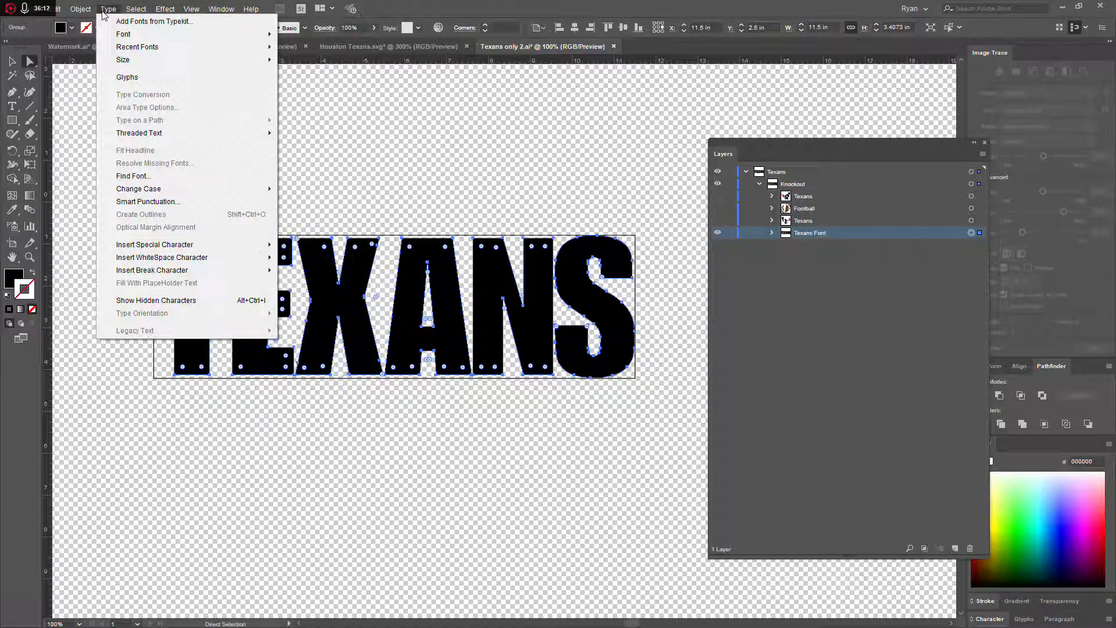
pyautogui.moveTo(95, 12)
pyautogui.moveTo(166, 8)
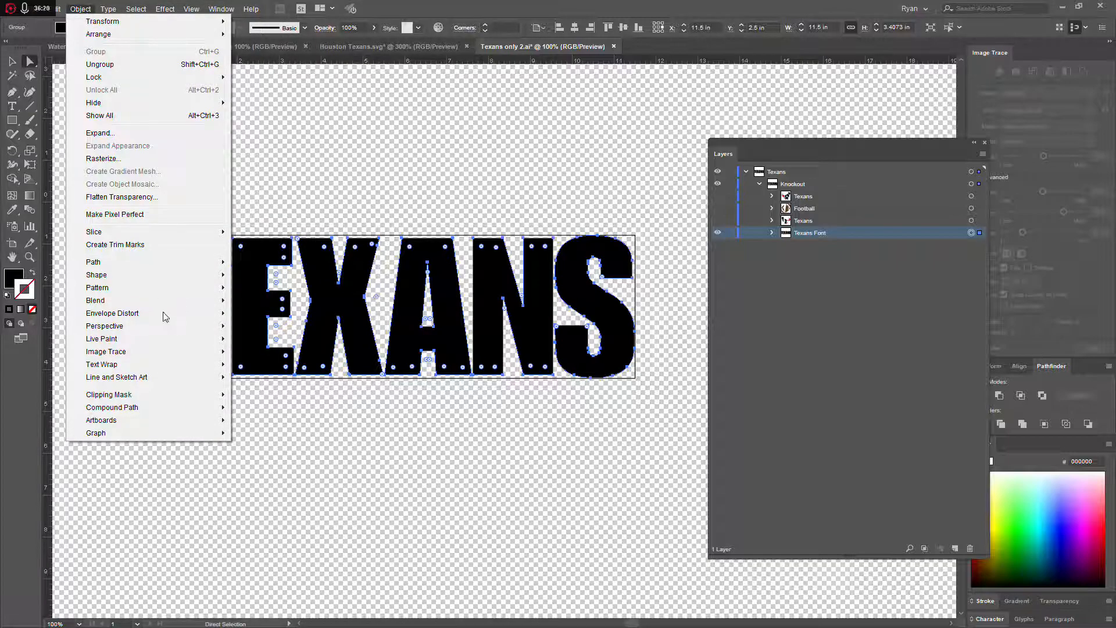
pyautogui.moveTo(143, 262)
pyautogui.moveTo(144, 381)
pyautogui.moveTo(148, 412)
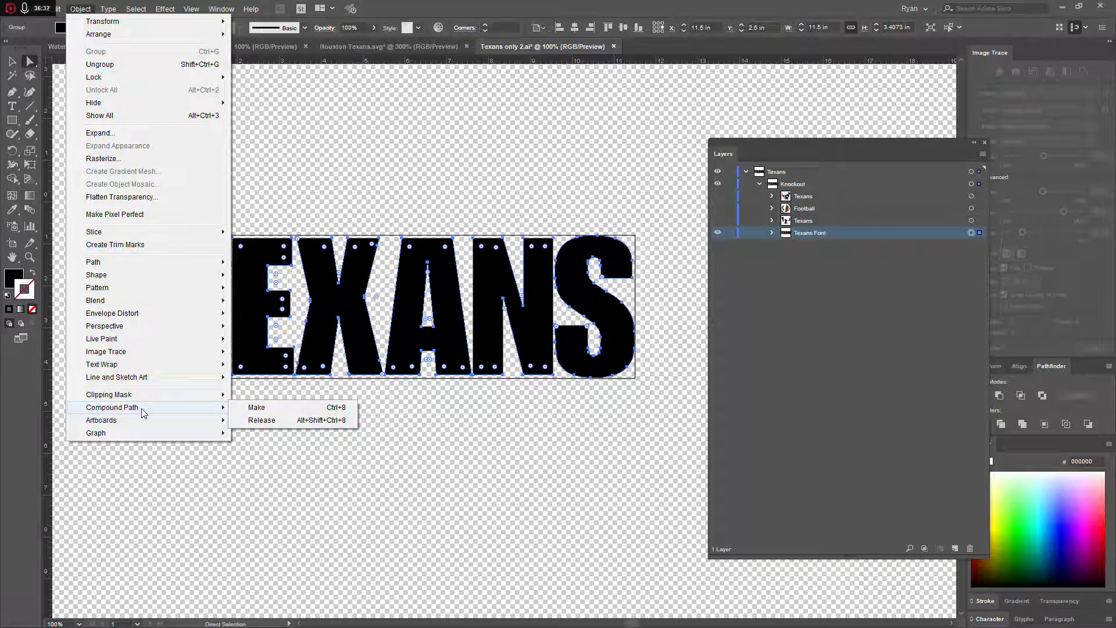
pyautogui.click(261, 412)
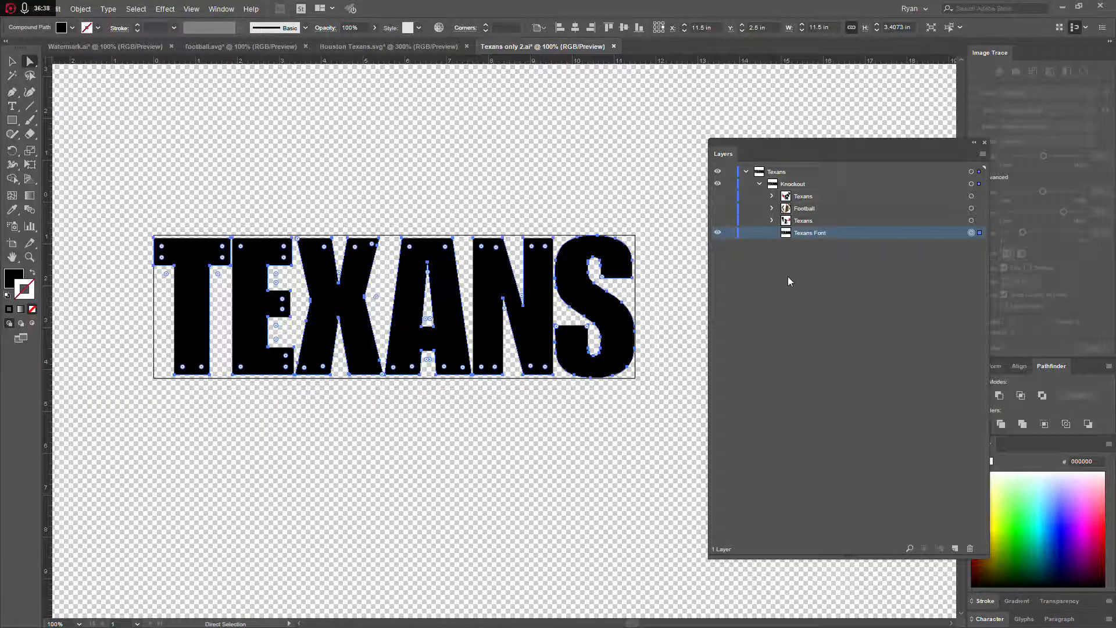
# Deselect the lettering, expand the second Texans logo group, and show both logo groups and the Football group again.
pyautogui.click(773, 244)
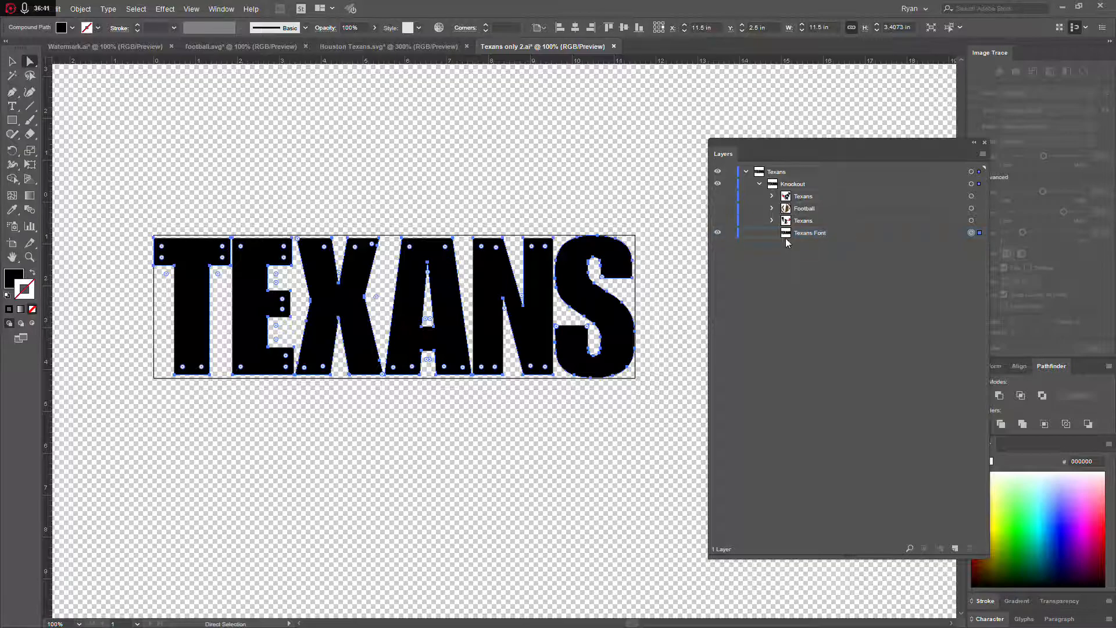
pyautogui.click(553, 421)
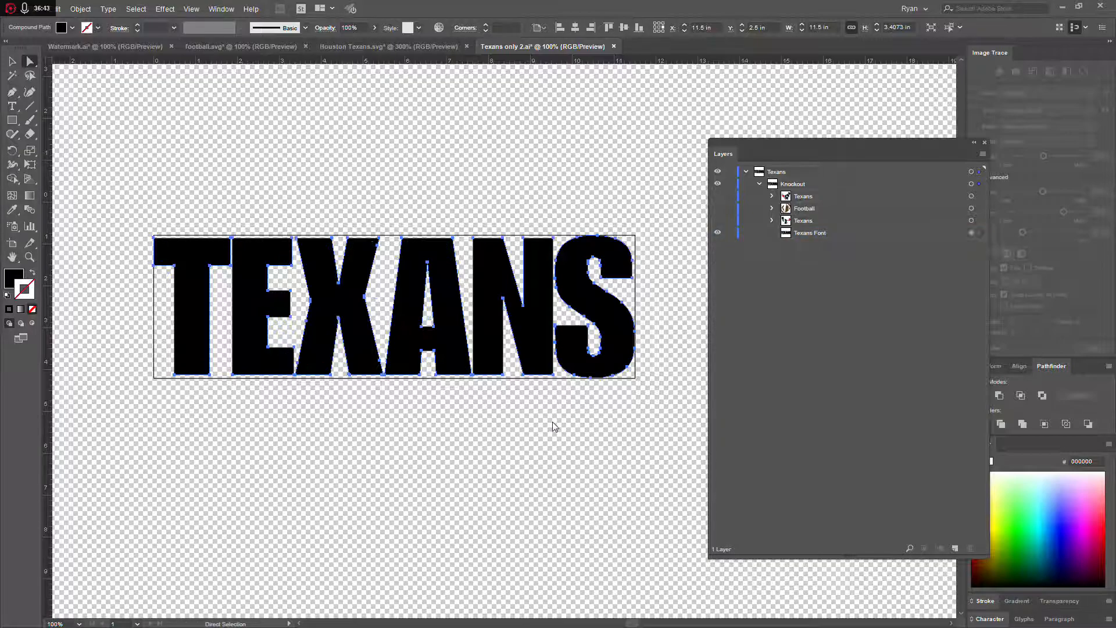
pyautogui.click(771, 221)
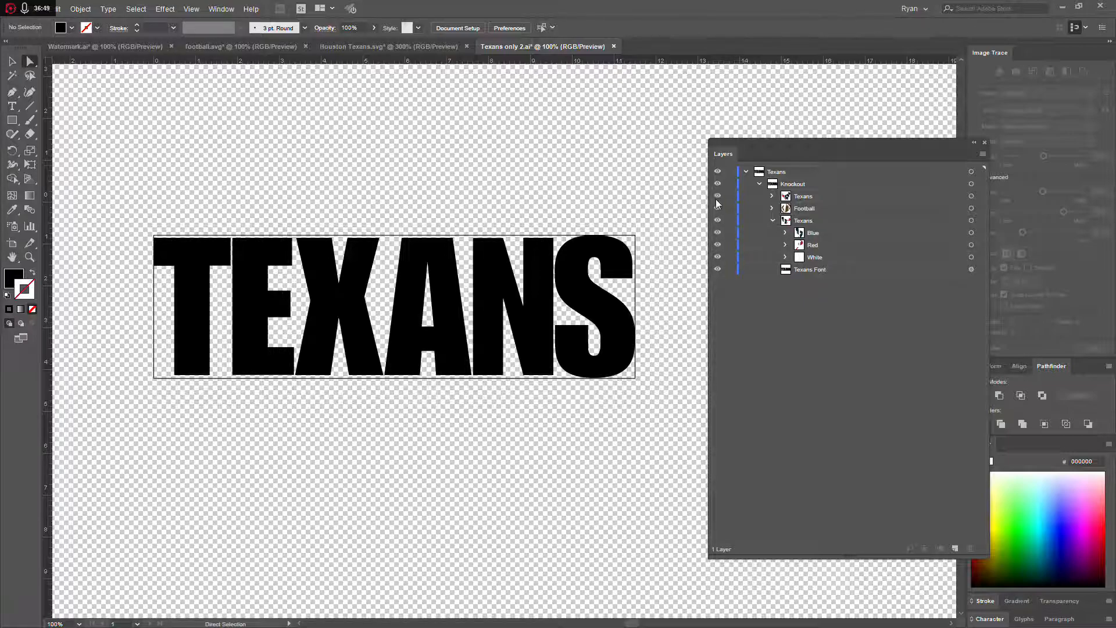
pyautogui.moveTo(717, 198); pyautogui.dragTo(717, 257)
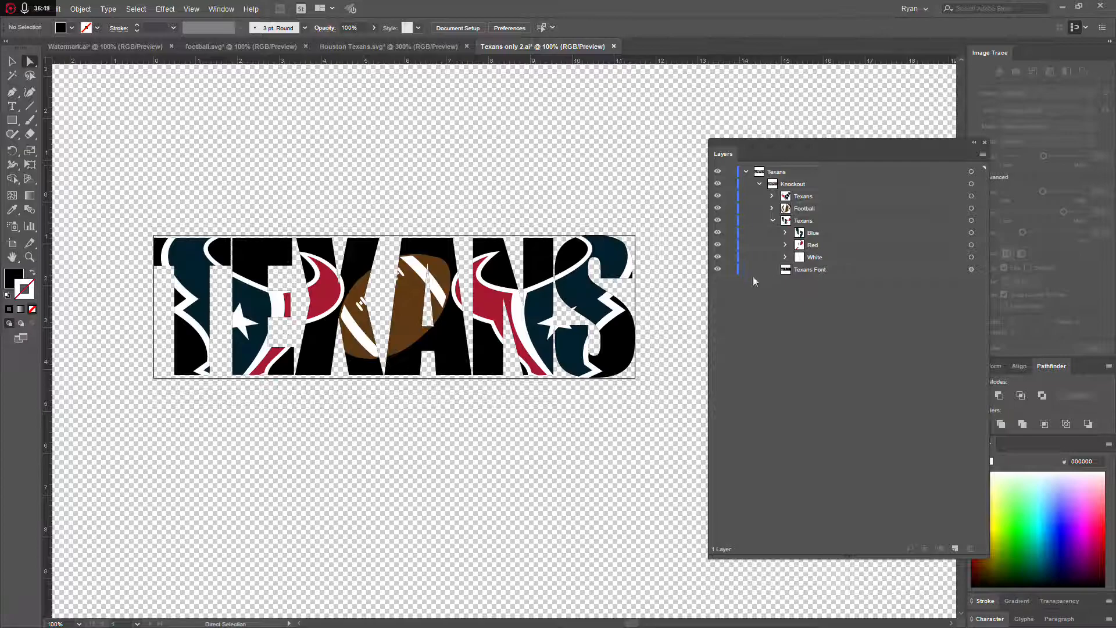
# Make the White, Red and Blue groups of the second Texans logo separate compound paths, and expand the Football group.
pyautogui.click(979, 257)
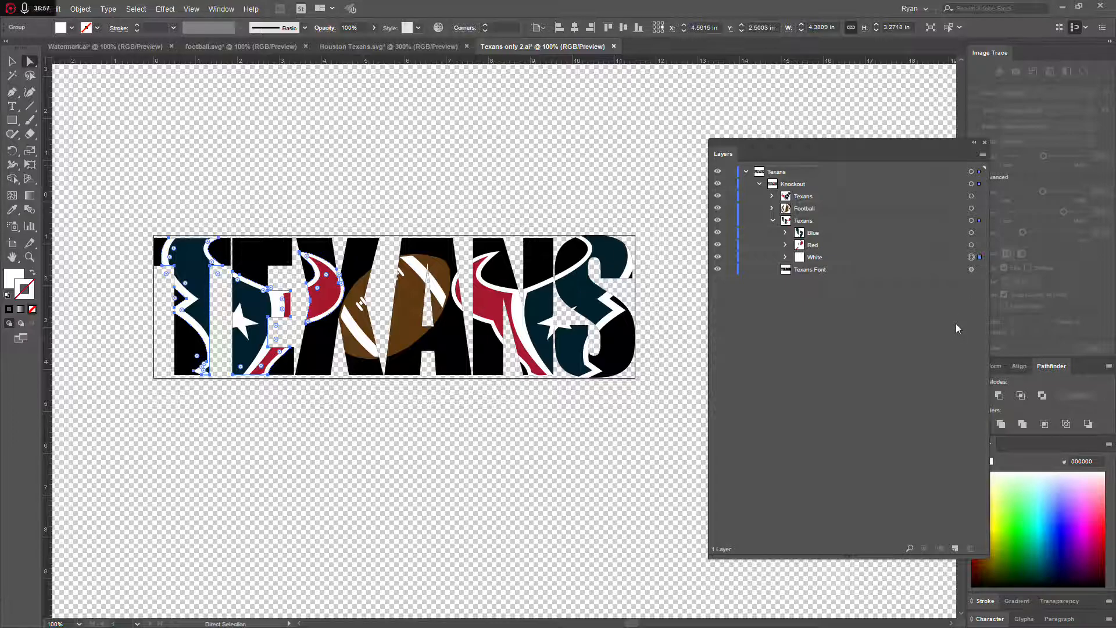
pyautogui.hotkey('ctrl', '8')
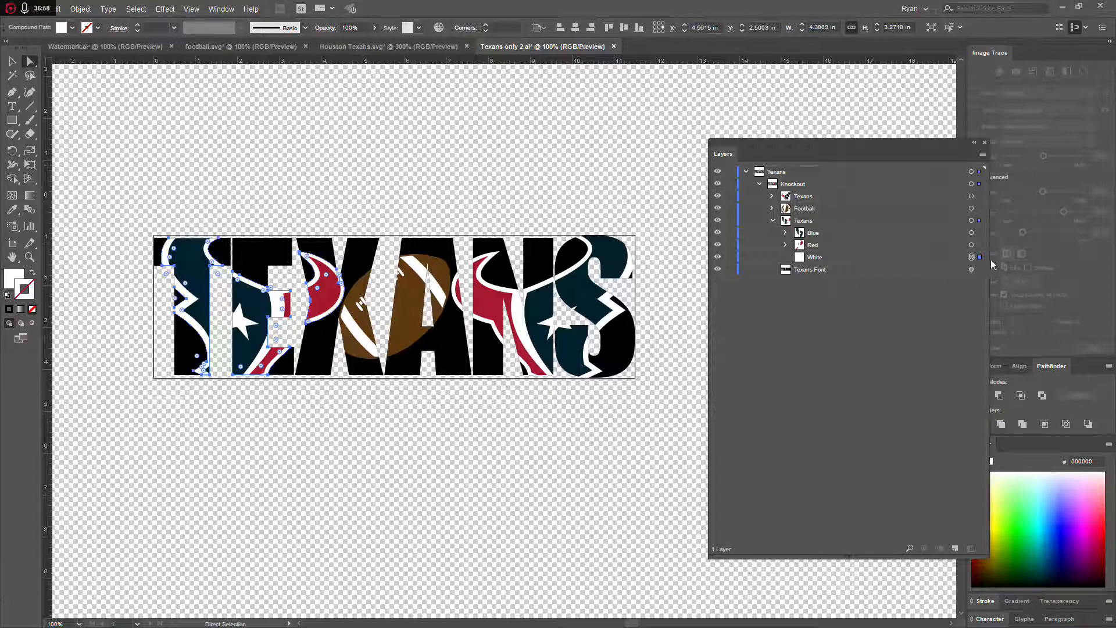
pyautogui.click(980, 244)
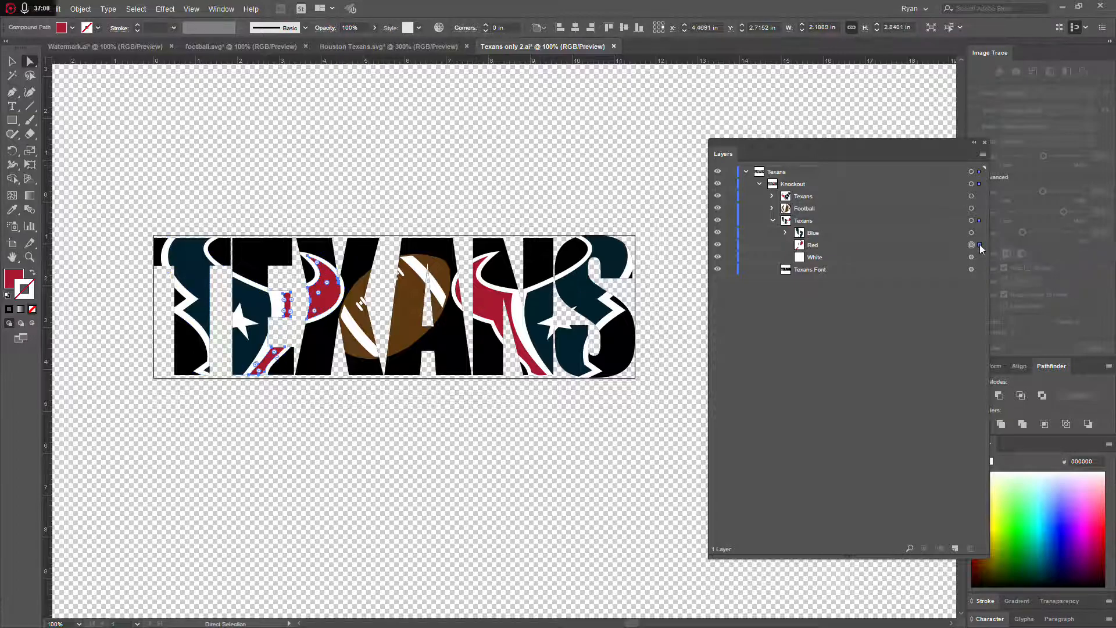
pyautogui.click(980, 232)
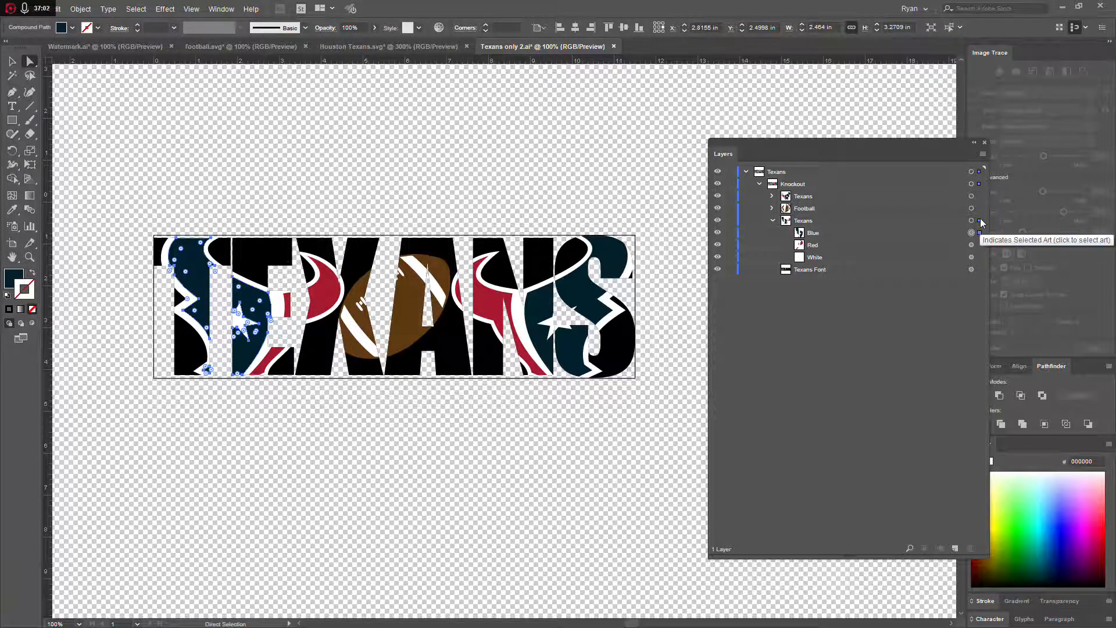
pyautogui.click(980, 208)
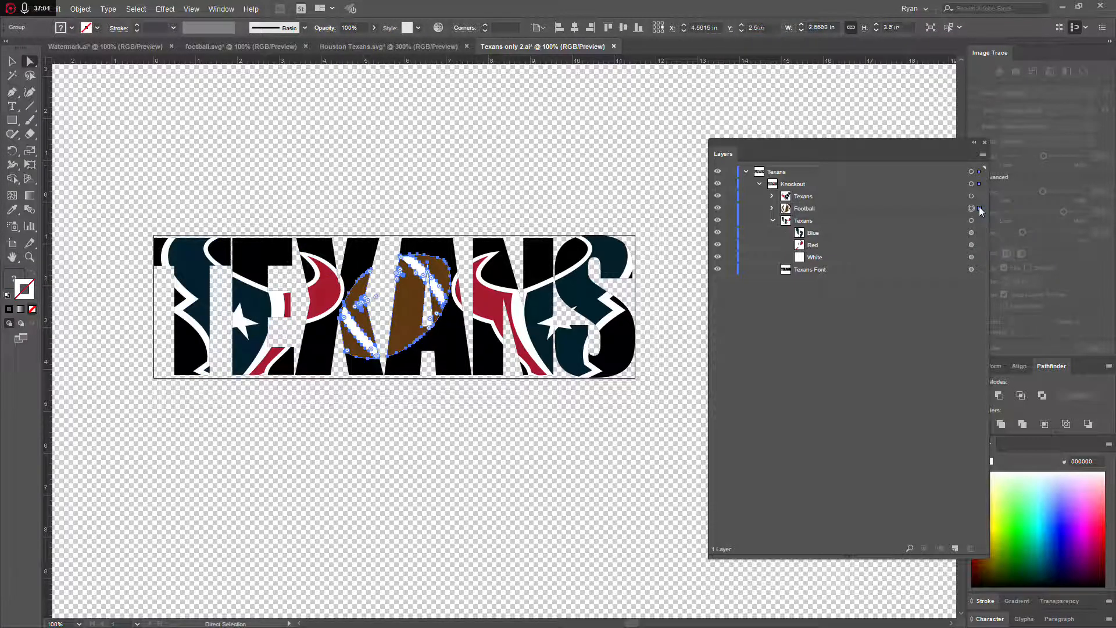
pyautogui.click(773, 208)
# Try to make the entire second Texans logo group a single compound path, and undo it.
pyautogui.click(807, 248)
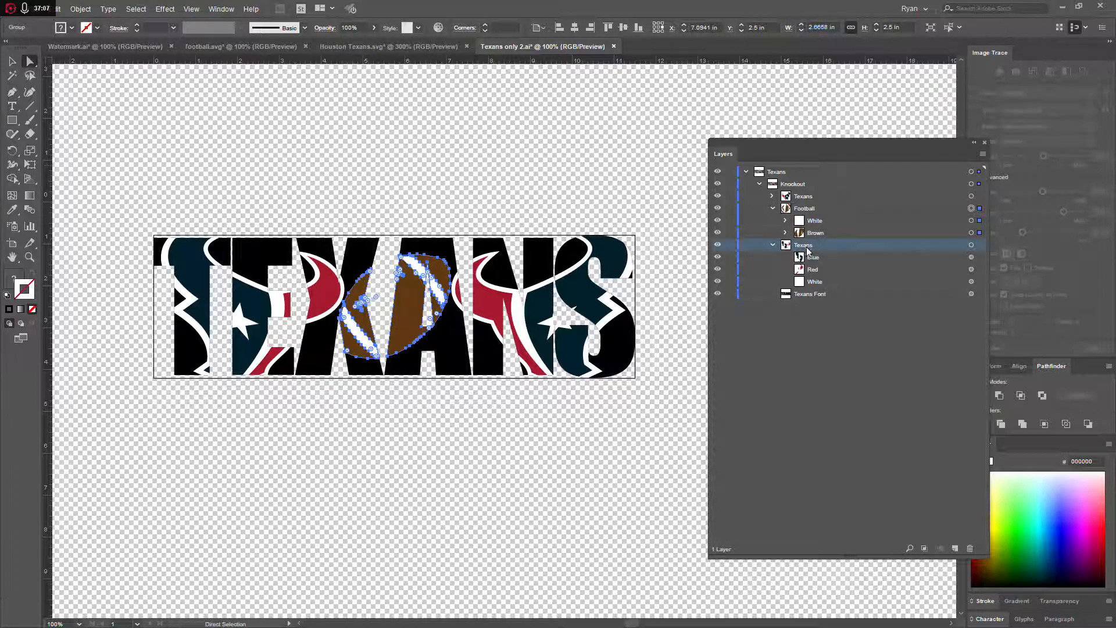
pyautogui.click(979, 245)
pyautogui.hotkey('ctrl', '8')
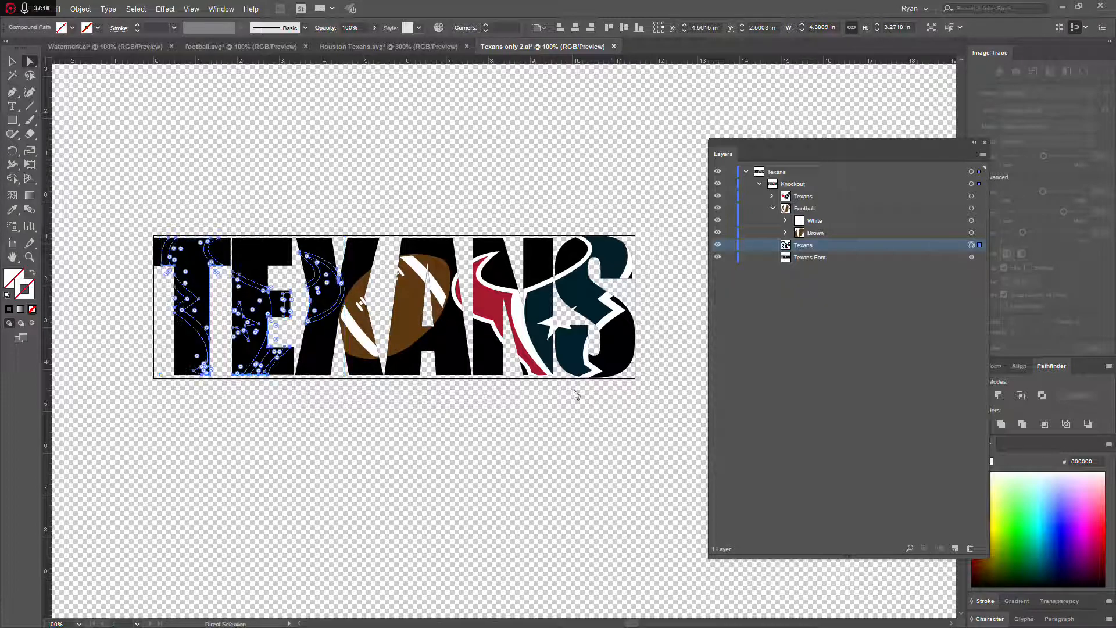
pyautogui.click(251, 464)
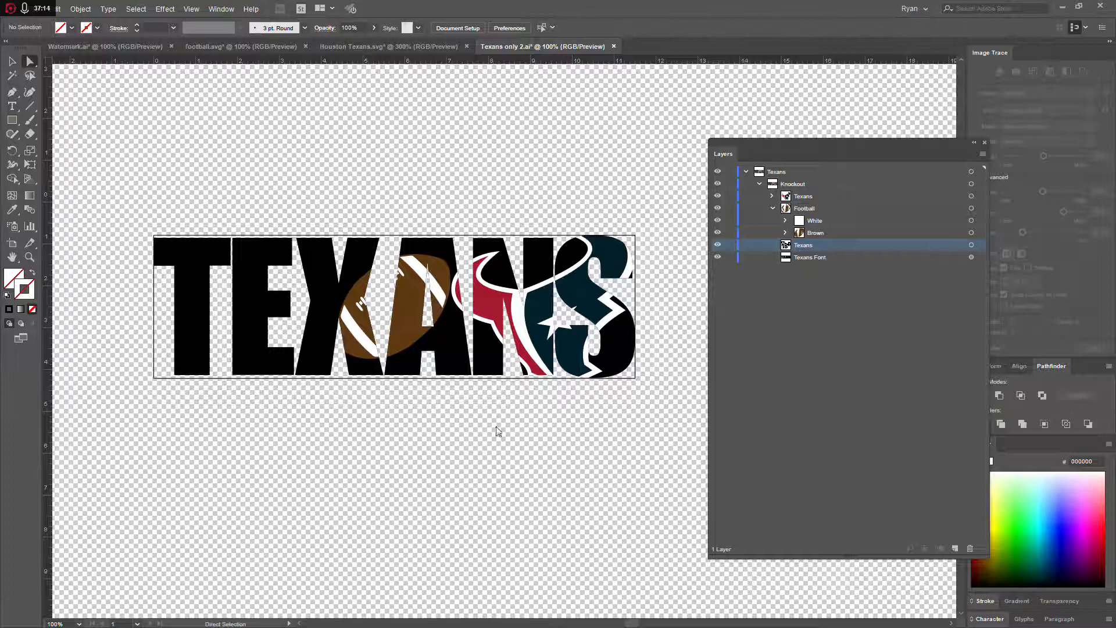
pyautogui.hotkey('ctrl', 'z')
pyautogui.hotkey('ctrl', 'z')
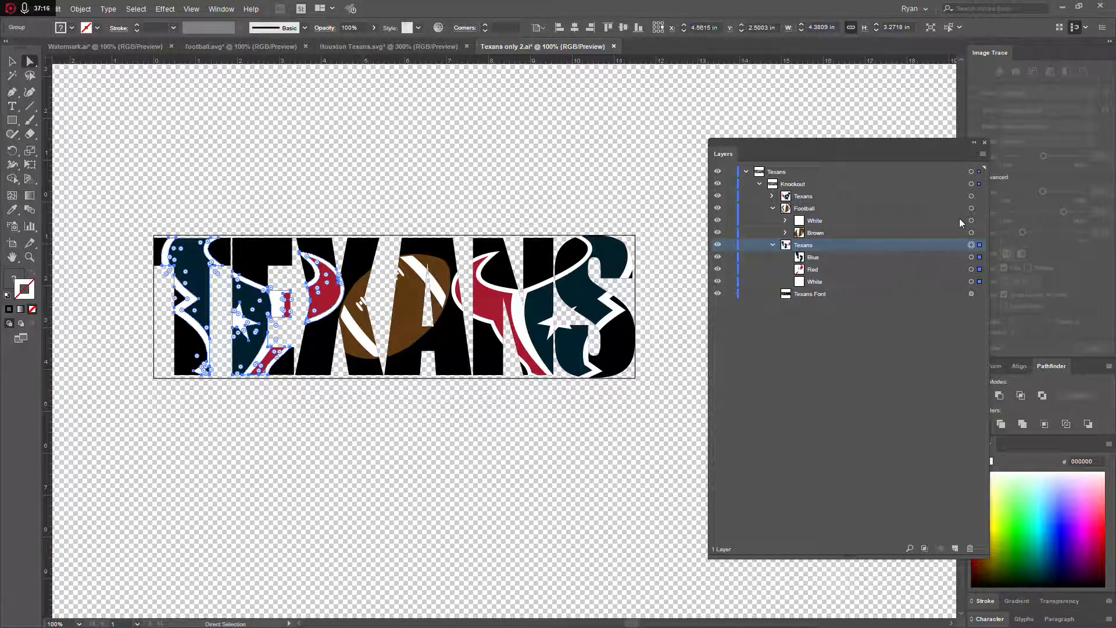
# Turn the football's Brown group and its White group into separate compound paths.
pyautogui.click(786, 233)
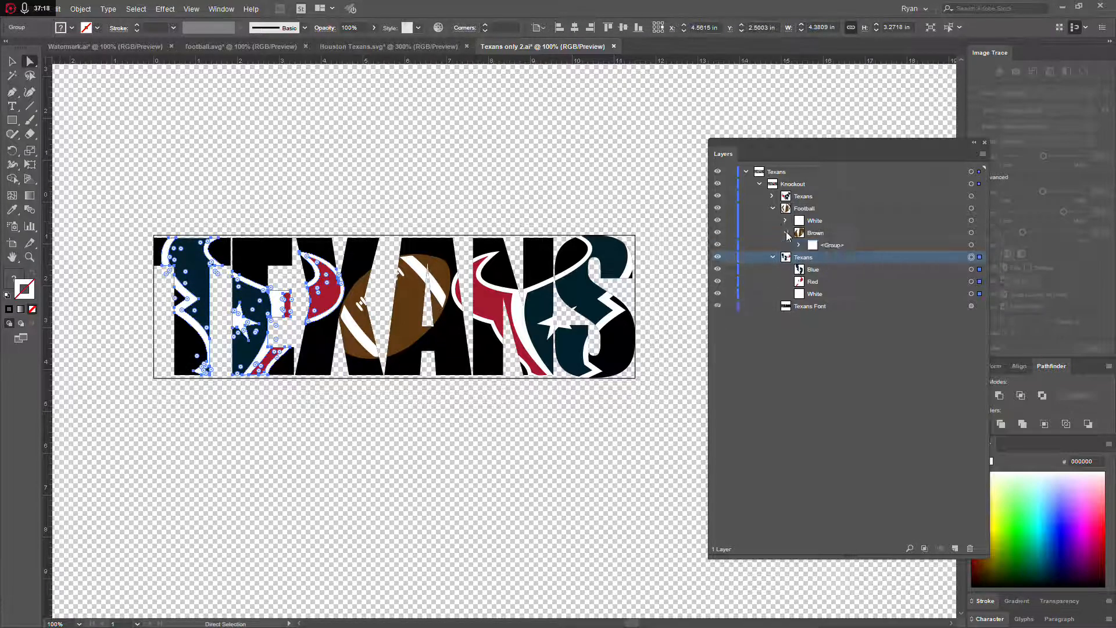
pyautogui.click(800, 245)
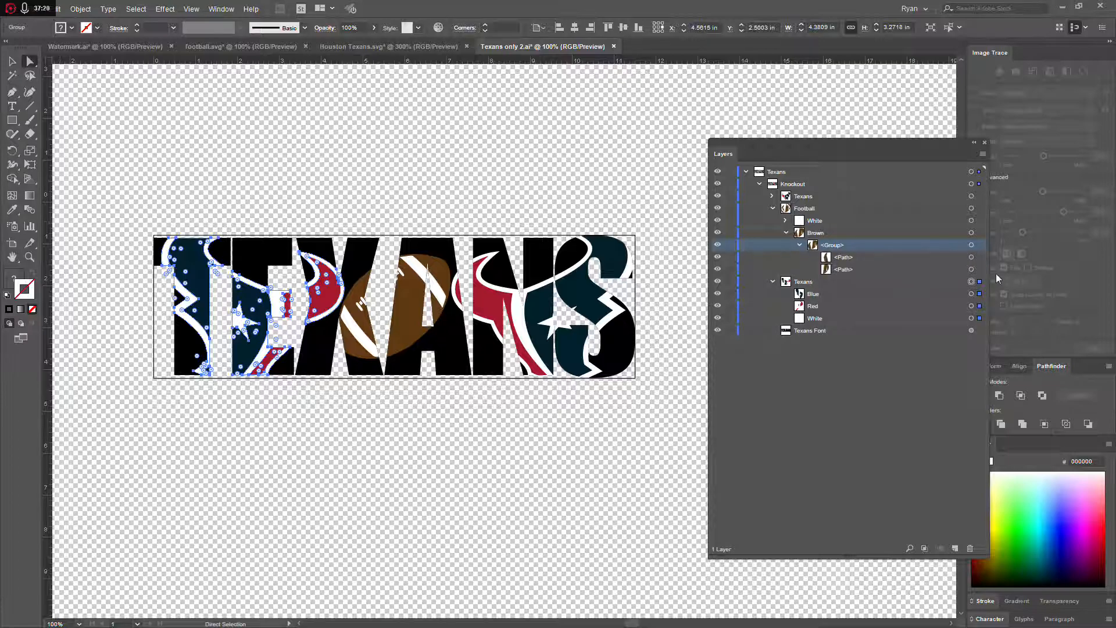
pyautogui.click(902, 236)
pyautogui.click(976, 233)
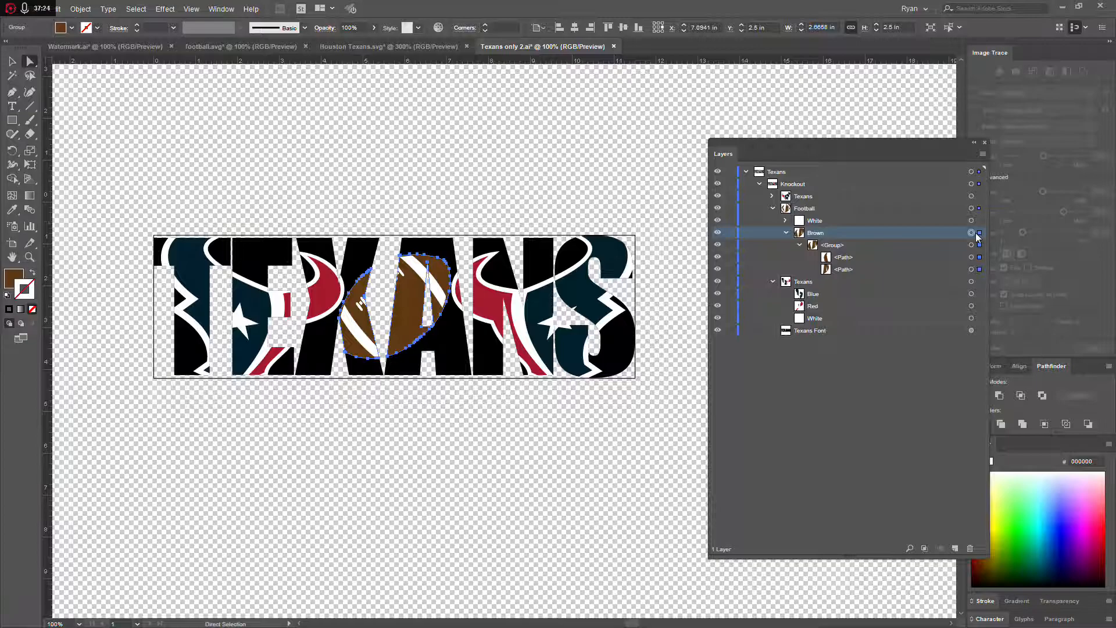
pyautogui.hotkey('ctrl', '8')
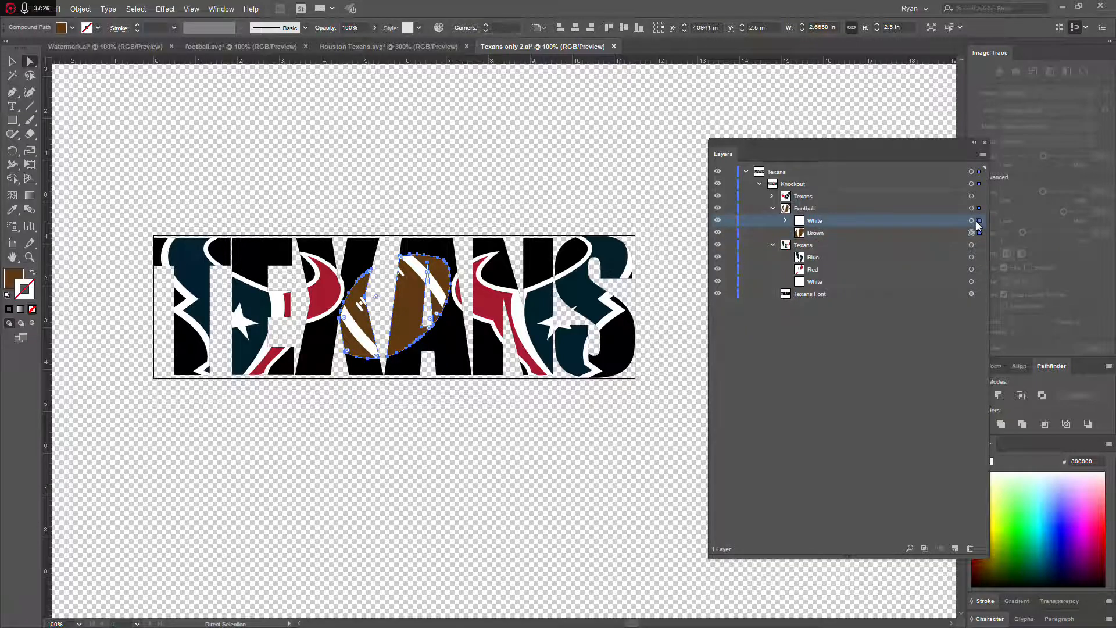
pyautogui.click(973, 221)
# Expand the first Texans logo group and make its White, Red and Blue groups separate compound paths.
pyautogui.click(772, 197)
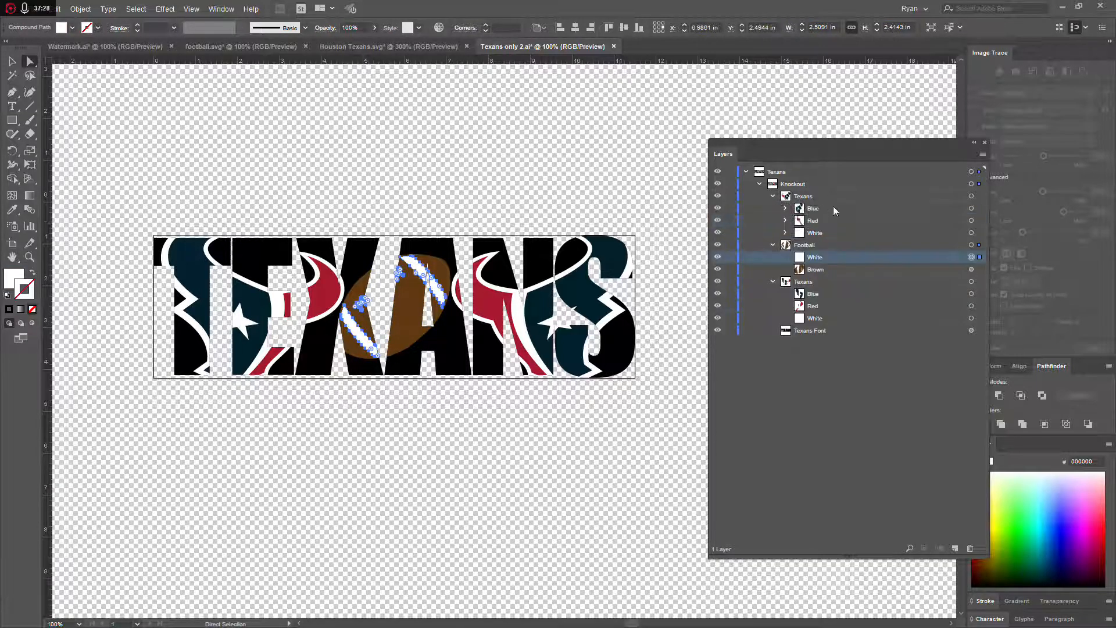
pyautogui.click(865, 233)
pyautogui.click(982, 232)
pyautogui.hotkey('ctrl', '8')
pyautogui.click(981, 221)
pyautogui.hotkey('ctrl', '8')
pyautogui.click(982, 208)
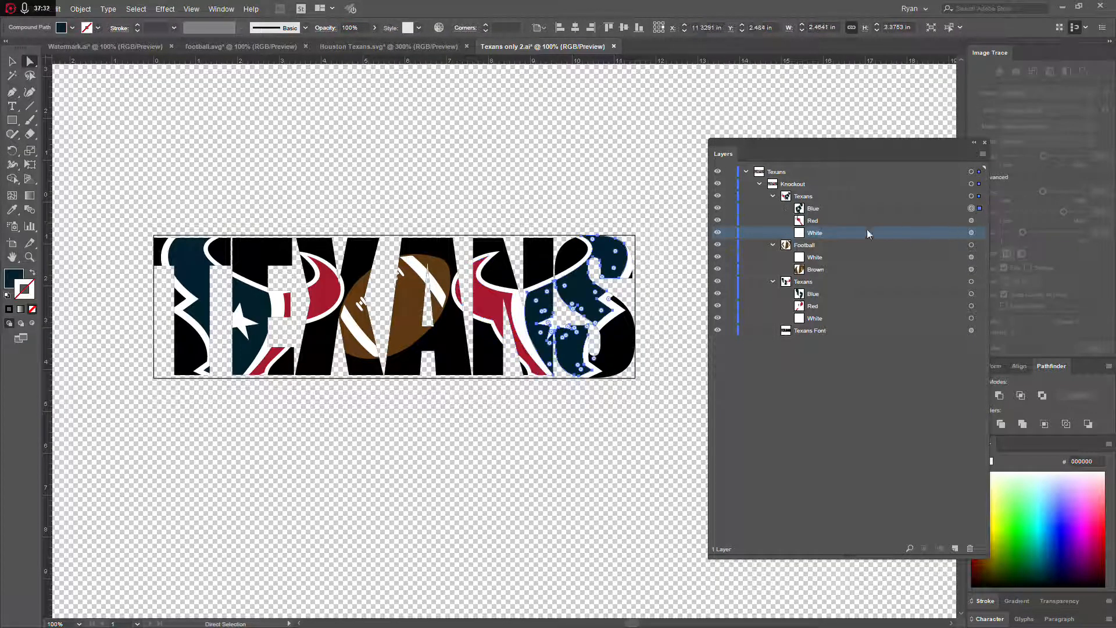
# Collapse both Texans logo groups and the Football group, and deselect the artwork.
pyautogui.click(772, 197)
pyautogui.click(774, 209)
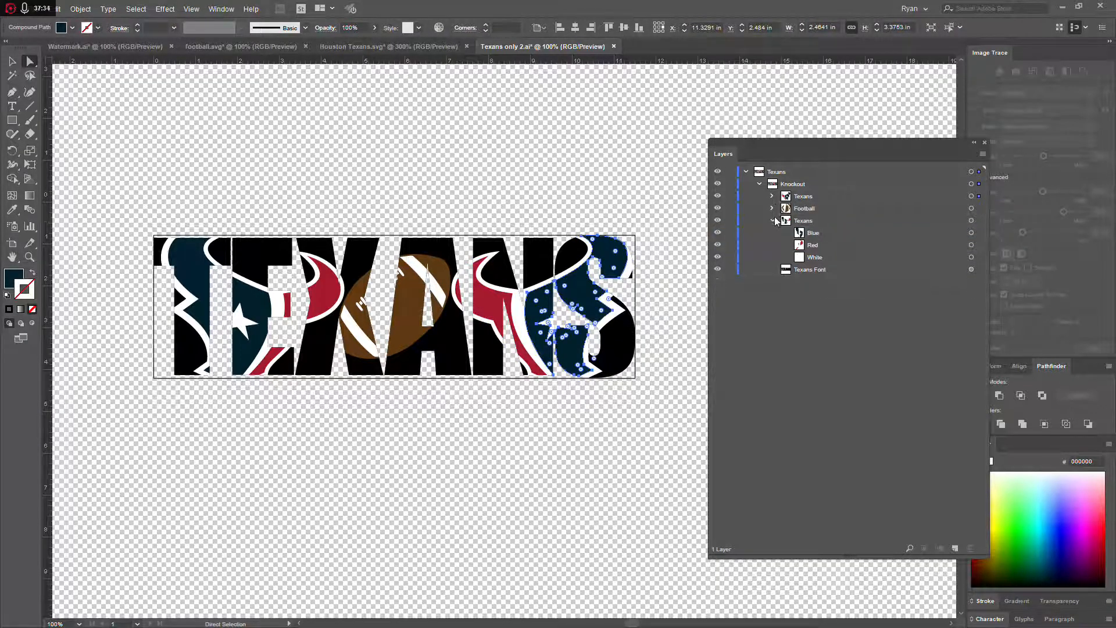
pyautogui.click(773, 221)
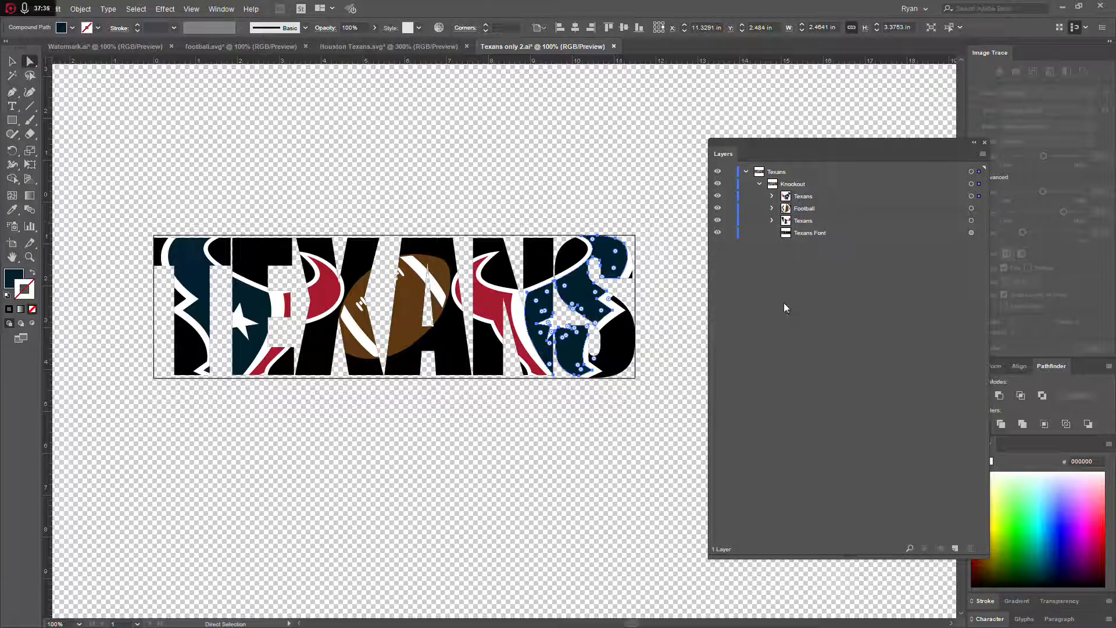
pyautogui.click(556, 509)
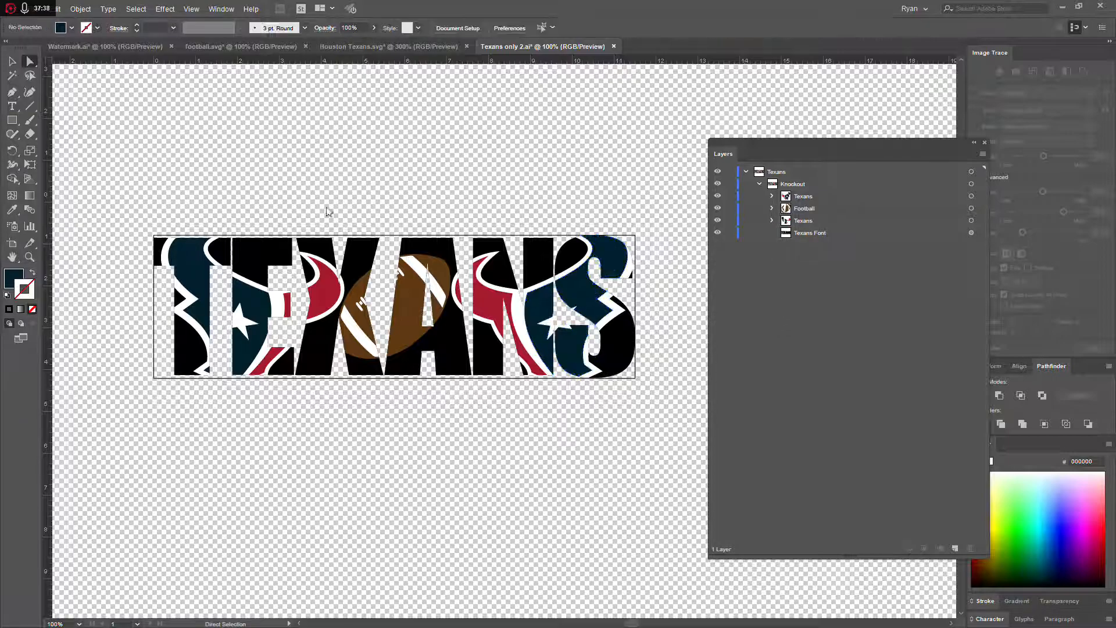
# Export the artwork as an SVG, replacing the existing Texans only 2.svg in the Texans Only 2 folder.
pyautogui.click(43, 11)
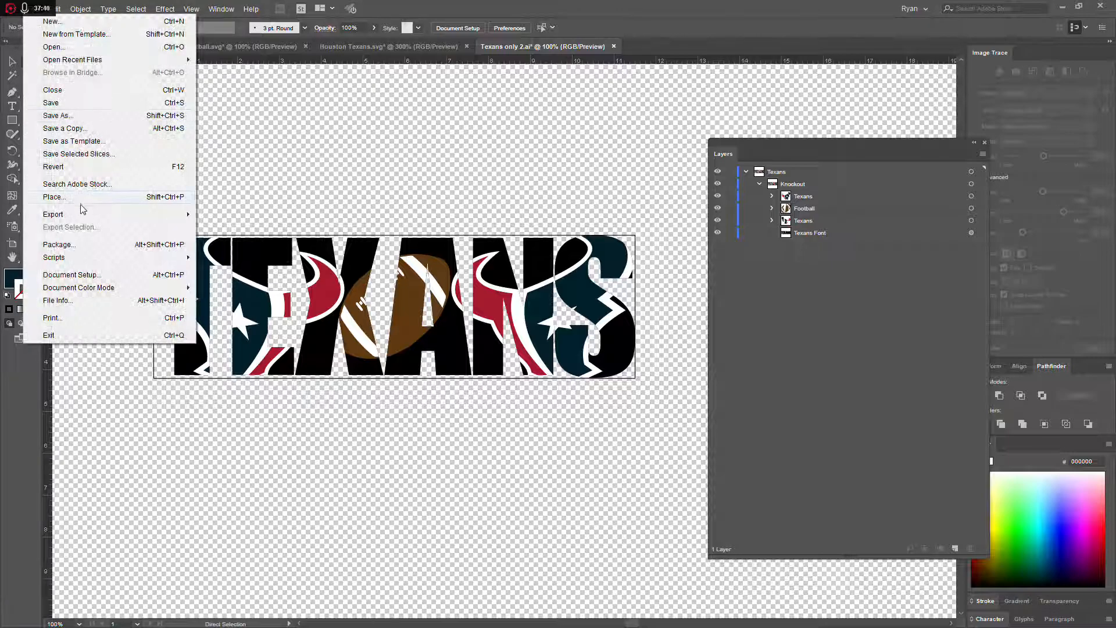
pyautogui.moveTo(130, 215)
pyautogui.click(233, 228)
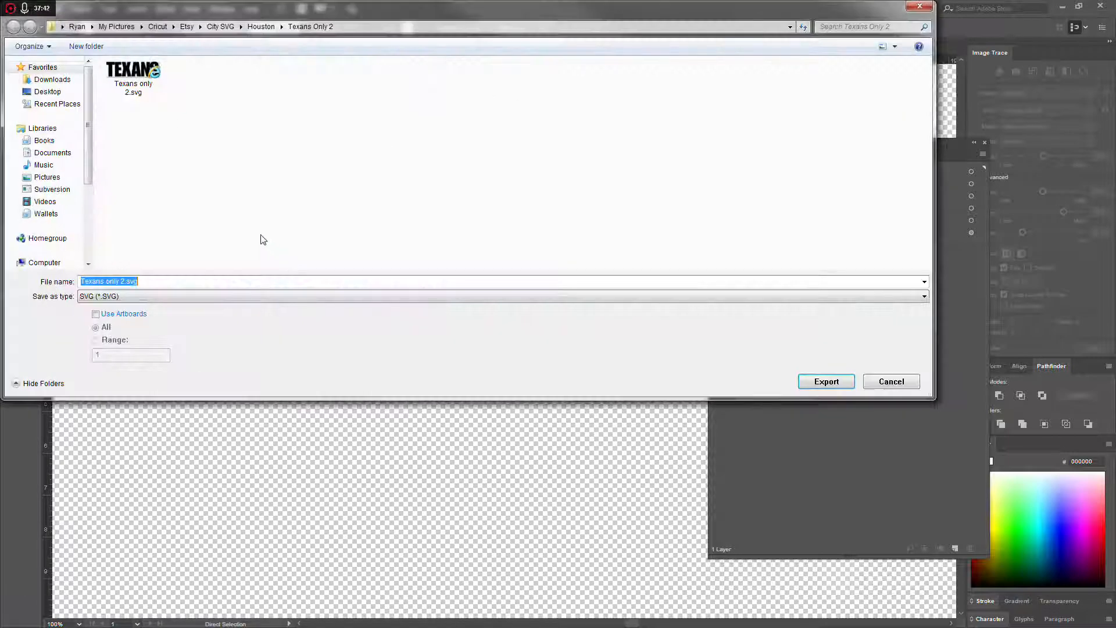
pyautogui.click(138, 86)
pyautogui.click(820, 381)
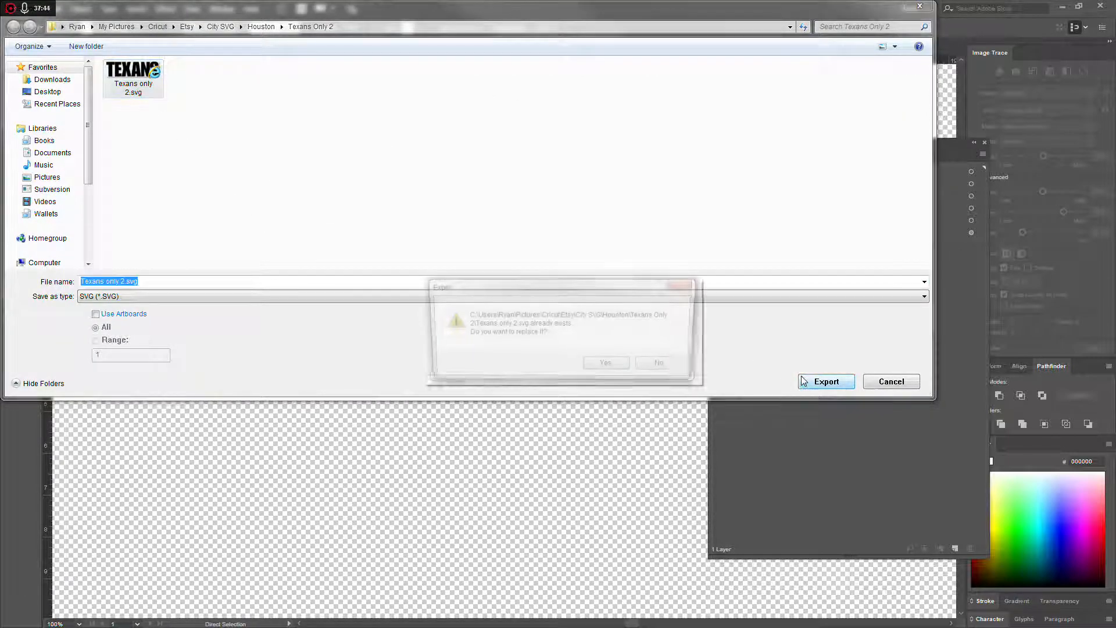
pyautogui.click(608, 365)
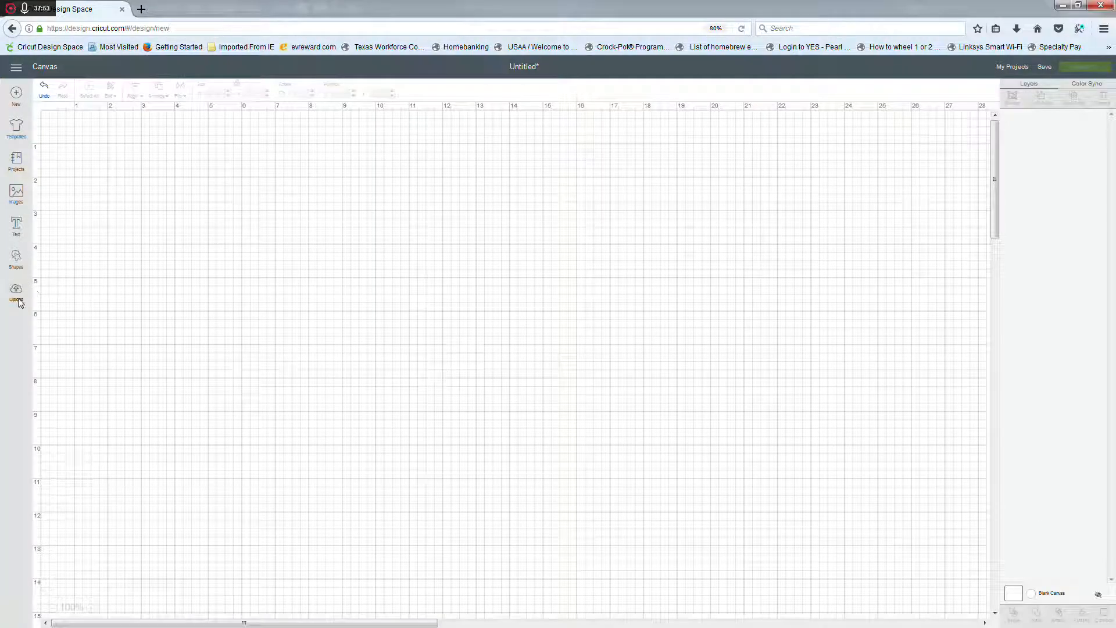
# In Cricut Design Space, upload Texans only 2.svg as an image and save it under the name Texans only 2.
pyautogui.click(16, 294)
pyautogui.click(306, 221)
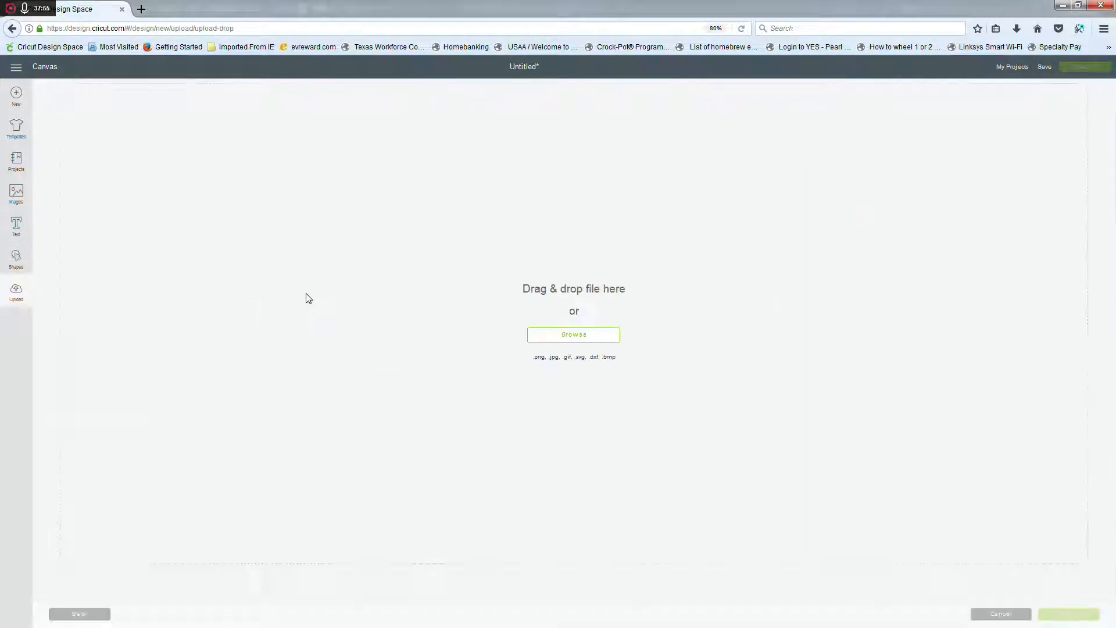
pyautogui.click(589, 341)
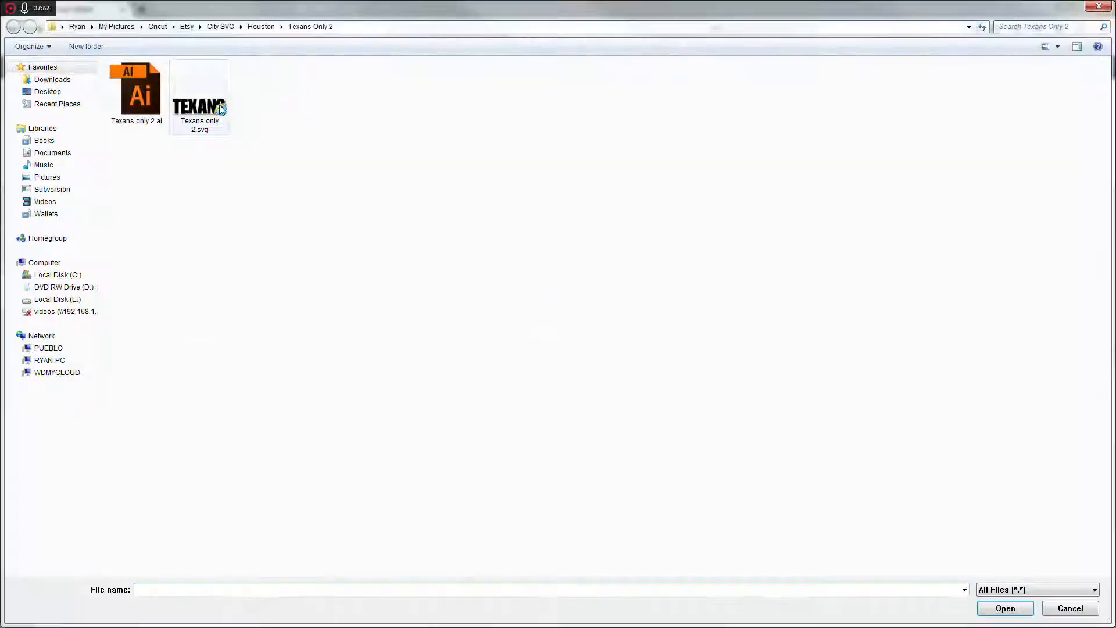
pyautogui.click(192, 112)
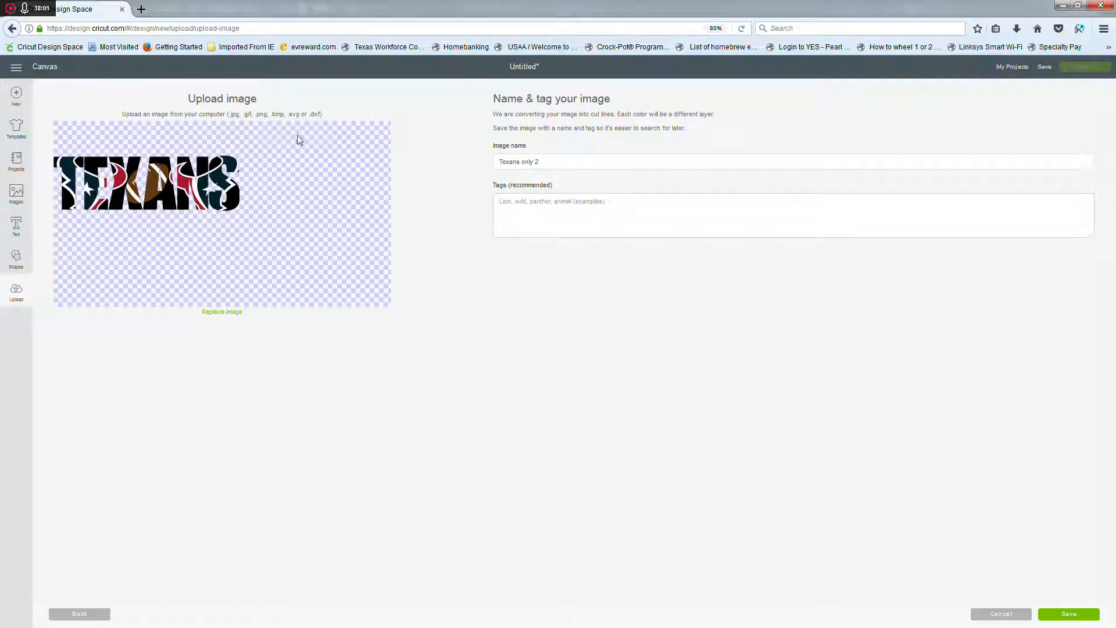
pyautogui.click(1062, 616)
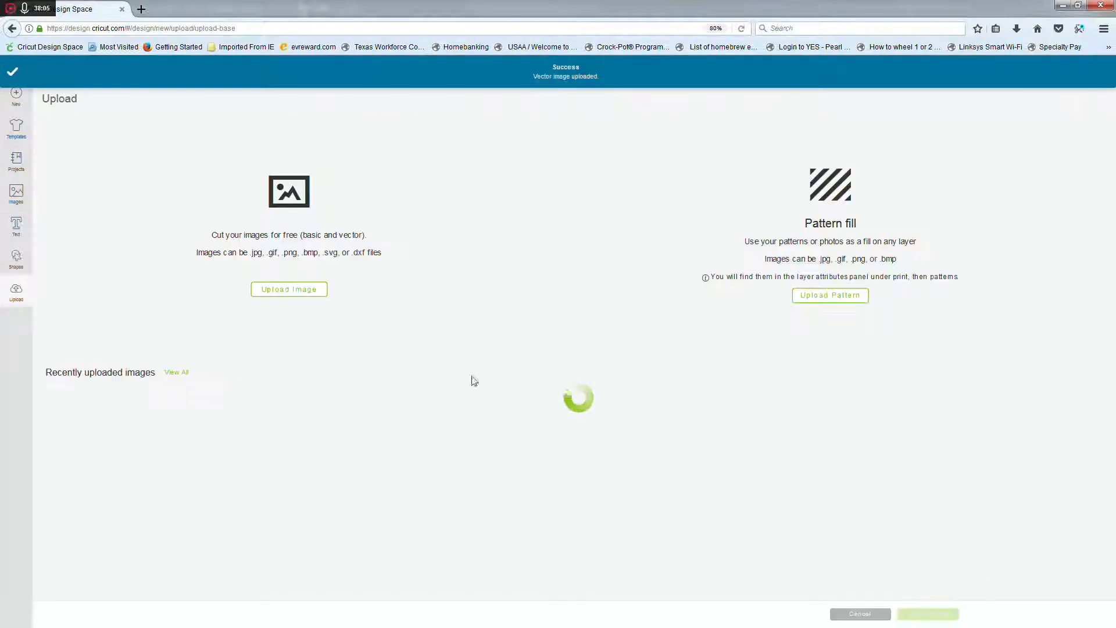
# Insert the newly uploaded Texans image onto the canvas and deselect it.
pyautogui.click(111, 427)
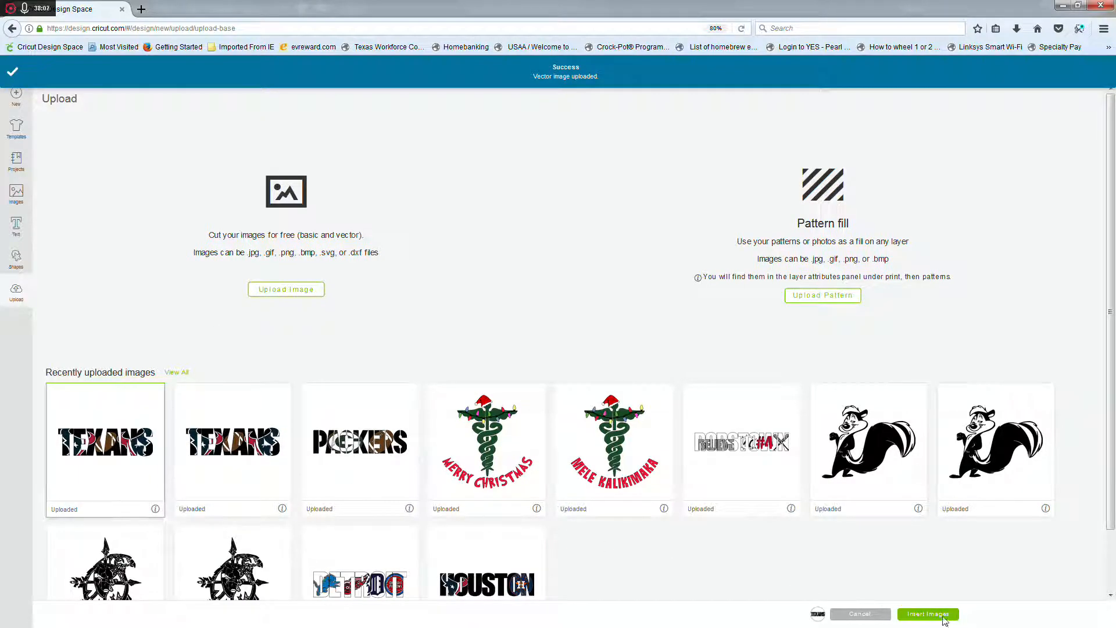
pyautogui.click(928, 614)
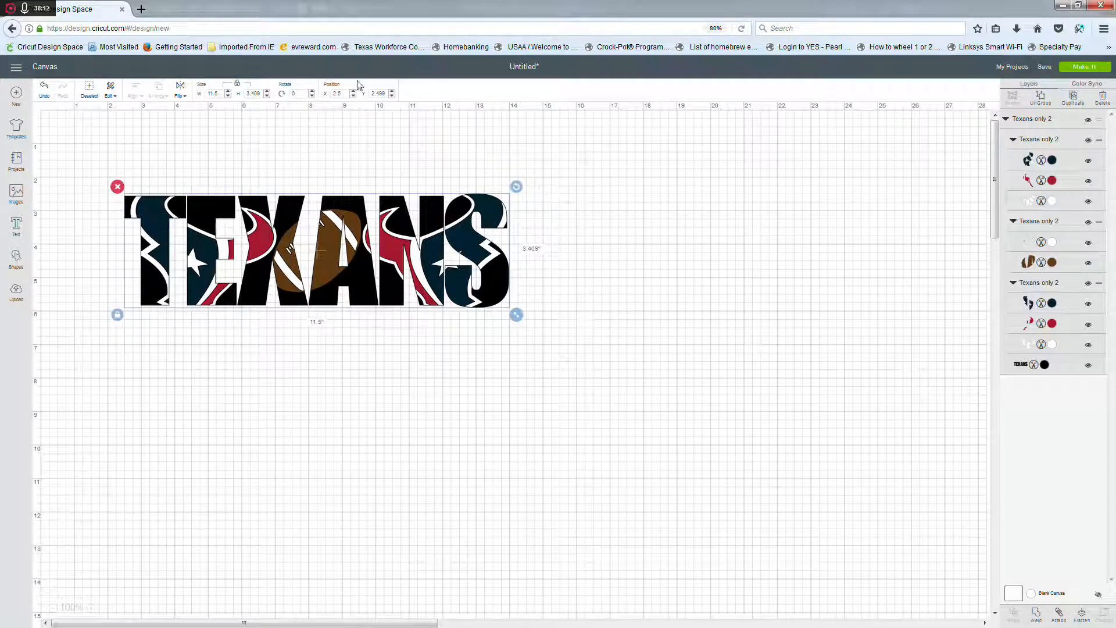
pyautogui.click(846, 397)
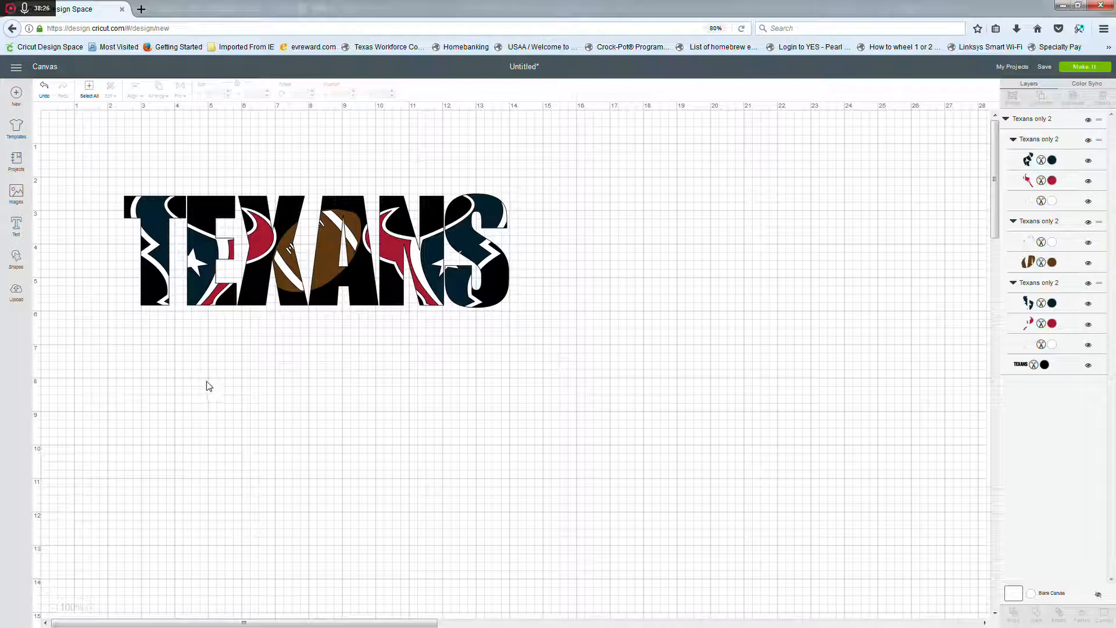
# Preview the cut mats for each colour of the Texans design, and return to the canvas without cutting.
pyautogui.click(1074, 67)
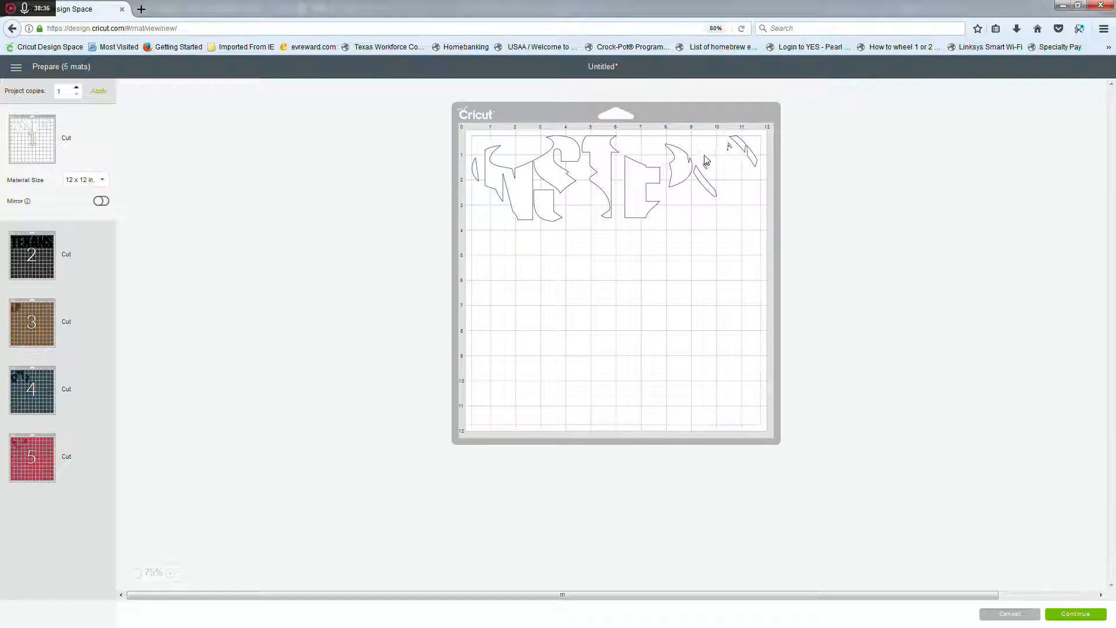
pyautogui.click(64, 244)
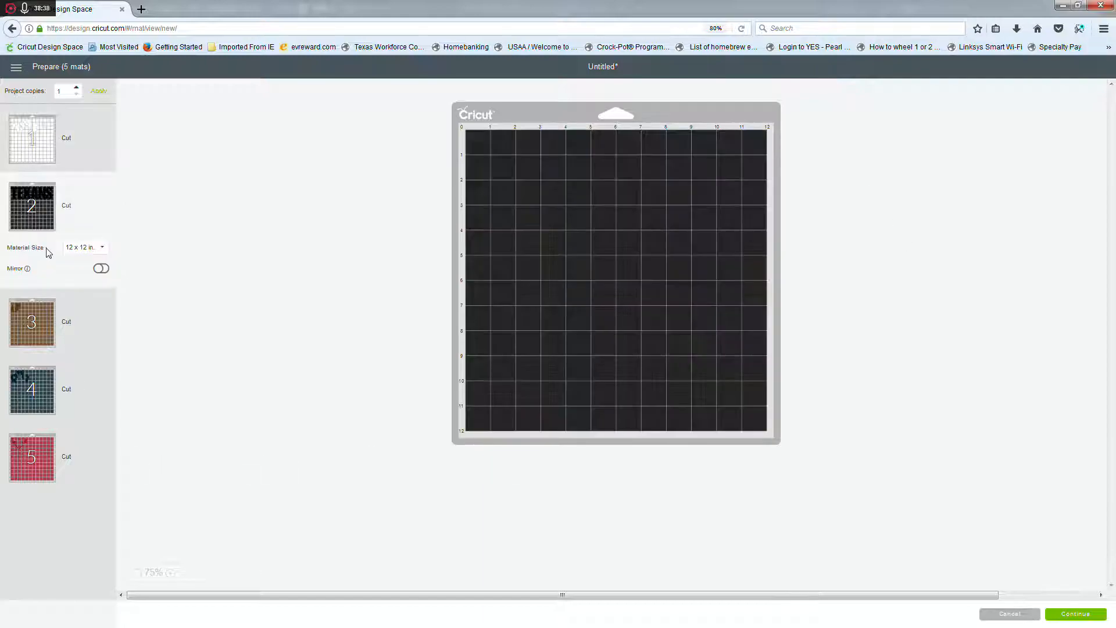
pyautogui.click(26, 329)
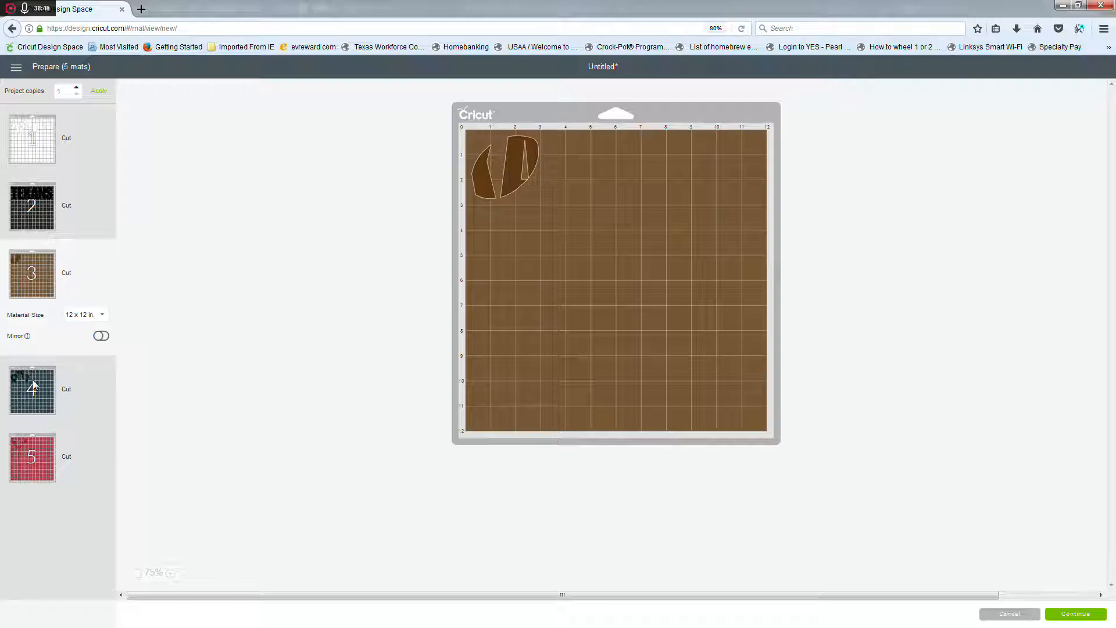
pyautogui.click(33, 385)
pyautogui.click(33, 445)
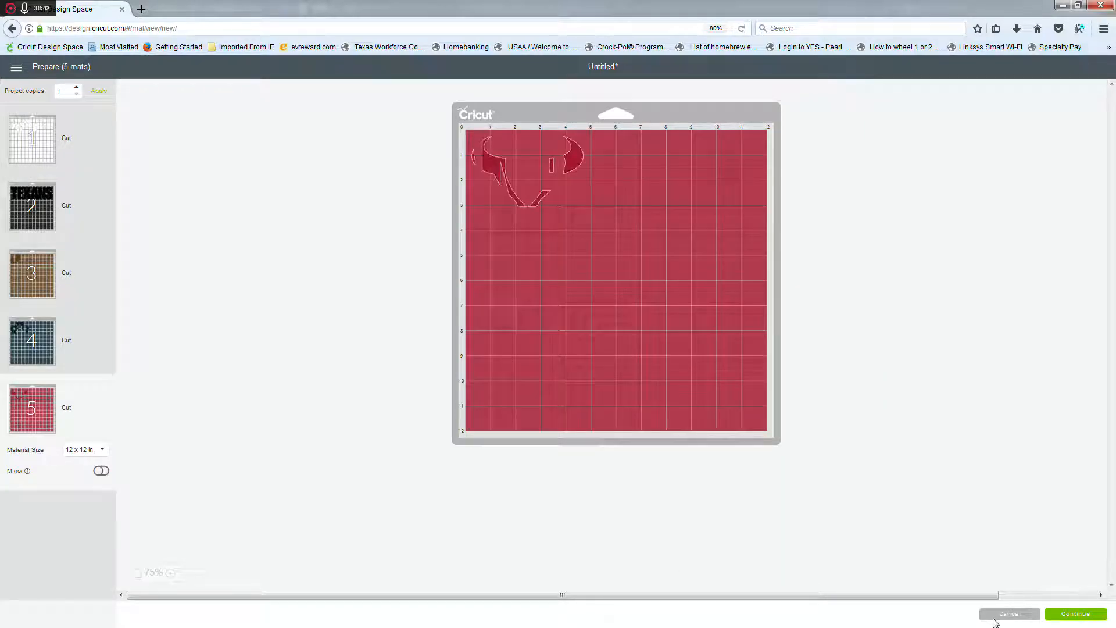
pyautogui.click(994, 617)
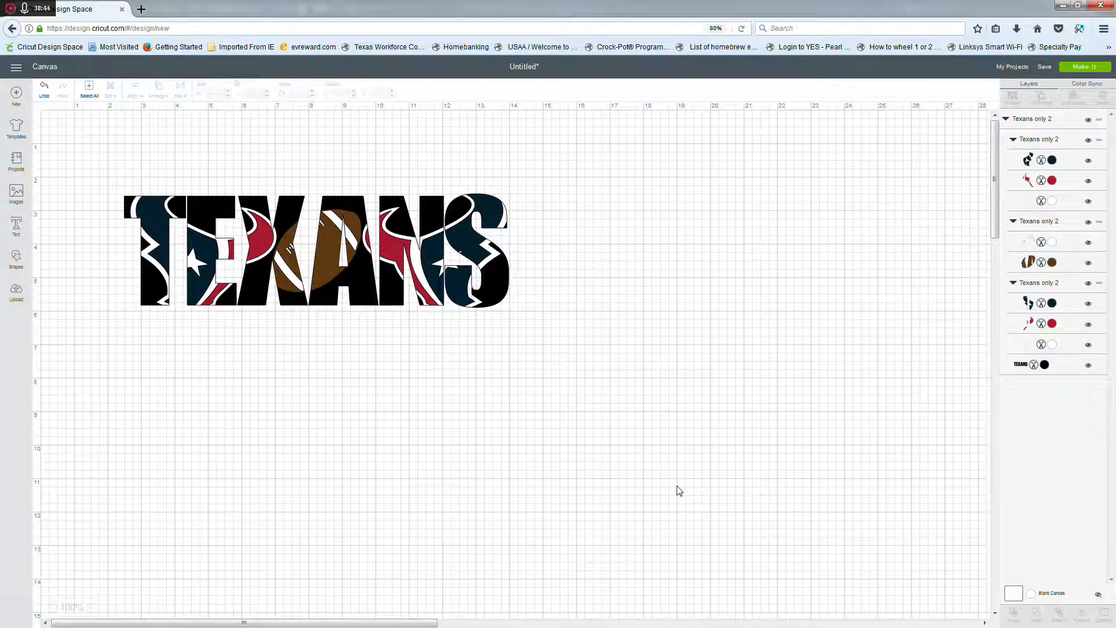